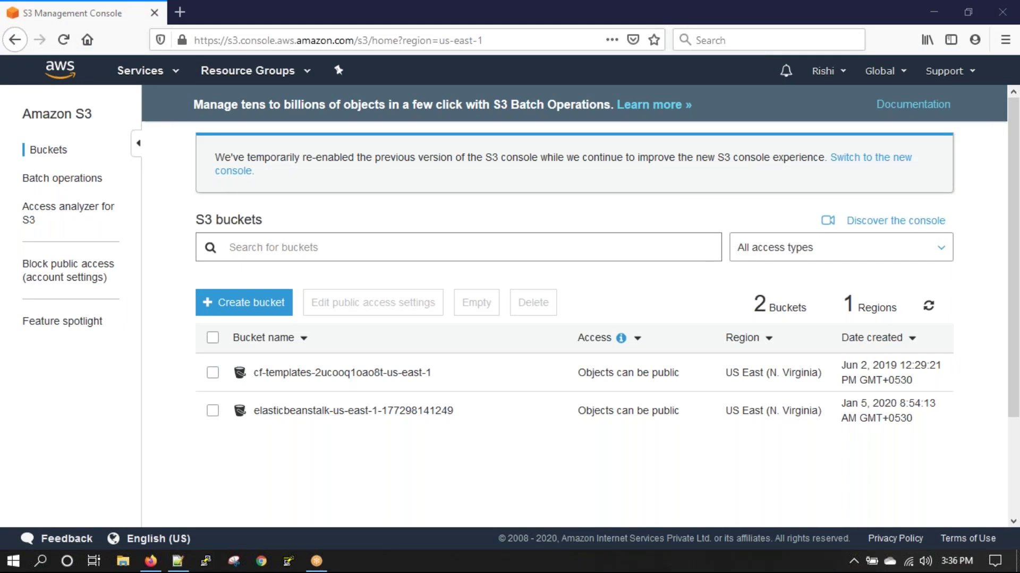
Step: Open the cf-templates-2ucooq1oao8t-us-east-1 bucket and review its properties, advanced settings and permissions
click(425, 373)
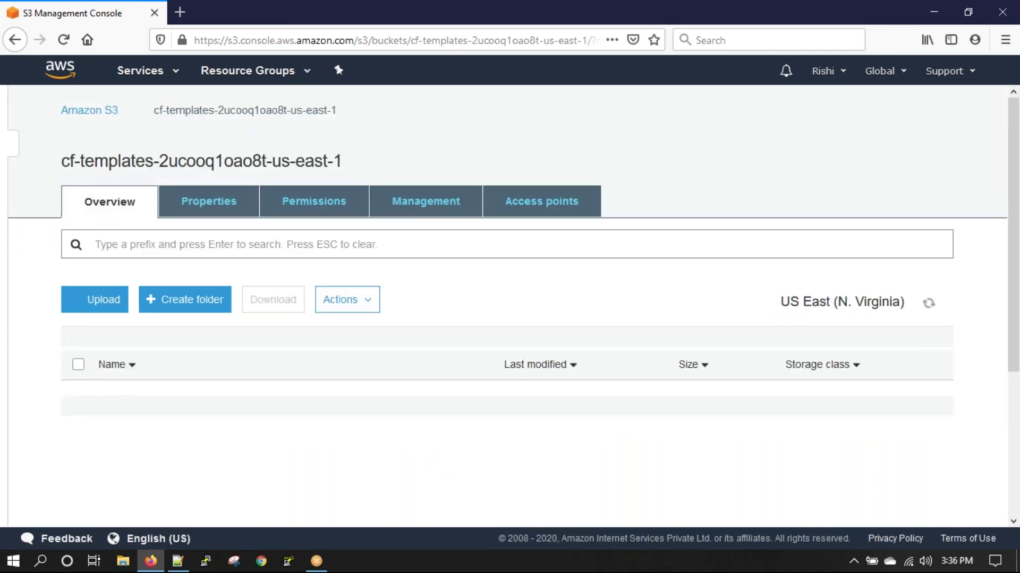
click(215, 204)
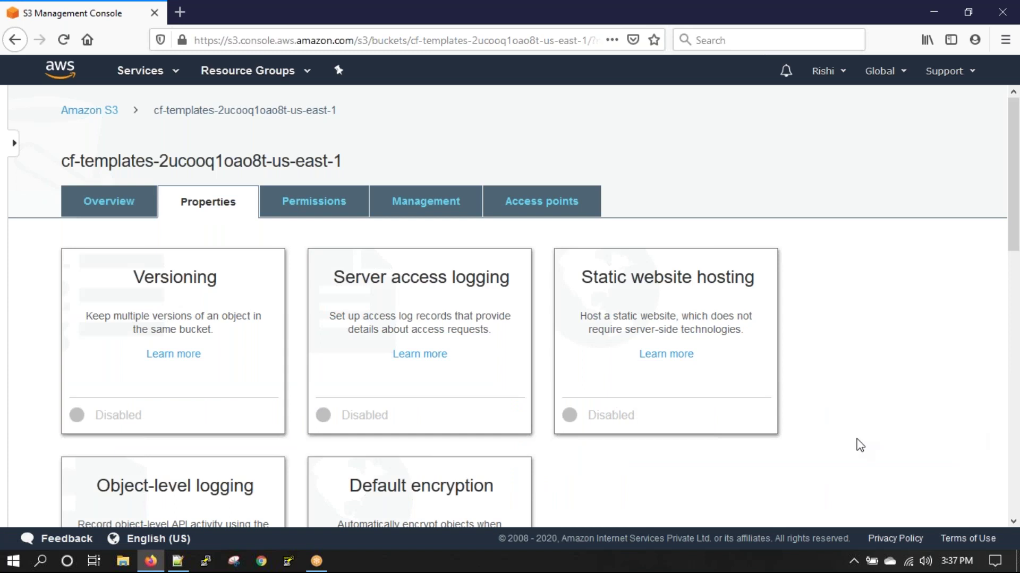
scroll(860, 445, down, 10)
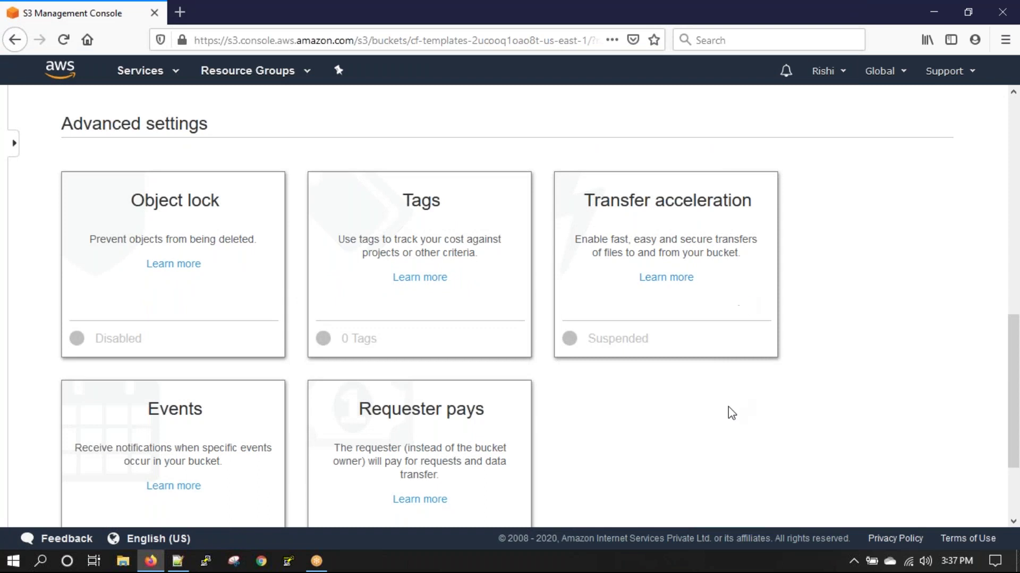
scroll(575, 415, up, 10)
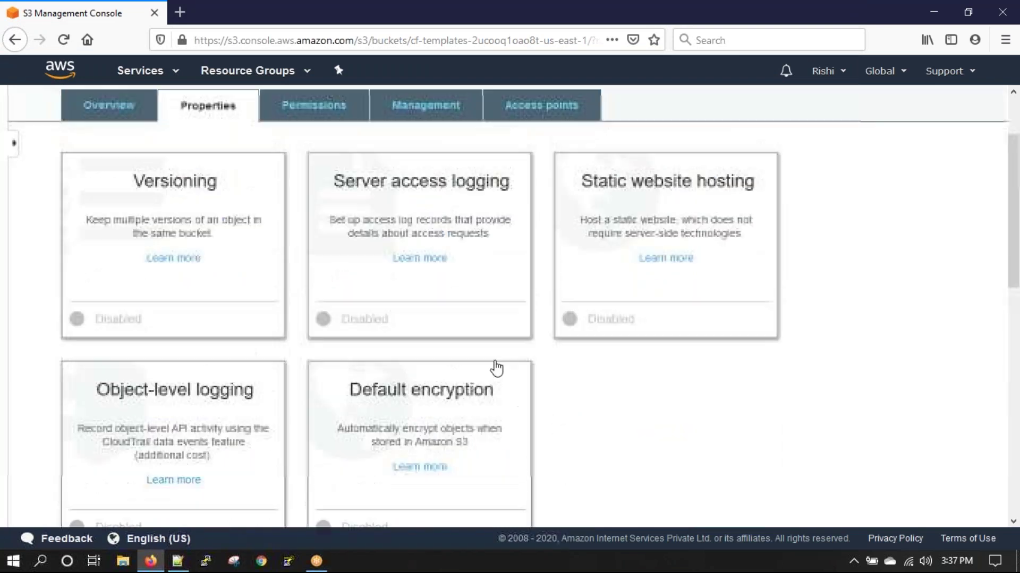
click(307, 200)
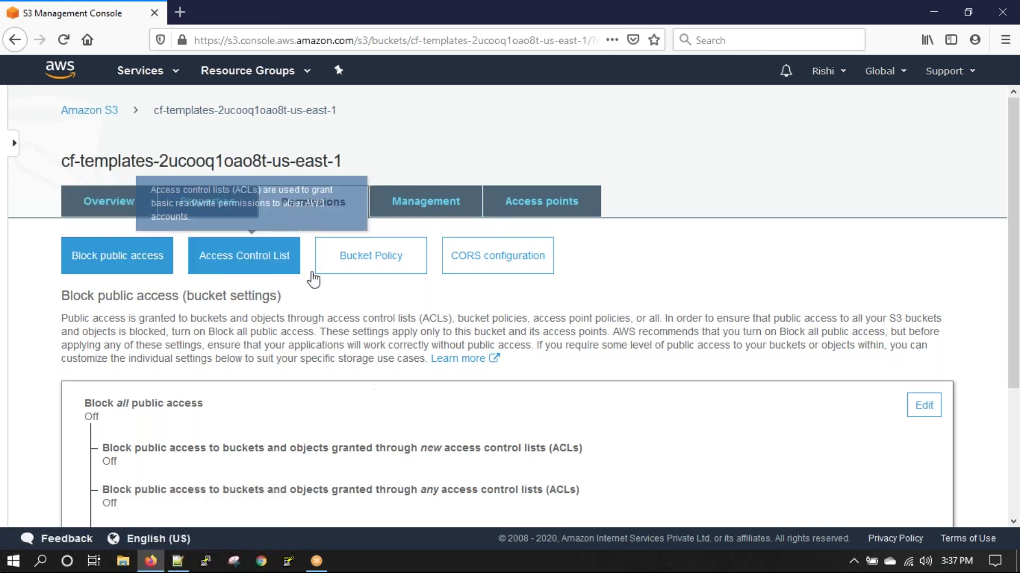
Step: Look through the bucket's management features: lifecycle, replication, analytics, metrics and inventory
click(439, 199)
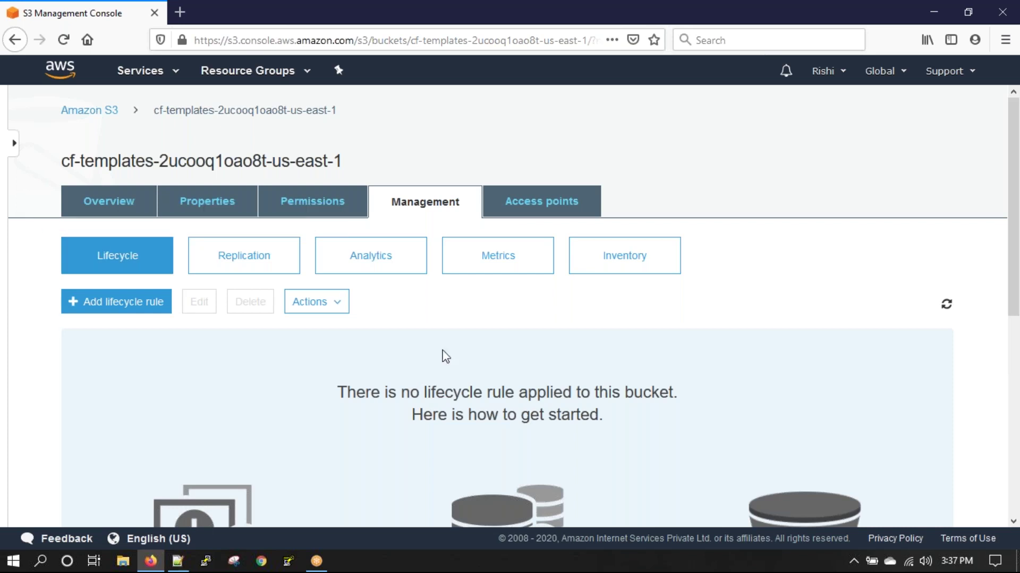
click(244, 267)
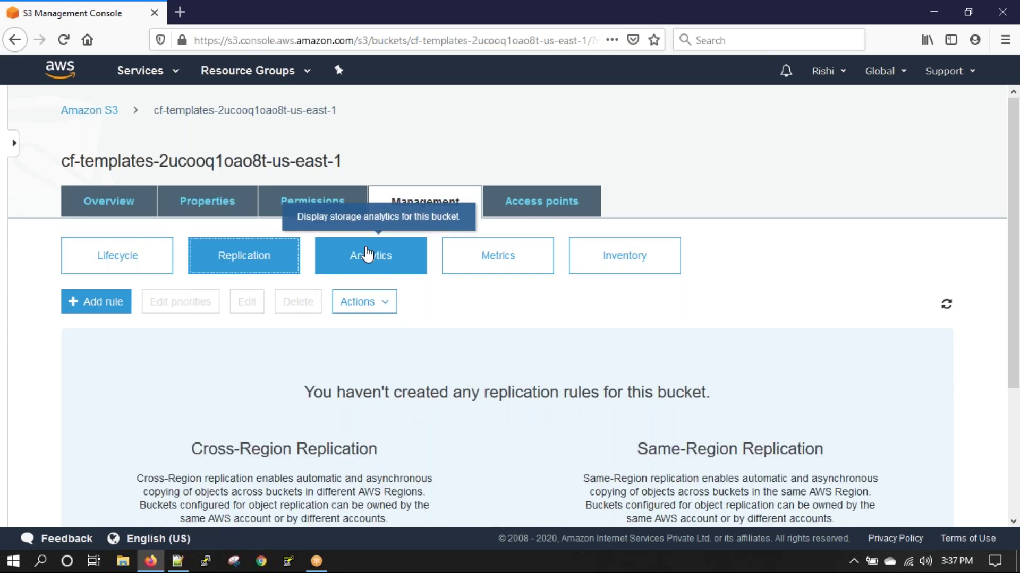
click(366, 256)
click(510, 257)
click(625, 255)
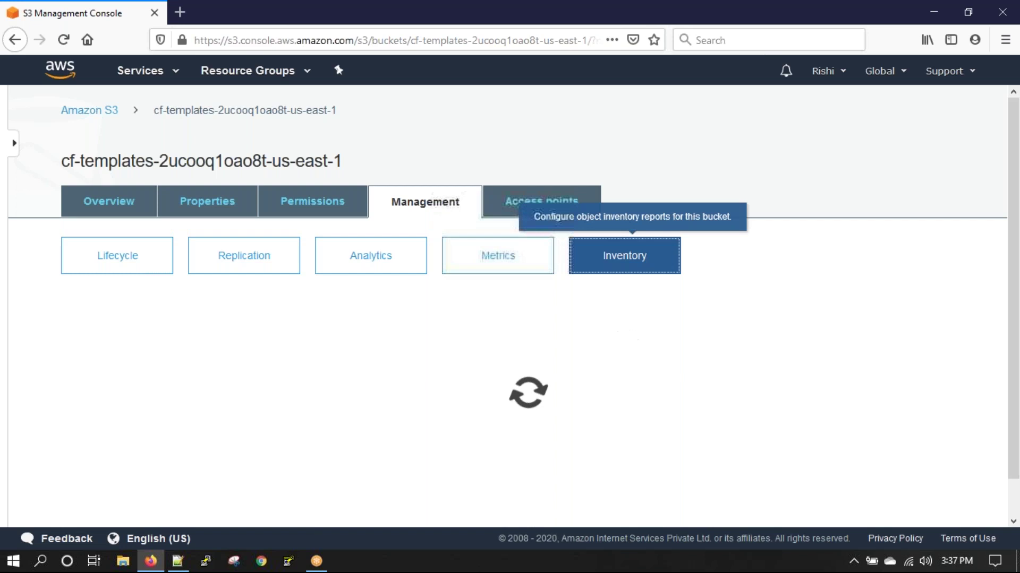
Step: Start a new replication rule for the bucket and enable versioning on this source bucket
click(212, 256)
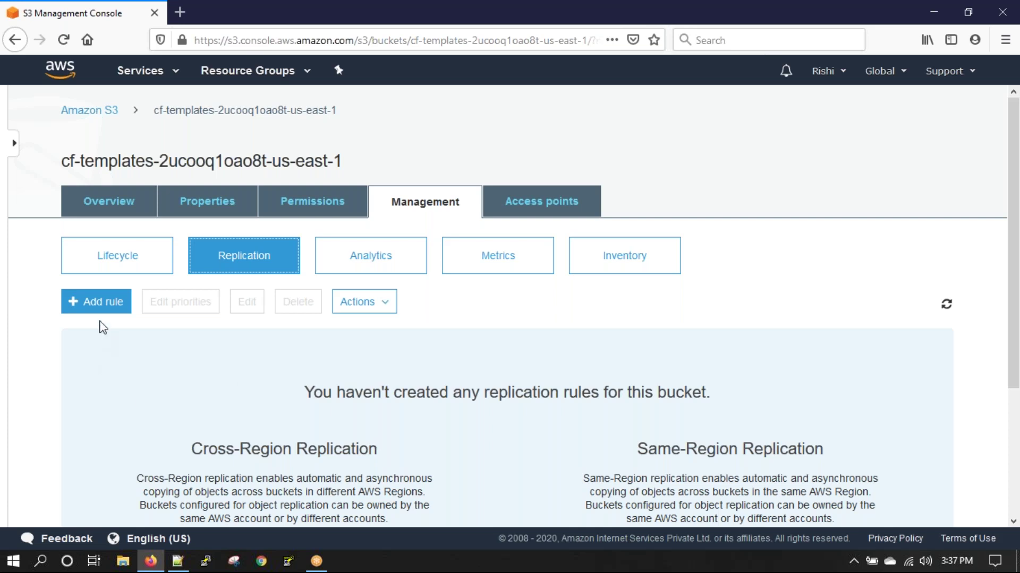
click(100, 302)
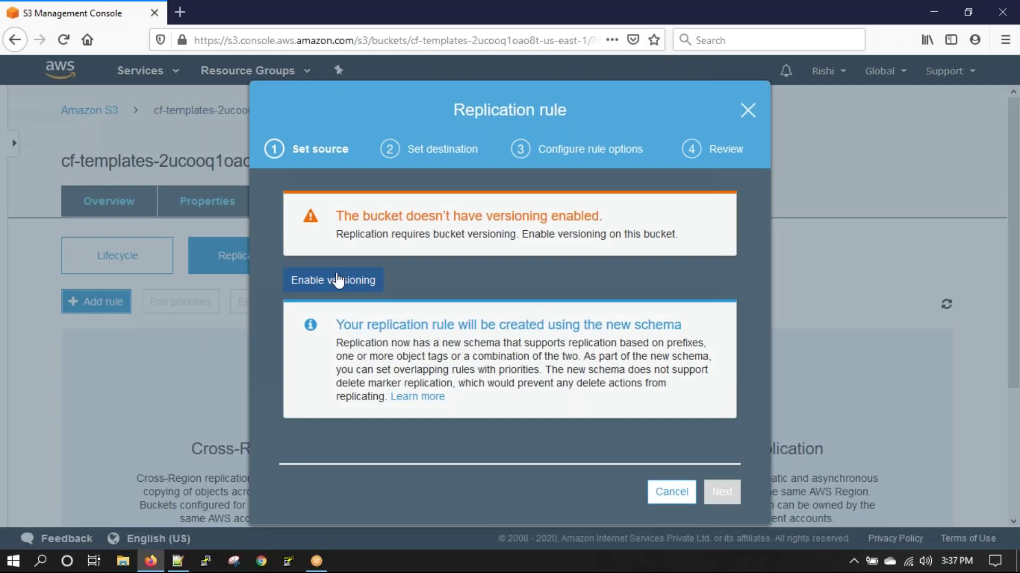
click(337, 281)
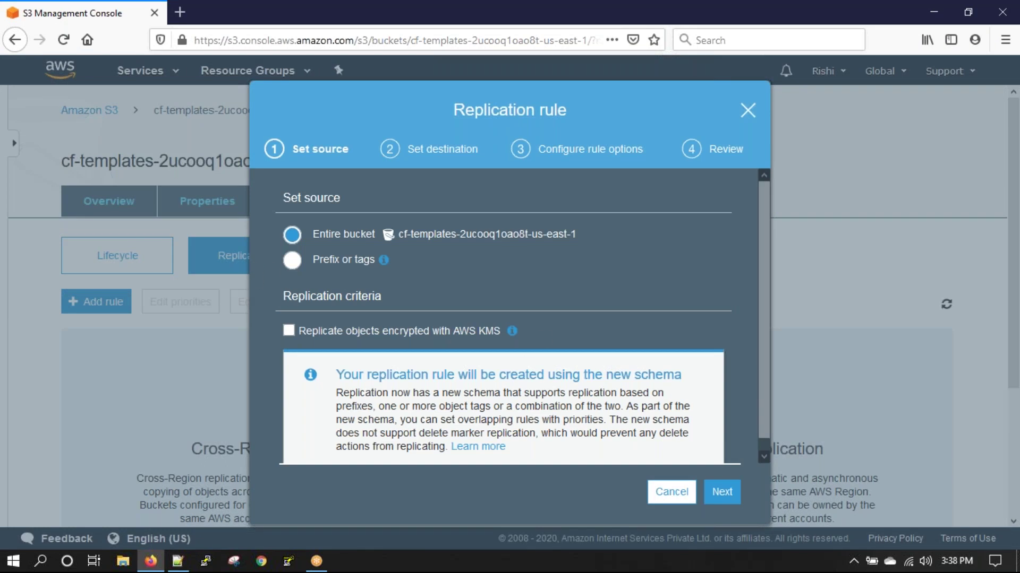
Step: With the entire bucket as source, examine the rule's destination choices for buckets in this account and in another account
click(720, 499)
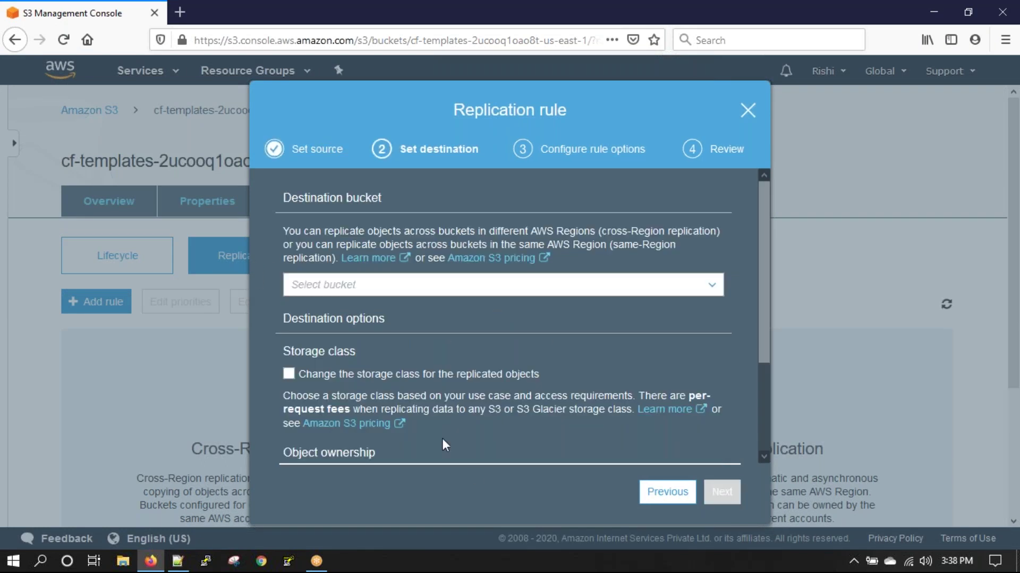
click(359, 289)
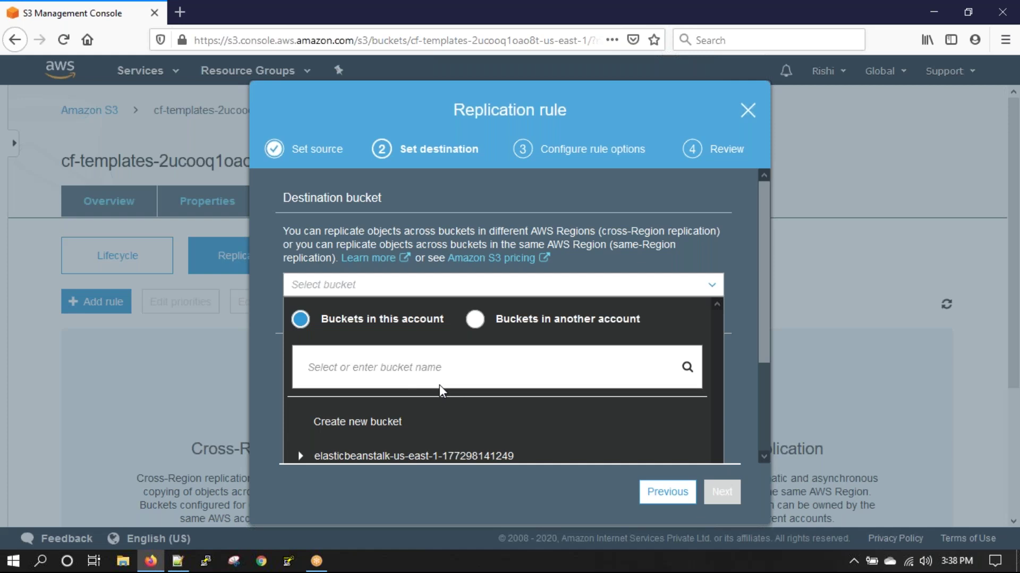
click(475, 319)
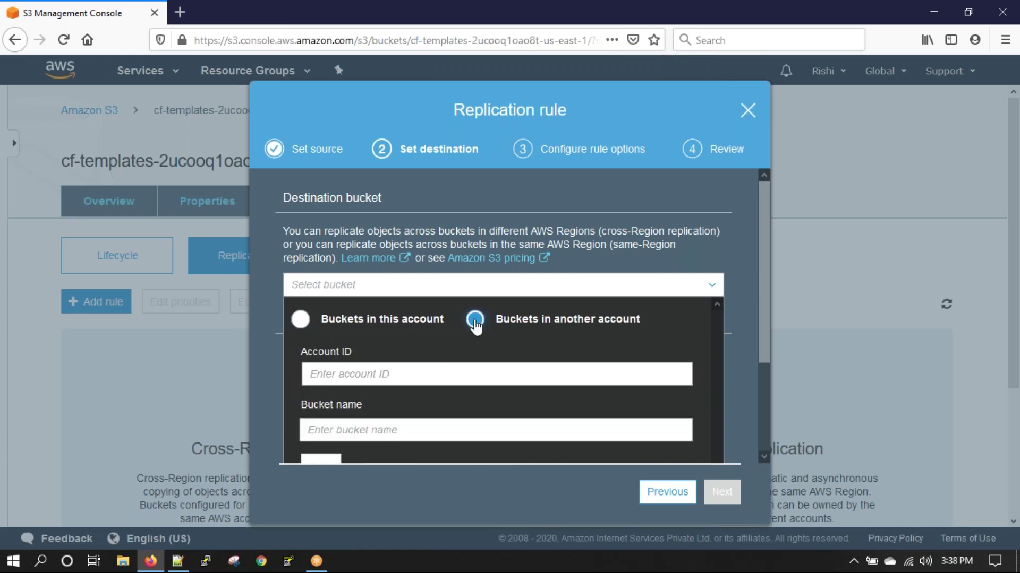
click(346, 375)
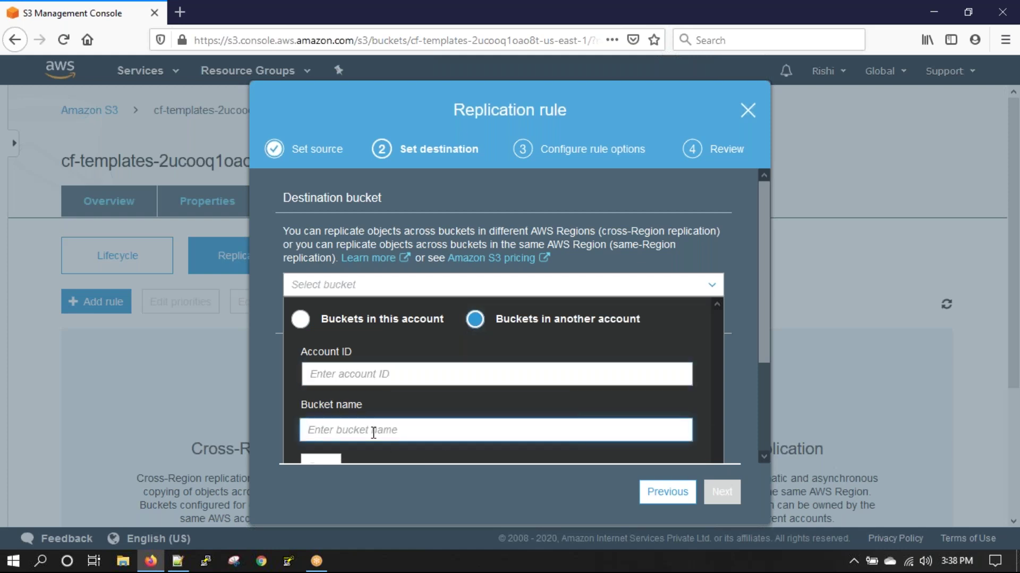
click(301, 320)
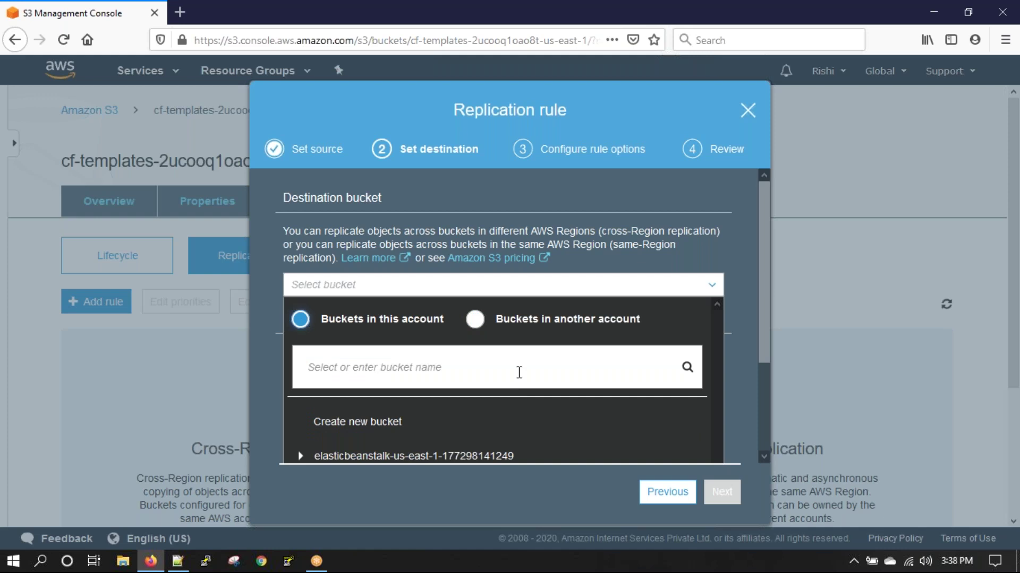
Step: Try the Elastic Beanstalk bucket in this account as the replication destination, and cancel the rule
scroll(451, 382, down, 2)
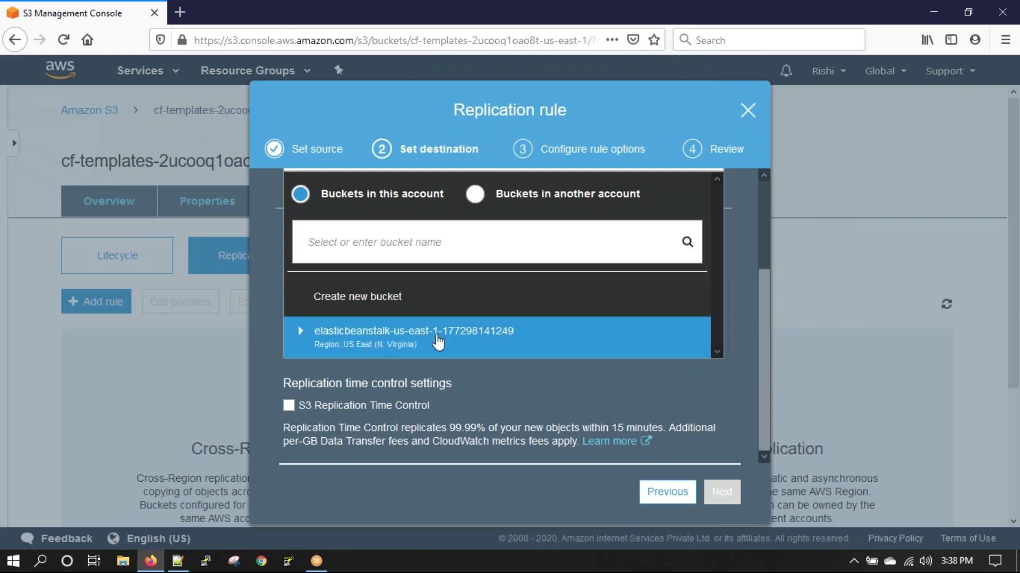
click(437, 340)
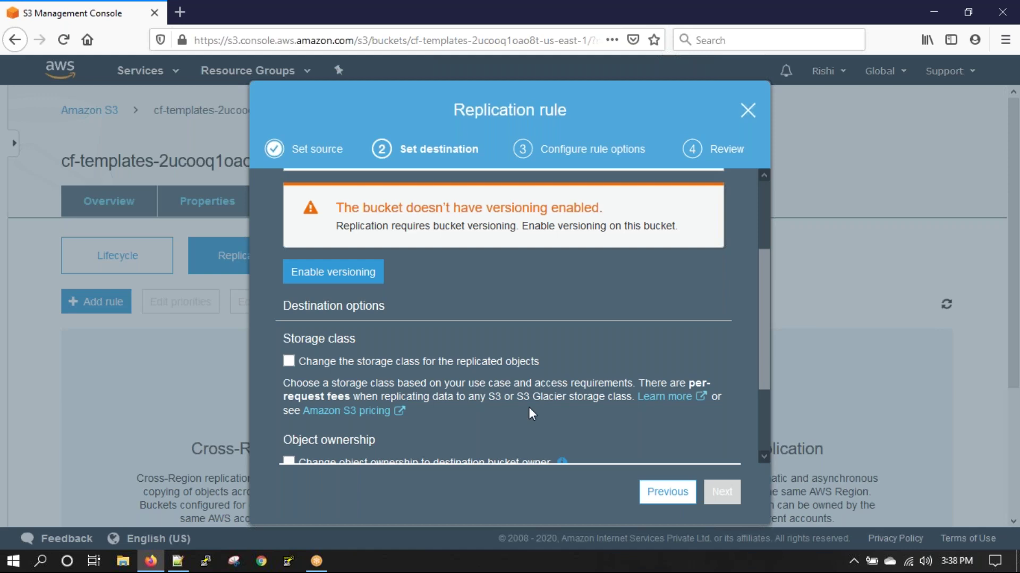
scroll(529, 408, up, 3)
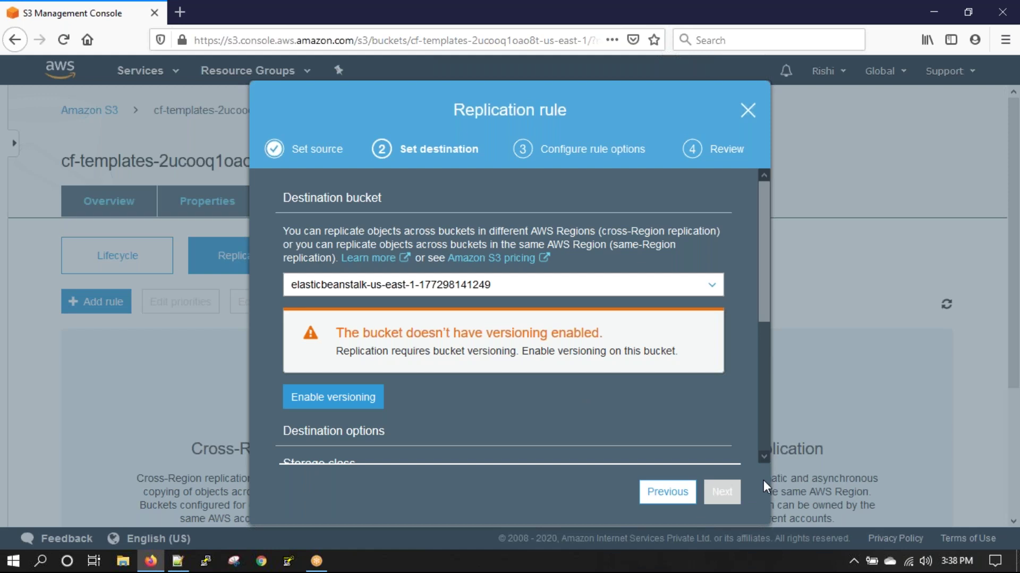
click(658, 496)
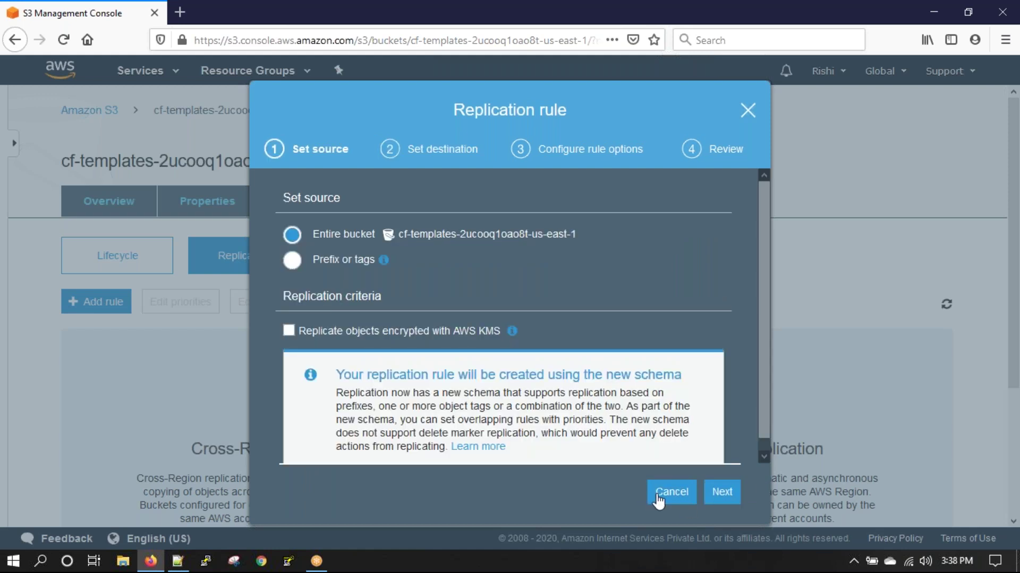
click(659, 495)
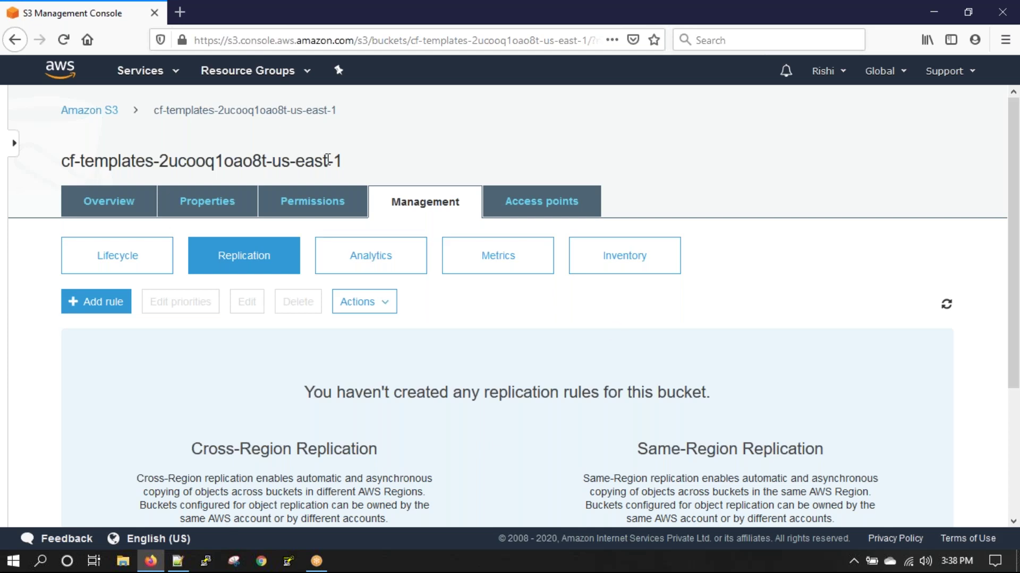
Step: Read the descriptions of Cross-Region Replication and Same-Region Replication for this bucket
drag(342, 160, 66, 162)
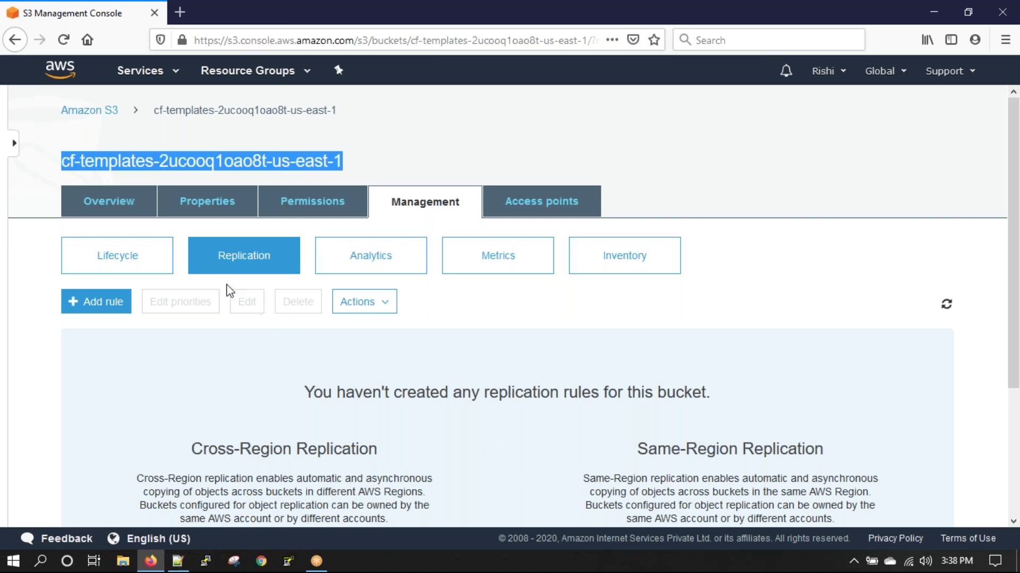
scroll(519, 452, down, 3)
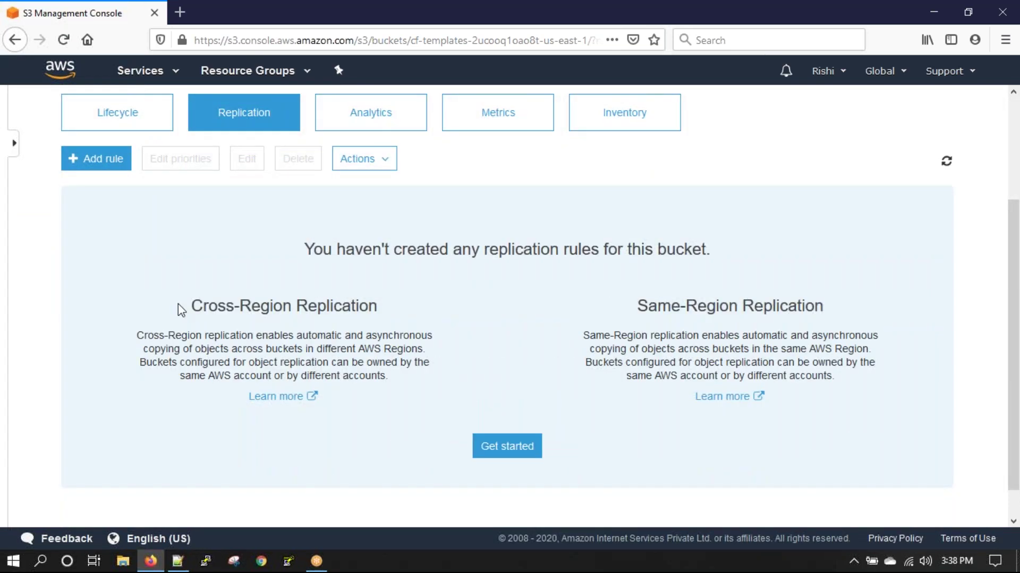
drag(191, 307, 405, 310)
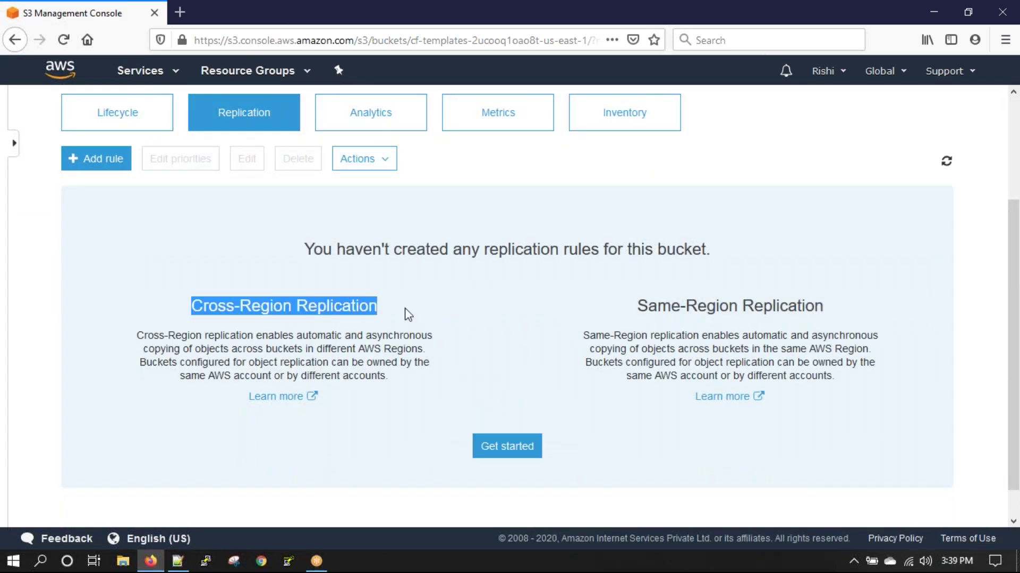
drag(638, 306, 841, 314)
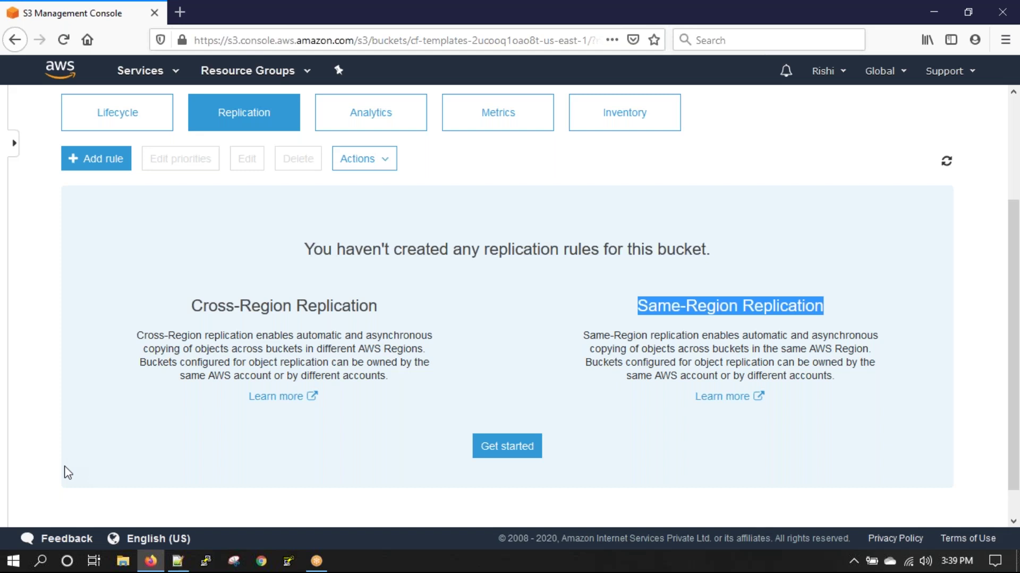
Step: Examine the bucket's storage class analysis, including the form for adding an analytics filter, without saving a filter
click(393, 115)
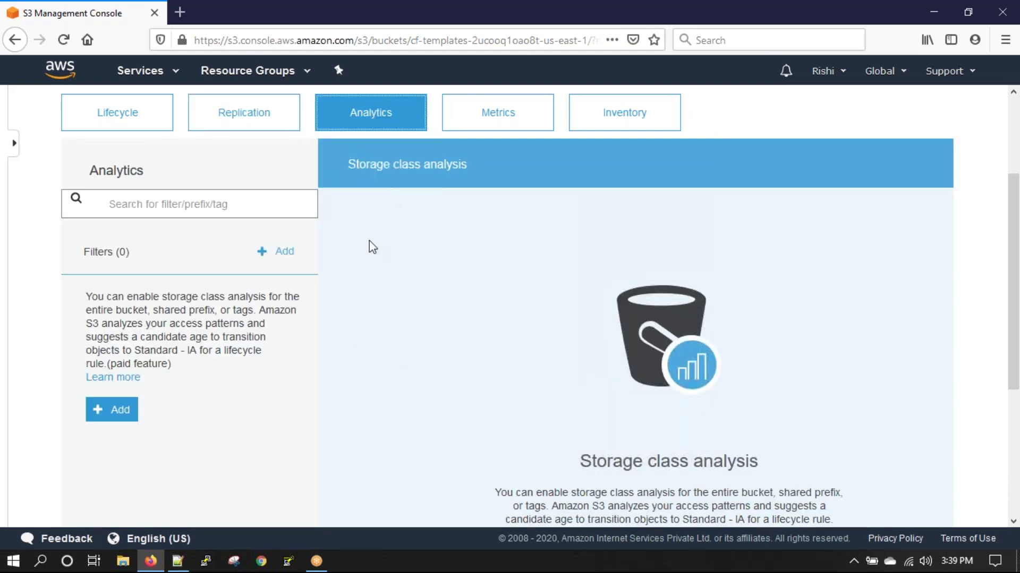
click(116, 411)
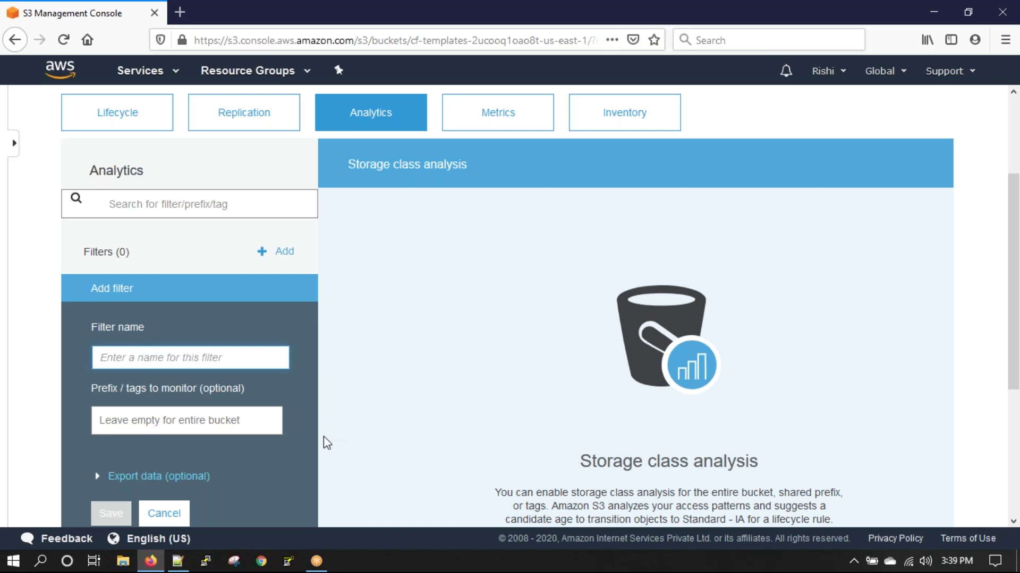
scroll(323, 435, down, 4)
click(162, 299)
scroll(393, 361, up, 3)
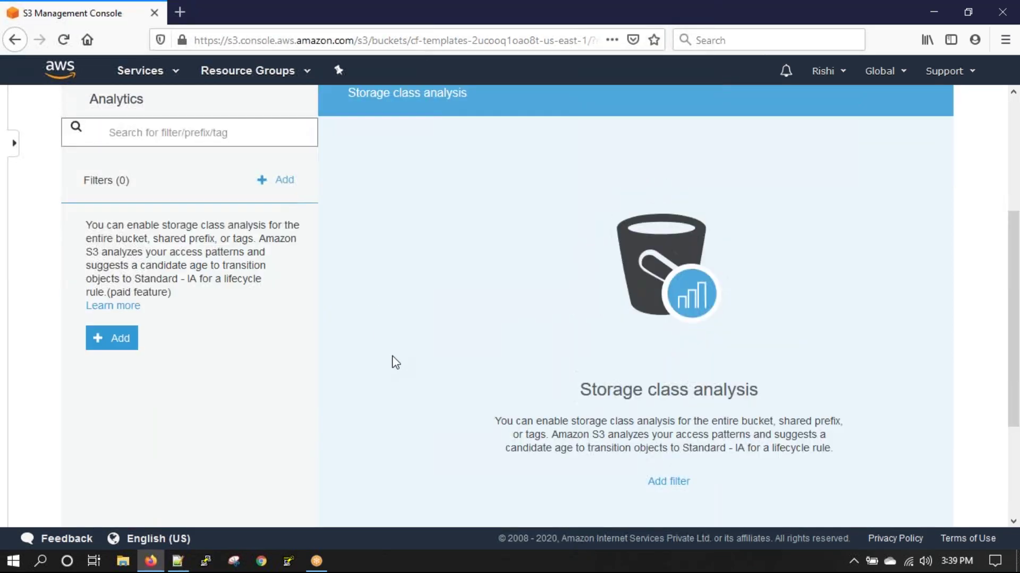
scroll(396, 363, up, 2)
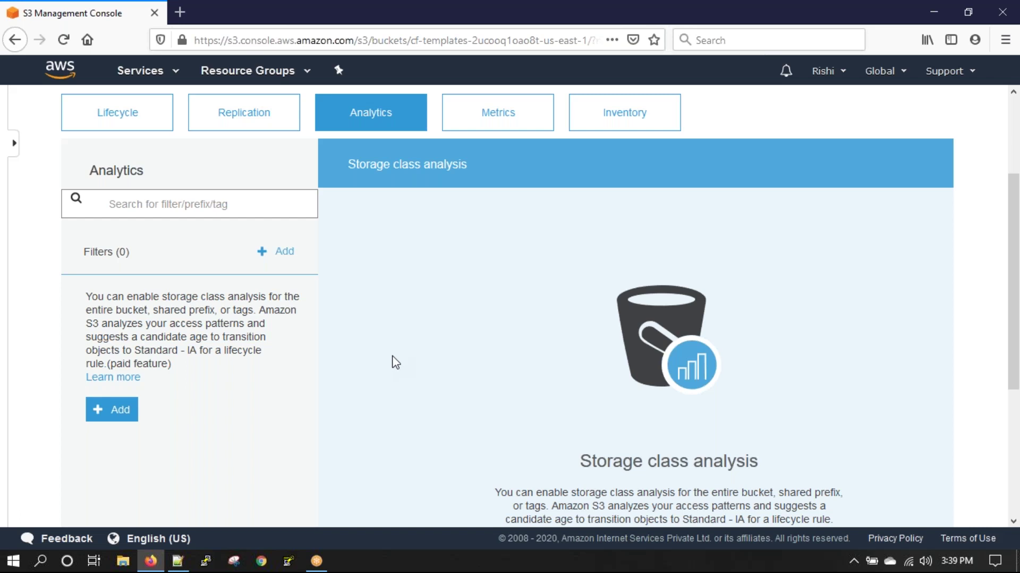
scroll(460, 336, down, 3)
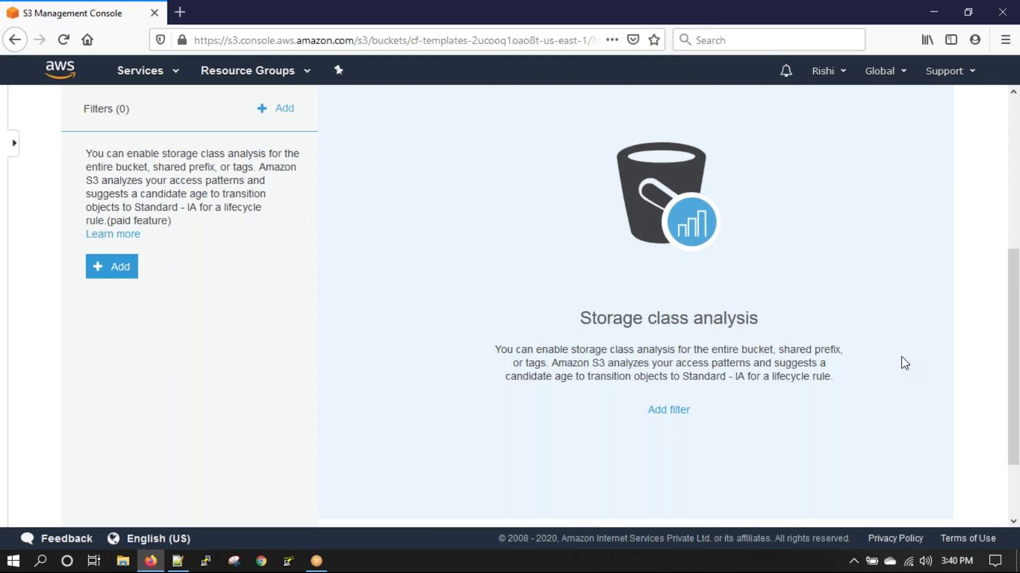
scroll(518, 245, up, 3)
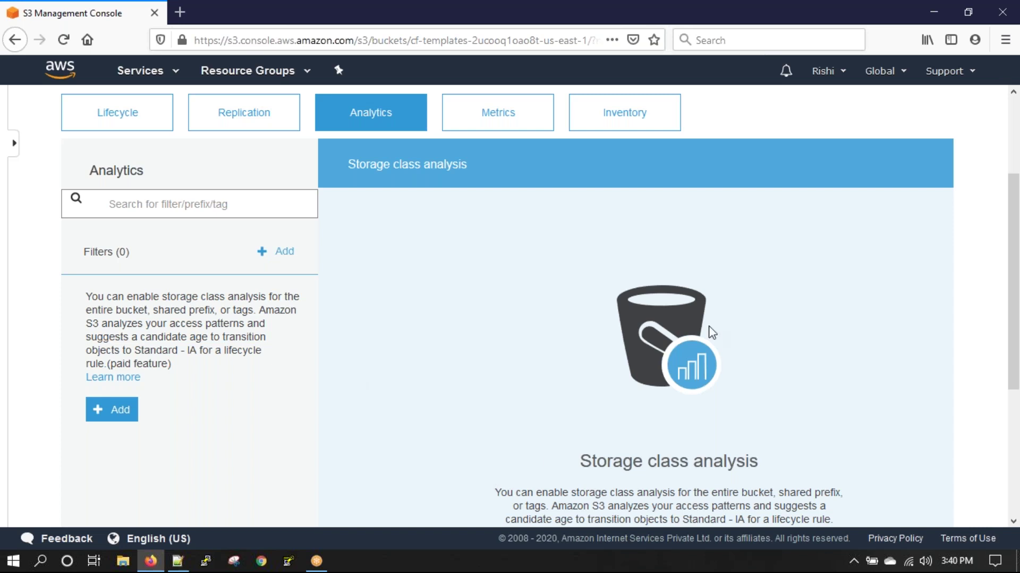
Step: View the bucket's storage, requests, data transfer and replication metrics
click(496, 113)
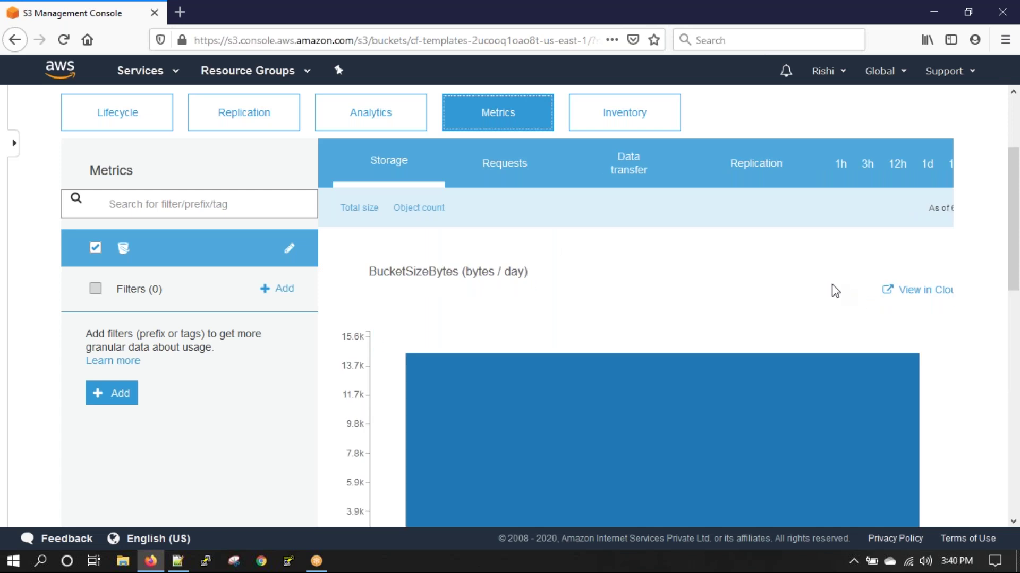
click(494, 169)
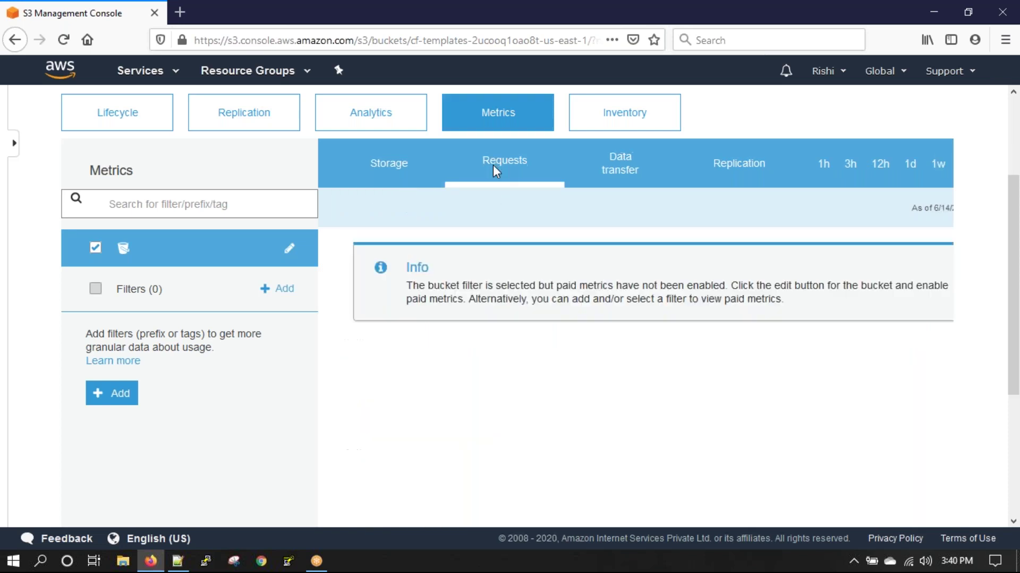
click(619, 165)
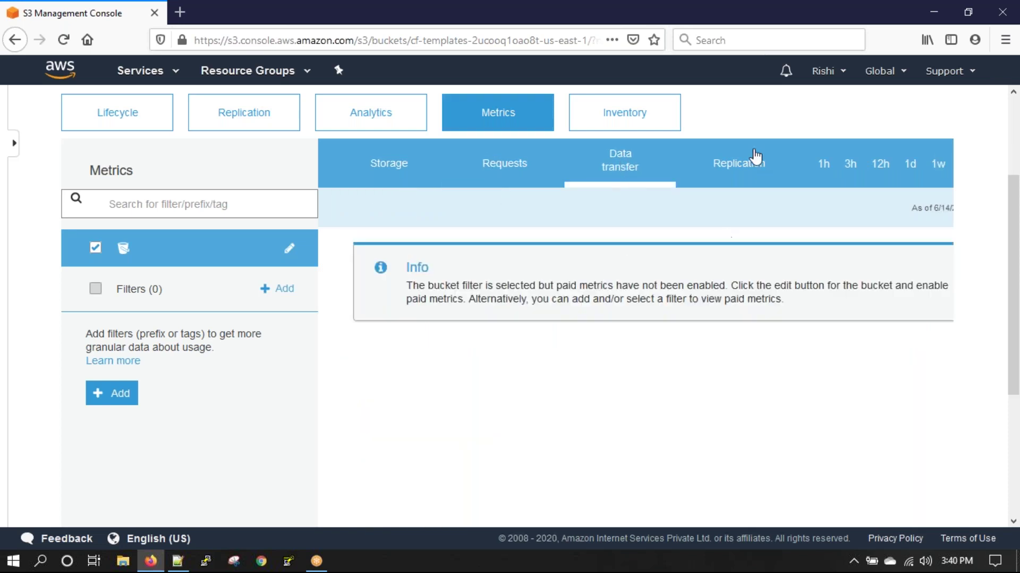
click(751, 158)
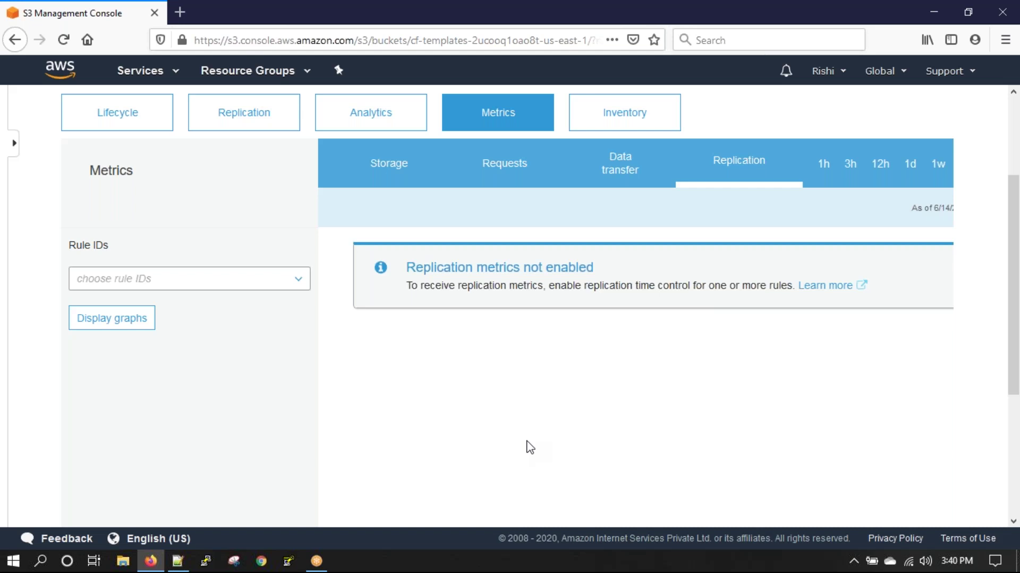
Step: Check the bucket's request metrics over the 1w, 3h and 1d time ranges, finishing on 3h
click(516, 162)
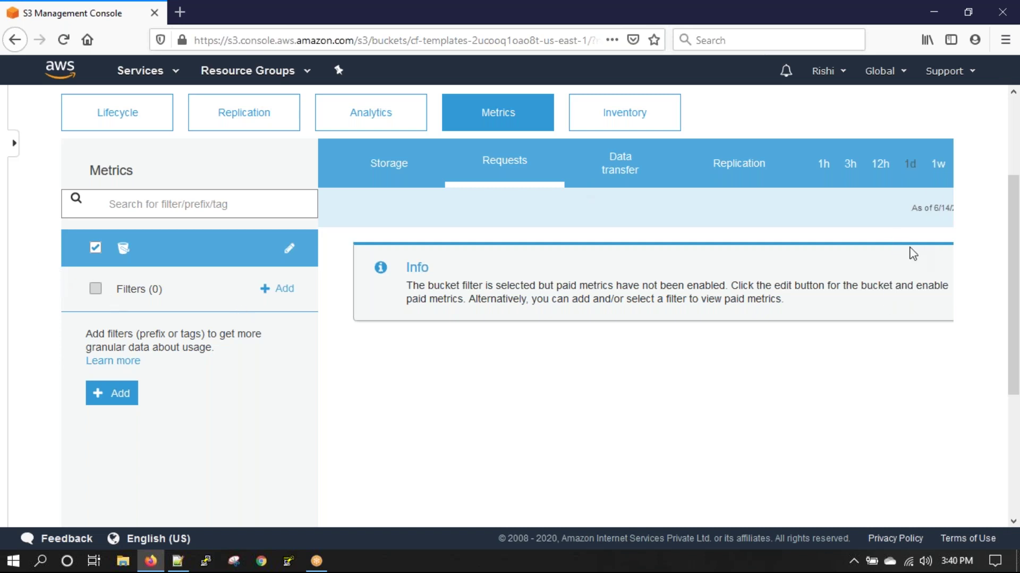
click(939, 171)
click(848, 173)
click(914, 164)
click(943, 171)
click(848, 167)
Step: Look through the storage, requests, data transfer and replication metrics for the 3h range, and return to the storage metrics
click(385, 167)
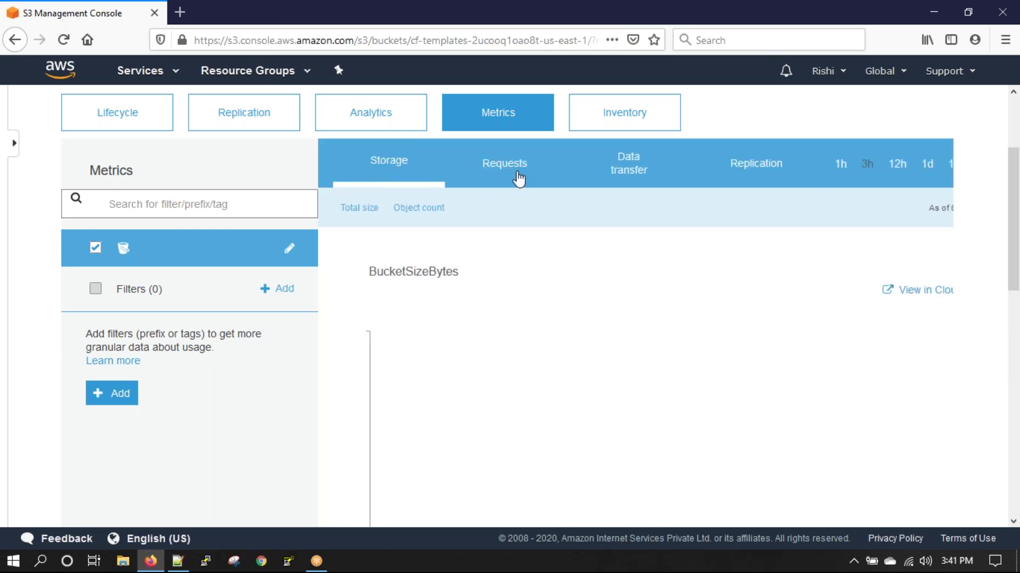
click(518, 179)
click(626, 178)
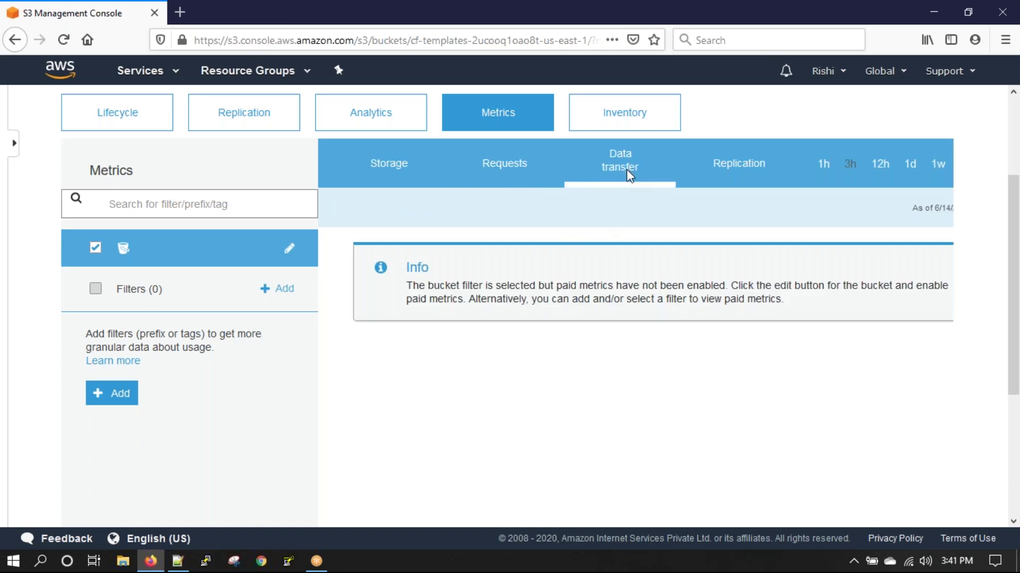
click(737, 165)
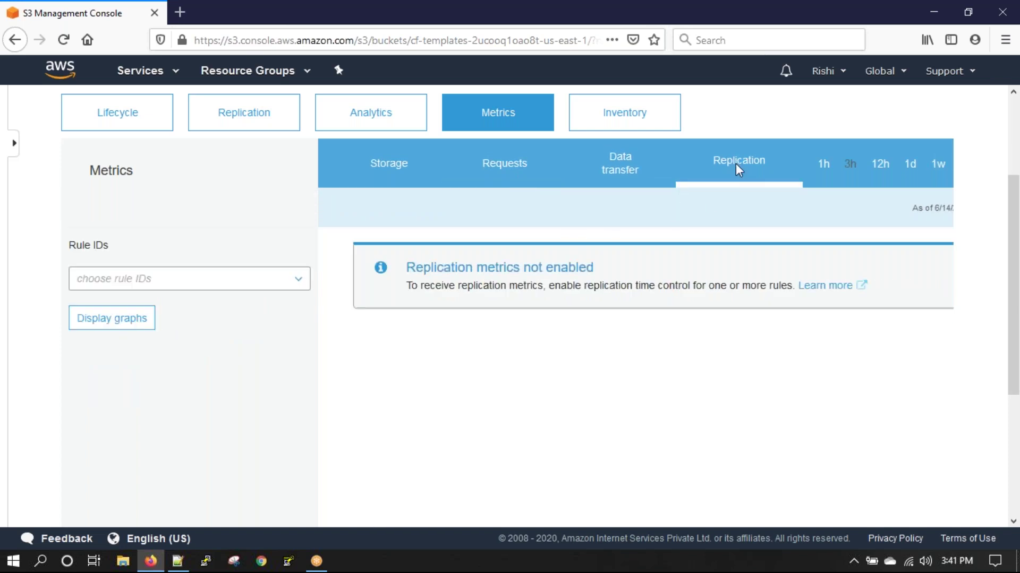
click(382, 174)
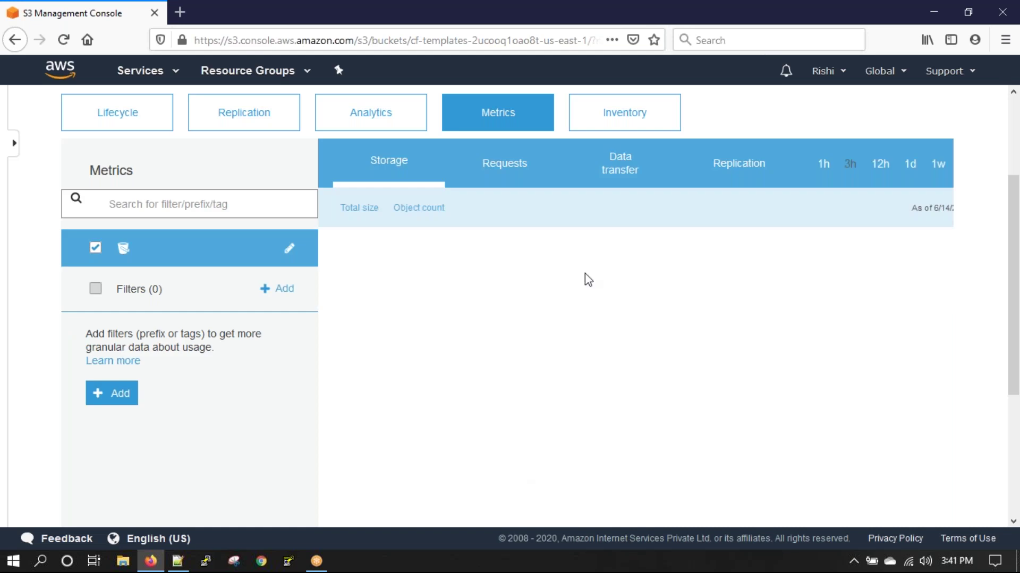
Step: Examine the BucketSizeBytes and NumberOfObjects graphs in the bucket's storage metrics
scroll(356, 428, down, 1)
scroll(357, 428, down, 4)
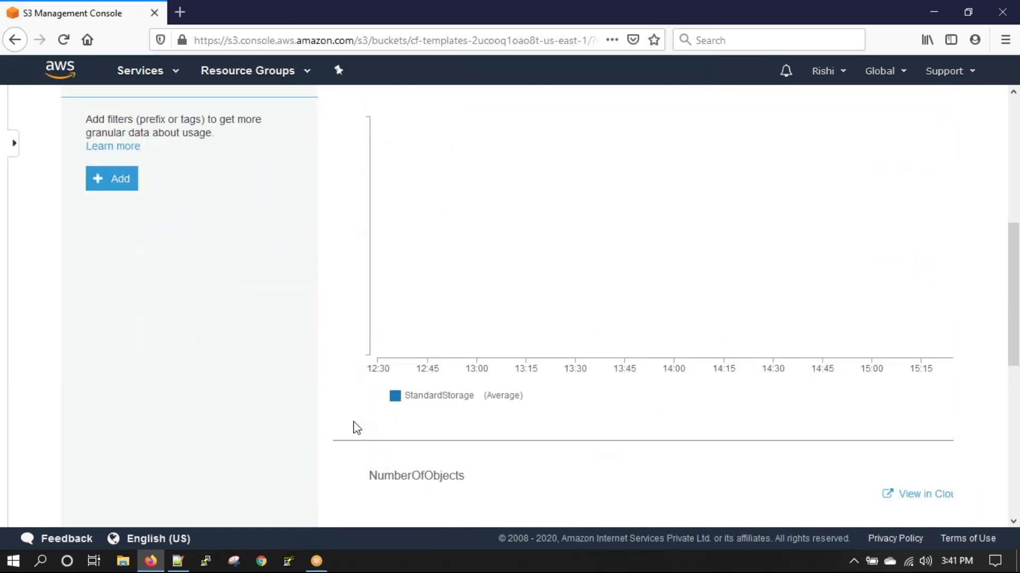
scroll(355, 426, up, 4)
scroll(660, 380, down, 4)
scroll(139, 223, down, 8)
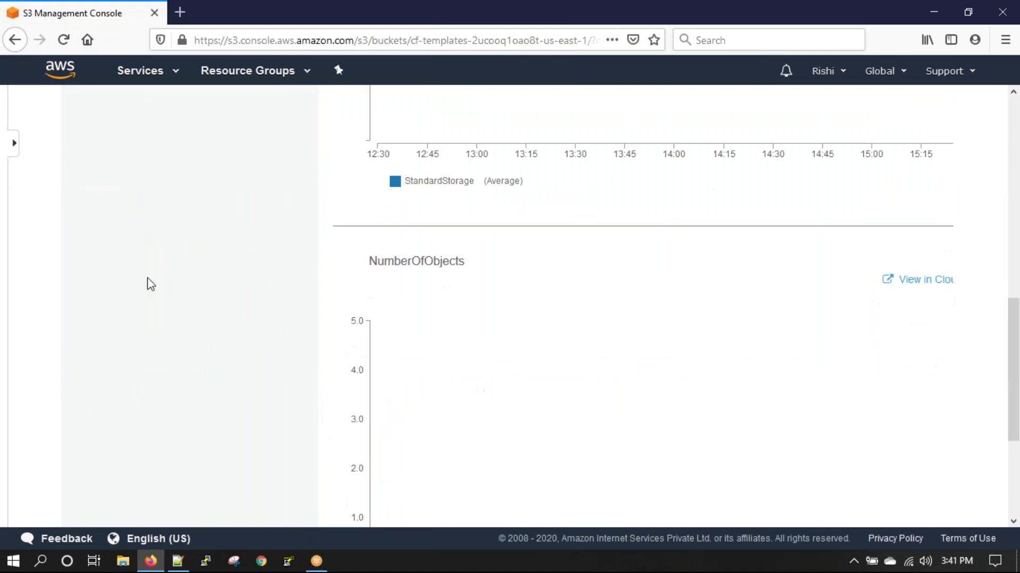
scroll(152, 292, up, 3)
scroll(441, 353, up, 5)
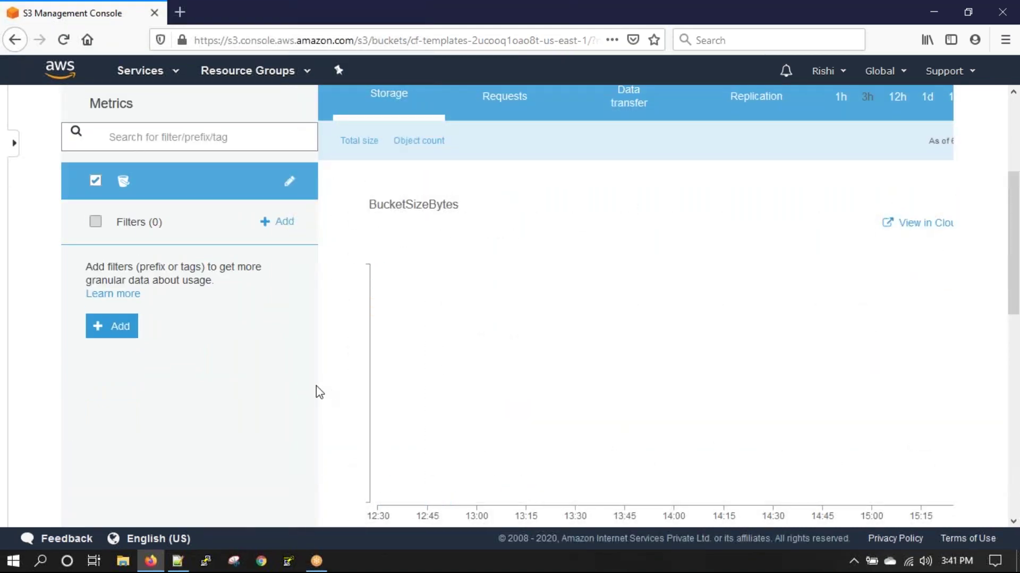
scroll(317, 392, up, 4)
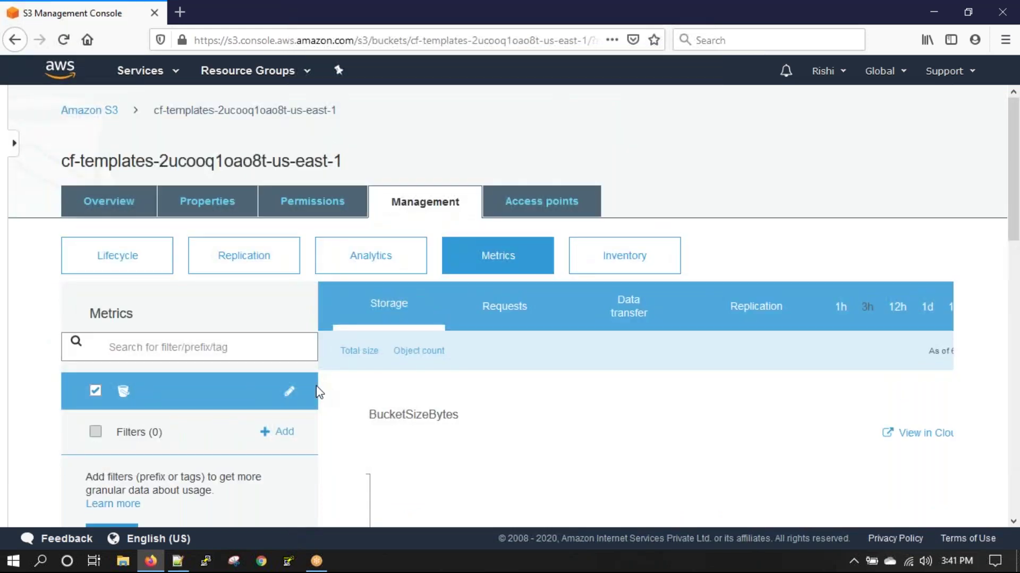
scroll(381, 365, down, 6)
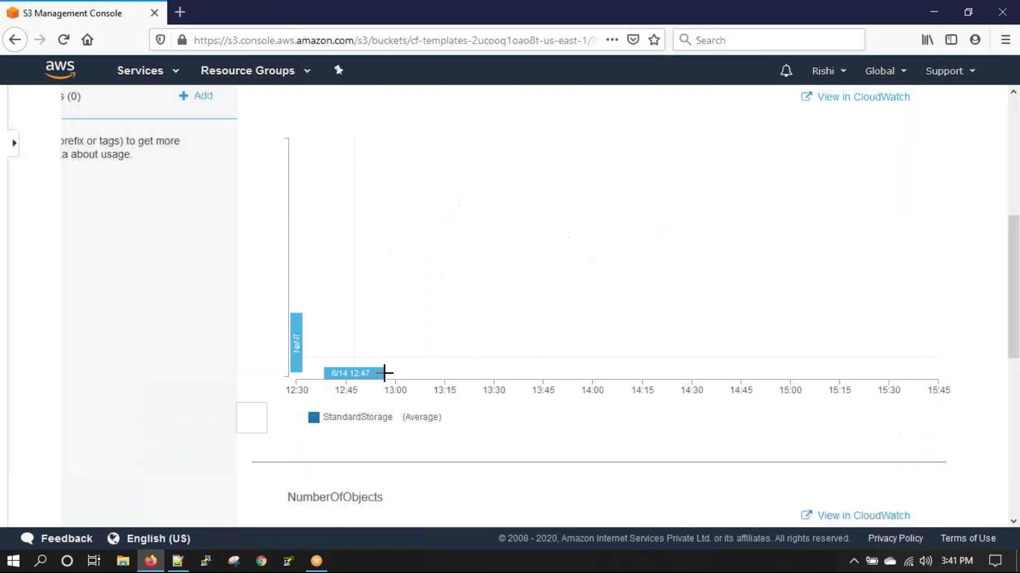
scroll(537, 387, up, 6)
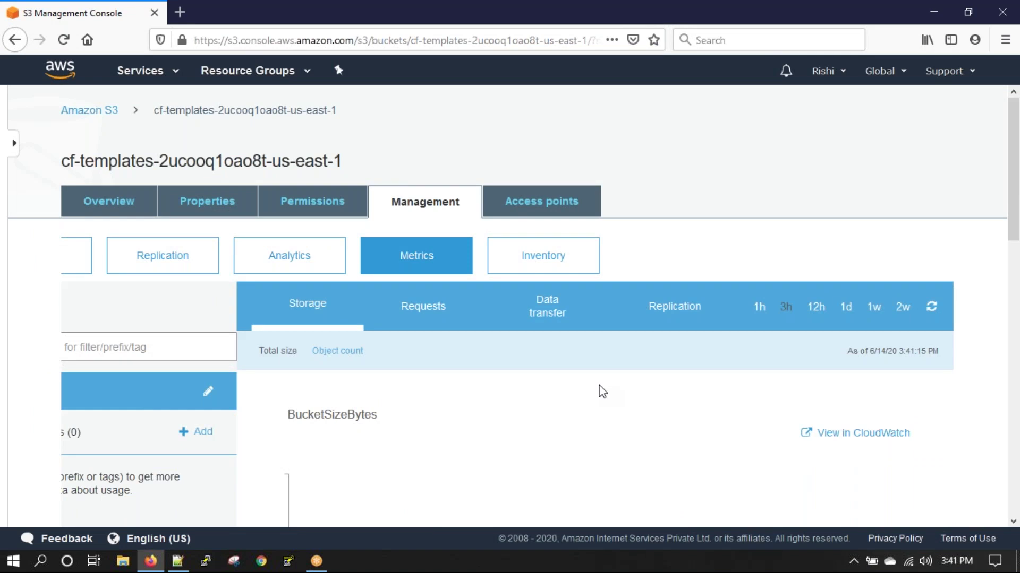
Step: Review the information shown for the bucket's requests, data transfer and replication metrics once more
click(407, 301)
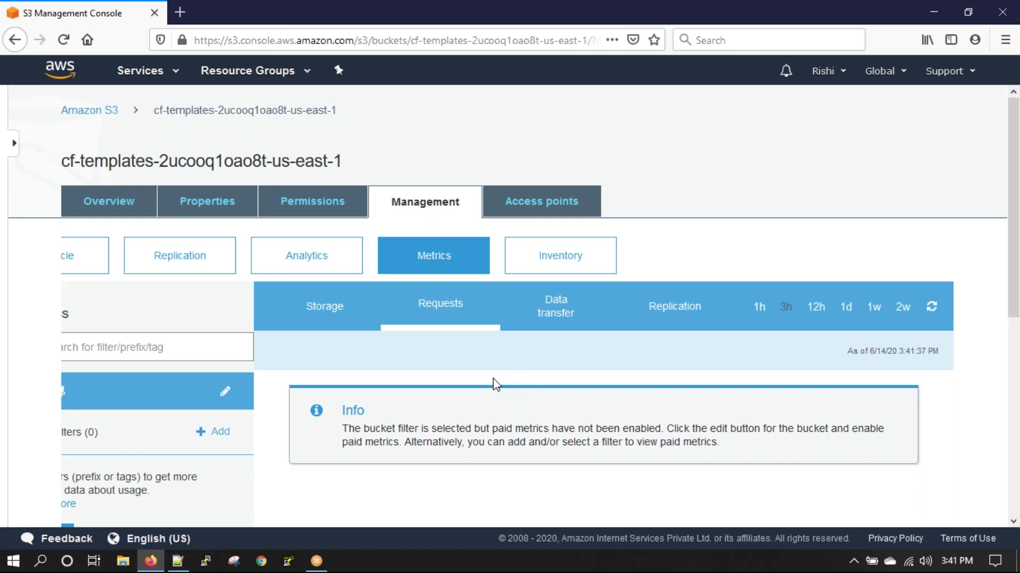
click(556, 317)
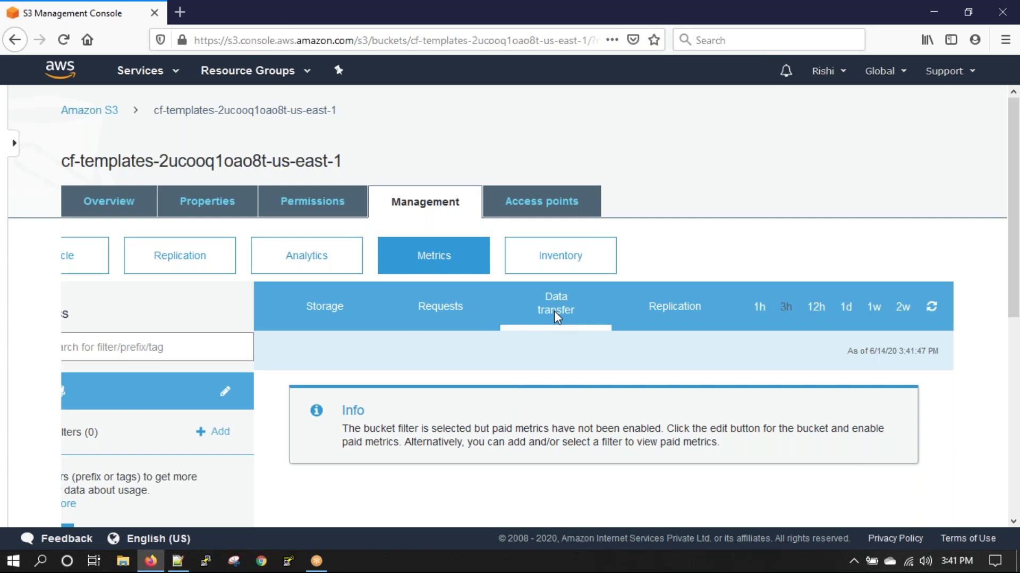
click(678, 305)
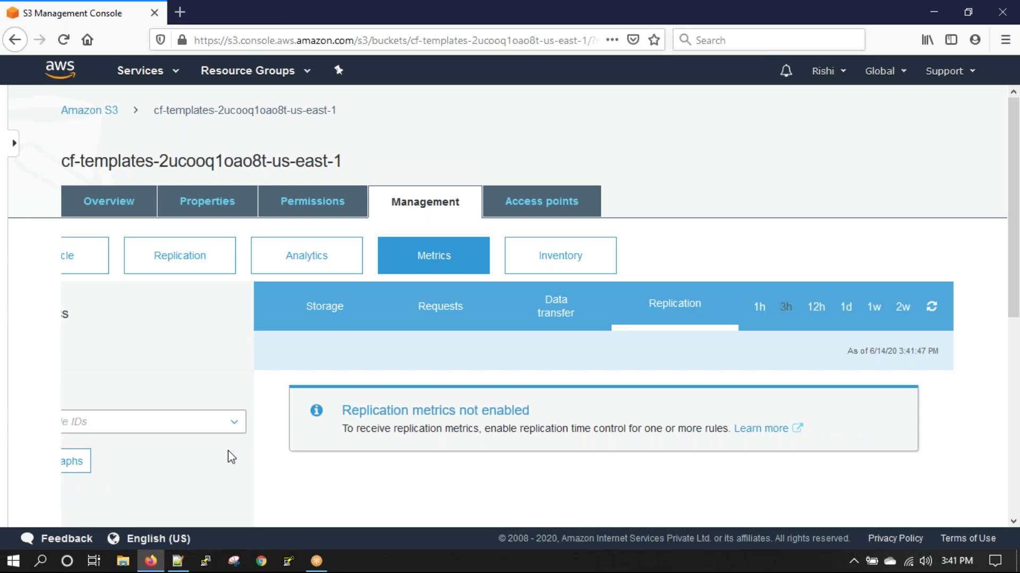
Step: Read the description of the bucket's Inventory feature
click(561, 255)
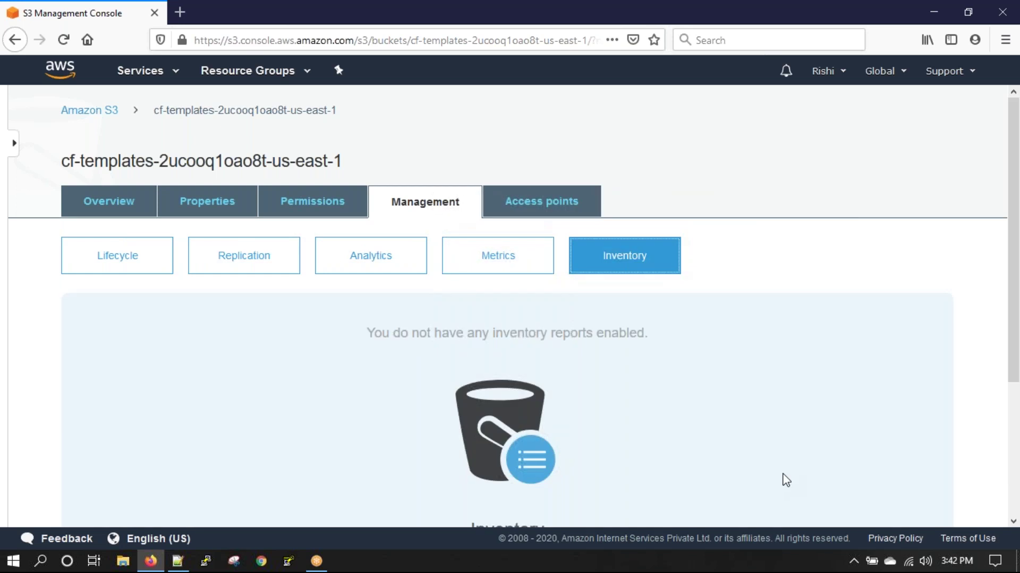
scroll(263, 440, down, 3)
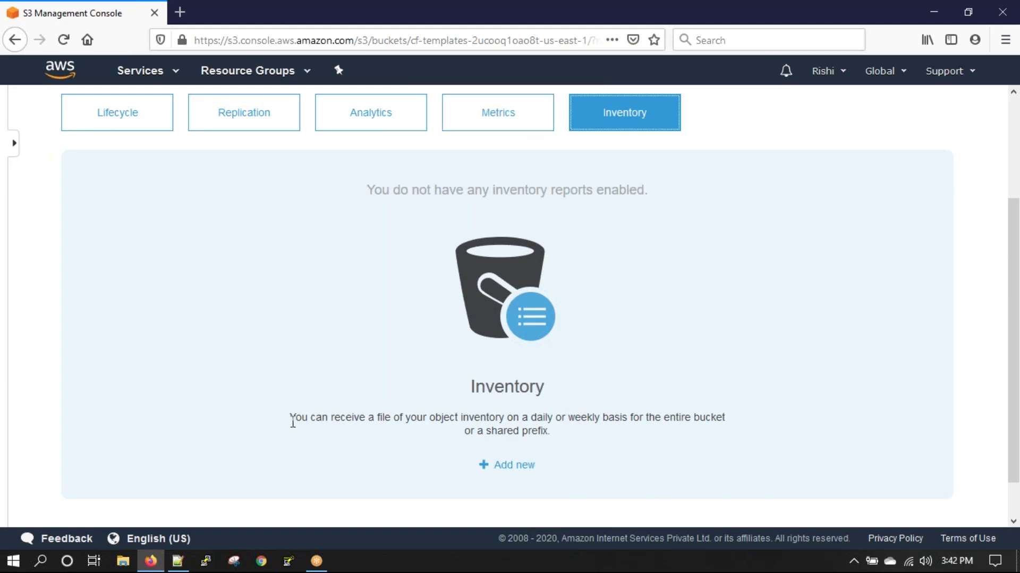
drag(293, 422, 758, 441)
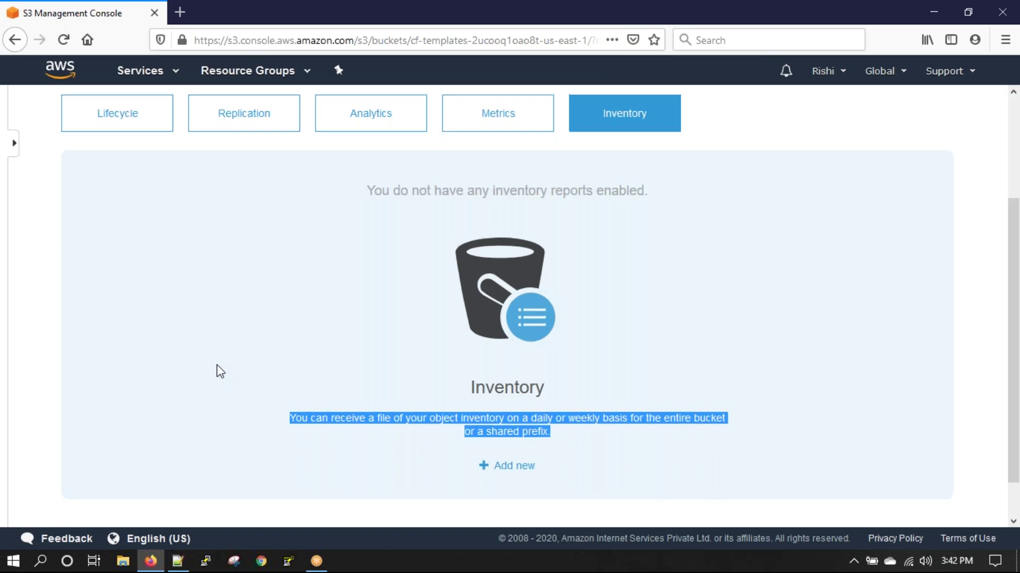
scroll(719, 250, up, 5)
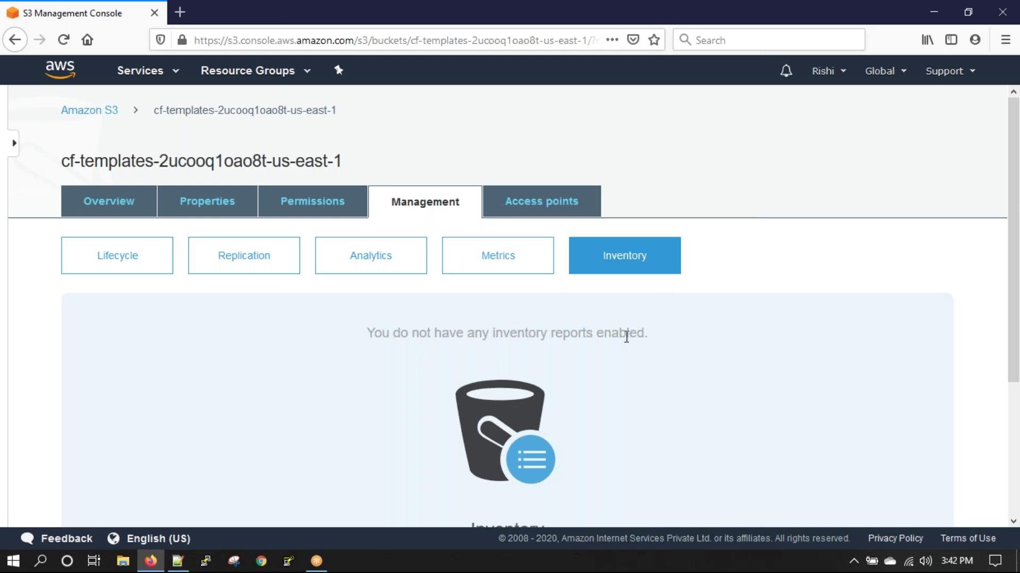
Step: Revisit the bucket's analytics, metrics and inventory sections
click(345, 263)
click(456, 248)
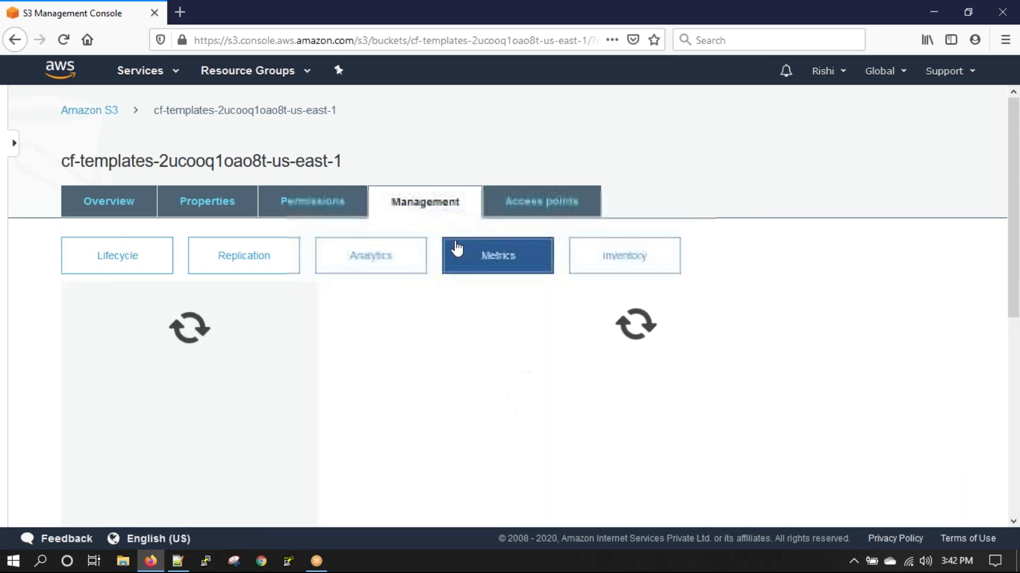
click(626, 259)
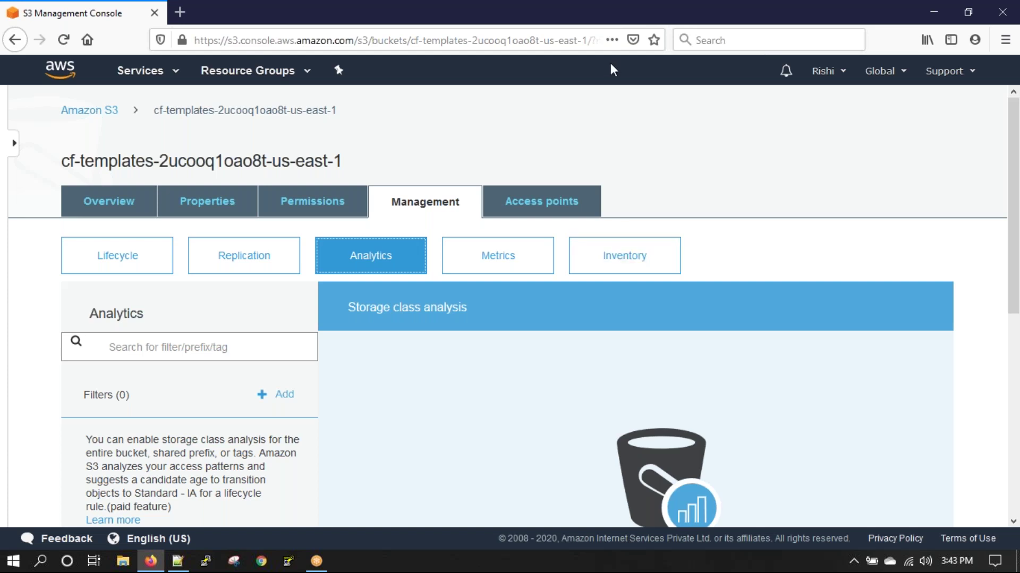
Step: Start creating an access point for the bucket with Internet as the network access type
click(560, 217)
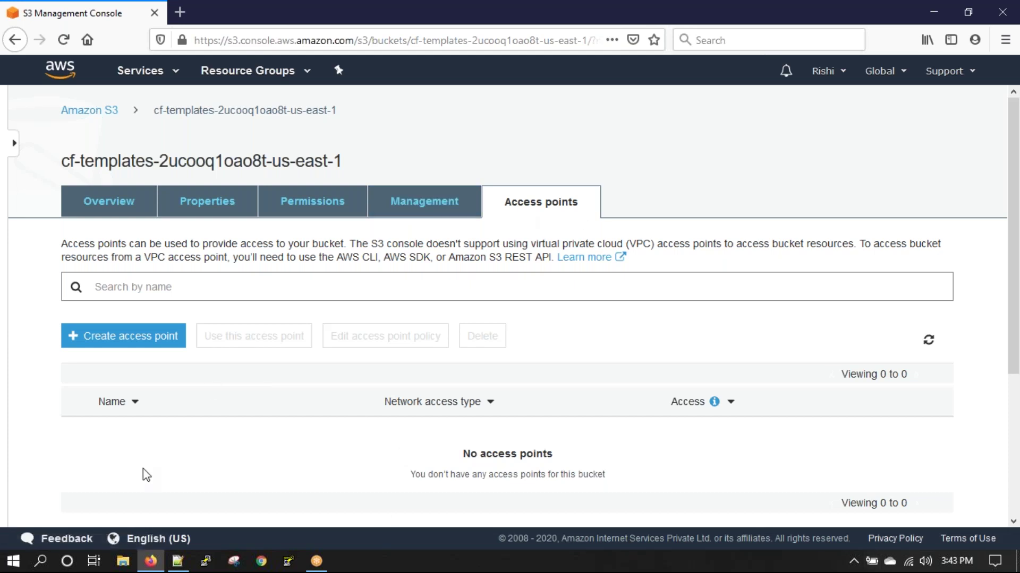
click(508, 204)
click(134, 337)
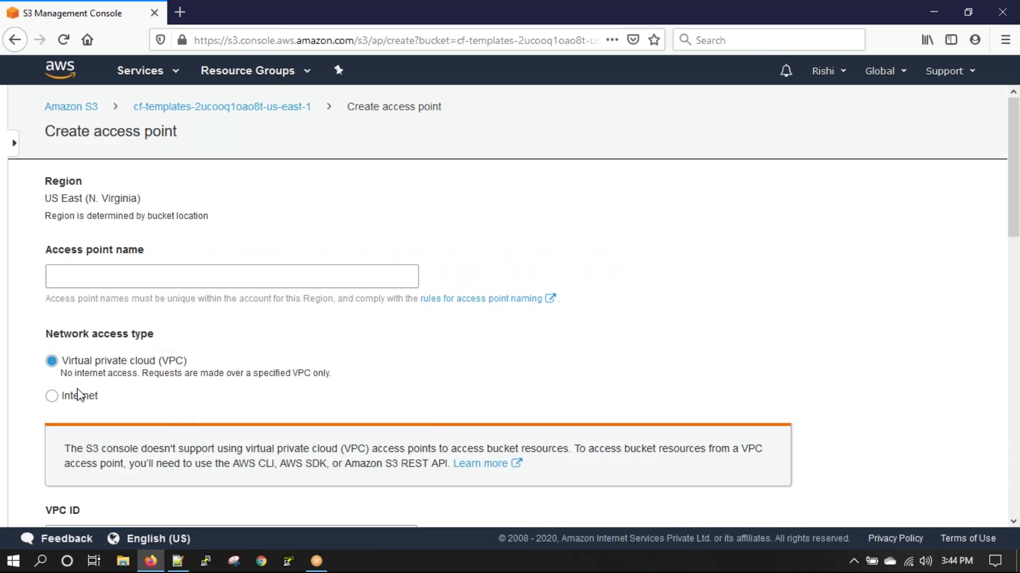
click(51, 401)
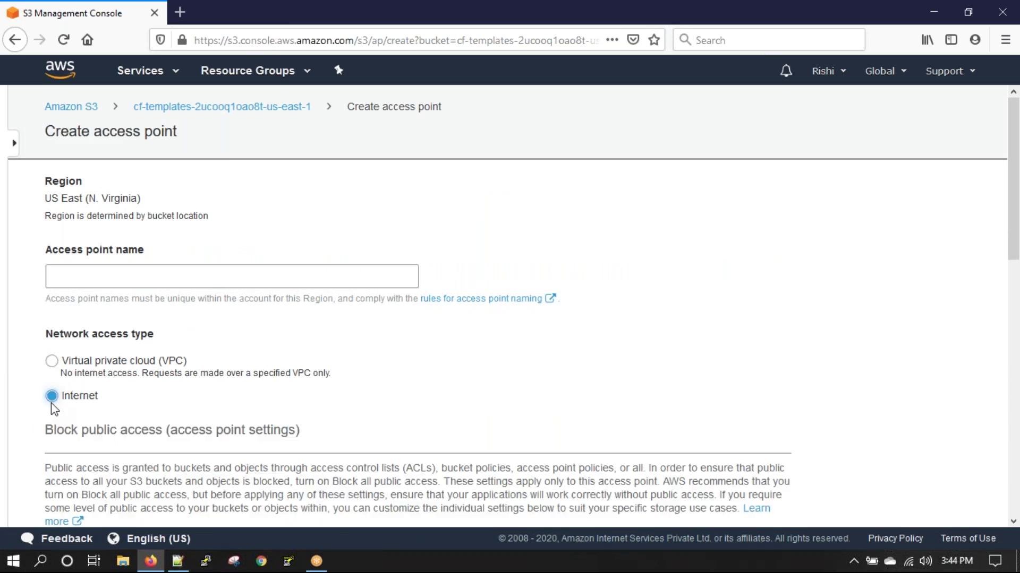
Step: Examine the new access point's name, block public access and access point policy settings, and cancel its creation
scroll(53, 409, down, 3)
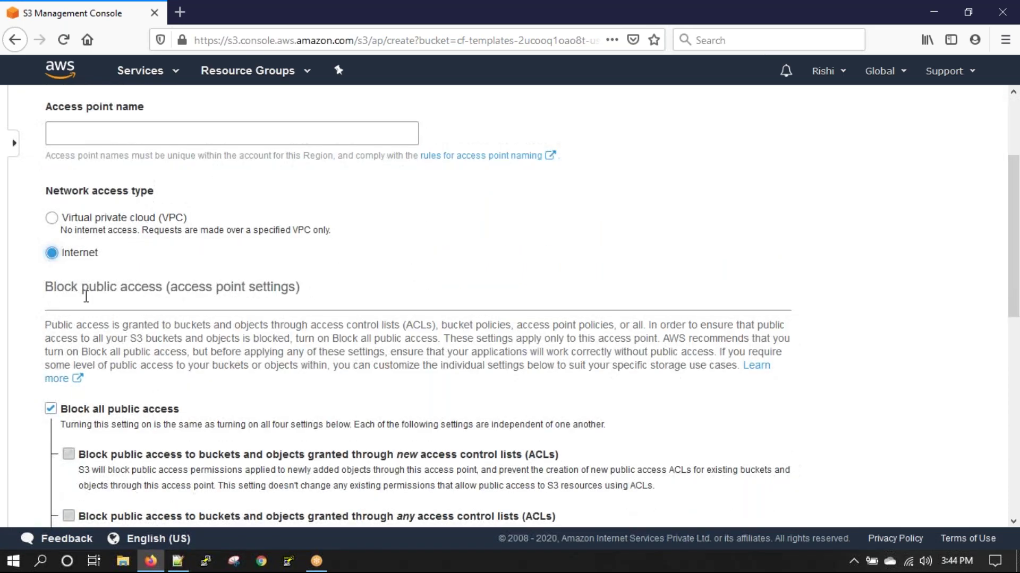
scroll(237, 458, down, 6)
scroll(159, 372, up, 10)
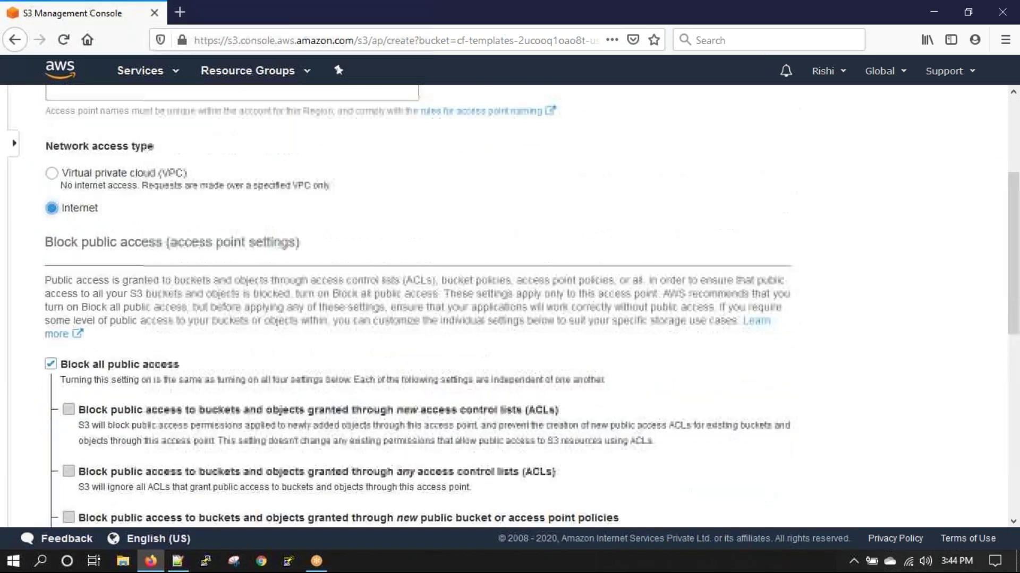
click(110, 277)
scroll(416, 442, down, 14)
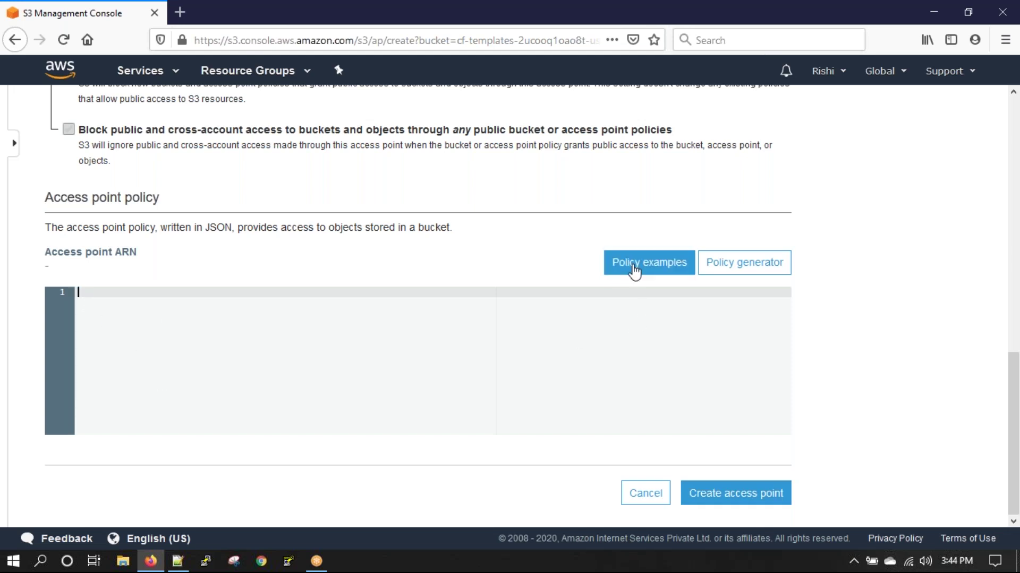
click(271, 410)
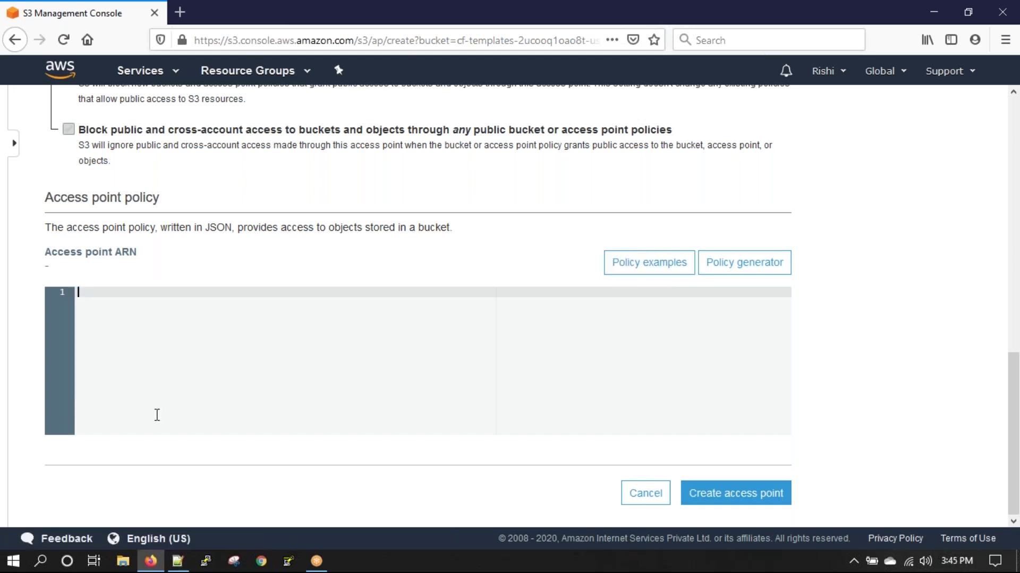
click(745, 503)
click(639, 501)
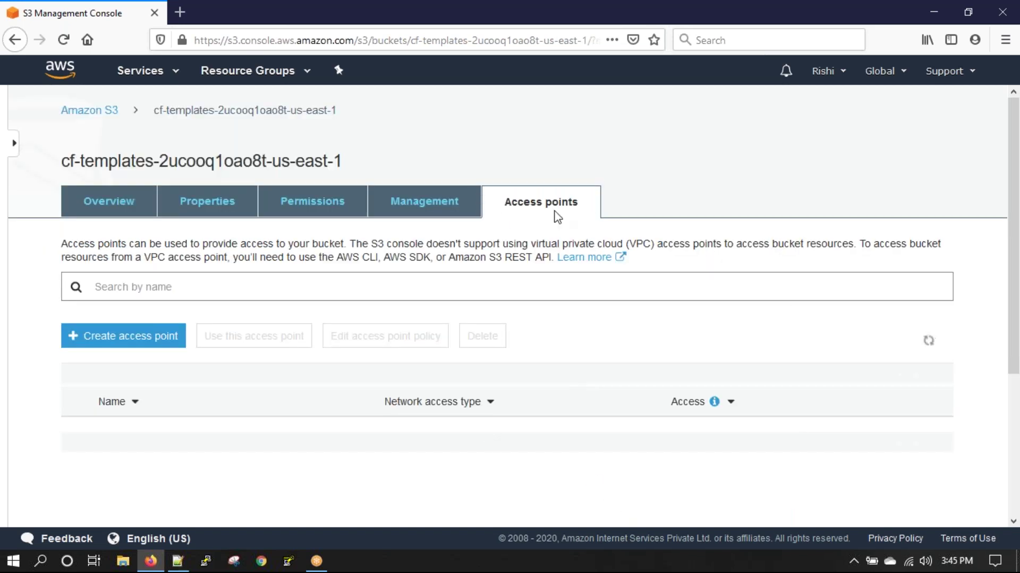
Step: Recap the bucket's access points, properties and lifecycle management pages
click(505, 204)
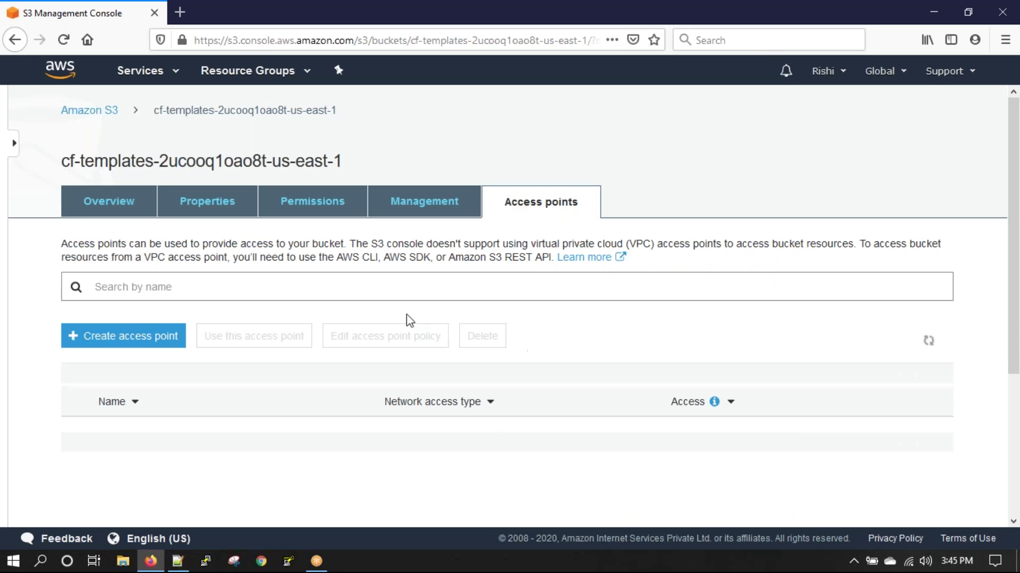
click(207, 201)
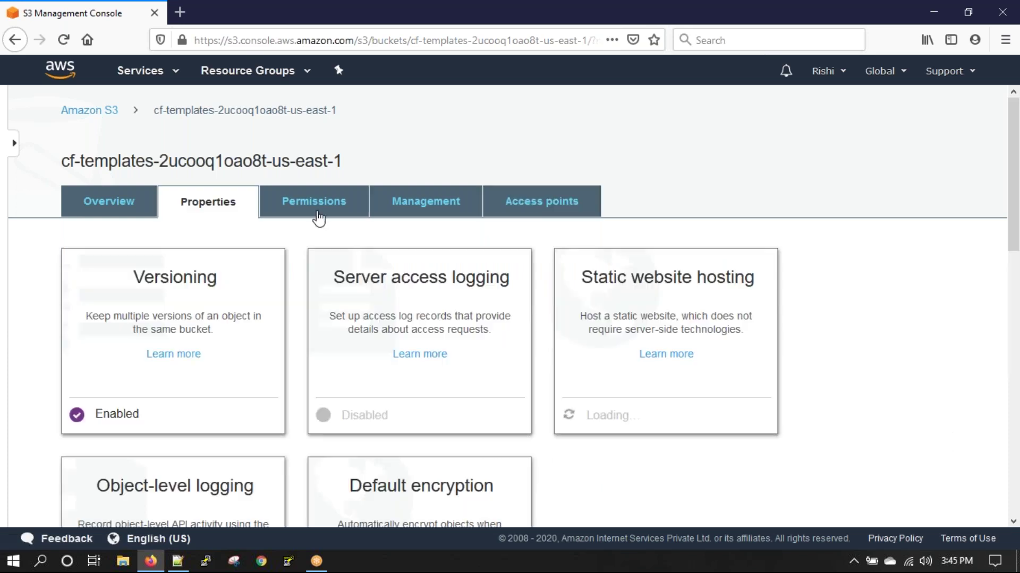
click(438, 201)
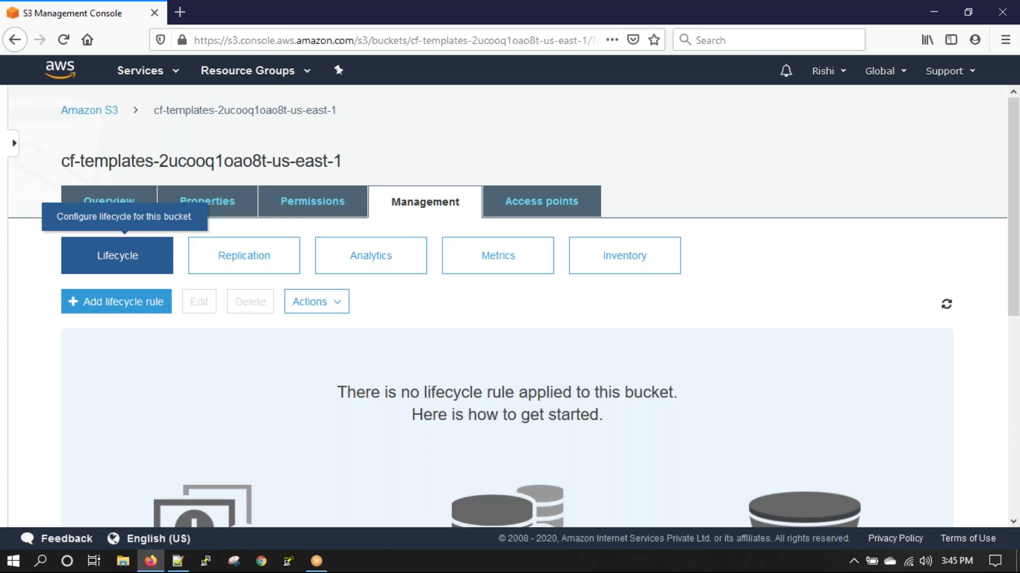
Step: Open the EC2 console in a separate browser tab and switch to it after returning the S3 console to its bucket list
click(171, 74)
right_click(234, 191)
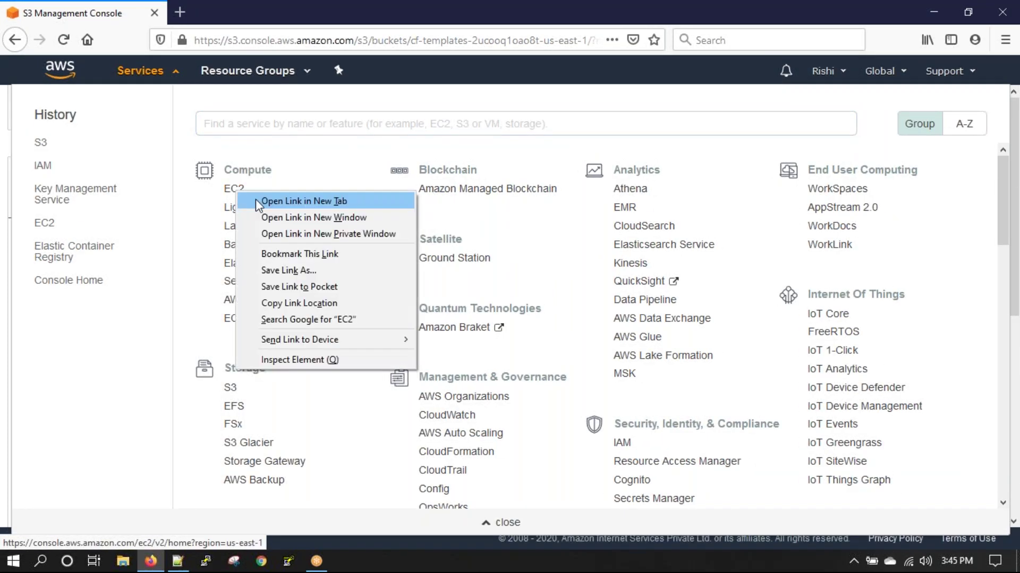
click(256, 199)
click(146, 71)
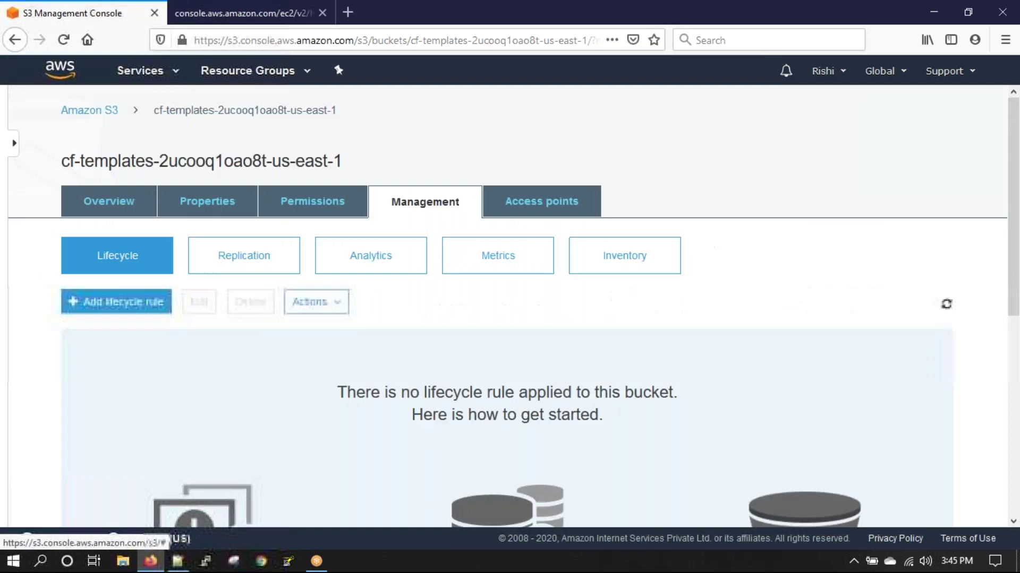
click(90, 111)
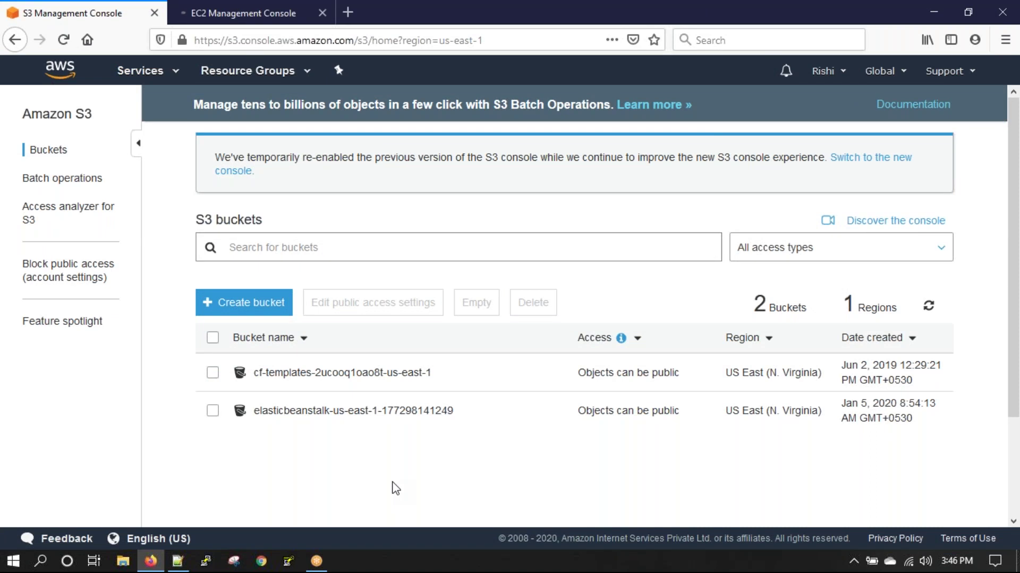
click(270, 17)
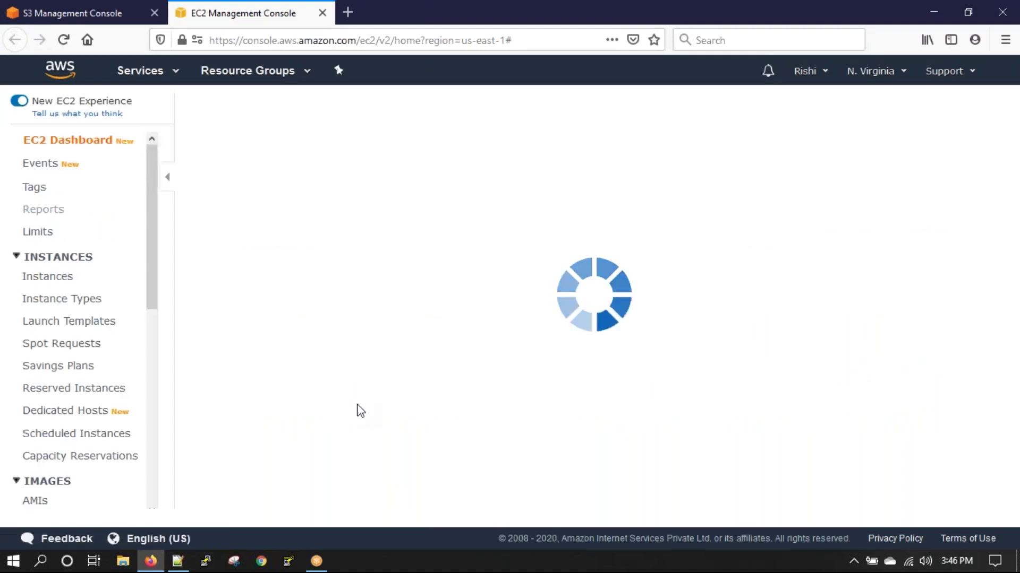
Step: Start launching an EC2 instance from the Amazon Linux AMI 2018.03.0 (HVM) image with the t2.micro instance type
click(53, 279)
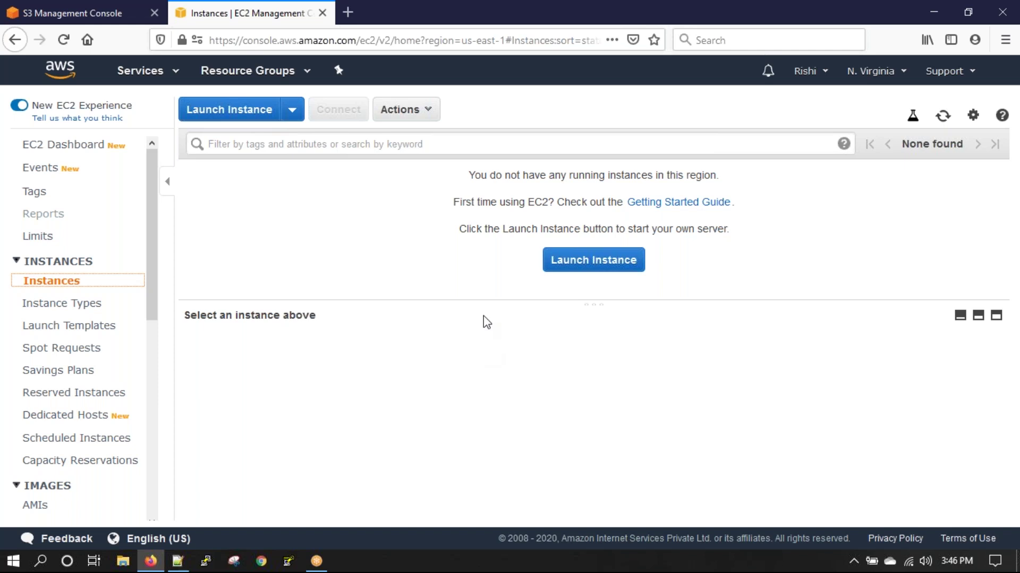
click(609, 268)
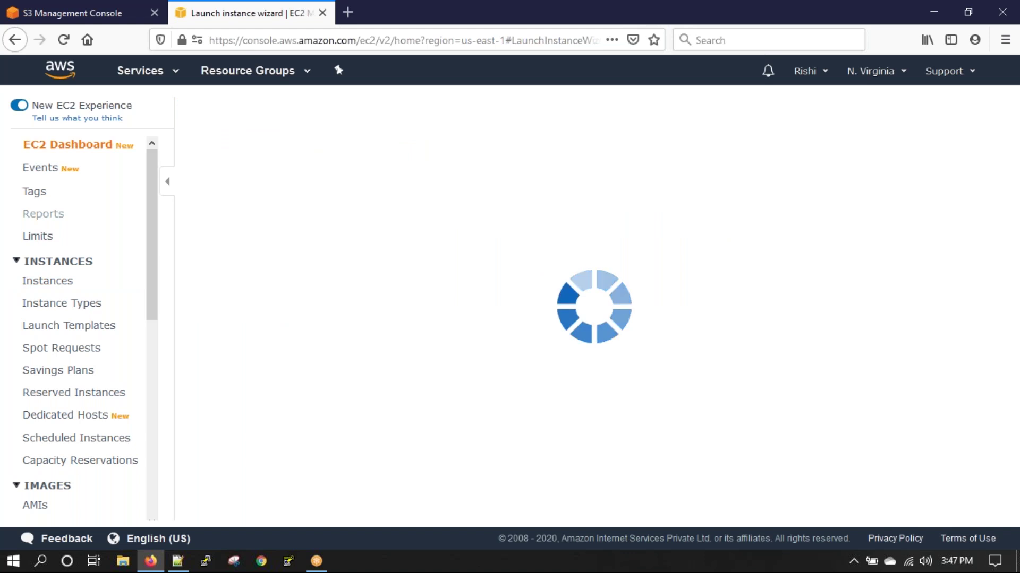
click(916, 383)
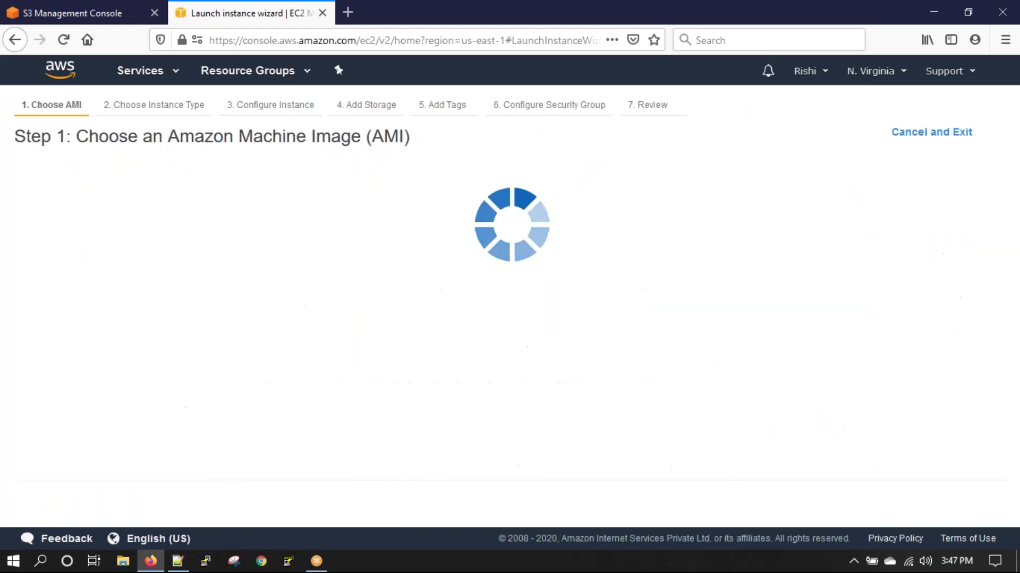
mouse_move(126, 353)
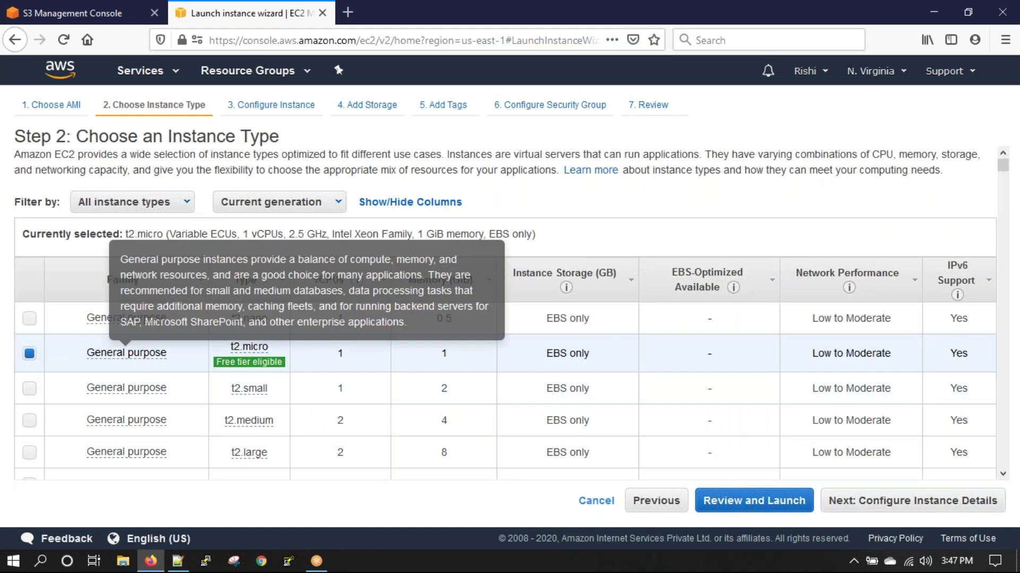
click(906, 499)
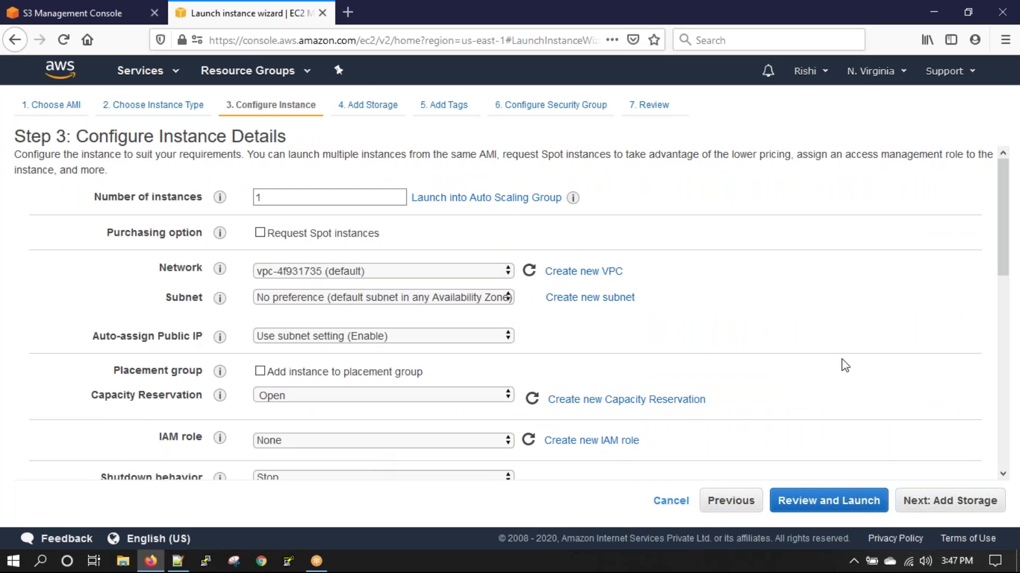
Step: Accept the default instance details, root storage and empty tags, and continue to the security group configuration
scroll(844, 366, down, 5)
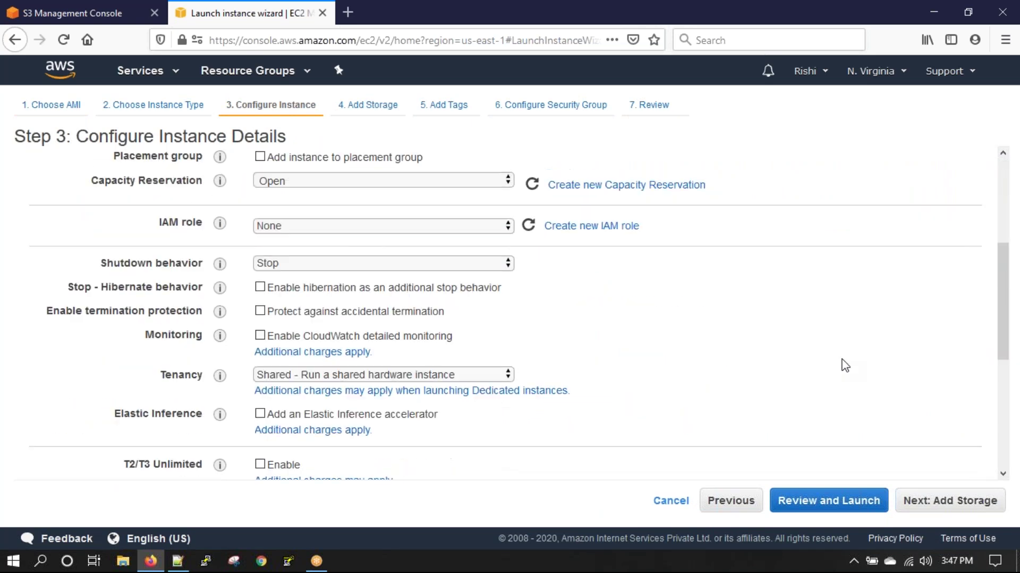
scroll(844, 365, down, 5)
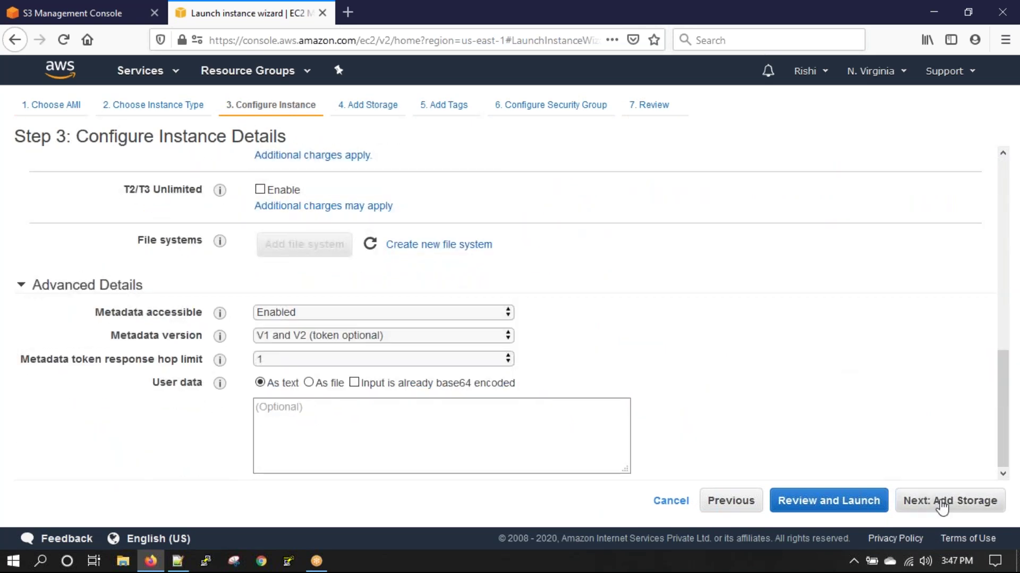
click(941, 504)
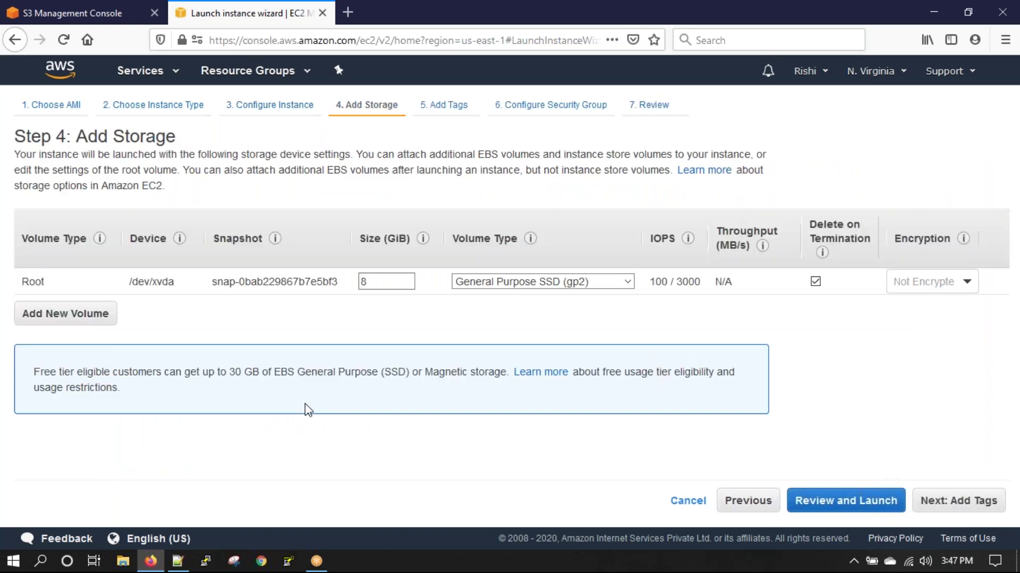
click(999, 508)
click(926, 502)
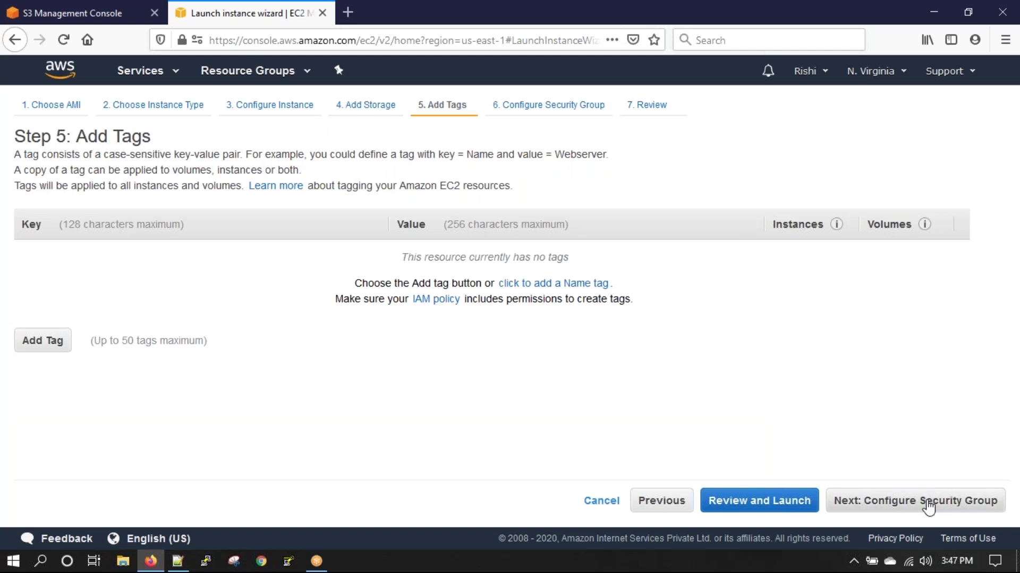
Step: Assign the existing security group mysec-grp to the instance and continue to the launch review
click(243, 229)
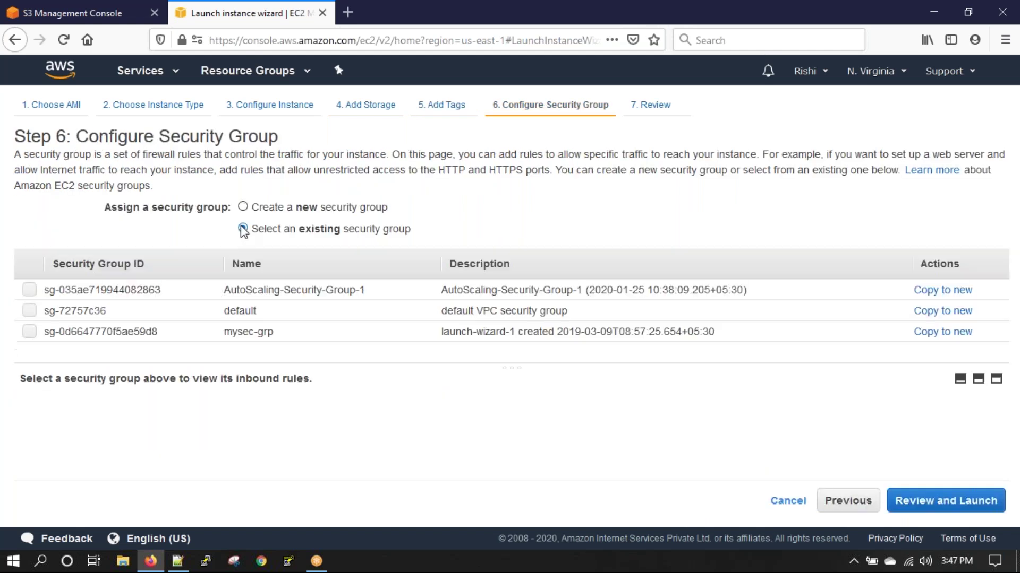
click(25, 333)
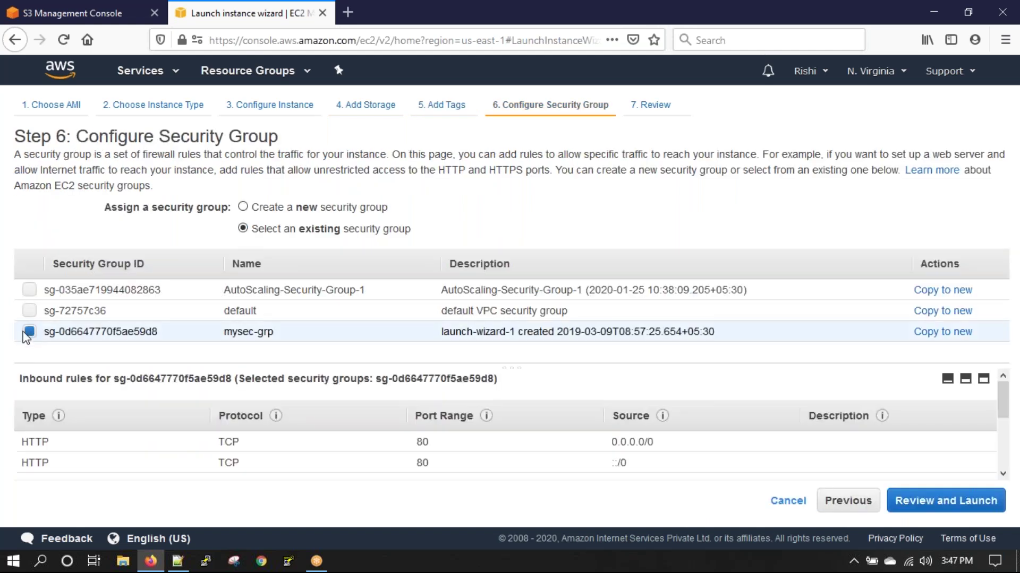
click(981, 504)
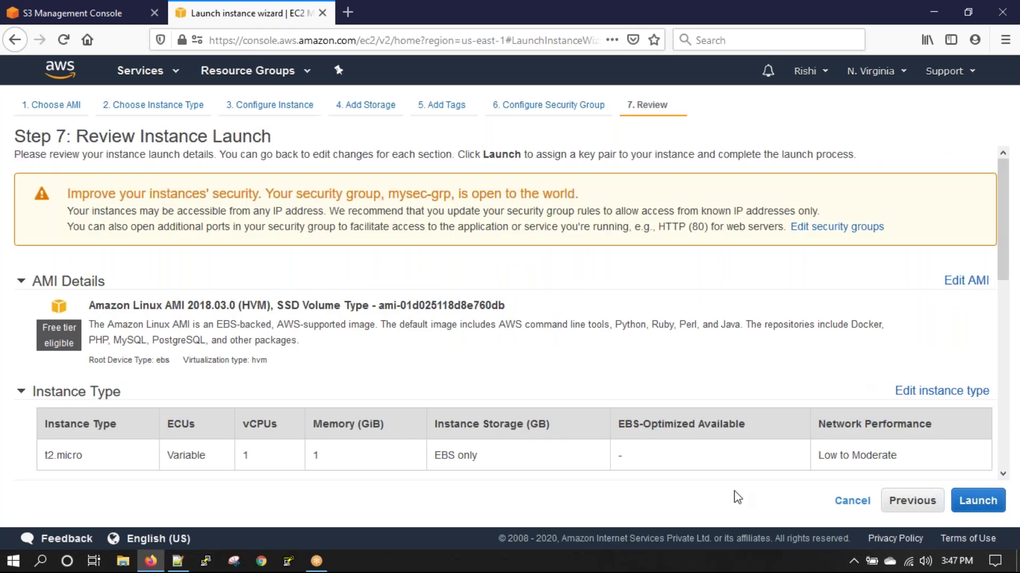
Step: Launch the instance with the existing key pair class, acknowledging access to its private key file, and open its entry in the instance list
click(976, 500)
click(295, 385)
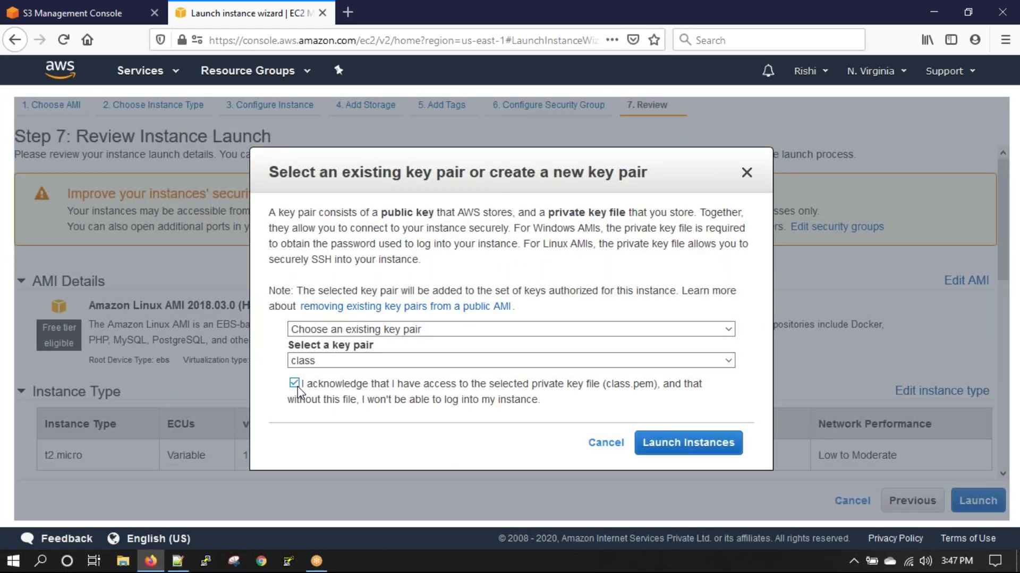
click(683, 446)
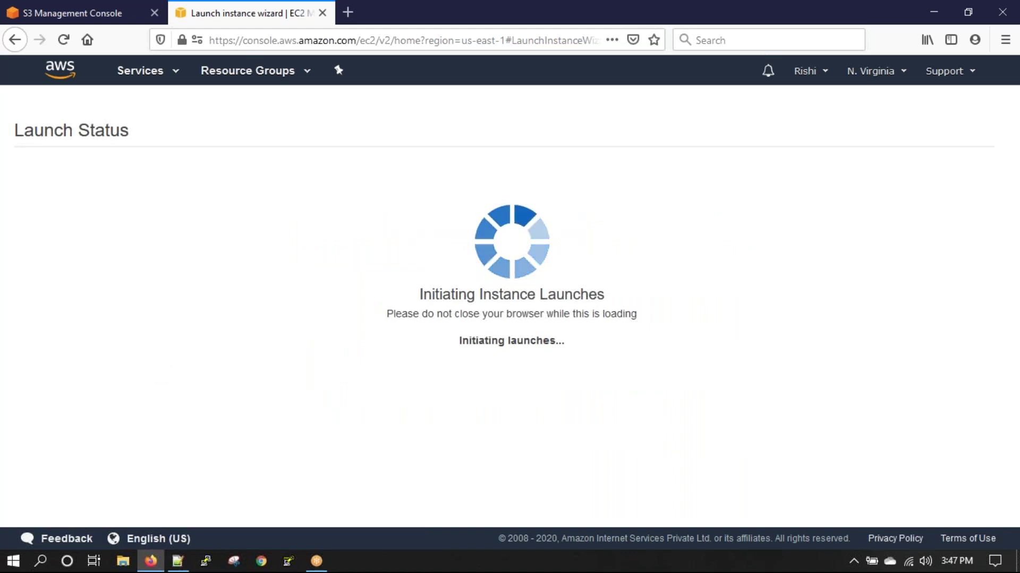
click(367, 212)
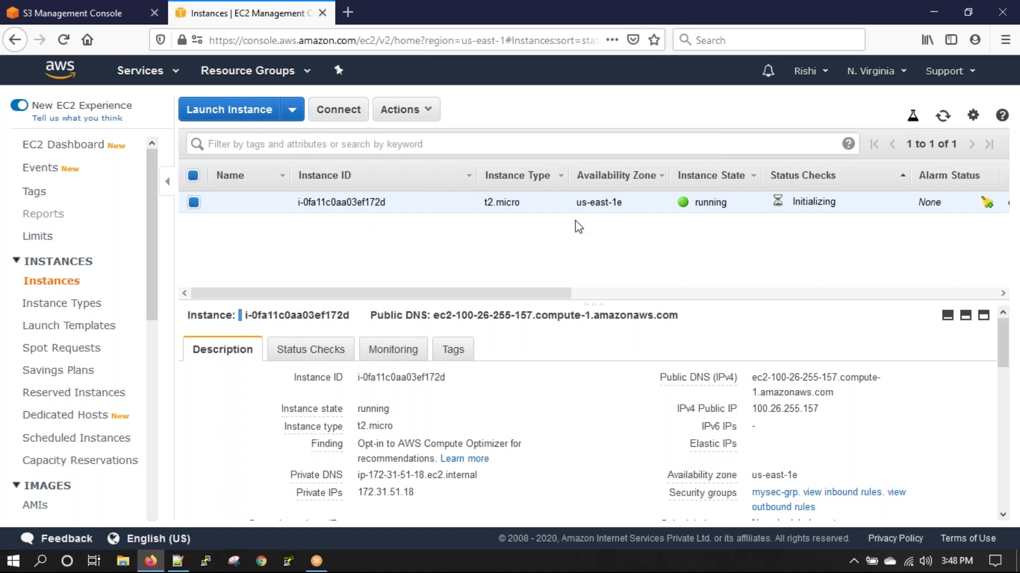
Step: Copy the instance's IPv4 public IP and enter it as the host name of a PuTTY SSH session
click(831, 410)
click(205, 561)
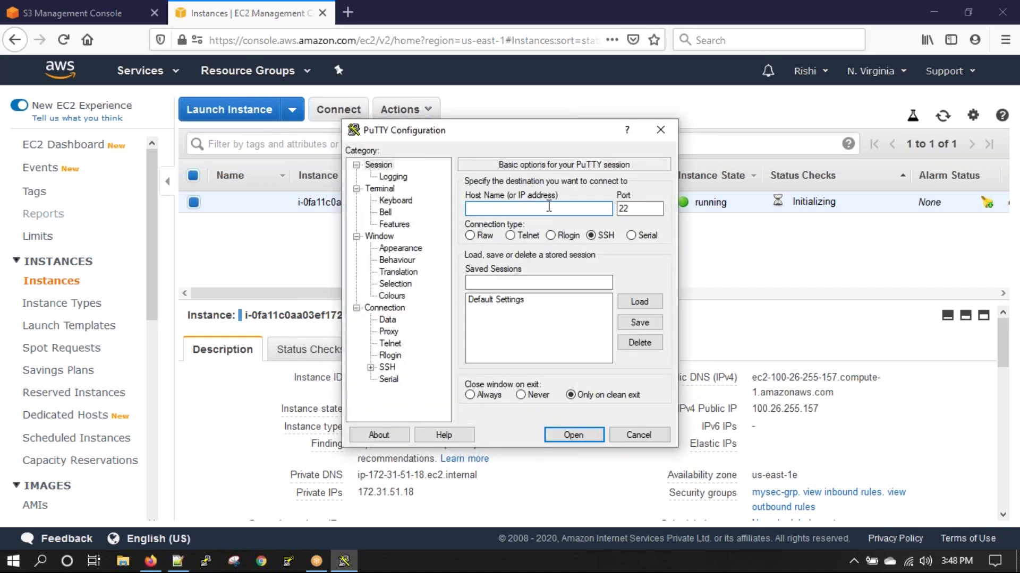
key(ctrl+v)
Step: Set class.ppk as the private key file for the session's SSH authentication
click(371, 367)
click(402, 356)
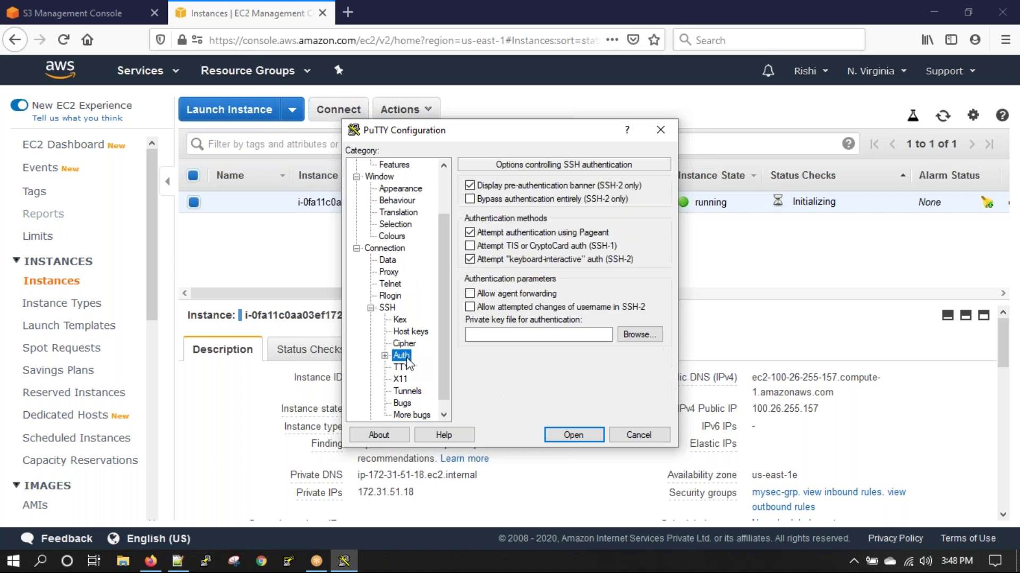
click(650, 331)
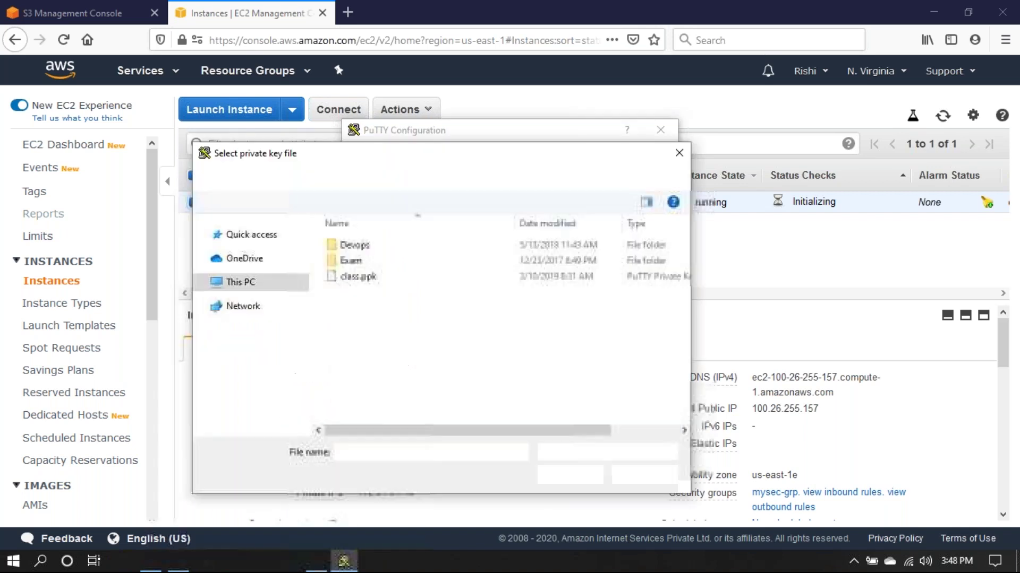
double_click(367, 282)
Step: Open the SSH connection, accept and cache the server's host key, and log in as ec2-user
click(566, 442)
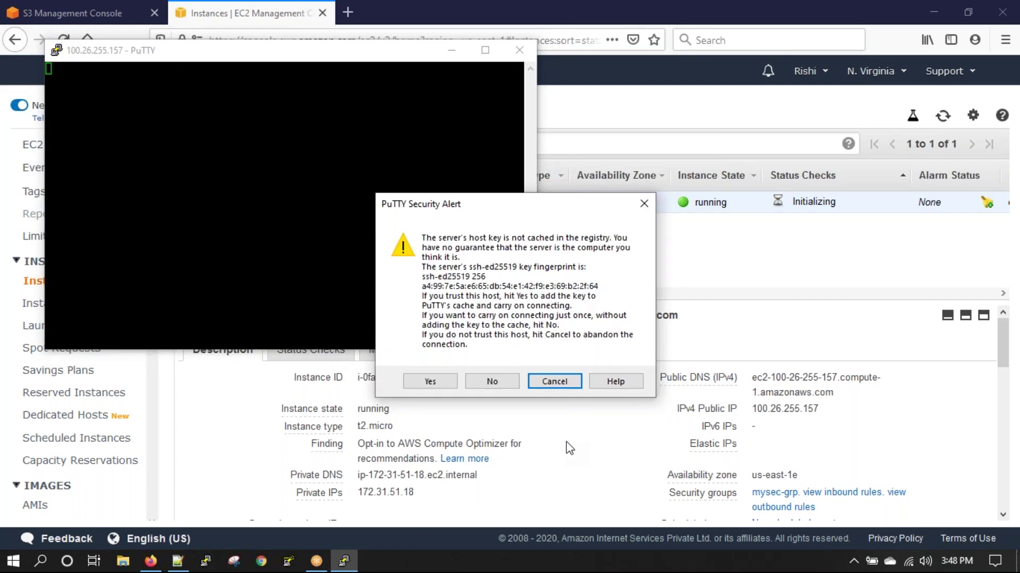
click(422, 381)
drag(336, 59, 519, 141)
text(ec2)
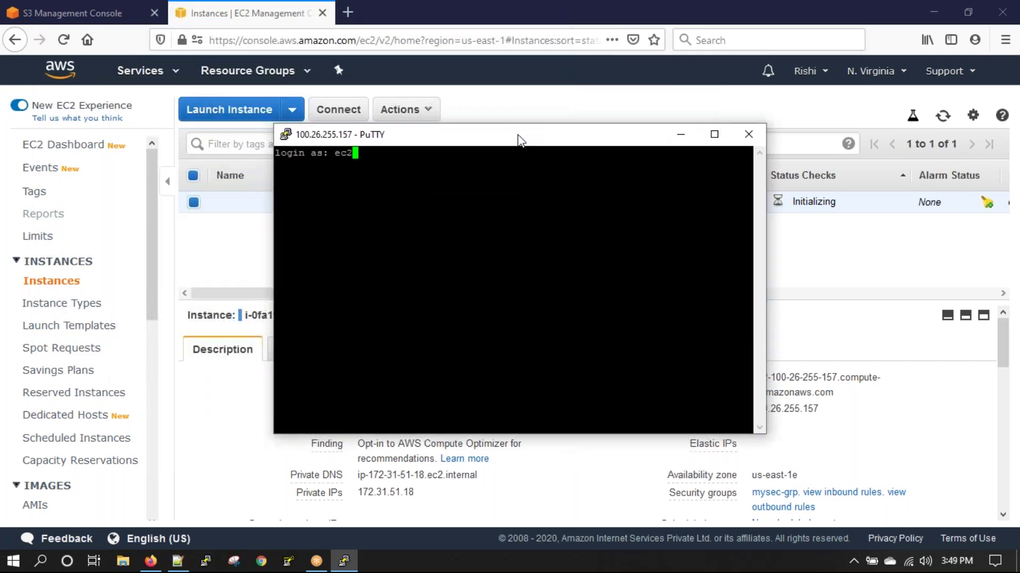
text(-user)
key(Return)
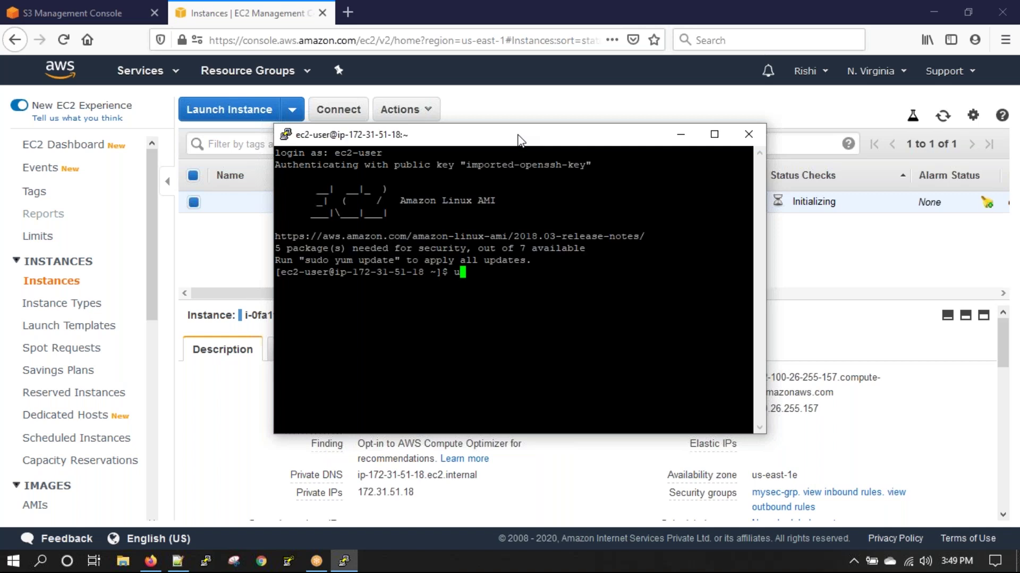
Step: Switch to a root shell with sudo bash and maximize the terminal window
text(sudo bash)
key(Return)
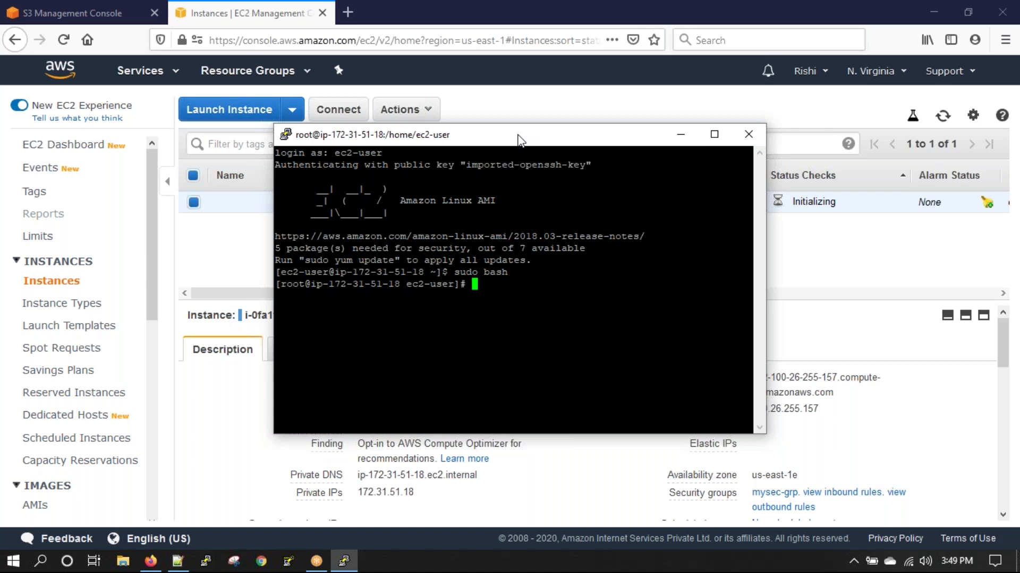
double_click(519, 140)
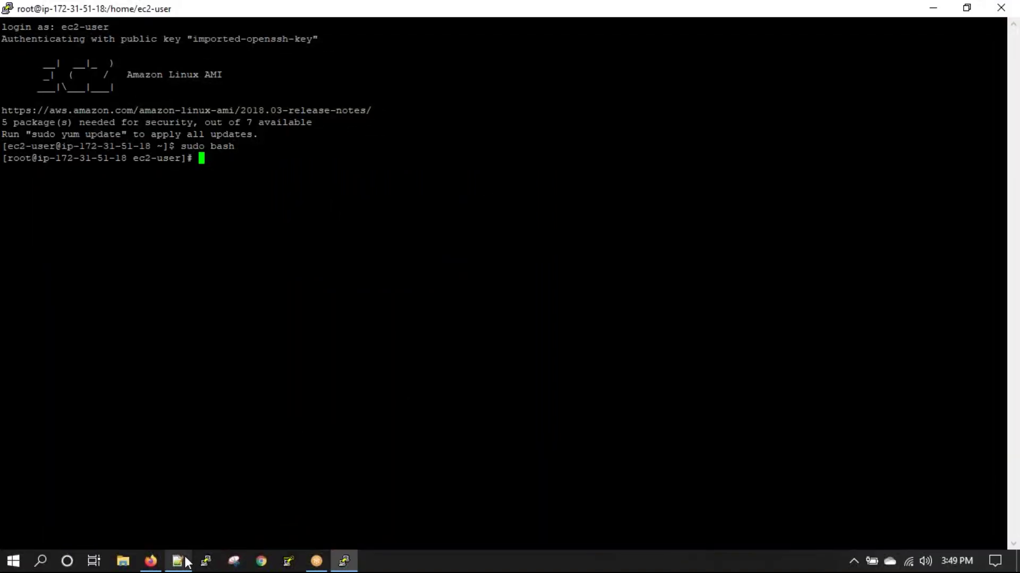
Step: Copy the Apache and PHP setup commands, from yum update -y to the test.php echo line, from bootstrap.txt and run them in the PuTTY session
click(178, 561)
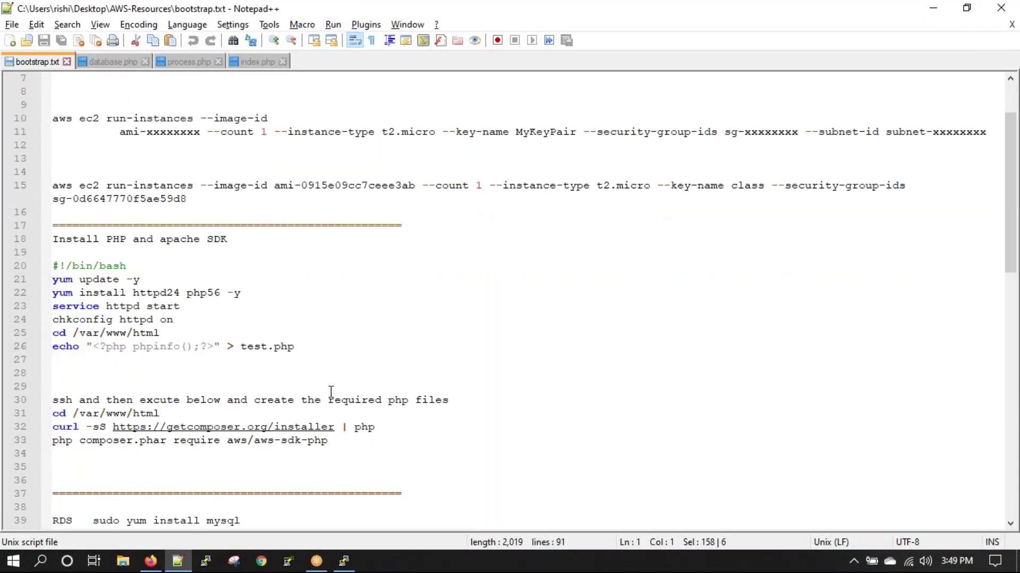
scroll(331, 391, up, 2)
drag(307, 427, 53, 361)
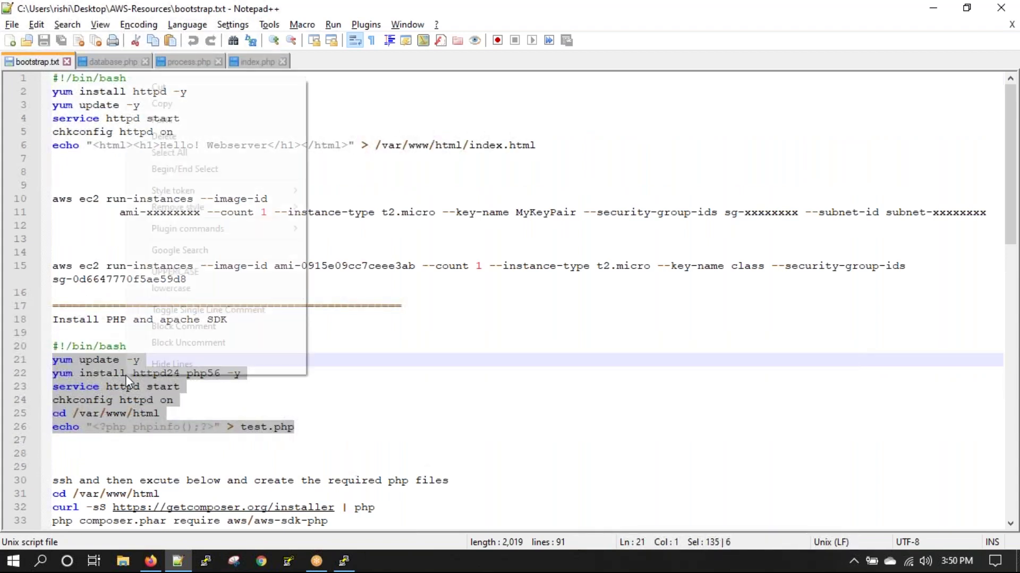
right_click(125, 375)
click(181, 105)
scroll(391, 454, down, 9)
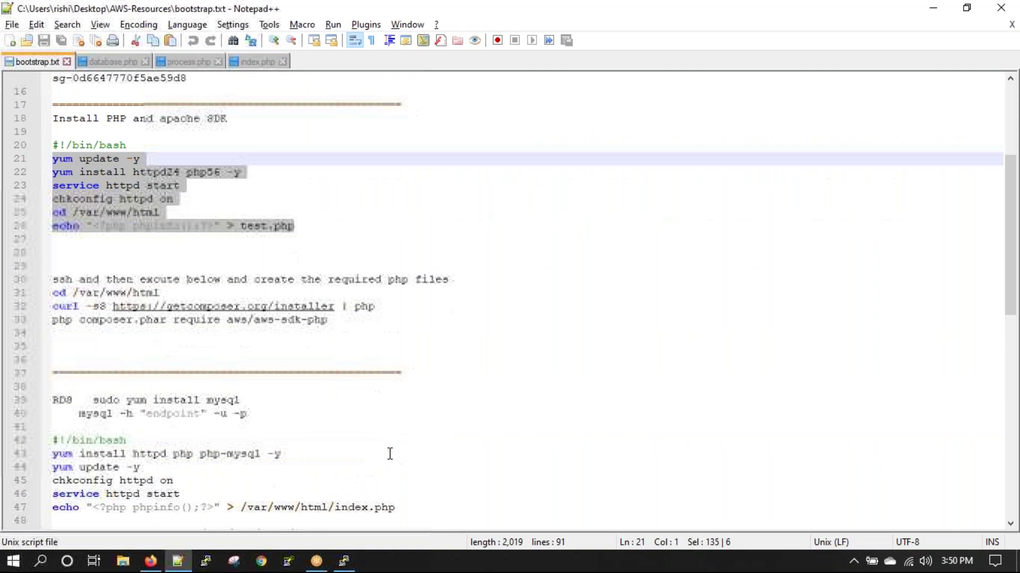
scroll(390, 454, up, 6)
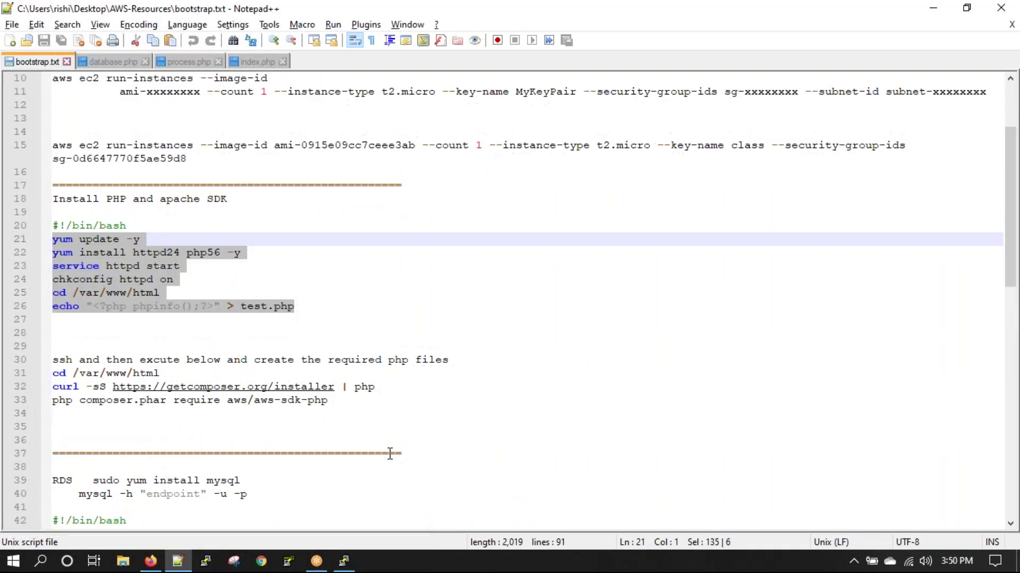
click(344, 561)
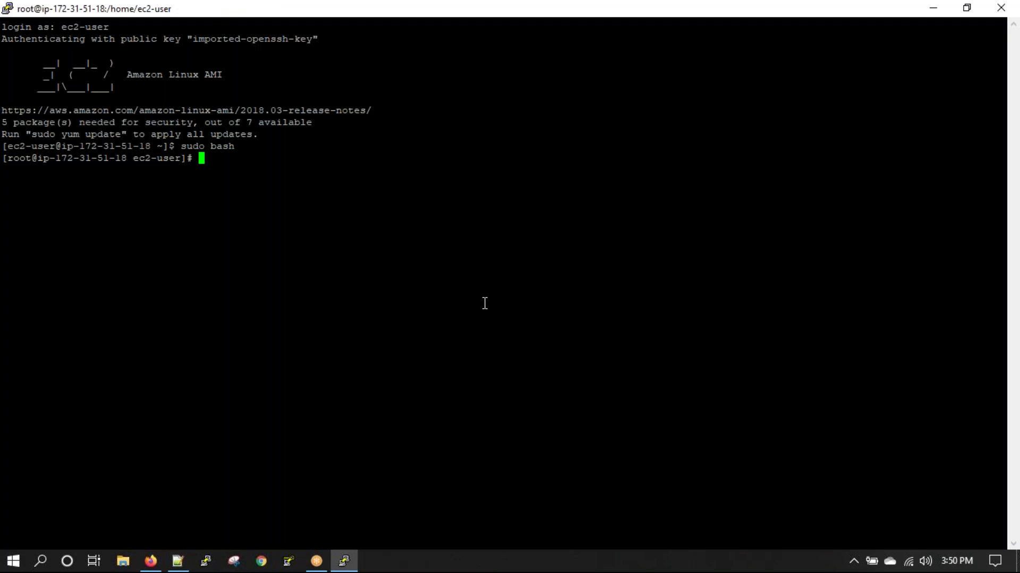
right_click(434, 218)
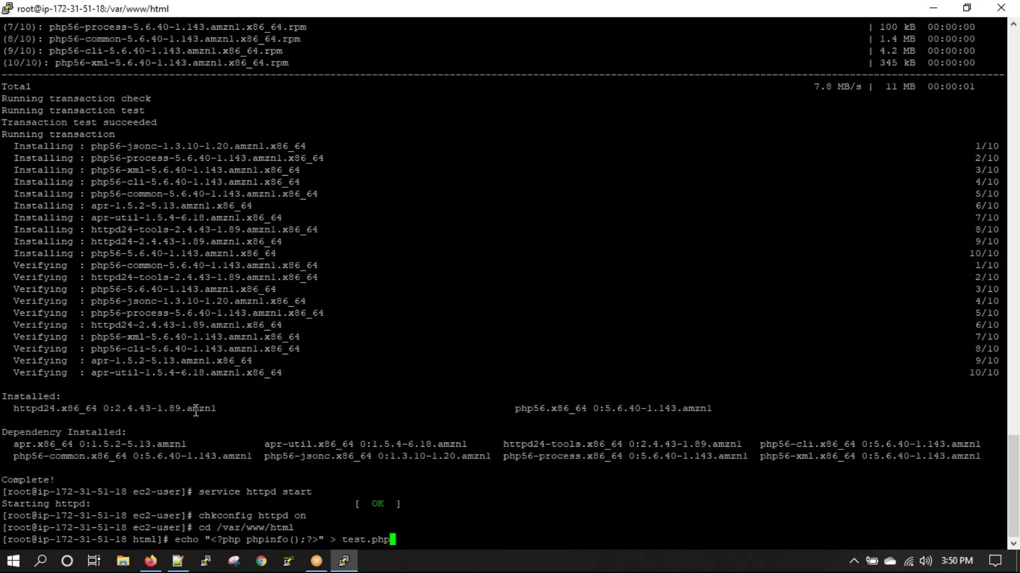
Step: Copy the cd /var/www/html, Composer installer and aws/aws-sdk-php commands from bootstrap.txt, run them in the root shell, and review the terminal output
click(180, 563)
scroll(239, 419, down, 2)
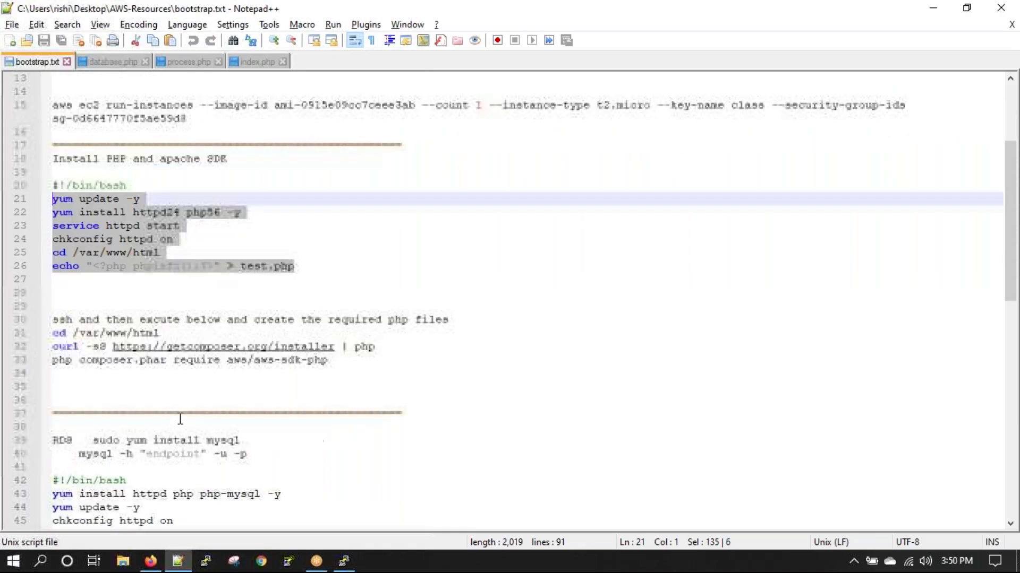
click(325, 364)
shift+click(53, 333)
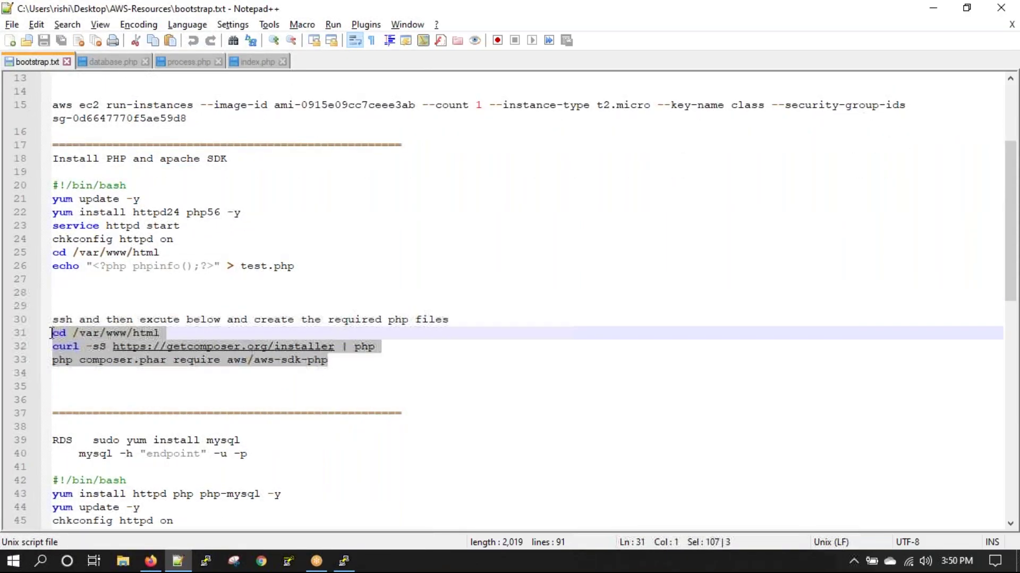
right_click(94, 330)
click(130, 62)
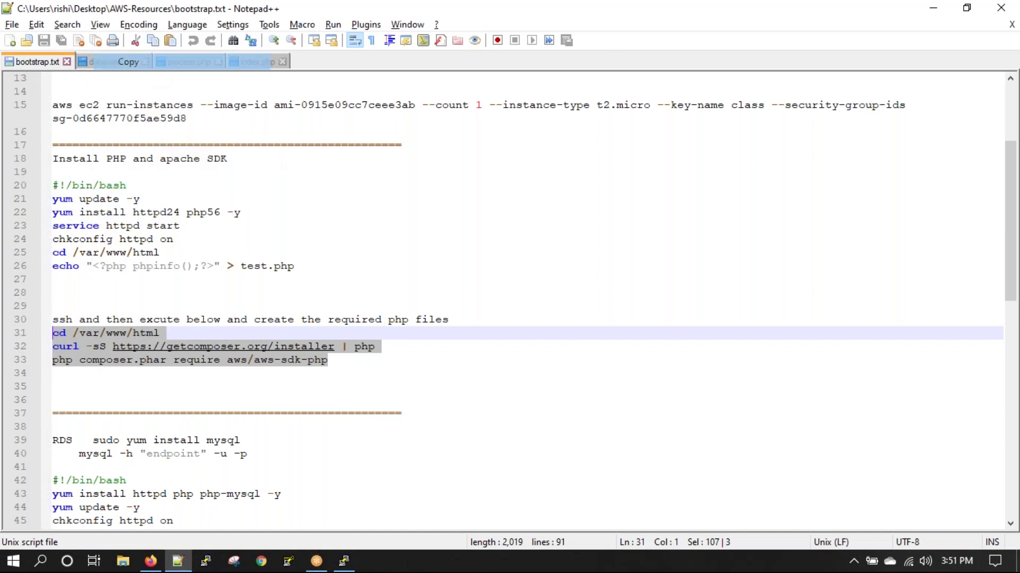
click(344, 562)
right_click(513, 237)
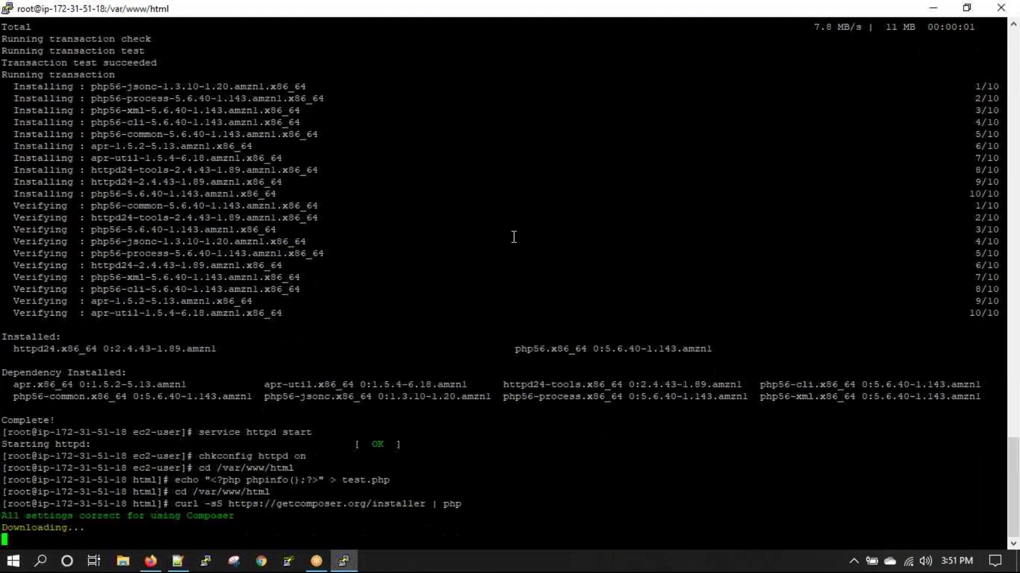
key(Return)
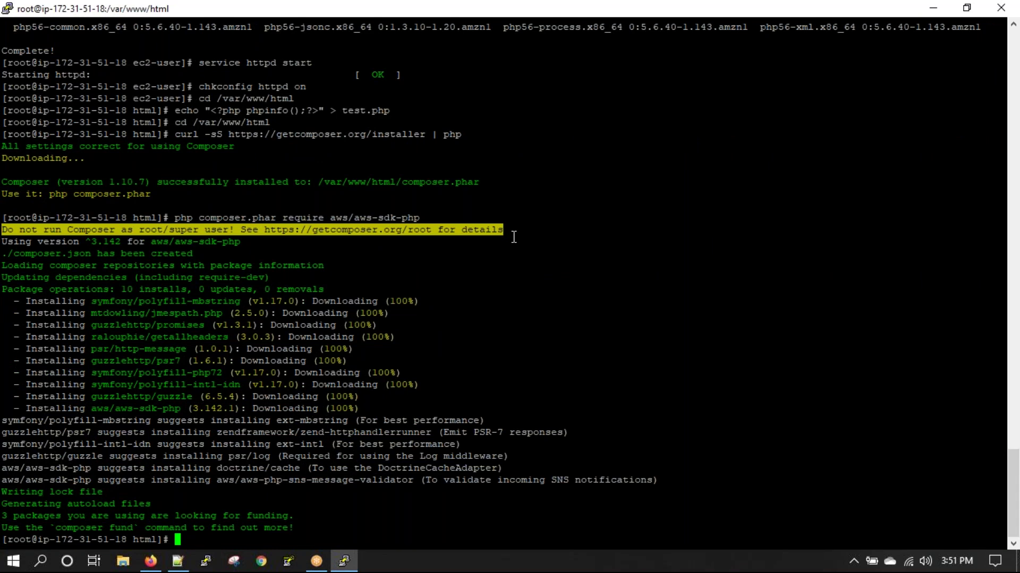
scroll(426, 321, up, 20)
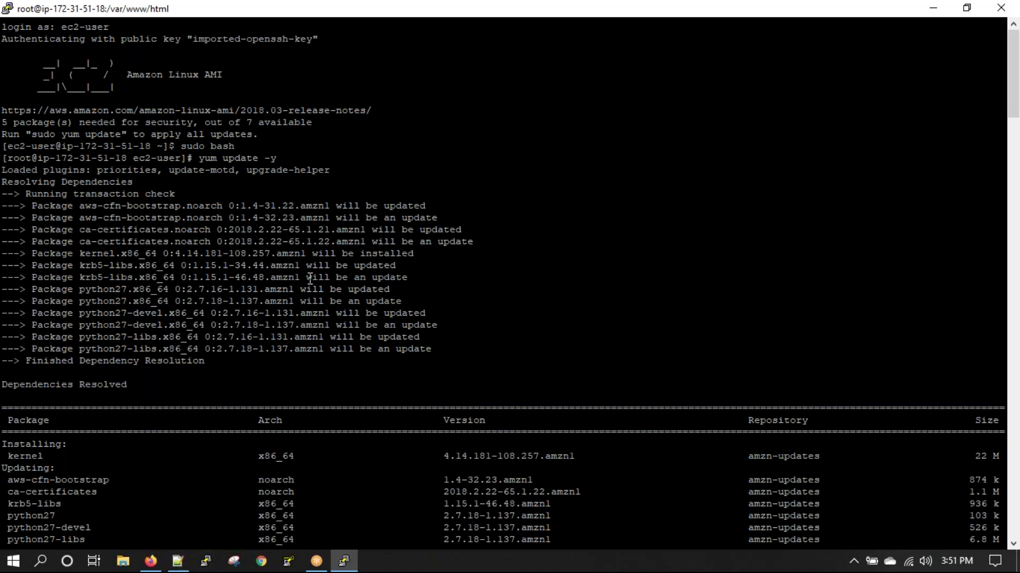
Step: Review the package installation output in the SSH session and the yum install httpd24 php56 -y line in bootstrap.txt
scroll(310, 280, down, 20)
scroll(310, 278, up, 8)
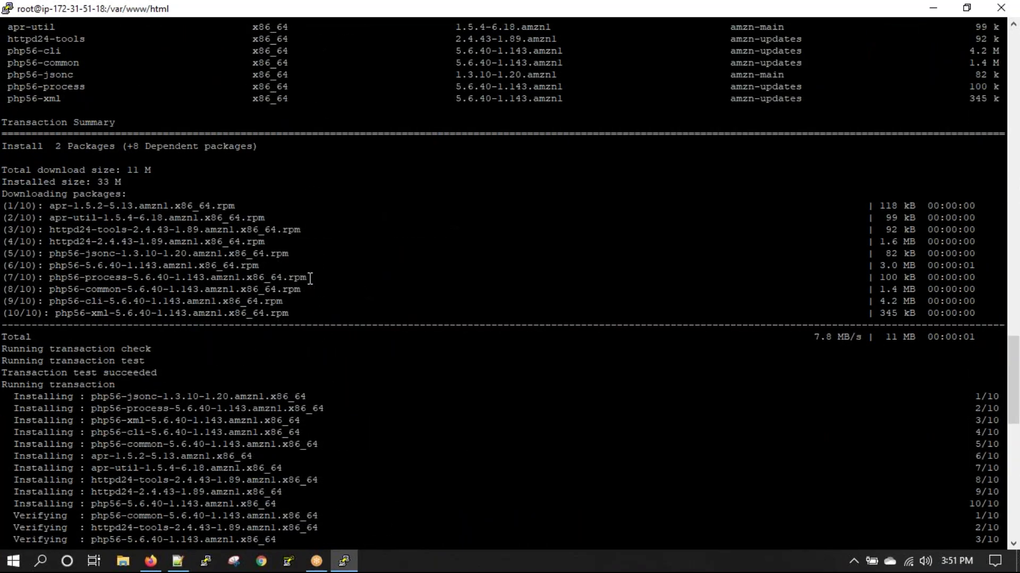
scroll(310, 278, down, 15)
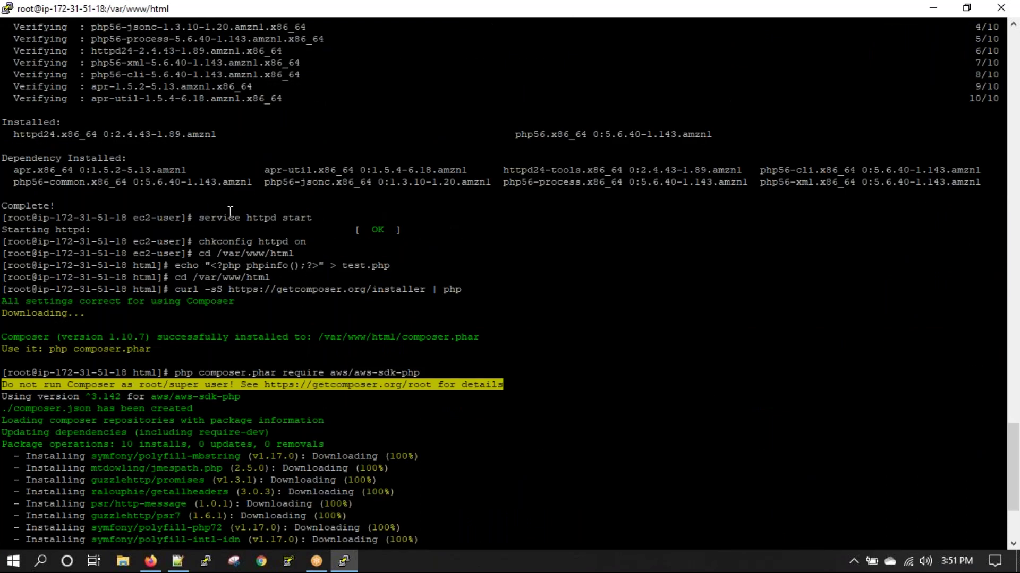
click(179, 561)
scroll(228, 336, up, 2)
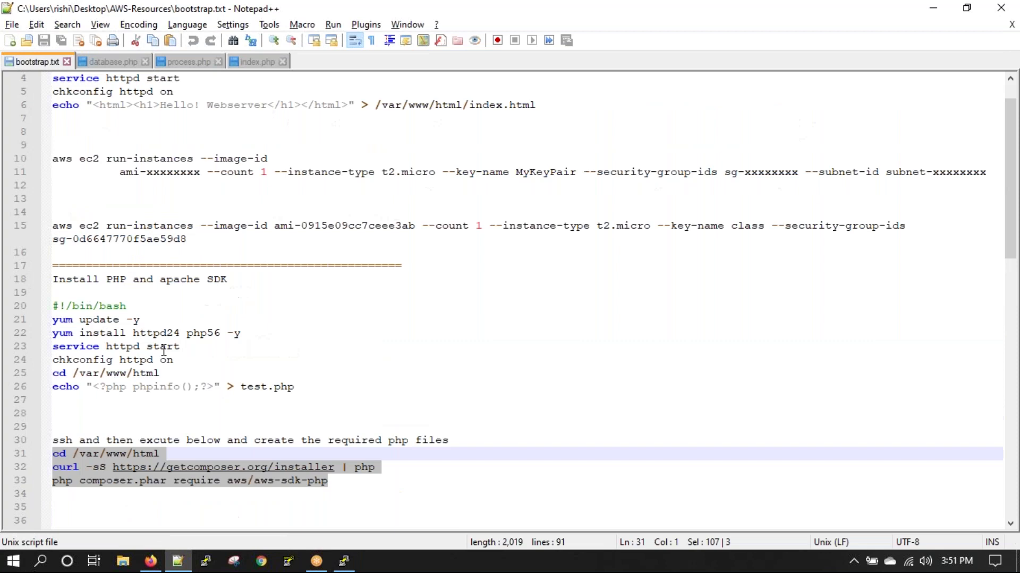
drag(80, 334, 207, 338)
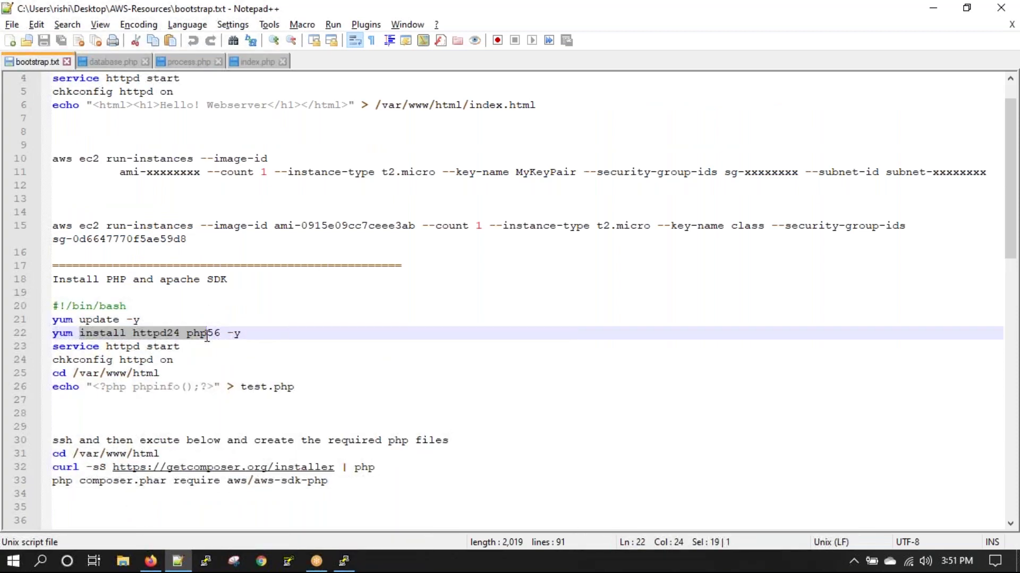
double_click(203, 338)
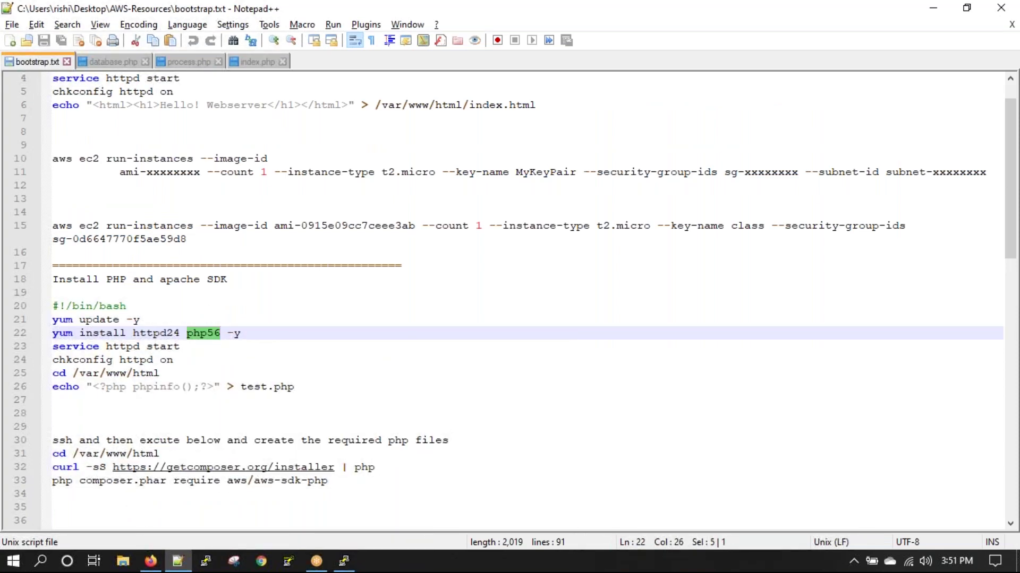
click(252, 332)
drag(252, 331, 23, 332)
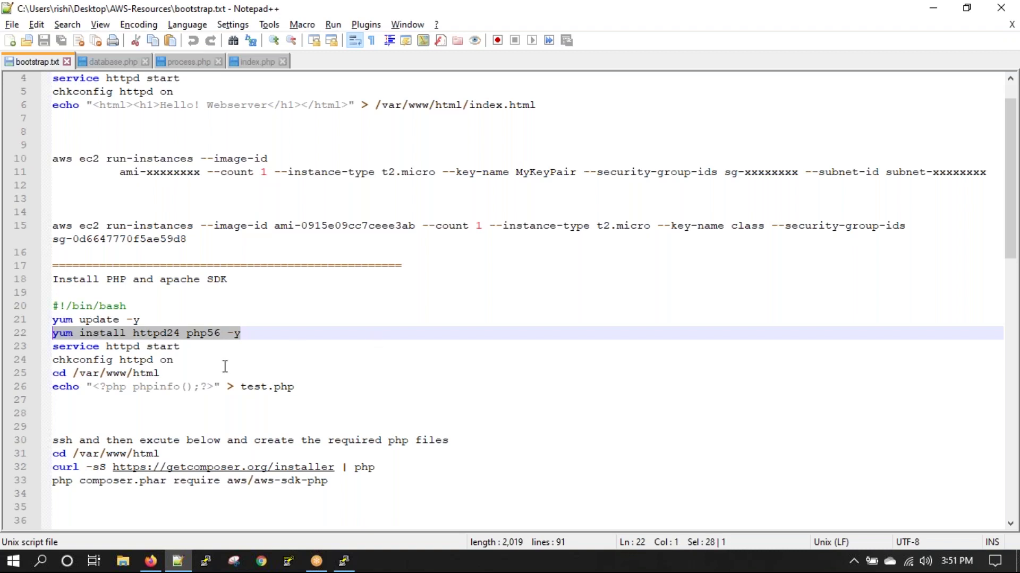
Step: Examine the php composer.phar require aws/aws-sdk-php line in bootstrap.txt and the SDK version line in its PuTTY output
scroll(225, 366, down, 3)
drag(348, 362, 51, 361)
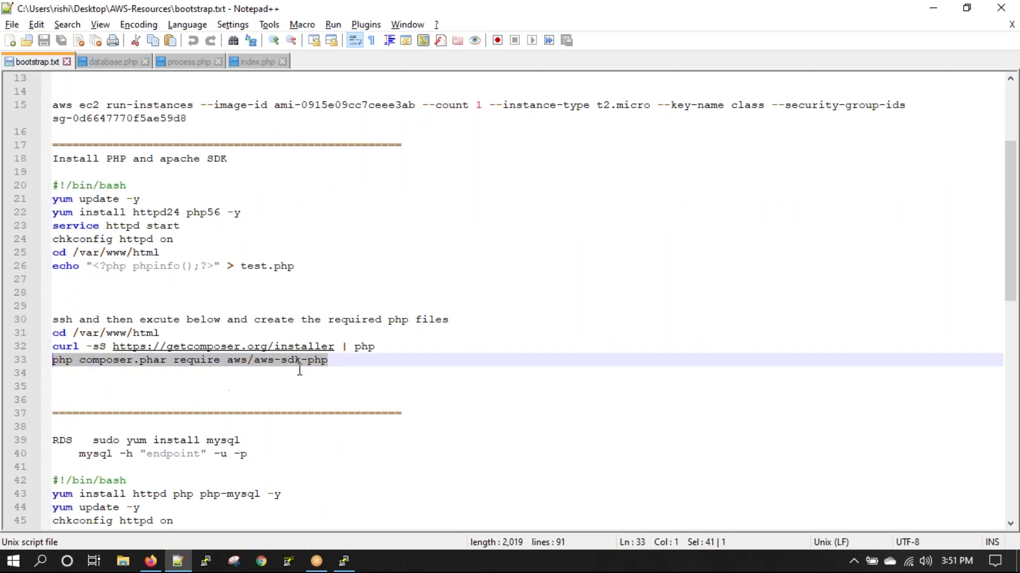
click(332, 361)
drag(332, 361, 254, 361)
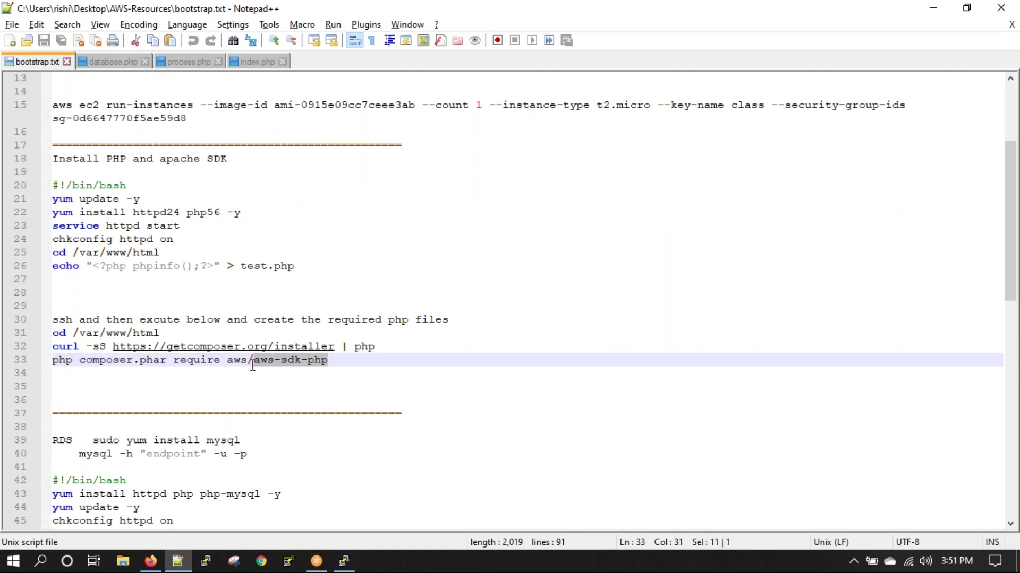
drag(48, 361, 247, 364)
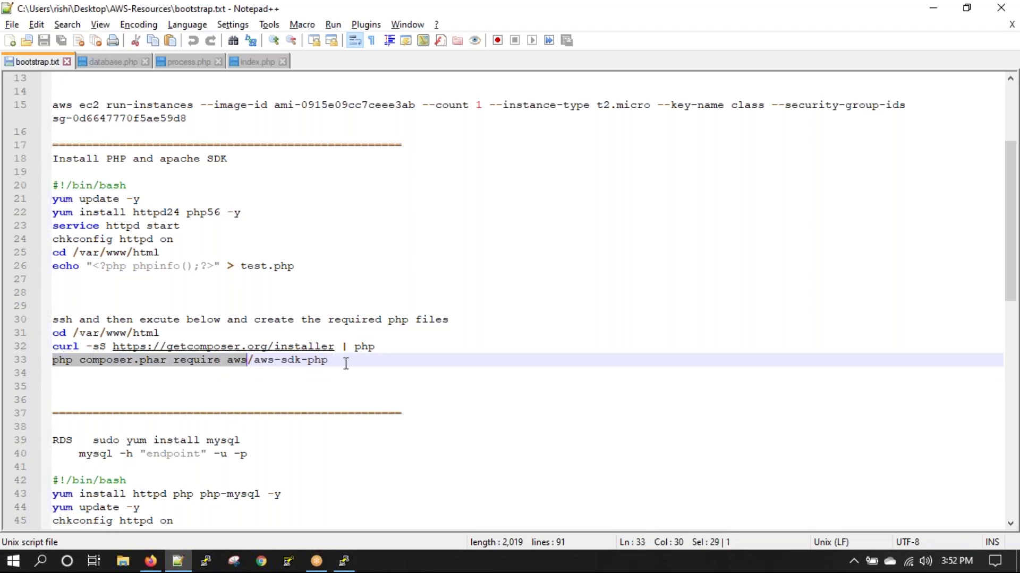
click(326, 362)
drag(325, 362, 44, 359)
click(344, 561)
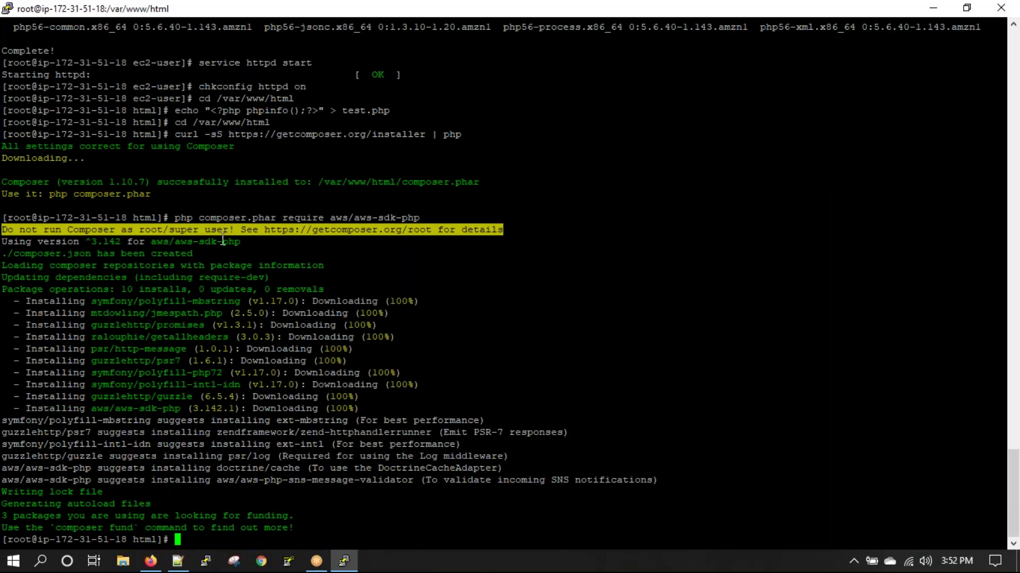
drag(170, 217, 442, 240)
click(123, 322)
drag(34, 242, 250, 247)
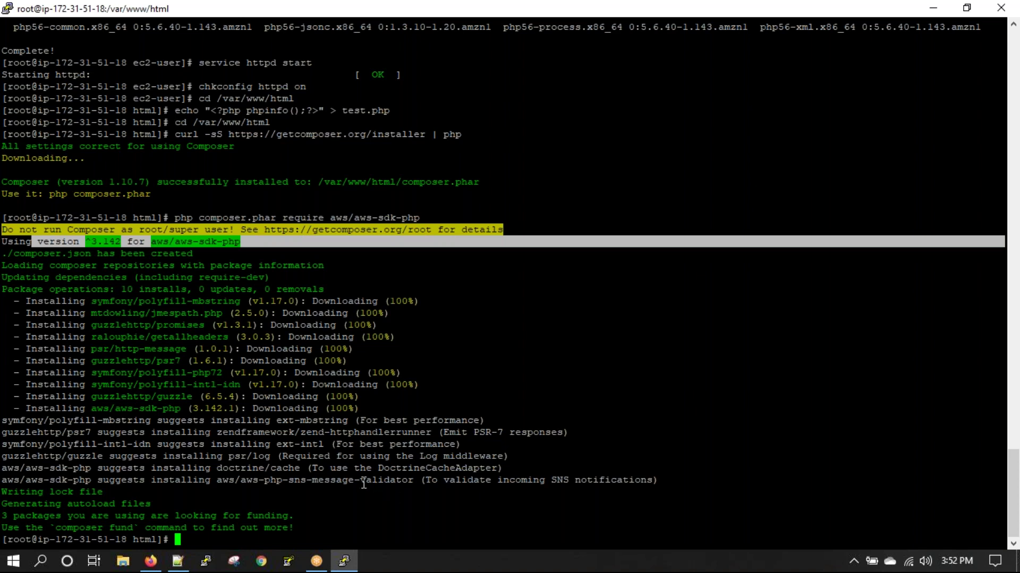
Step: Copy the instance's IPv4 public IP from the EC2 console in Firefox and open a Chrome incognito window
click(150, 561)
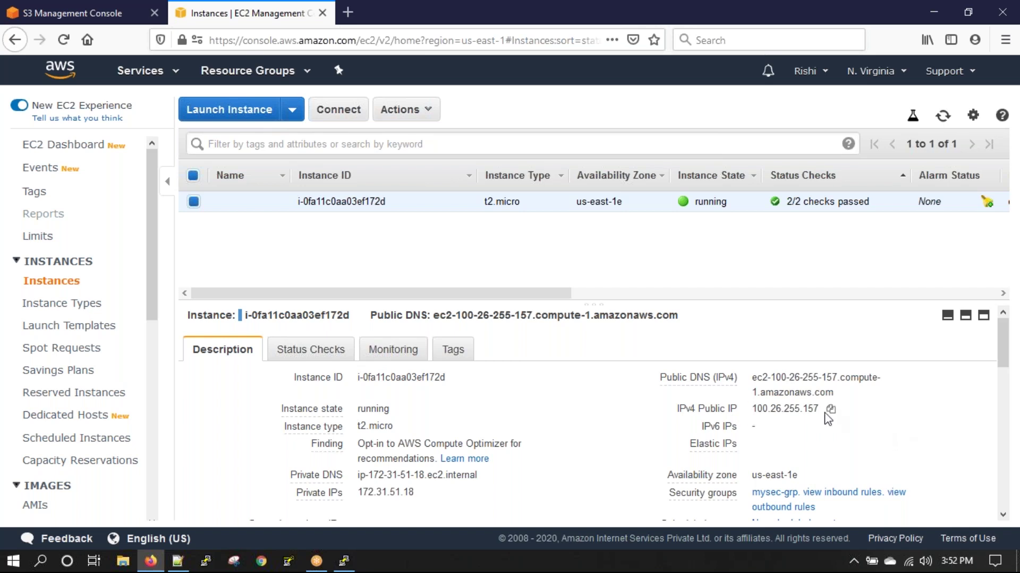
click(831, 410)
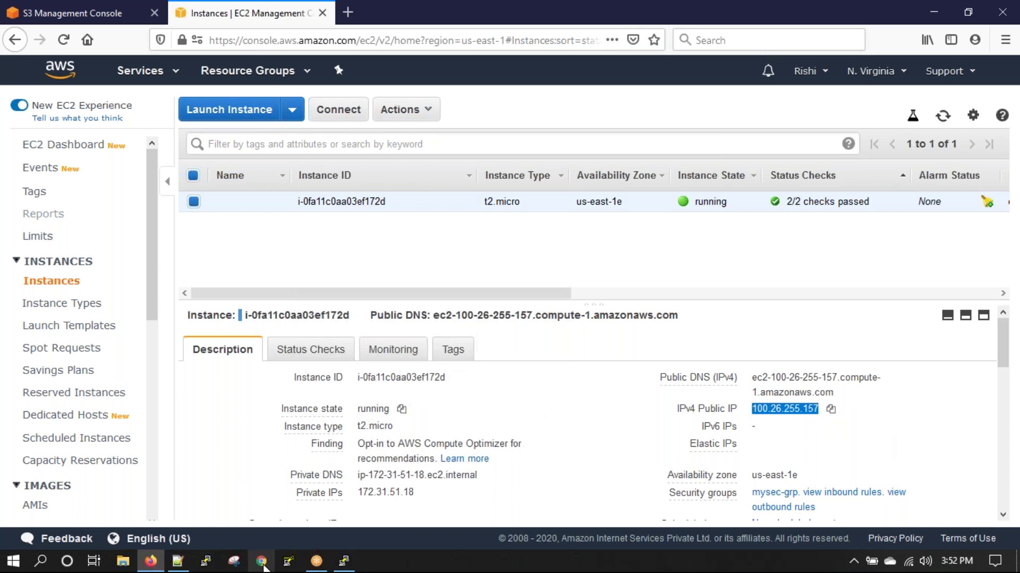
click(263, 566)
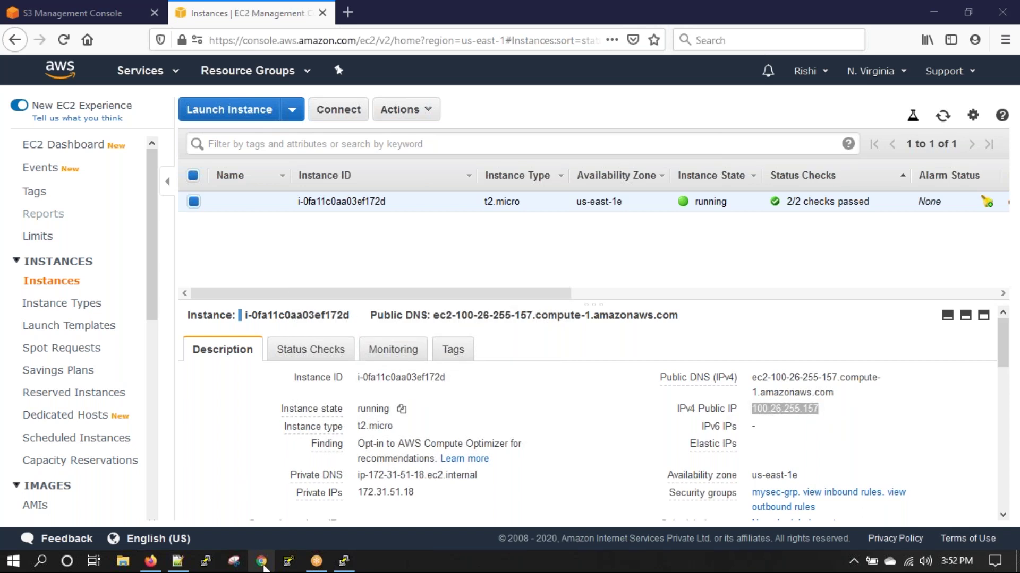
right_click(262, 563)
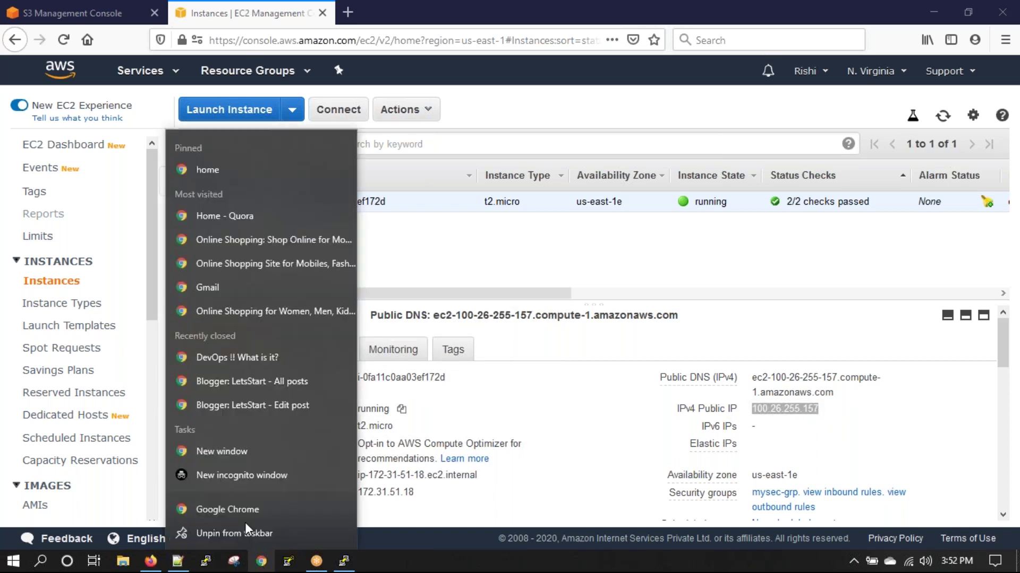
click(249, 476)
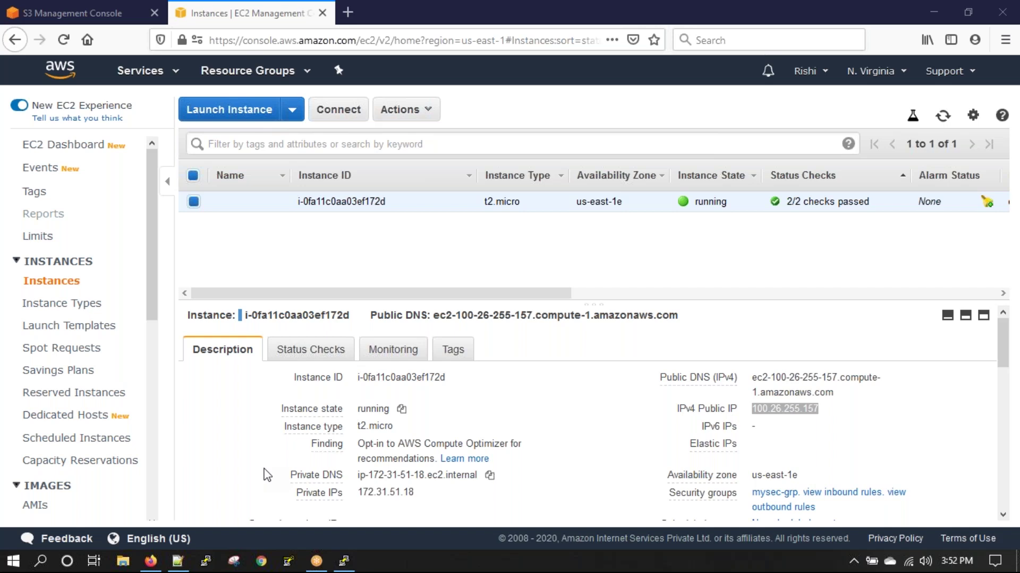
Step: Switch to Notepad++ and open createbucket.php, createfile.php, readfile.php and cleanup.php from the recent s3-master files
click(177, 561)
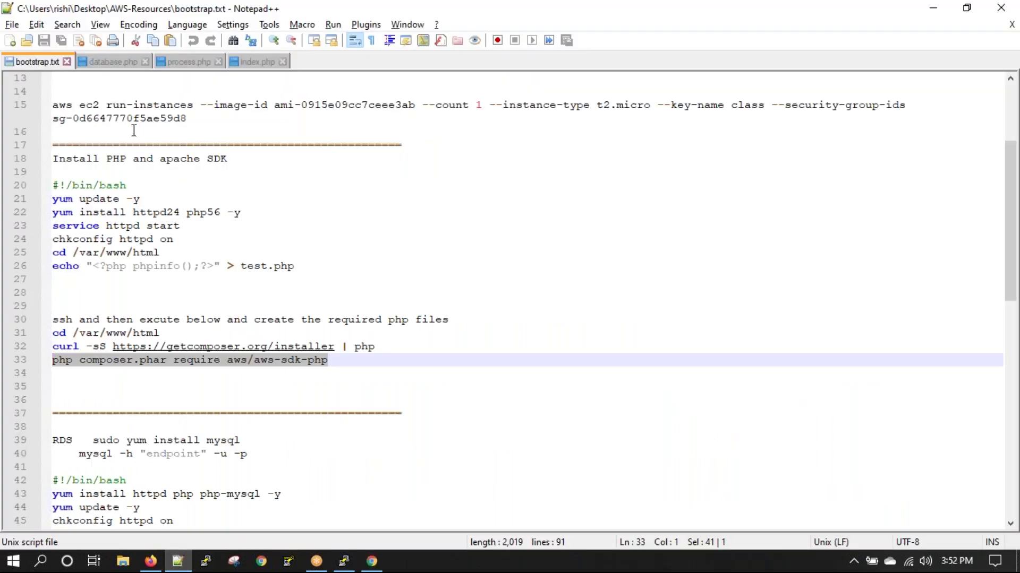
click(110, 62)
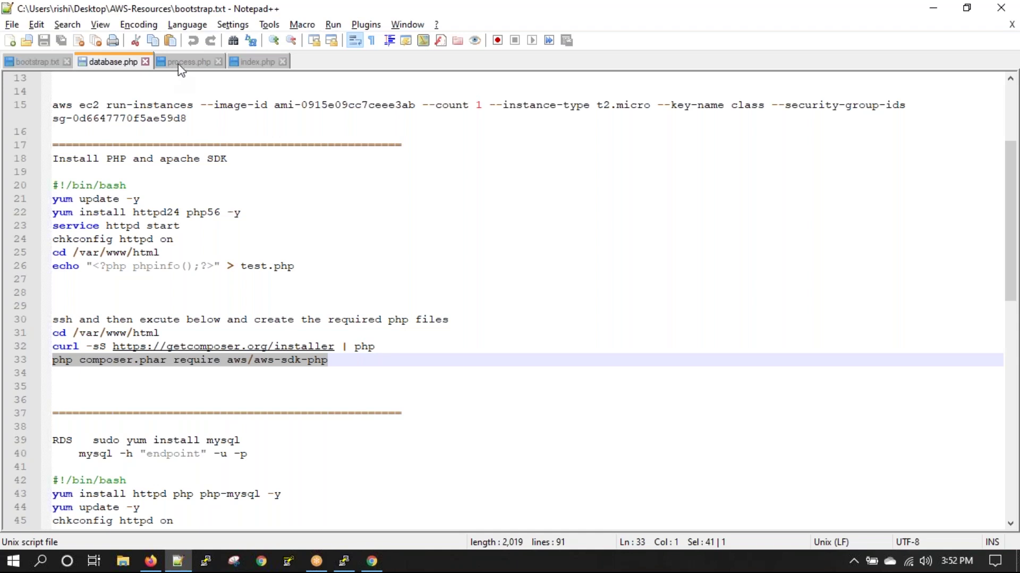
click(257, 62)
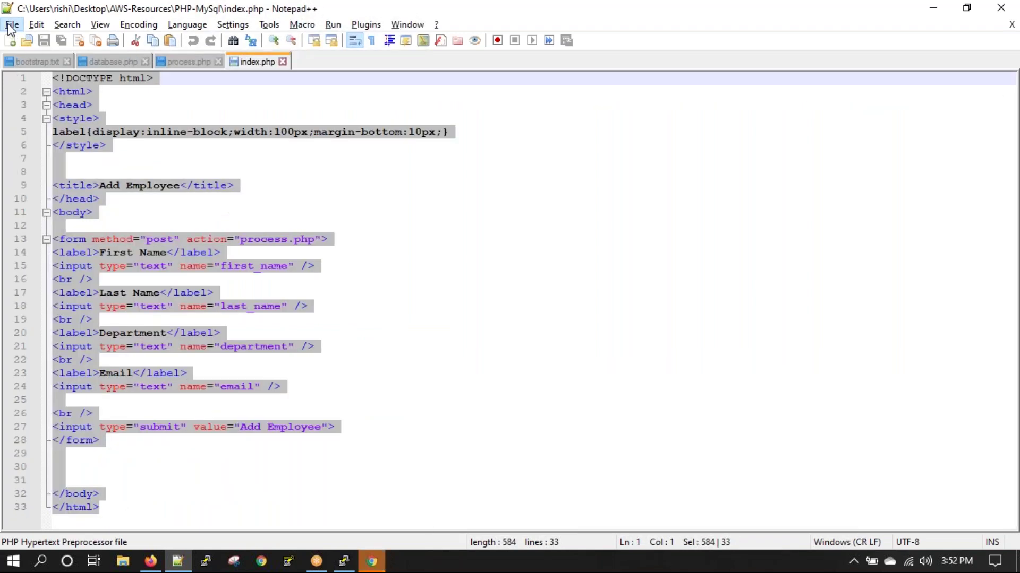
click(12, 25)
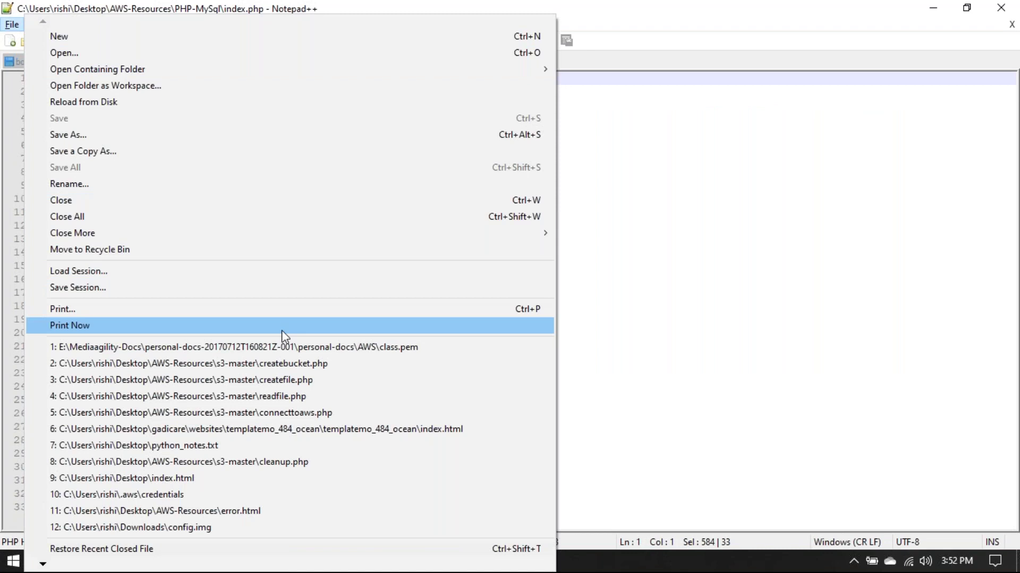
key(Escape)
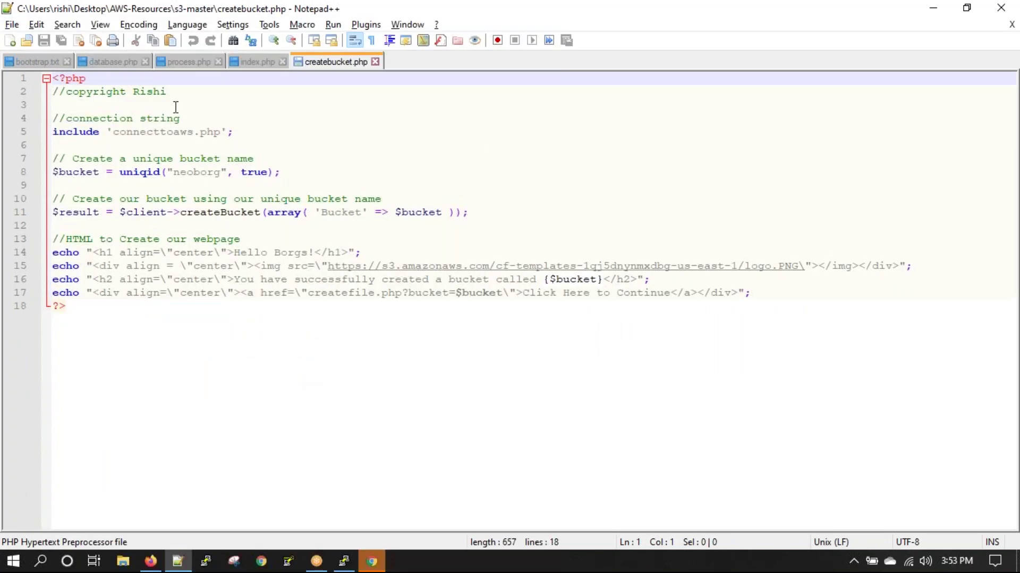
click(11, 24)
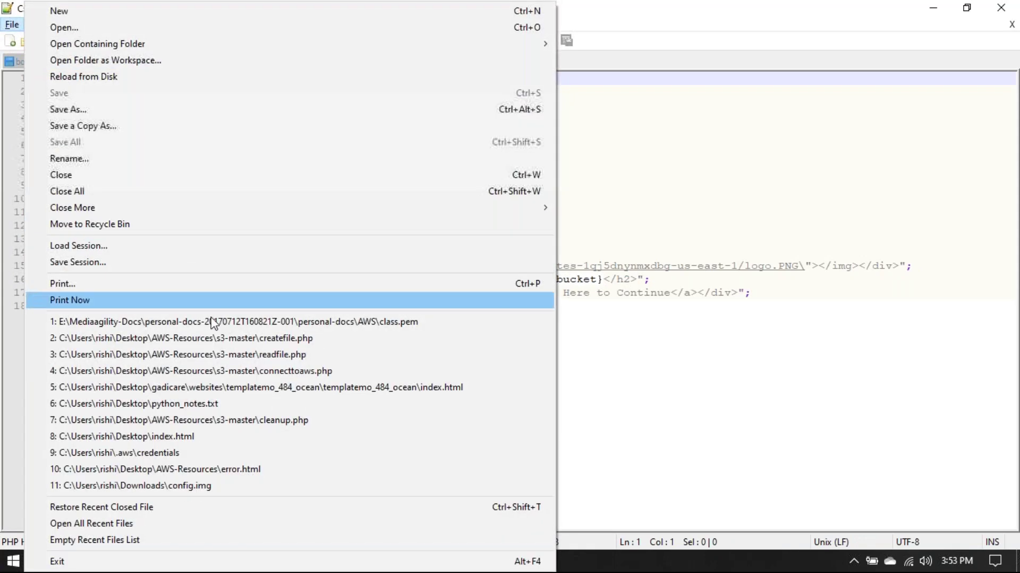
click(253, 340)
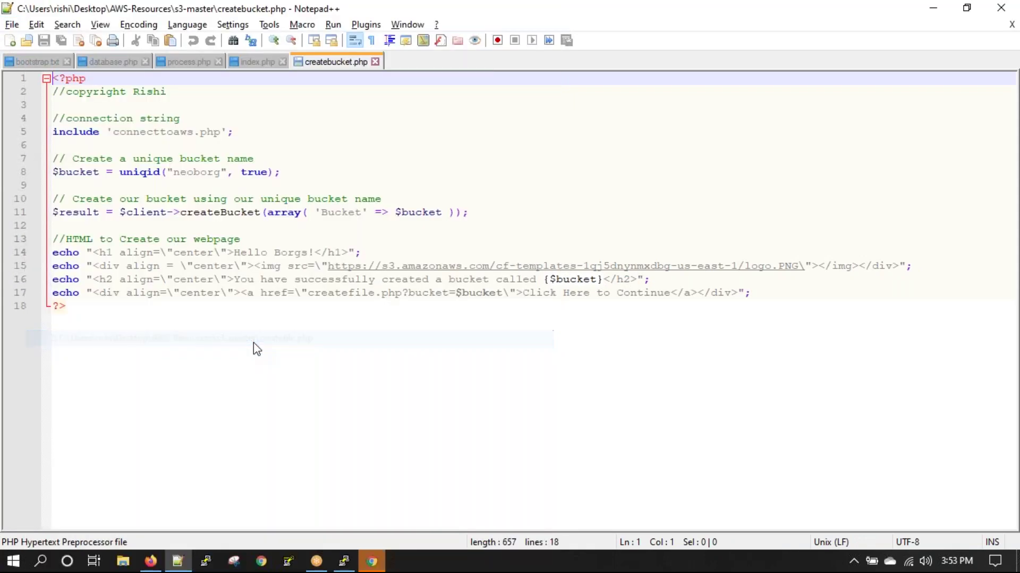
click(12, 25)
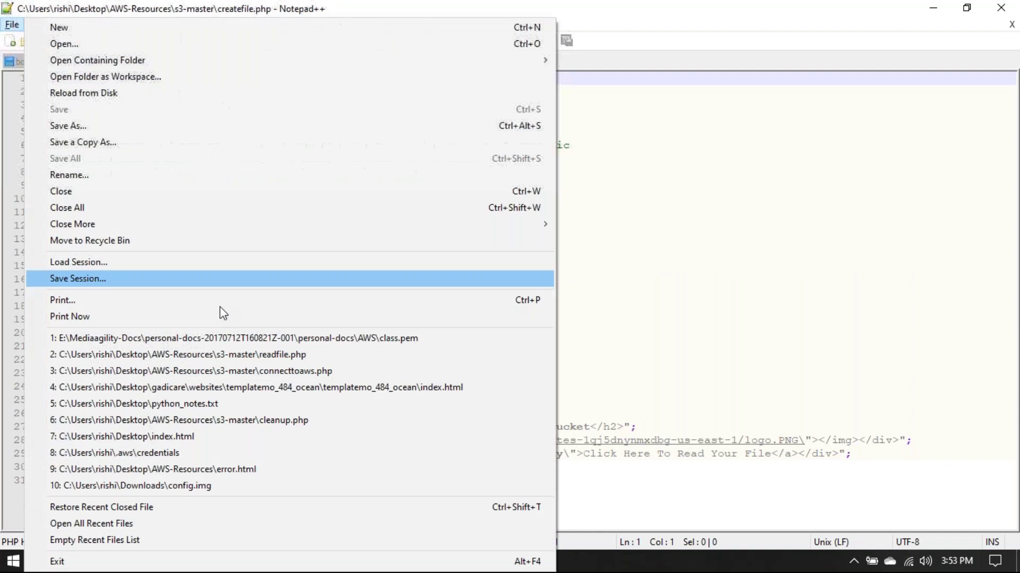
click(232, 354)
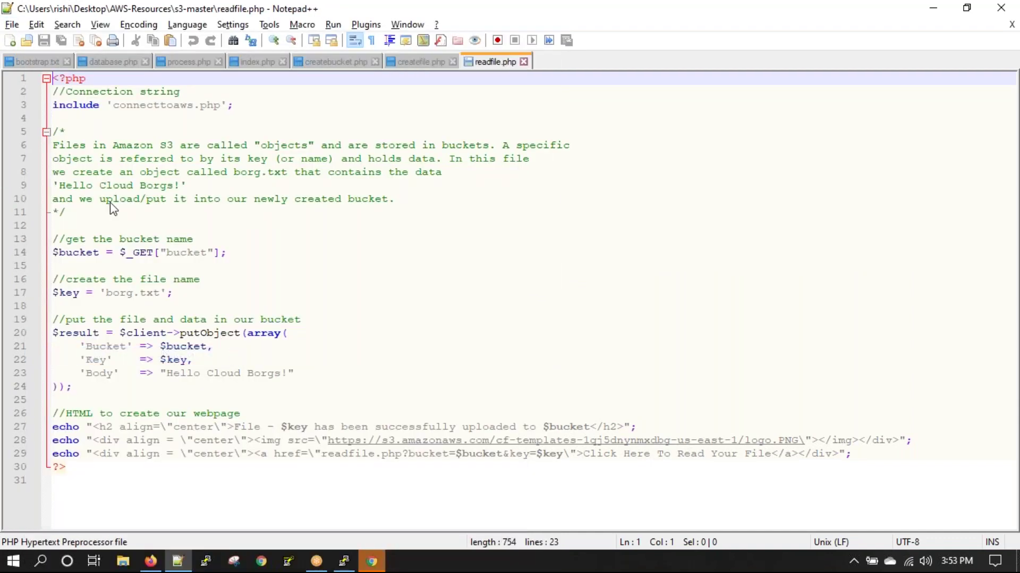
click(11, 25)
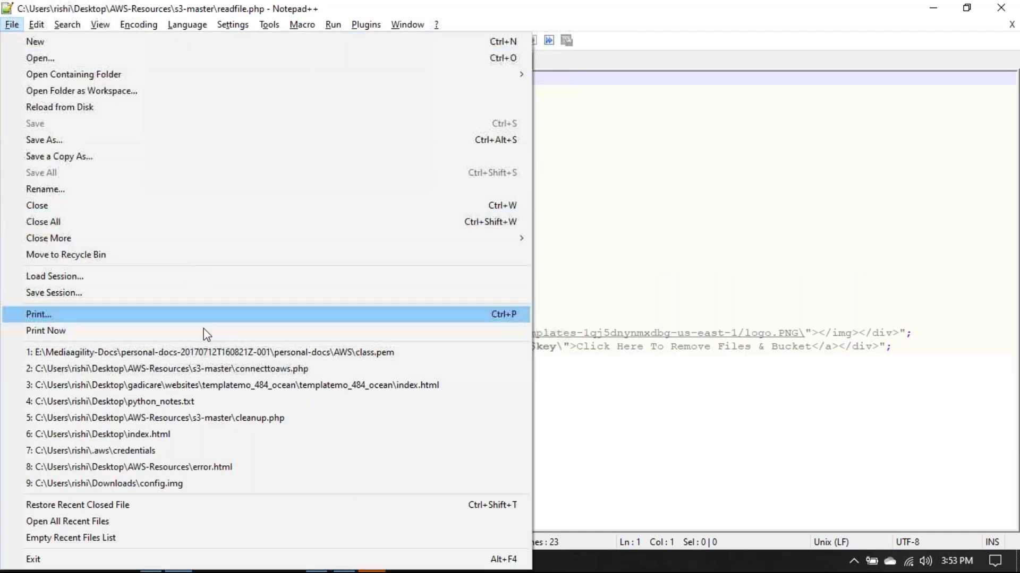
click(215, 416)
Step: Look through the code of the four opened S3 scripts, from createbucket.php to cleanup.php
click(325, 63)
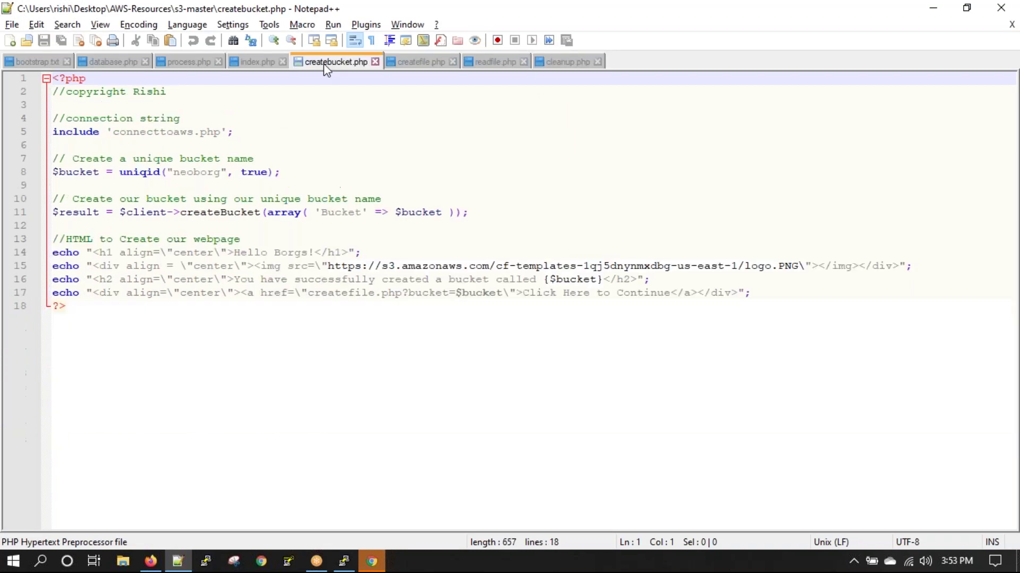
click(422, 62)
click(493, 62)
click(563, 63)
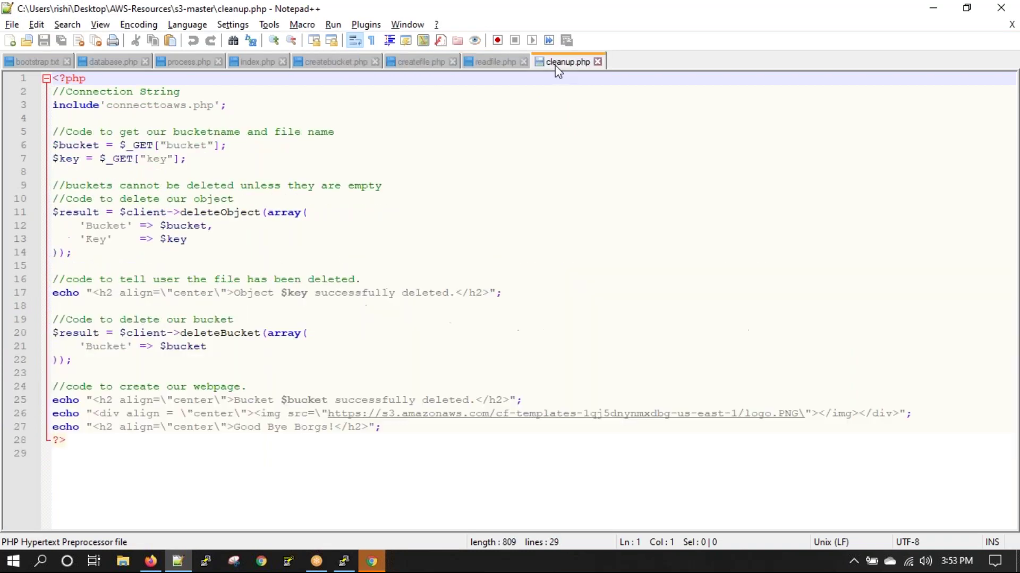
Step: Load 100.26.255.157 in the Chrome incognito window to check the web server's default page, and return to Notepad++
click(371, 562)
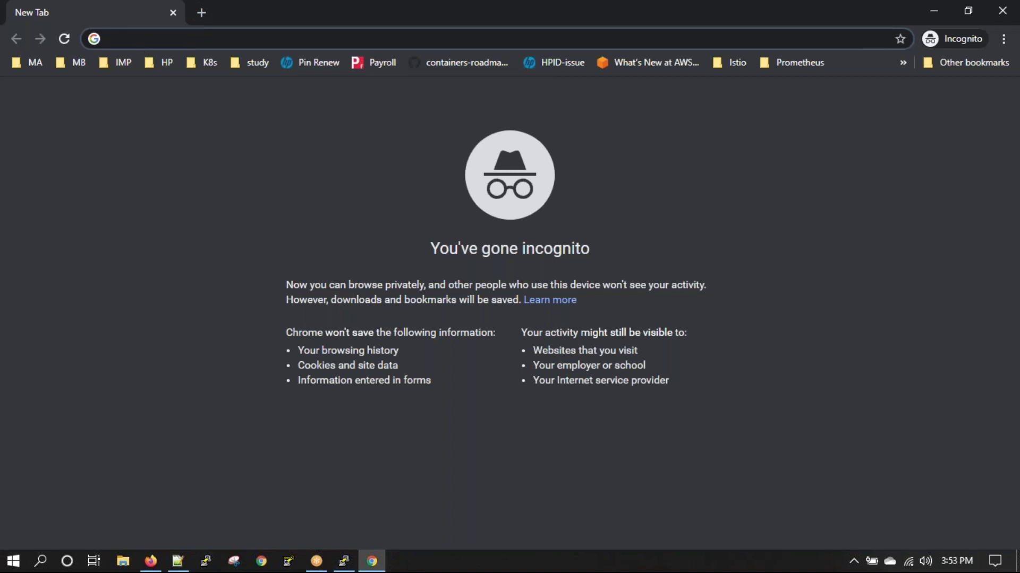
text(100.26.255.157)
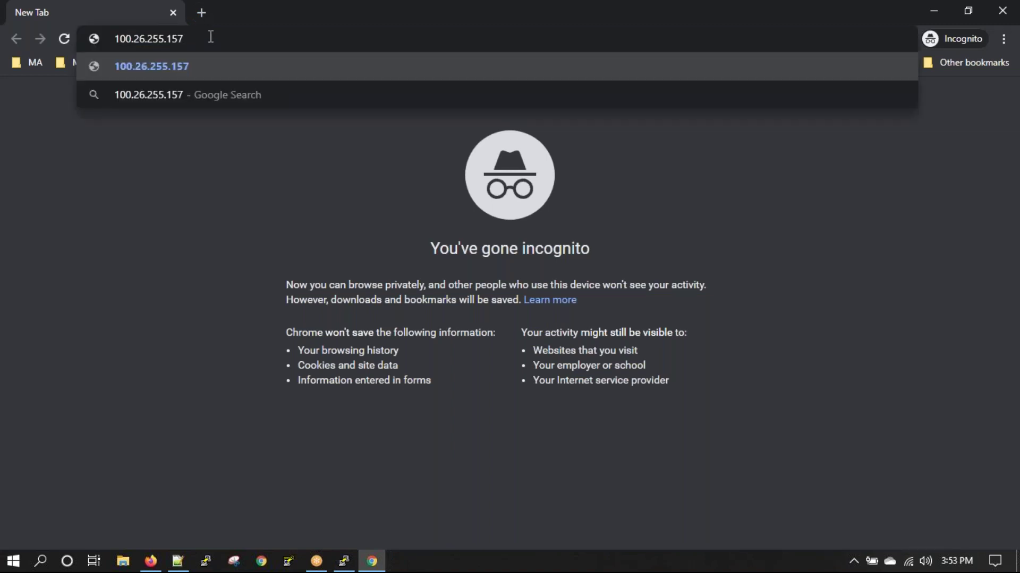
key(Return)
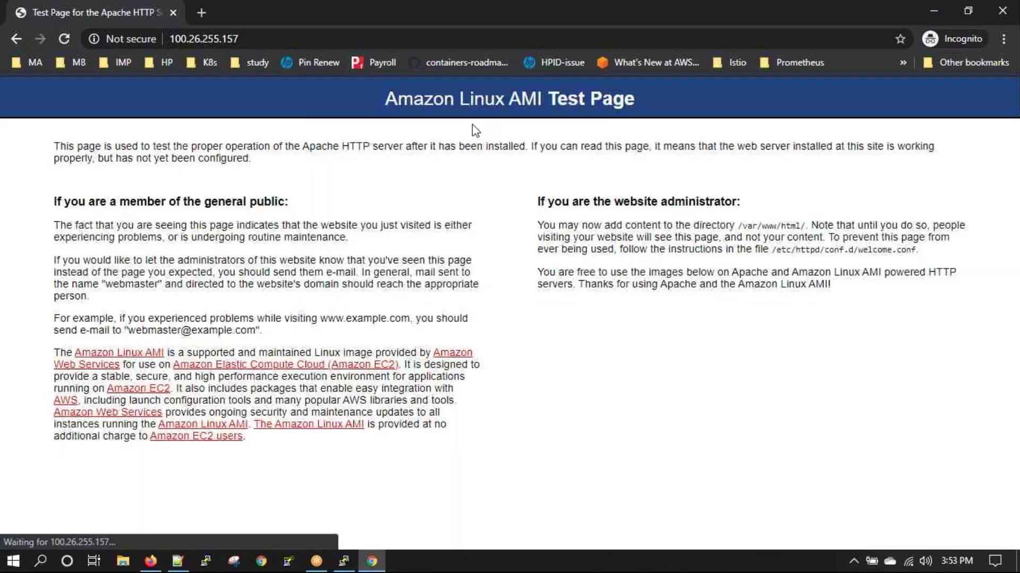
drag(380, 101, 631, 142)
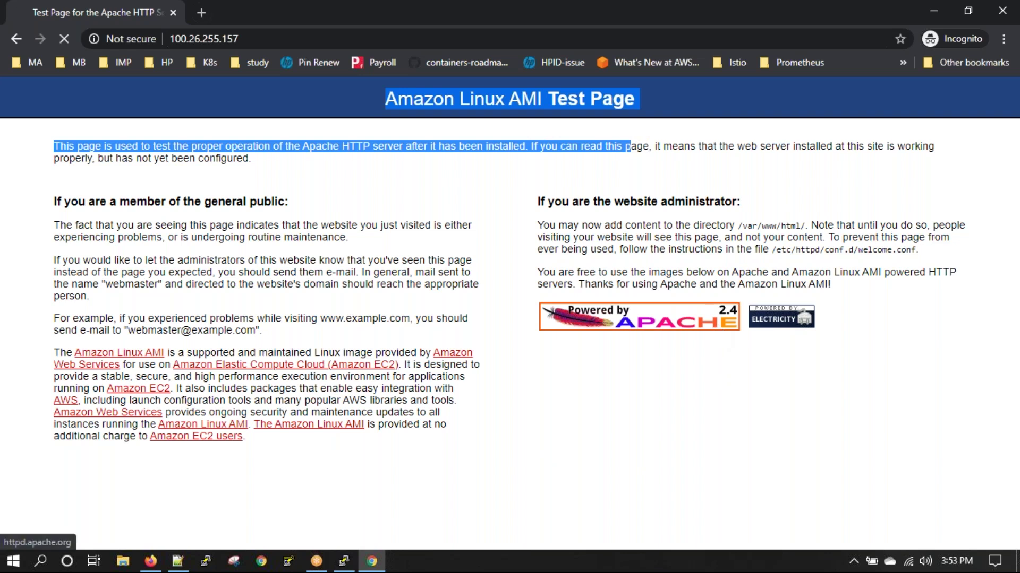
click(712, 325)
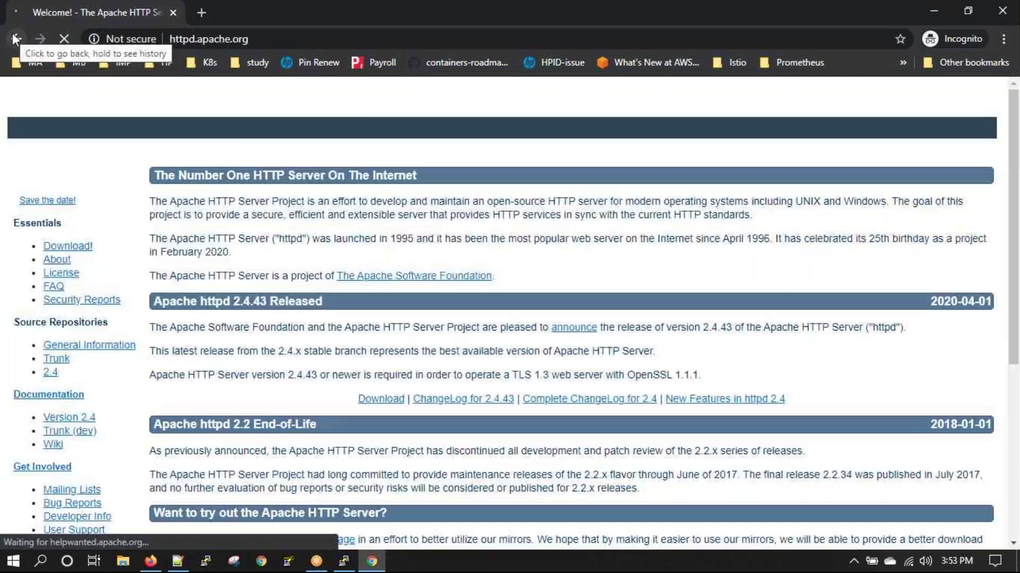
click(16, 39)
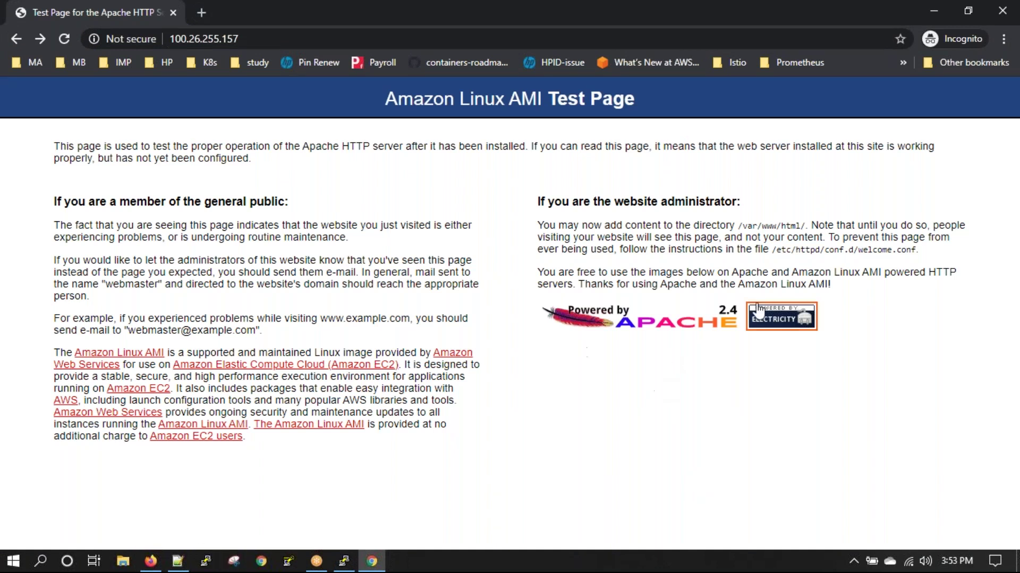
click(178, 561)
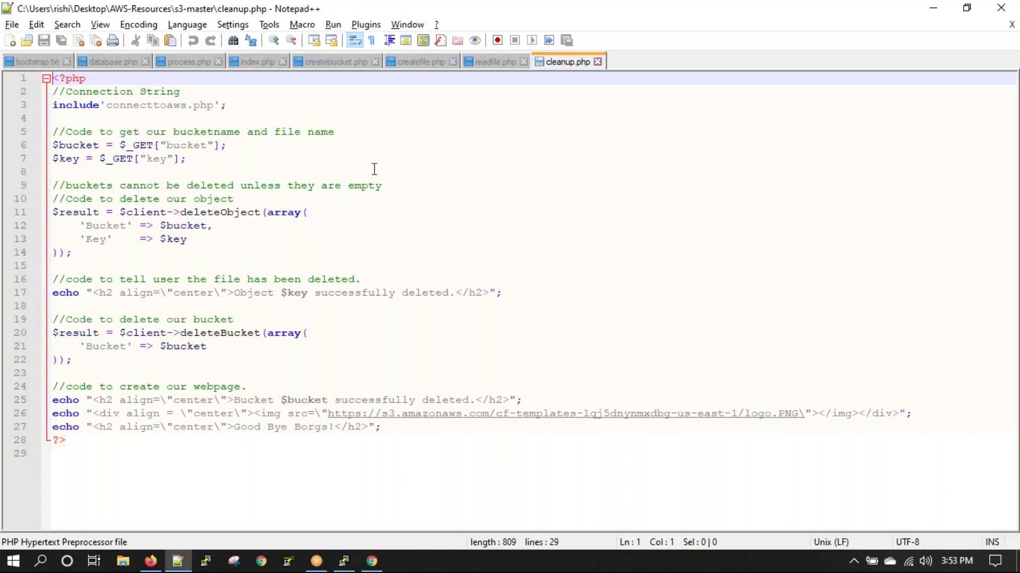
Step: Look through the S3 scripts from createbucket.php to cleanup.php and return to createbucket.php
click(333, 62)
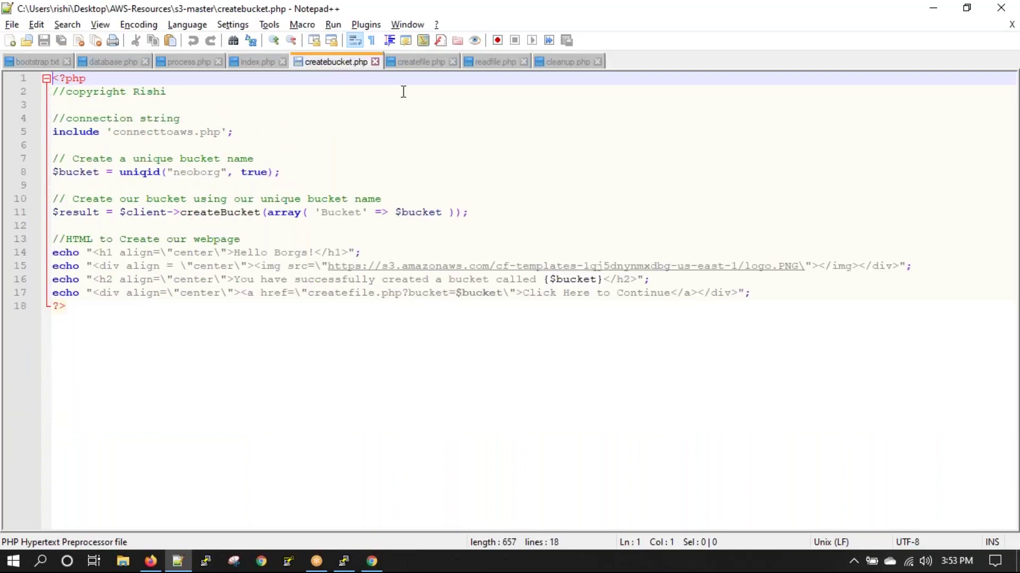
click(425, 63)
click(486, 63)
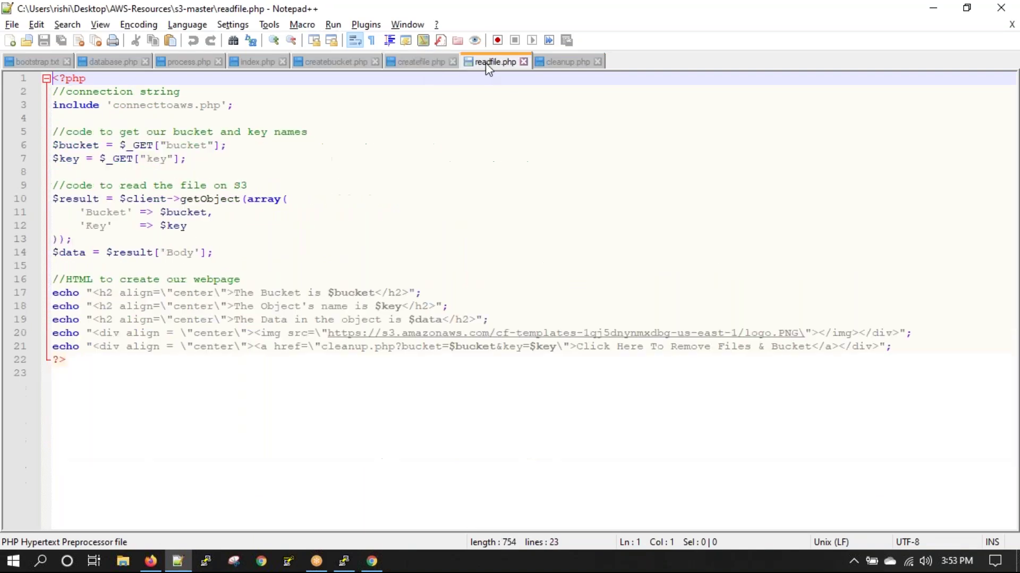
click(566, 61)
click(335, 62)
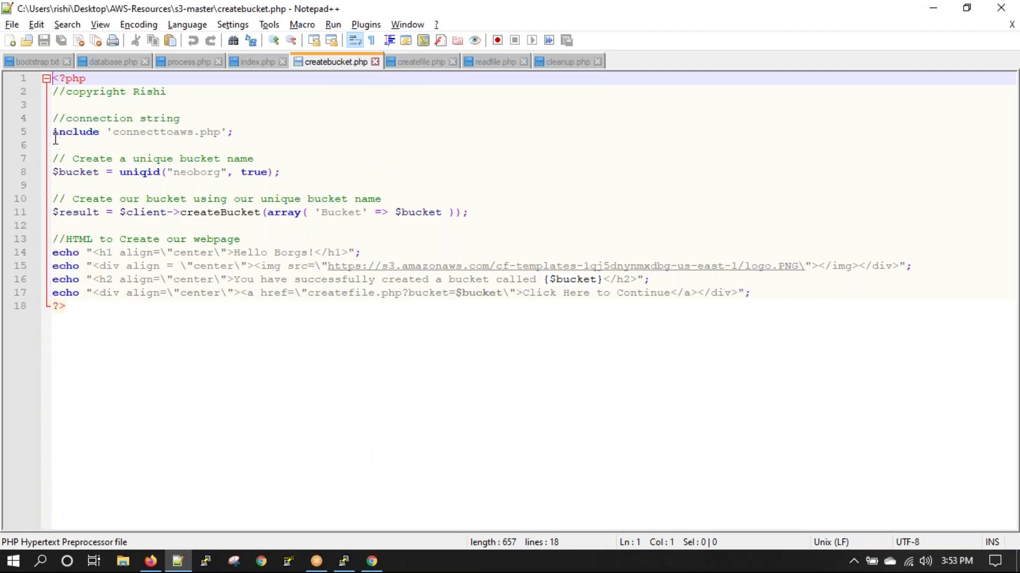
Step: Examine the connecttoaws.php include statement in createbucket.php by highlighting it
drag(53, 133, 252, 131)
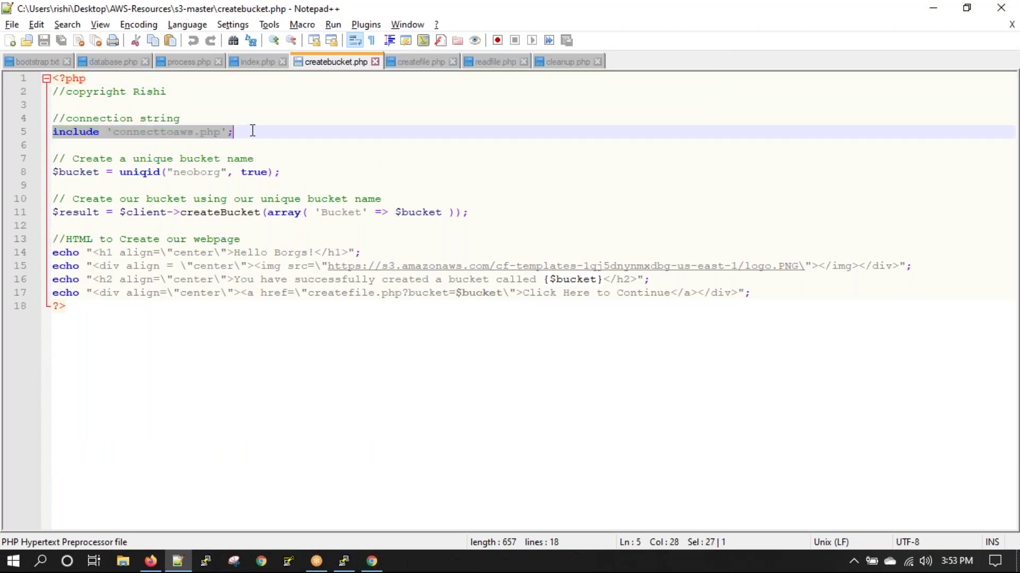
click(277, 131)
key(shift+Left)
key(shift+Left)
key(shift+Left)
key(shift+Left)
key(shift+Left)
key(shift+Left)
key(shift+Left)
key(shift+Left)
key(shift+Left)
key(shift+Left)
key(shift+Left)
key(shift+Left)
key(shift+Left)
key(shift+Left)
key(shift+Left)
key(shift+Left)
key(shift+Left)
key(shift+Left)
key(shift+Left)
key(shift+Left)
Step: Replace the bucket name prefix neoborg in createbucket.php with the owner's first name followed by class_june, and copy the new prefix
double_click(201, 172)
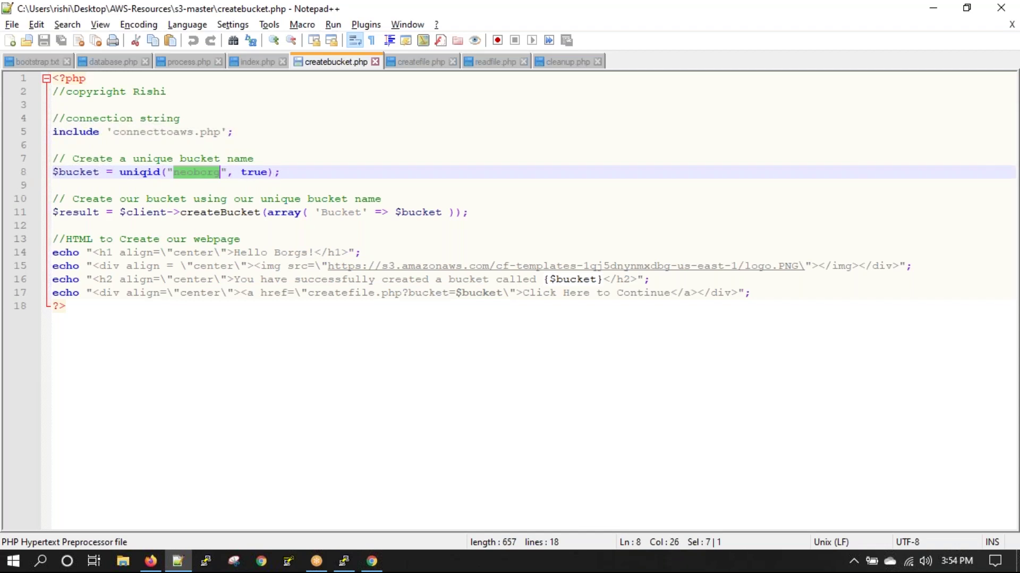
text(rishi)
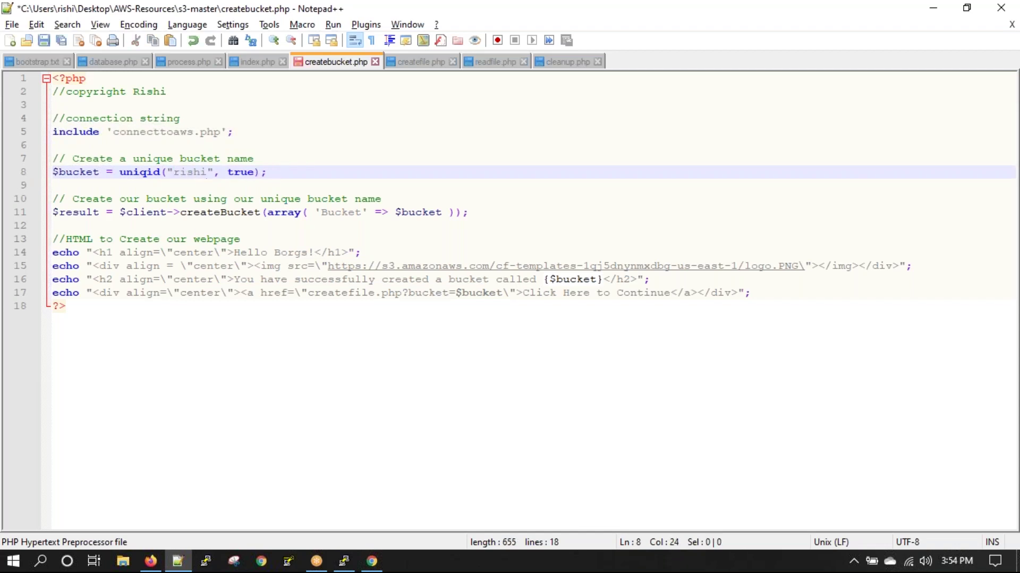
text(class)
text(_s)
key(BackSpace)
text(june)
double_click(228, 172)
right_click(230, 175)
click(262, 197)
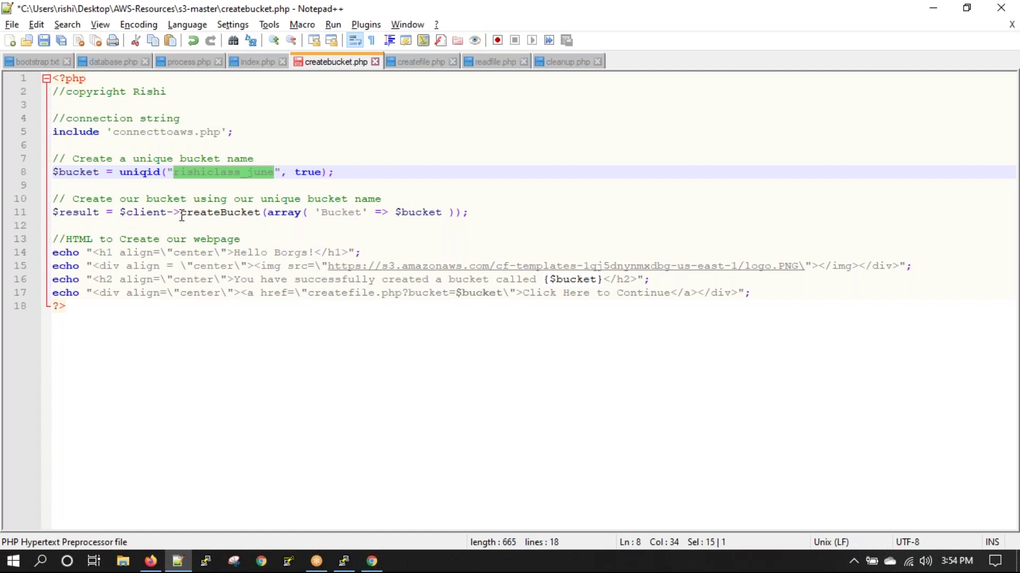
Step: Examine the createBucket call, its $bucket variable and the "Click Here to Continue" link text in createbucket.php
drag(182, 216, 240, 214)
double_click(430, 212)
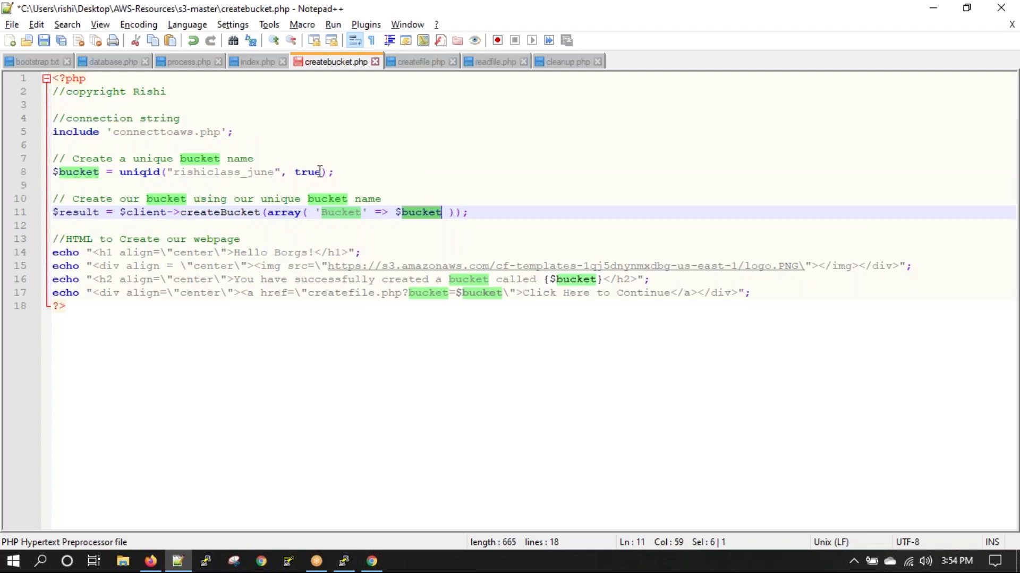
click(315, 345)
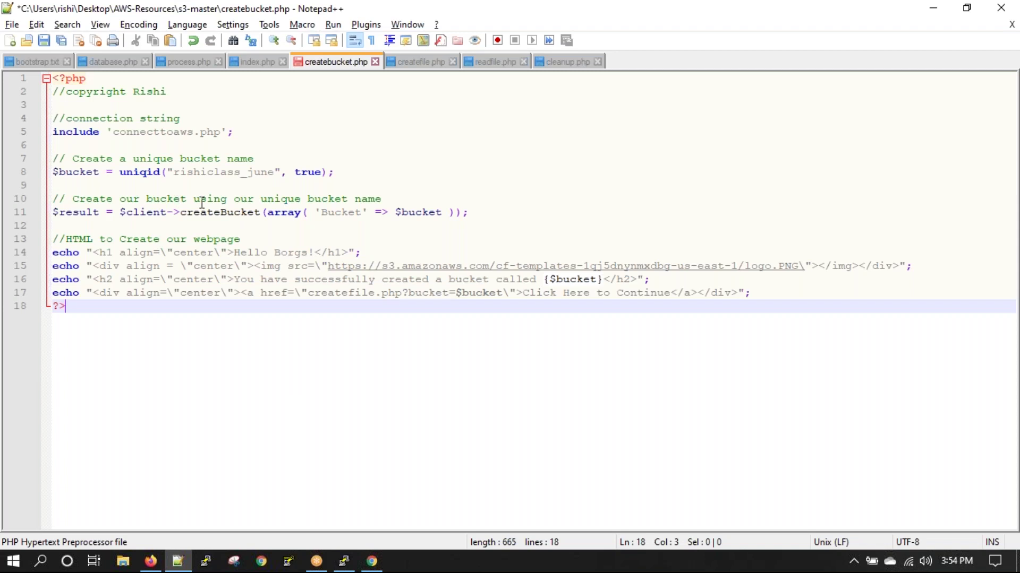
drag(524, 293, 669, 296)
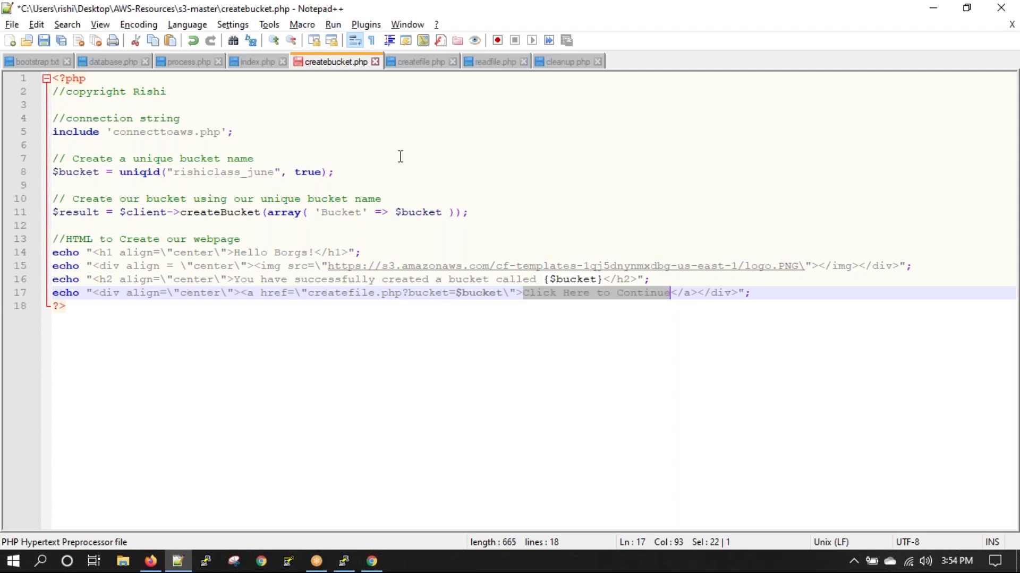
Step: Change the $key file name in createfile.php to classJune.txt and save the file
click(410, 60)
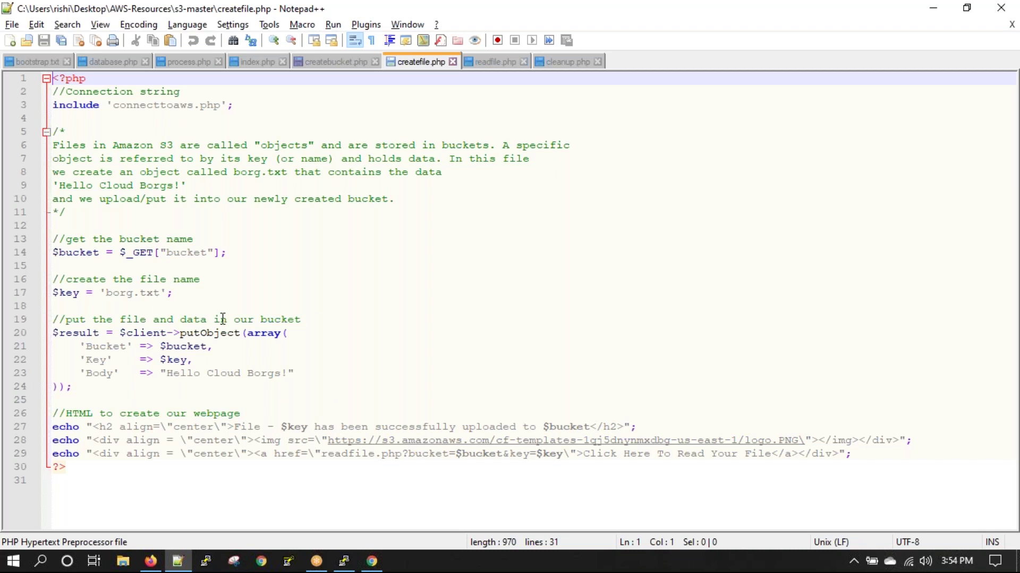
double_click(122, 293)
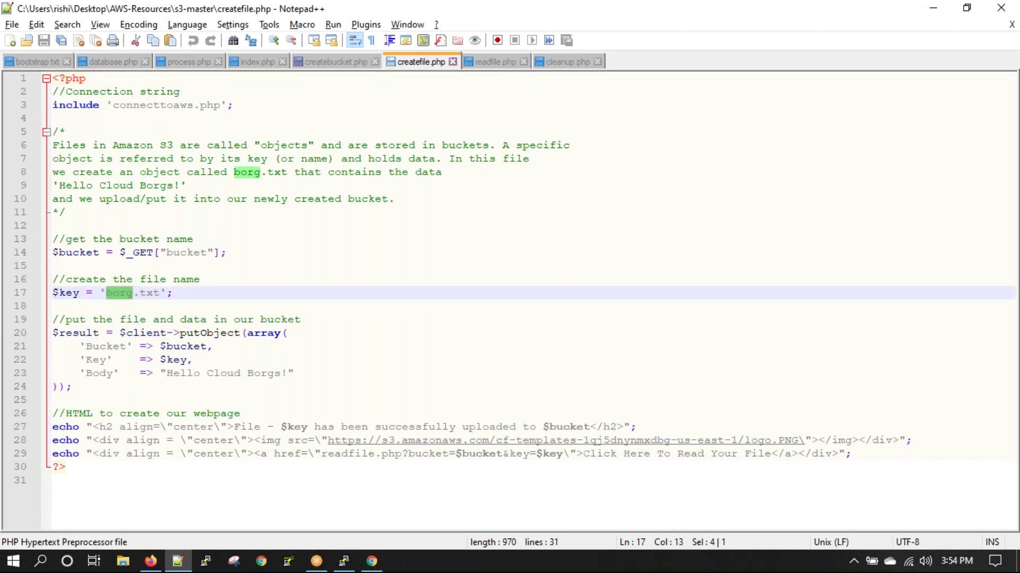
text(classJune)
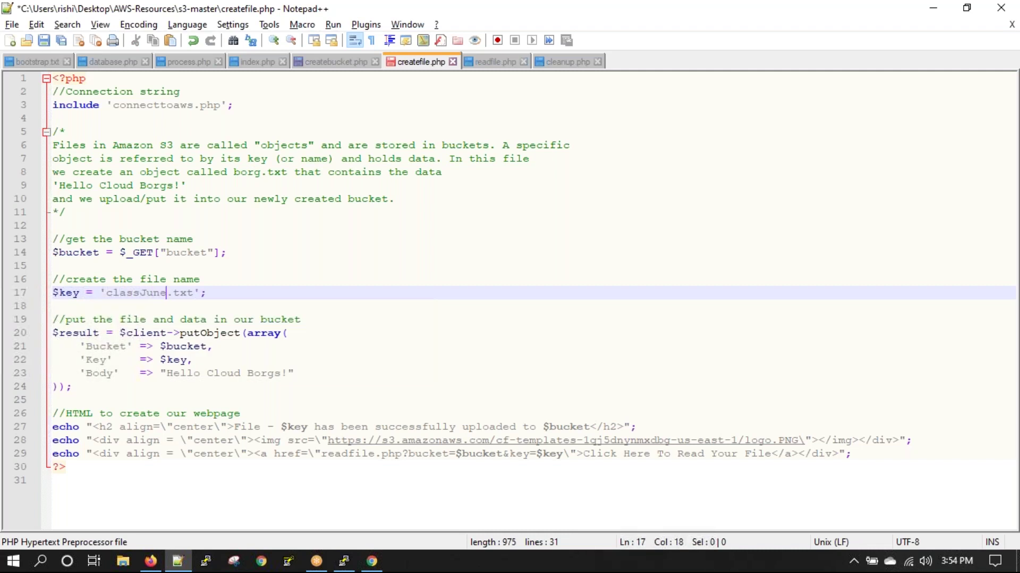
key(ctrl+s)
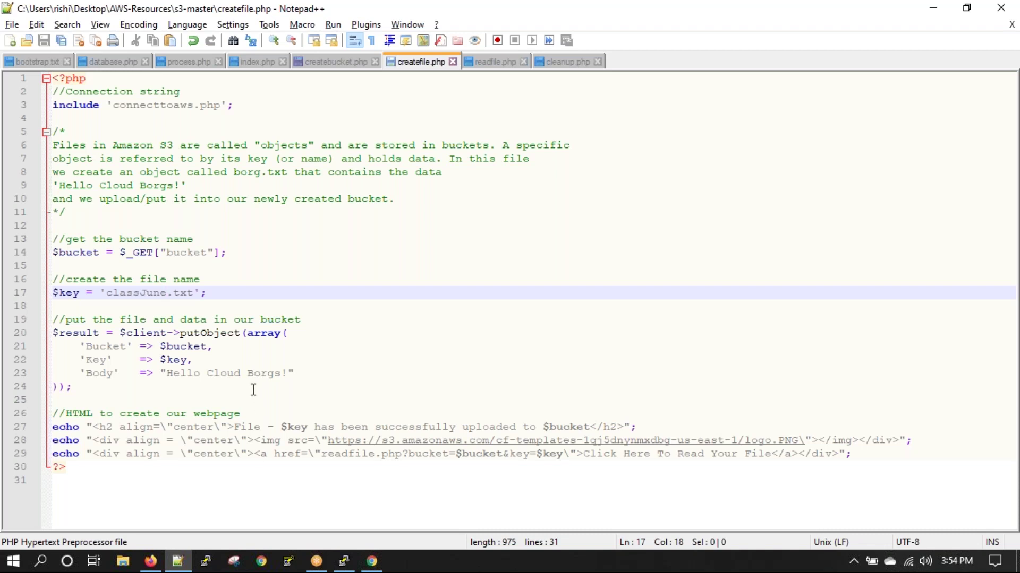
Step: Examine the object body text in createfile.php, and review the code in readfile.php and cleanup.php
double_click(265, 372)
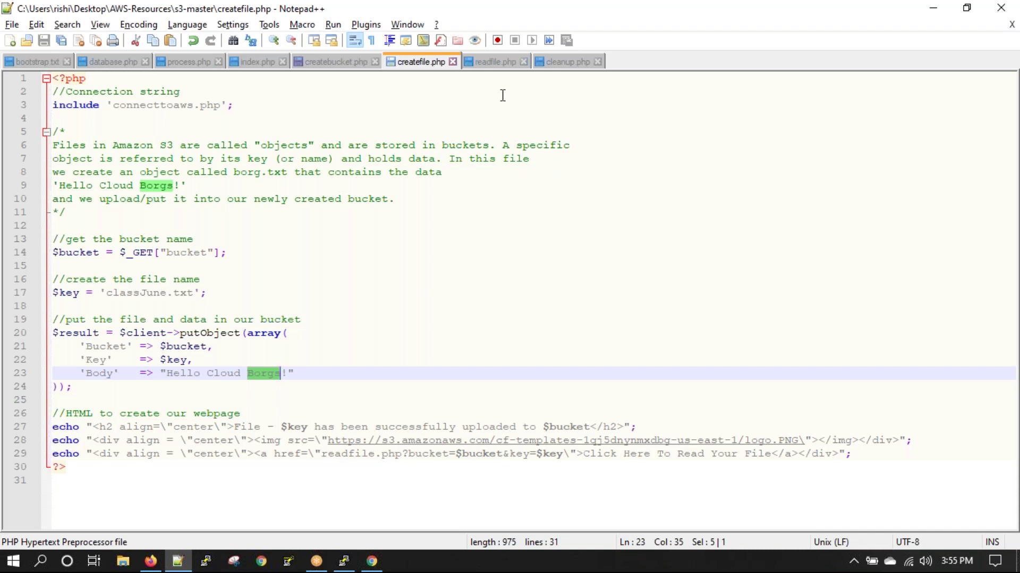
click(495, 63)
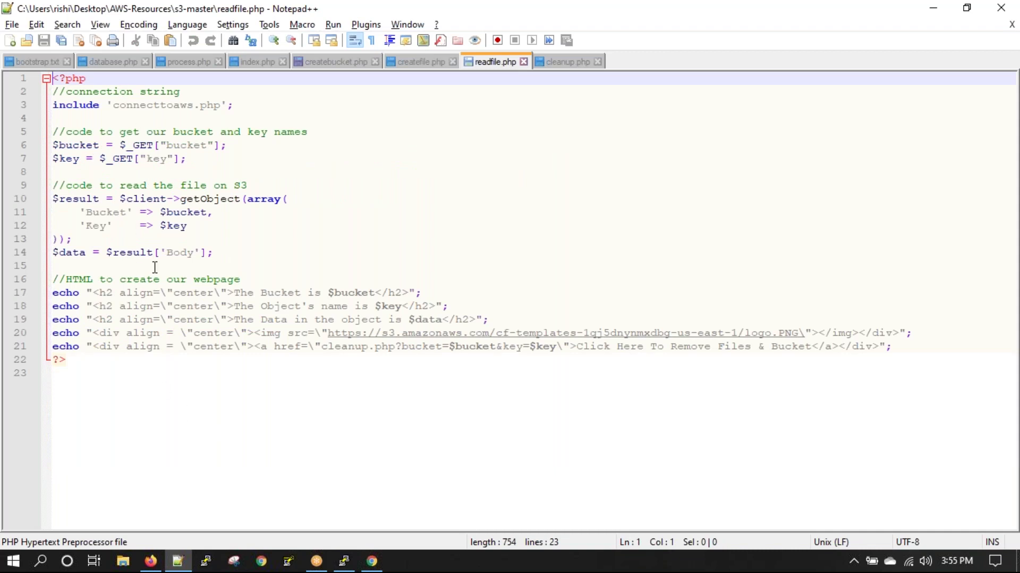
click(566, 63)
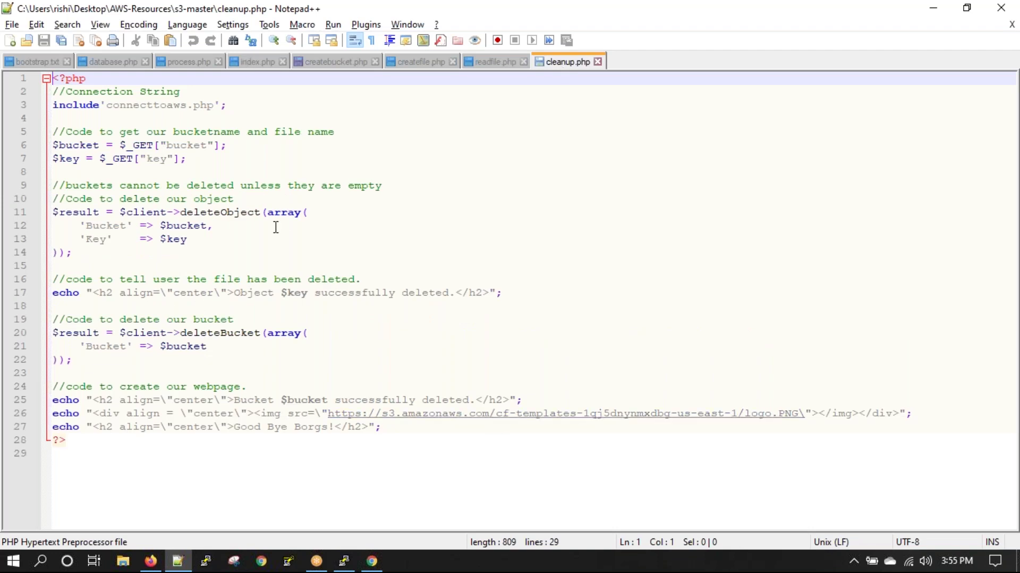
Step: Undo the $key file name change in createfile.php and save the file
click(419, 63)
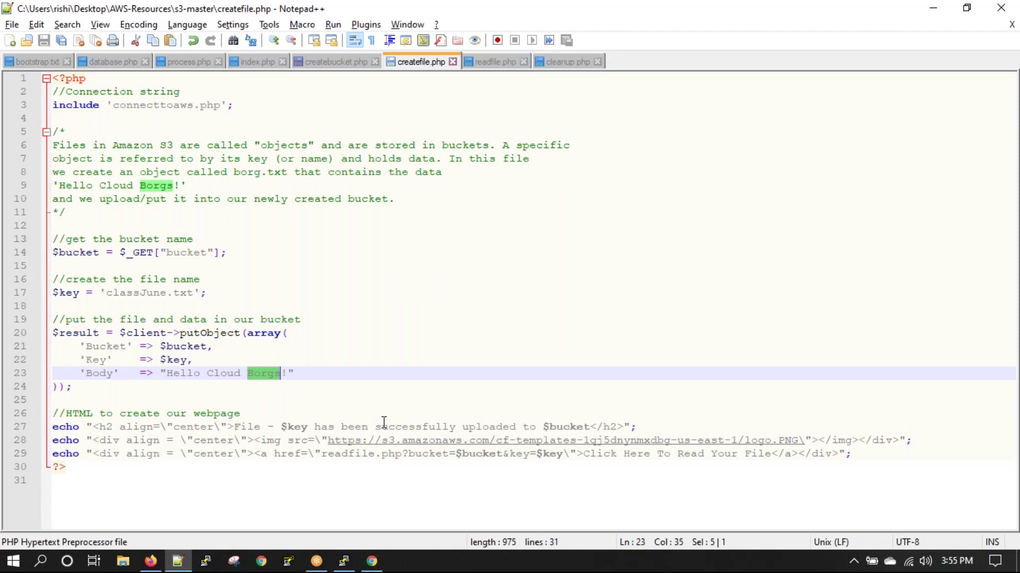
key(ctrl+z)
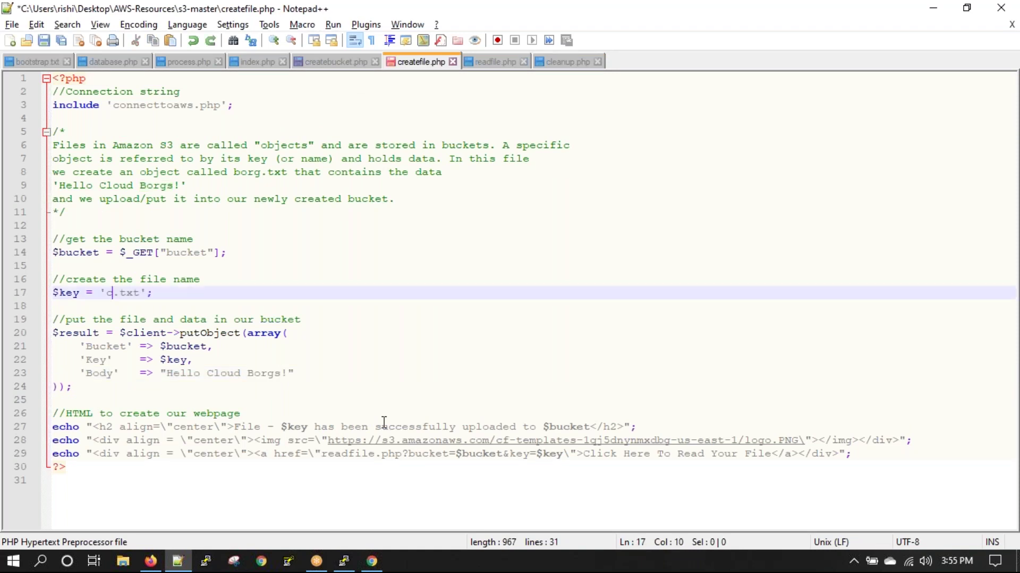
key(ctrl+z)
key(ctrl+s)
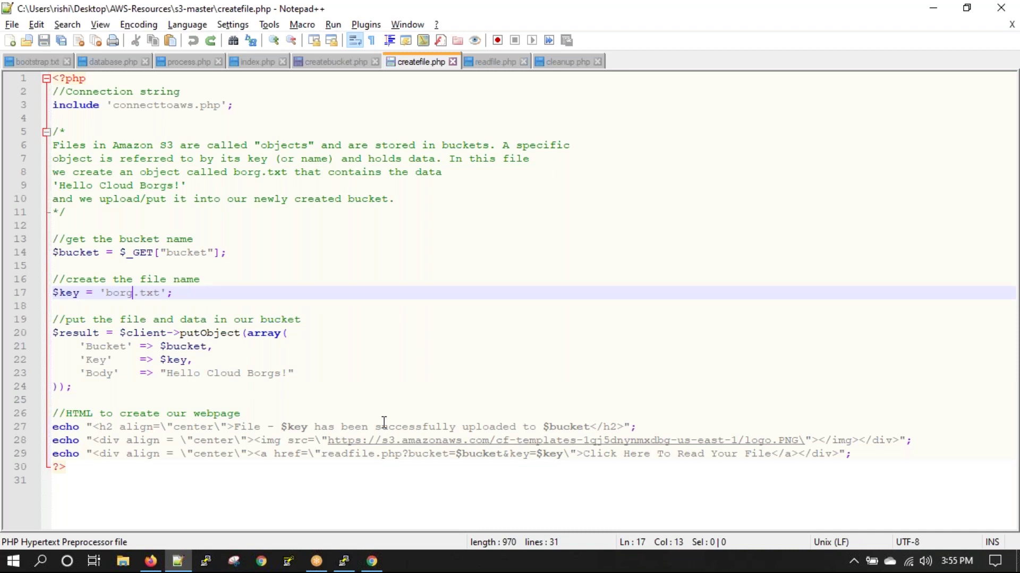
Step: Undo the bucket name prefix edits in createbucket.php
click(327, 64)
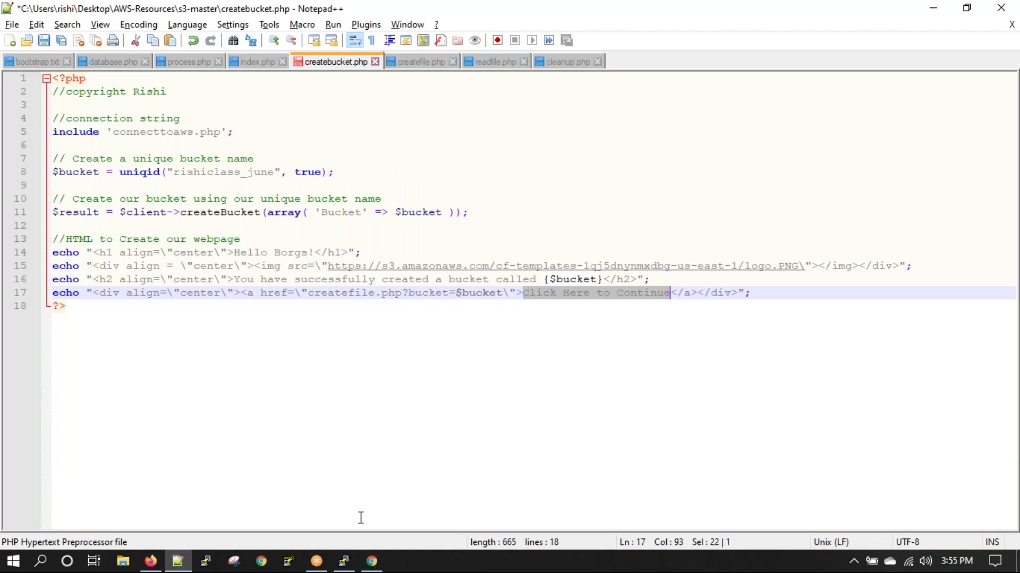
key(ctrl+z)
key(ctrl+z)
key(ctrl+z)
key(ctrl+z)
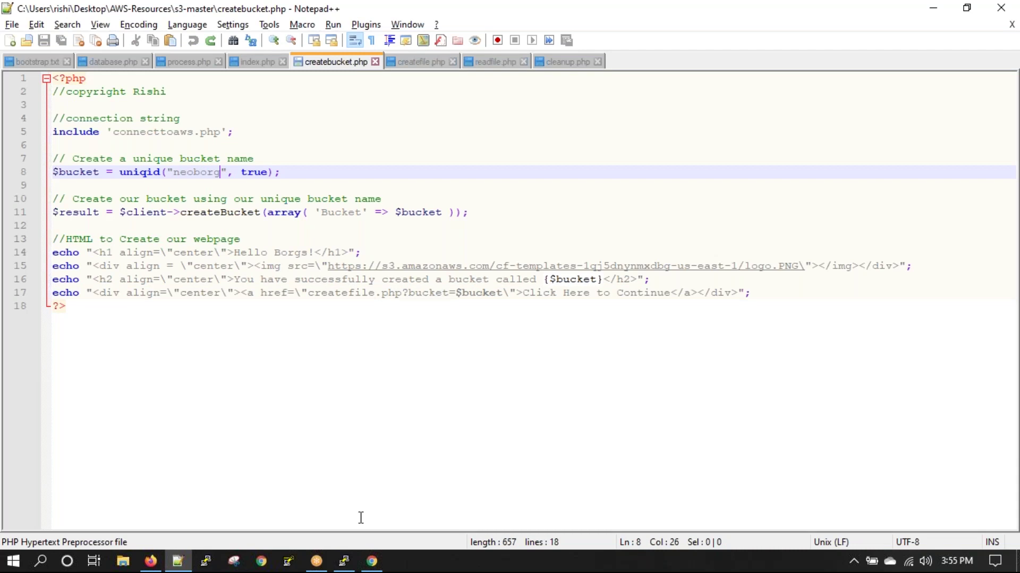
Step: Copy the entire code of createbucket.php
drag(90, 313, 53, 79)
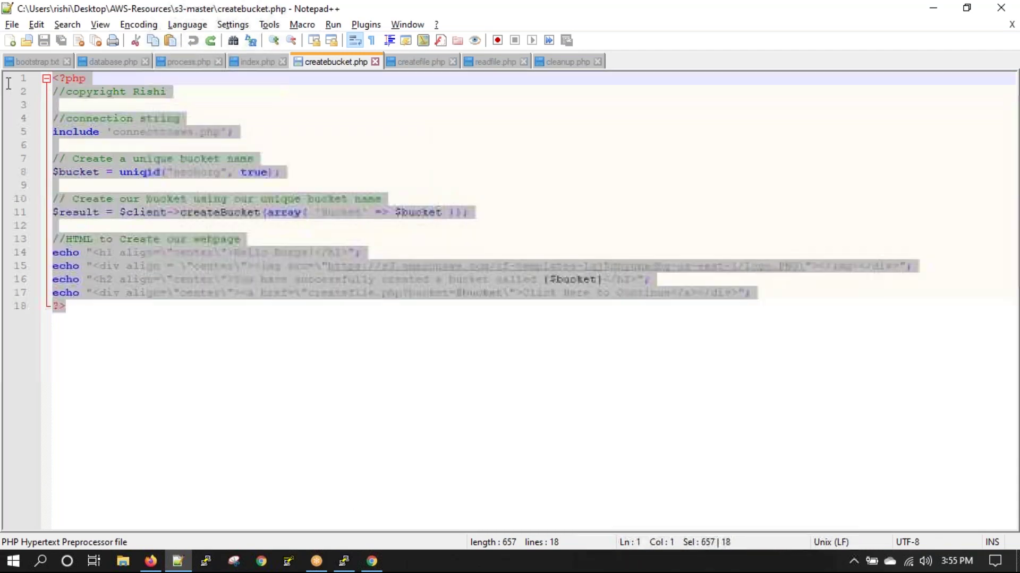
right_click(84, 79)
click(108, 102)
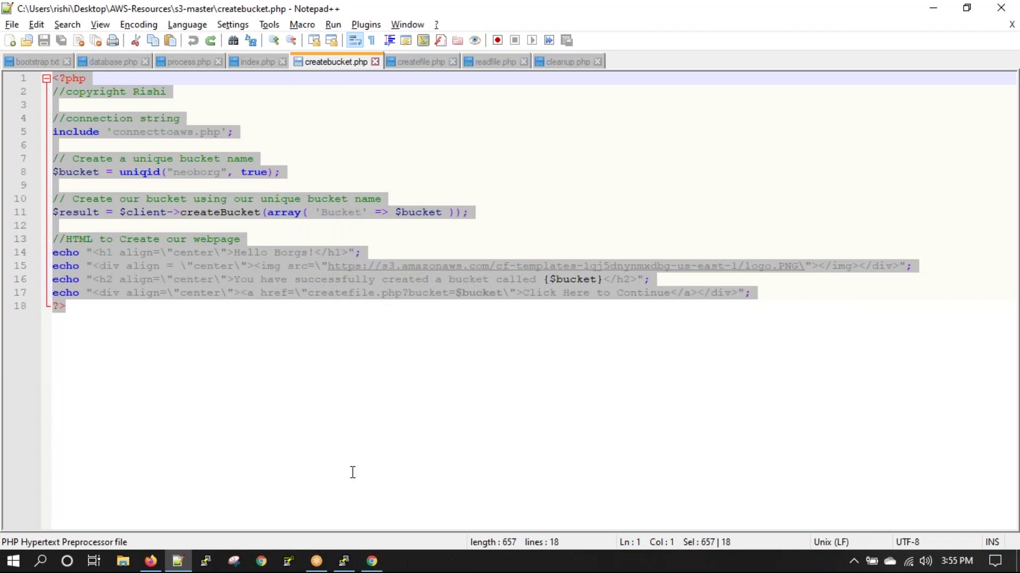
Step: Switch to the PuTTY session, list the web folder's files in long format and print the working directory
click(345, 562)
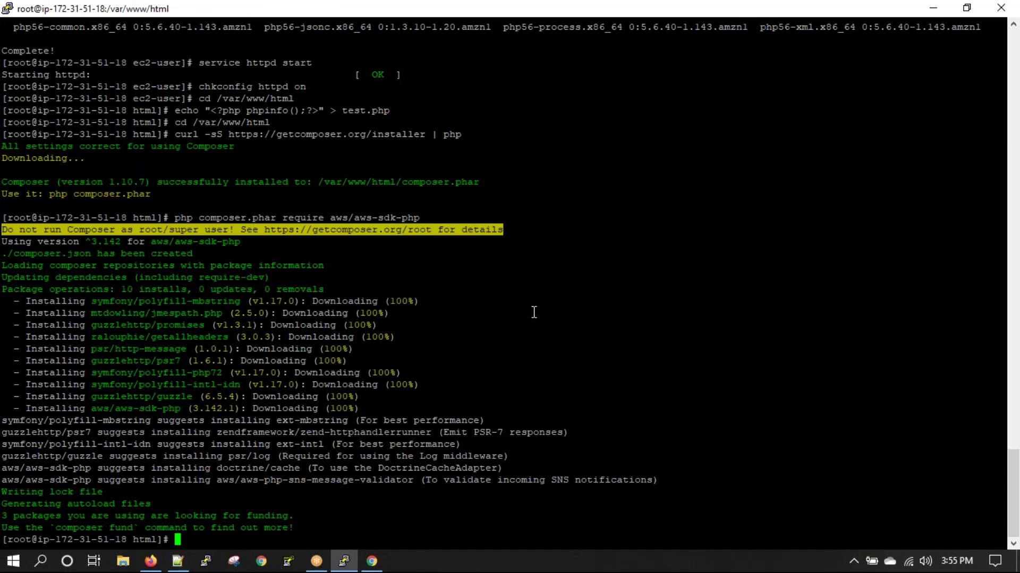
text(ls -l)
key(Return)
text(pwd)
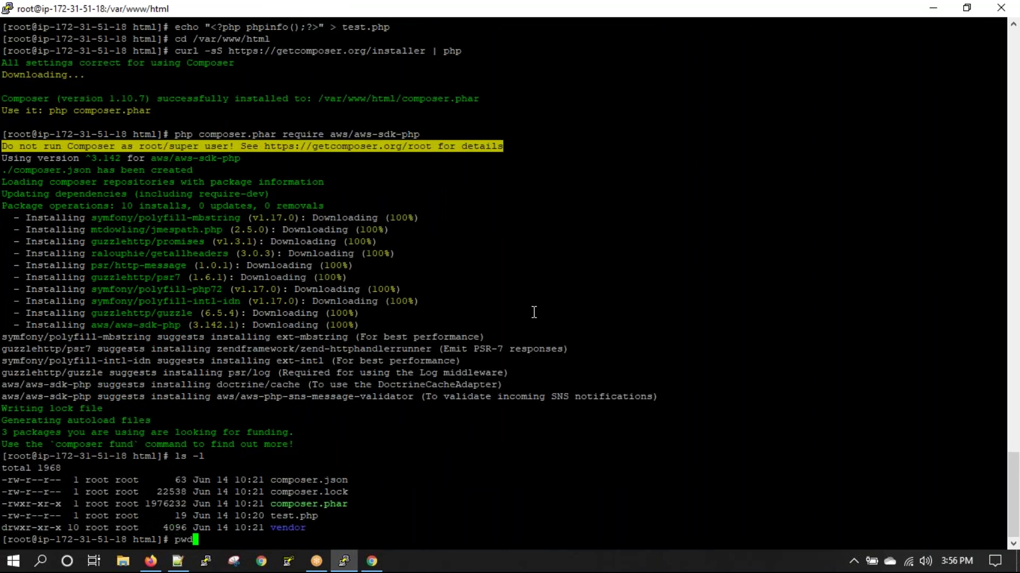
key(Return)
double_click(62, 528)
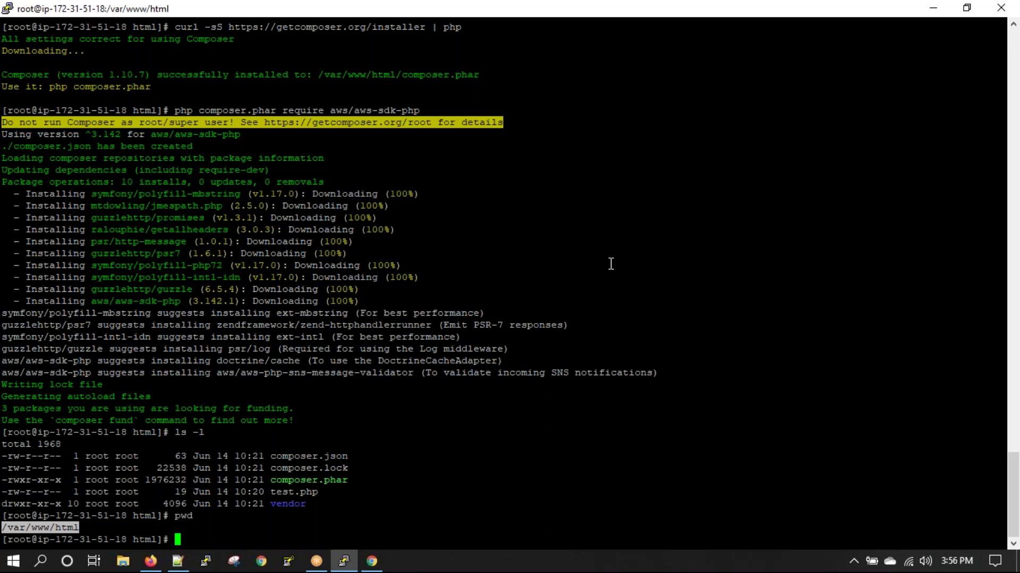
Step: Try to paste the code into a new createbucket.php in vi, and quit the editor without saving
text(vi createfile)
key(BackSpace)
key(BackSpace)
key(BackSpace)
key(alt+Tab)
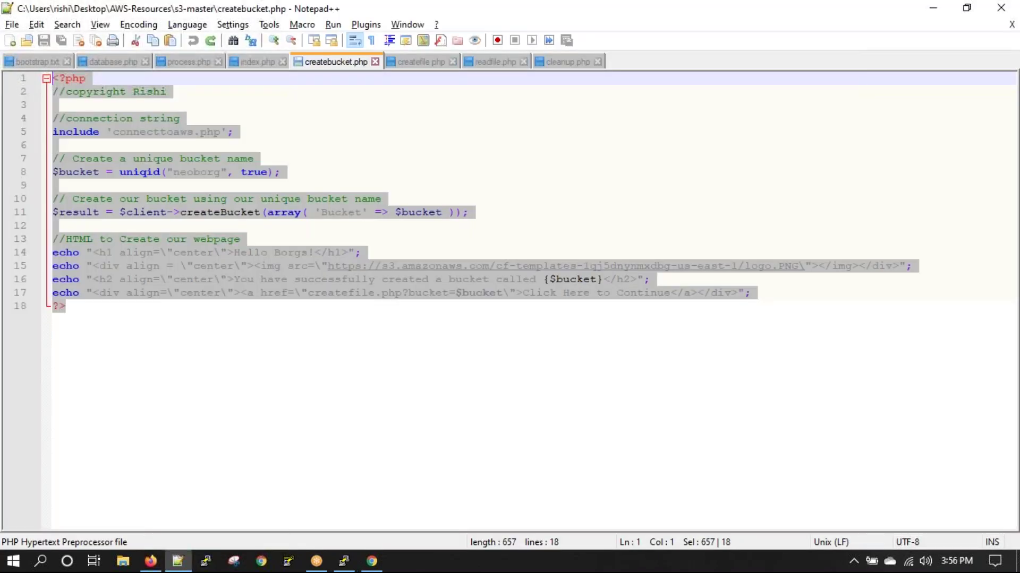
key(alt+Tab)
text(bukc)
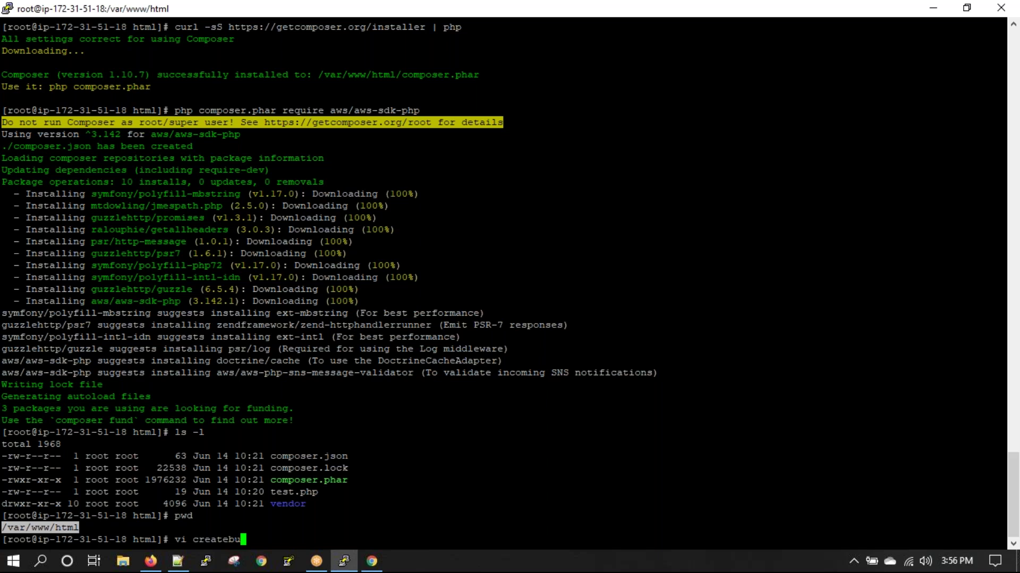
key(BackSpace)
key(BackSpace)
text(cket.php)
key(Return)
key(shift+Insert)
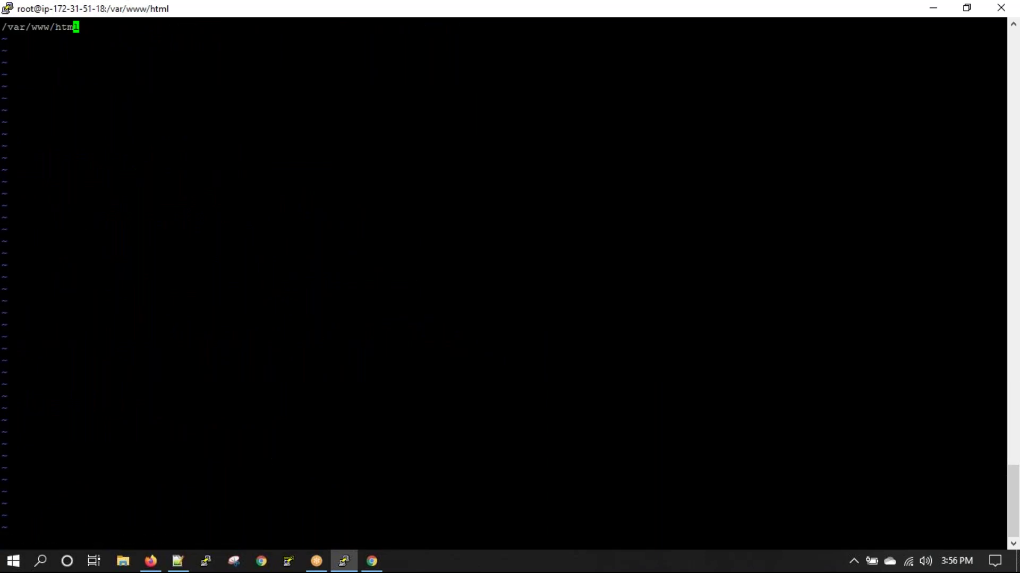
text(:q!)
key(Return)
Step: Copy the createbucket.php code from Notepad++ again, paste it into createbucket.php in vi on the server, and save and quit
click(178, 561)
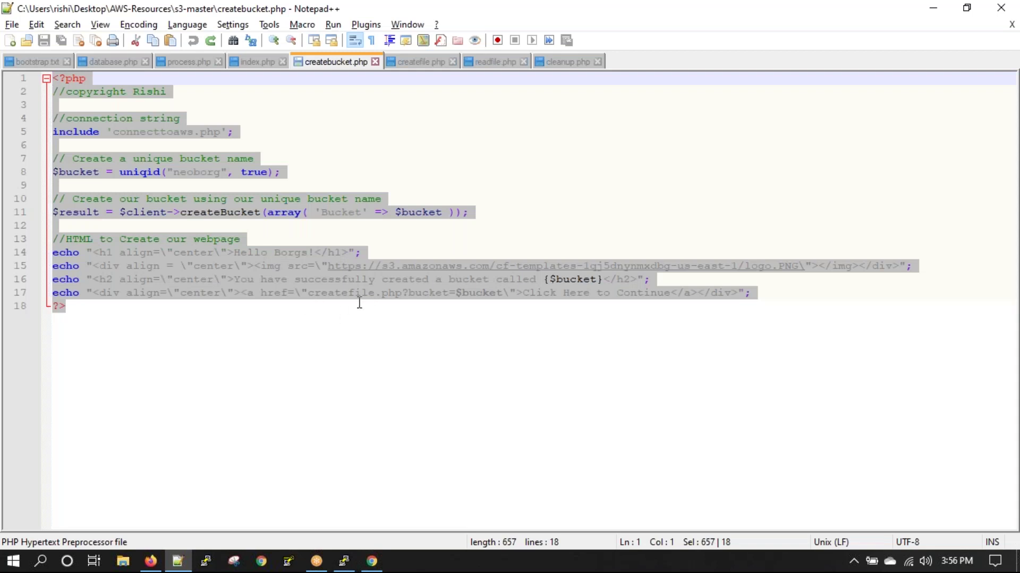
key(alt+Tab)
key(Up)
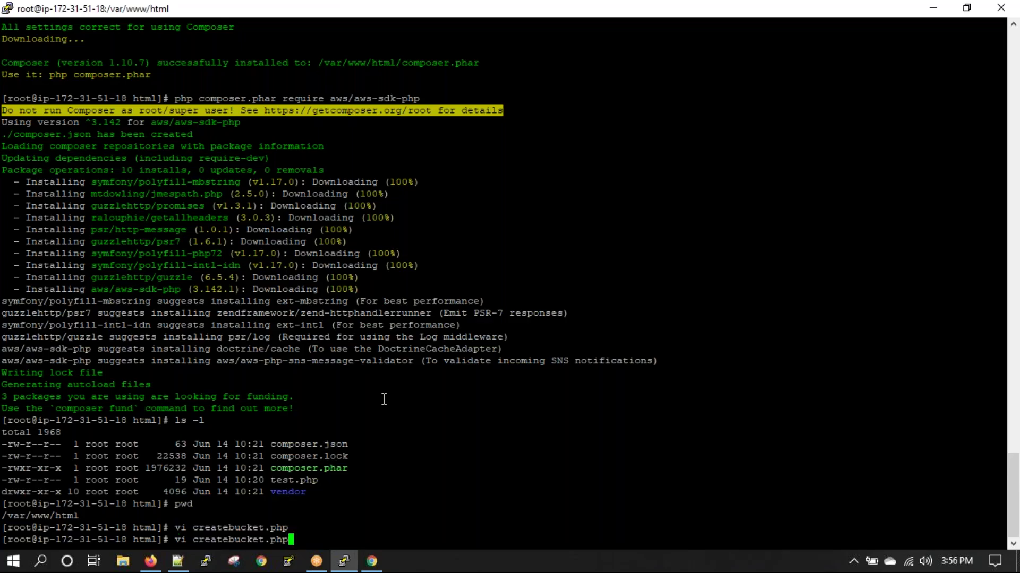
key(Return)
key(i)
right_click(384, 399)
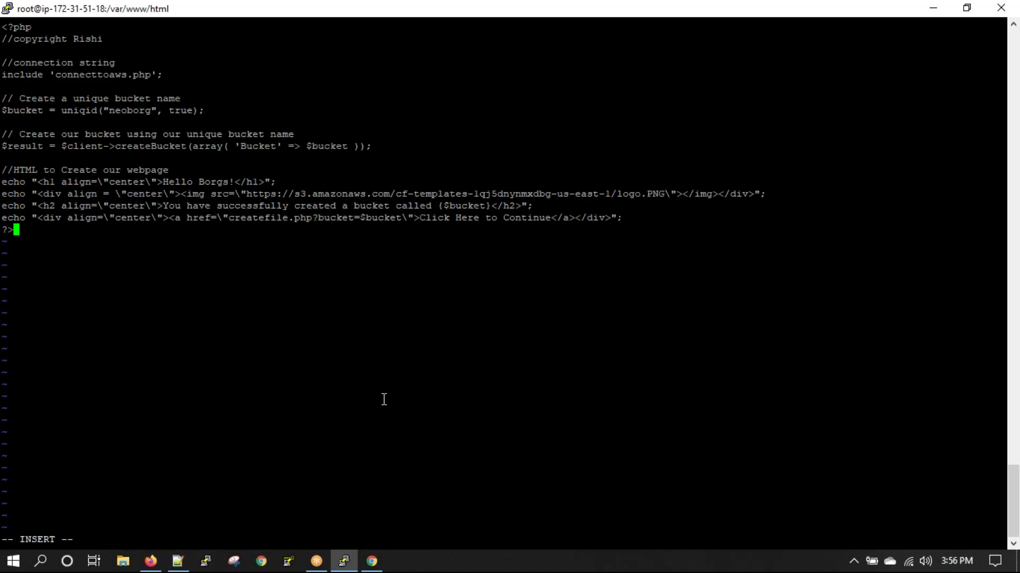
text(wq)
key(Return)
Step: Copy the entire code of createfile.php in Notepad++ and return to the PuTTY session
key(alt+Tab)
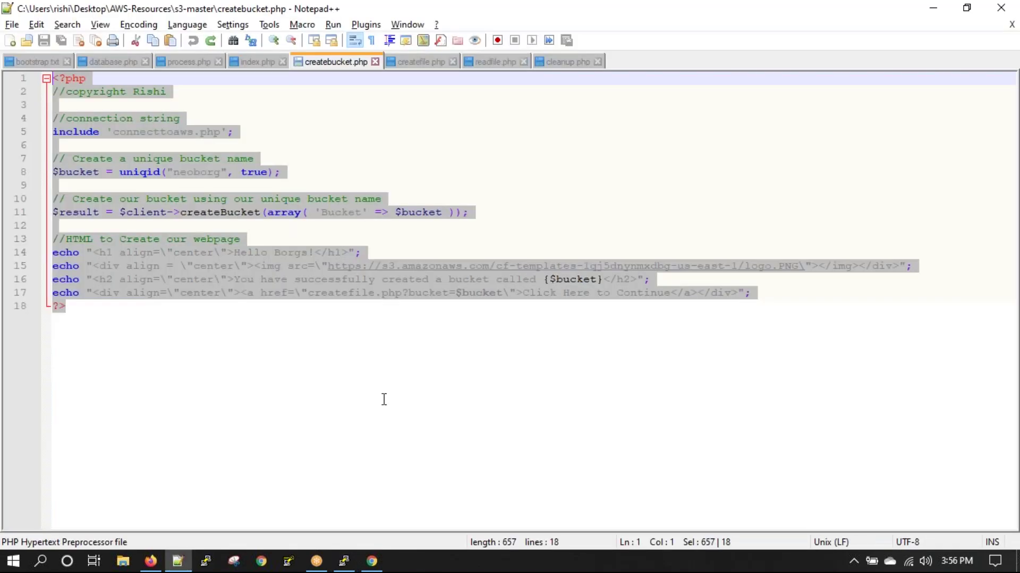
click(422, 60)
key(ctrl+a)
key(alt+Tab)
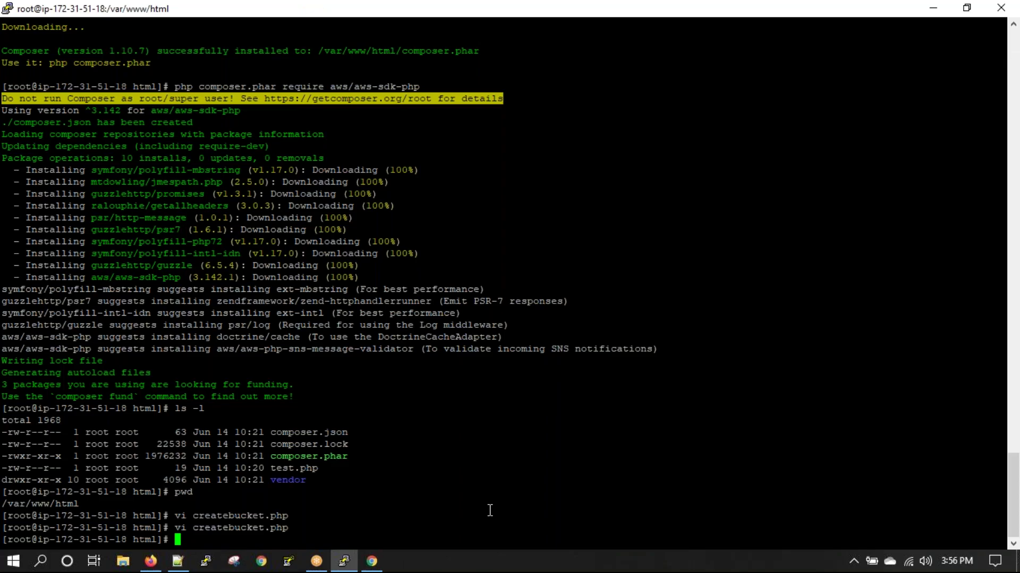
Step: Create createfile.php in vi on the server, paste the copied code into it, and save and quit
text(vi createfile)
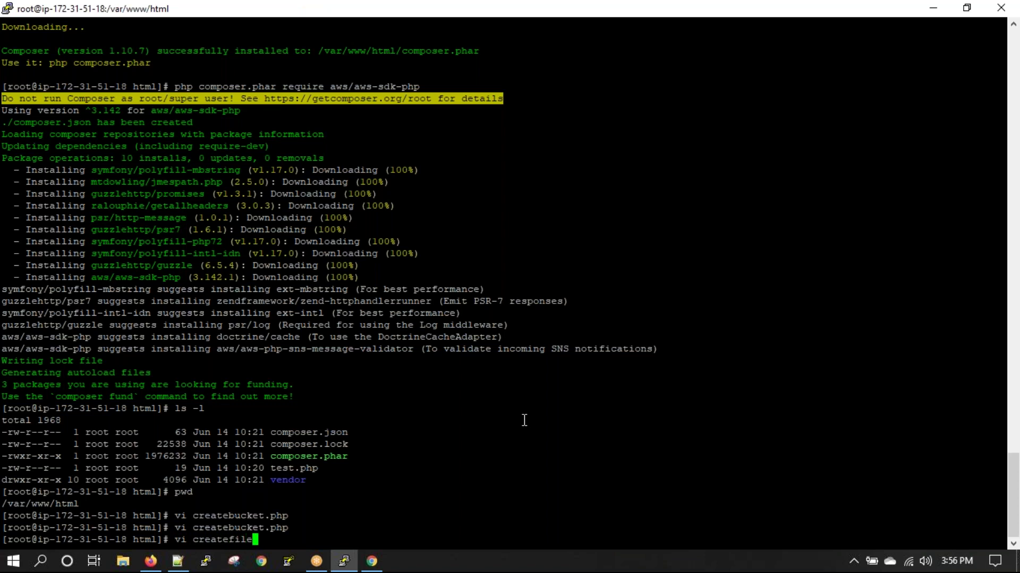
text(.php)
key(Return)
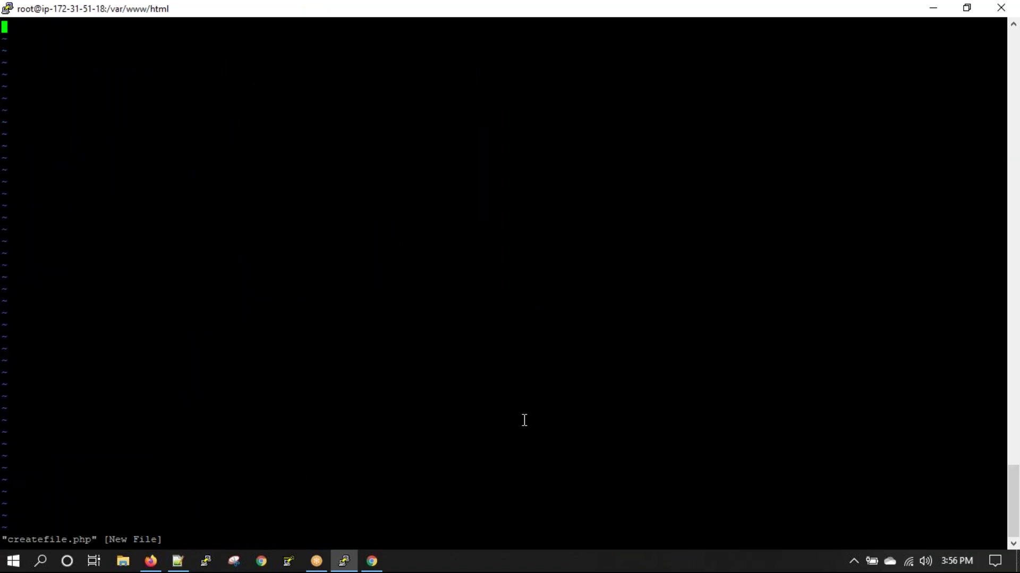
key(i)
right_click(420, 314)
key(Escape)
text(:wq)
key(Return)
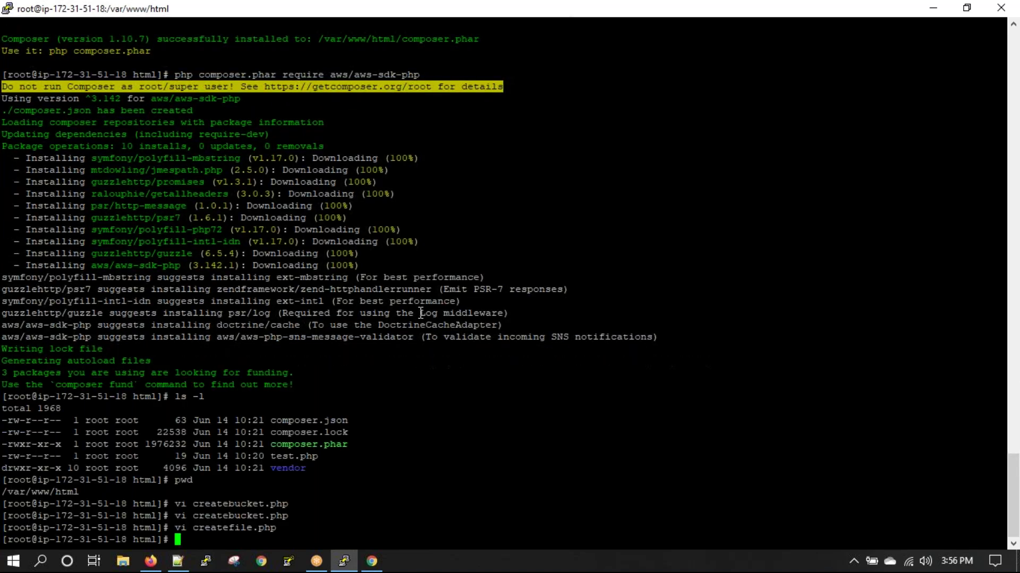
Step: Copy the entire code of readfile.php in Notepad++ and return to the PuTTY session
key(alt+Tab)
click(493, 61)
key(ctrl+a)
key(ctrl+c)
key(alt+Tab)
Step: Create reafile.php in vi, paste the copied code into it, and save and quit
text(vi reafile.php)
key(Return)
key(i)
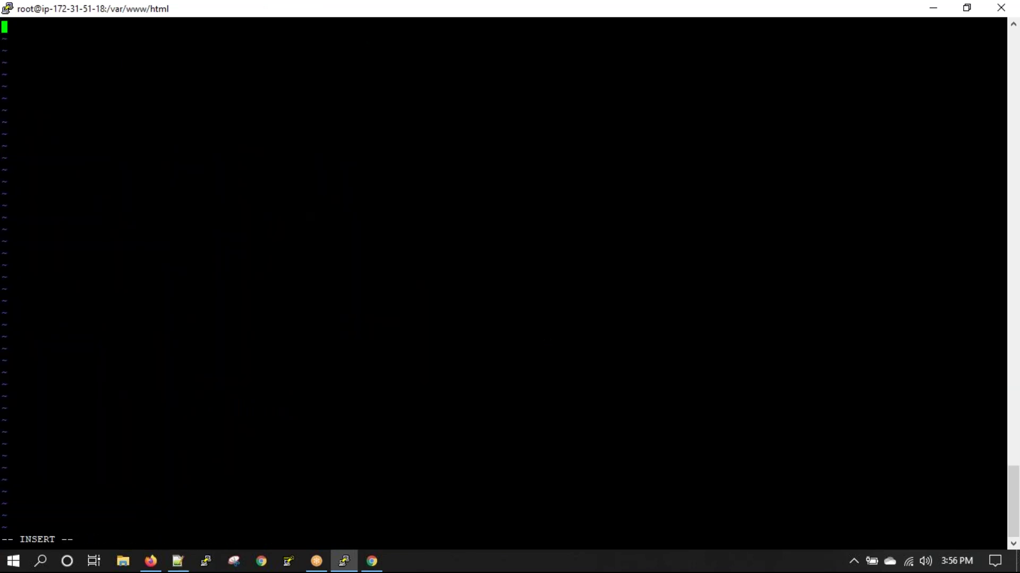
key(shift+Insert)
key(Escape)
text(:wq!)
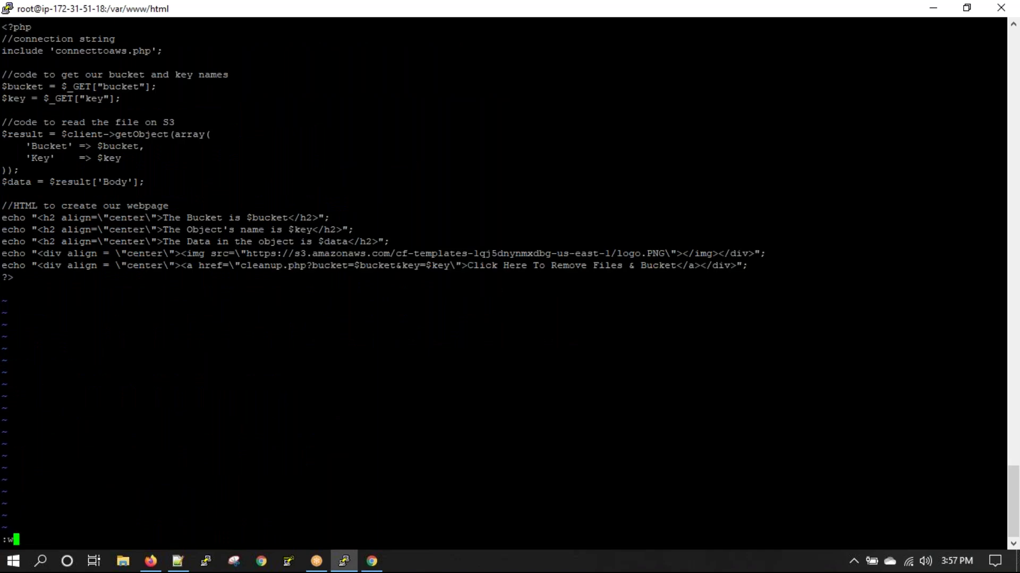
key(Return)
Step: Copy the entire code of cleanup.php in Notepad++ and return to the PuTTY session
key(alt+Tab)
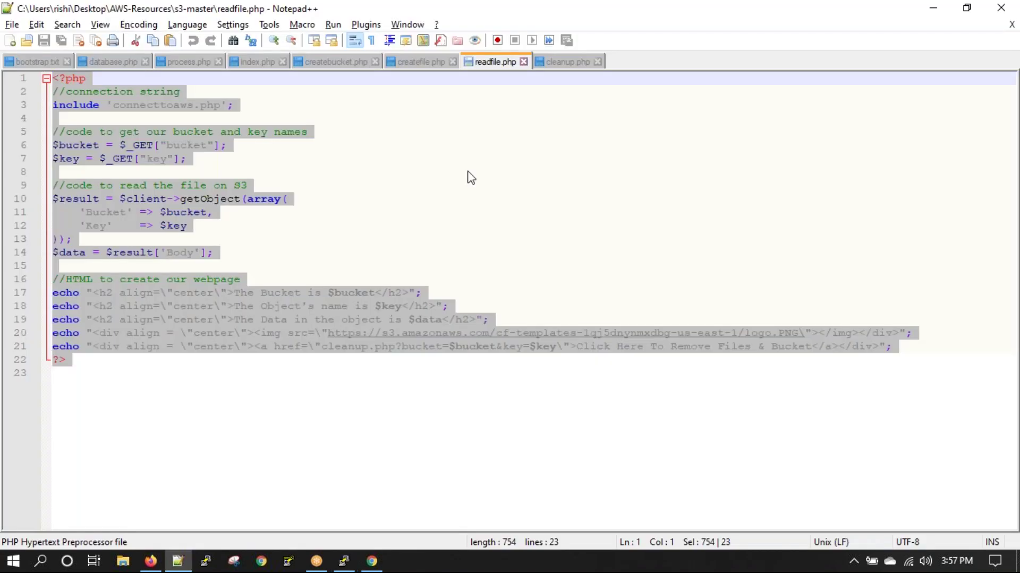
click(568, 62)
key(ctrl+a)
key(ctrl+c)
key(alt+Tab)
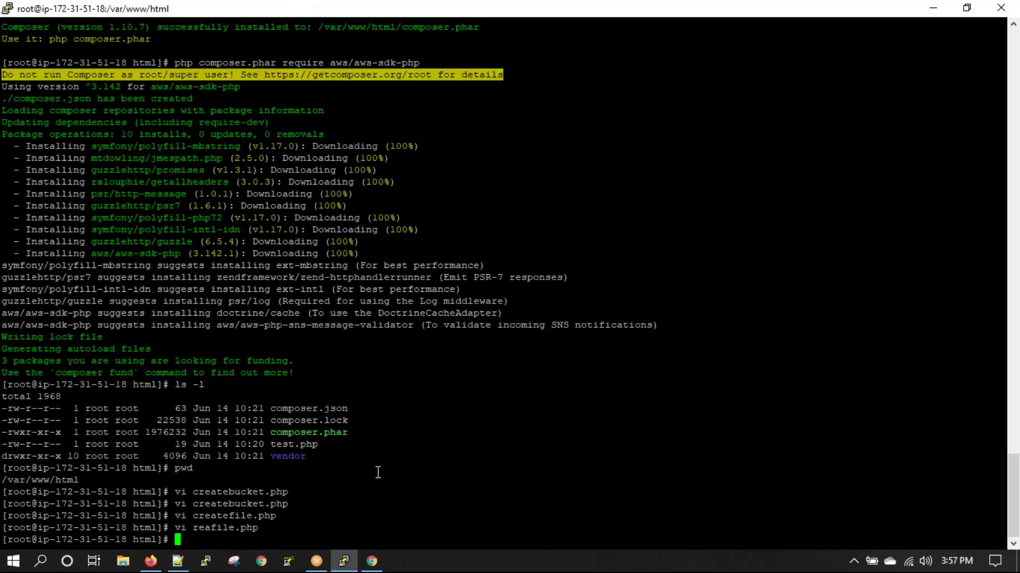
Step: Create cleanup.php in vi, paste the copied code into it, and save and quit
text(vi cleanup.php)
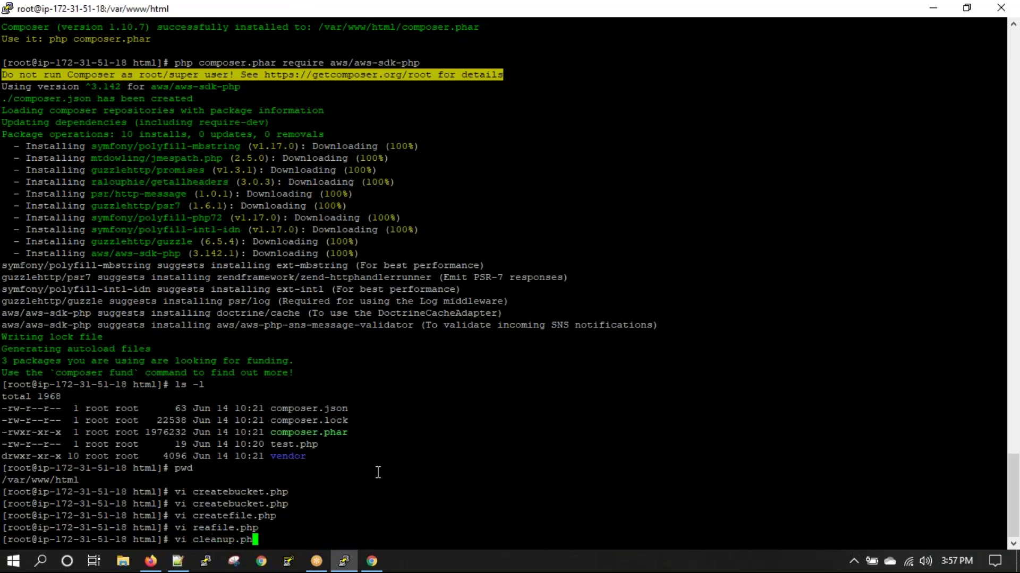
key(Return)
key(i)
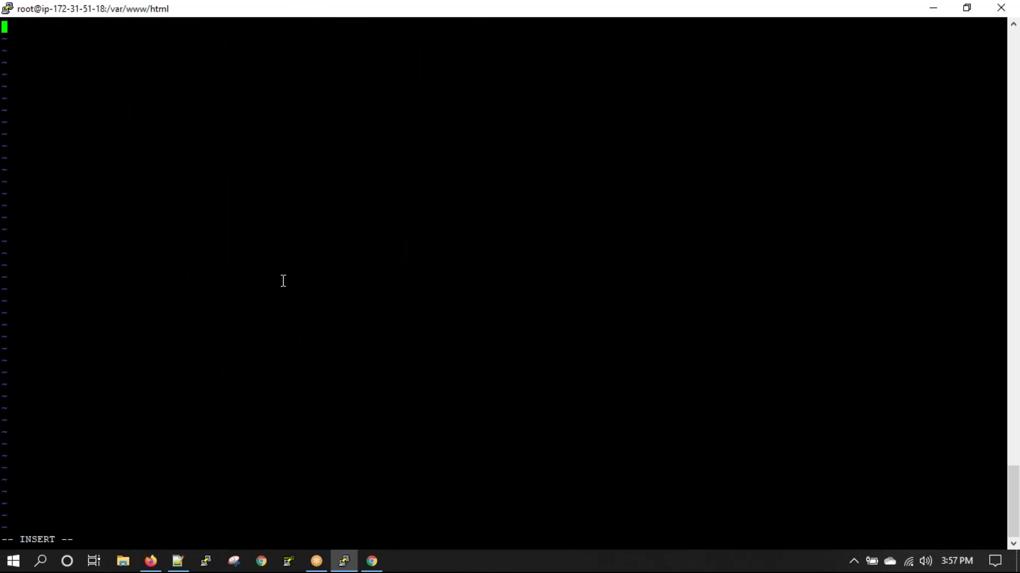
right_click(282, 280)
key(Escape)
text(:wq)
key(Return)
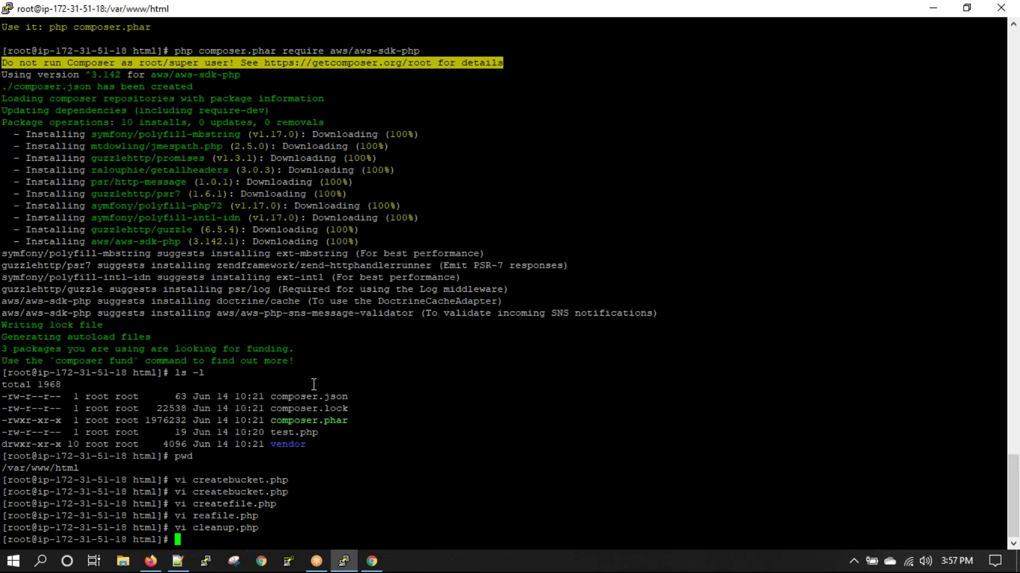
Step: Switch to Notepad++ and review the createbucket.php, createfile.php, readfile.php and cleanup.php scripts in turn
click(178, 568)
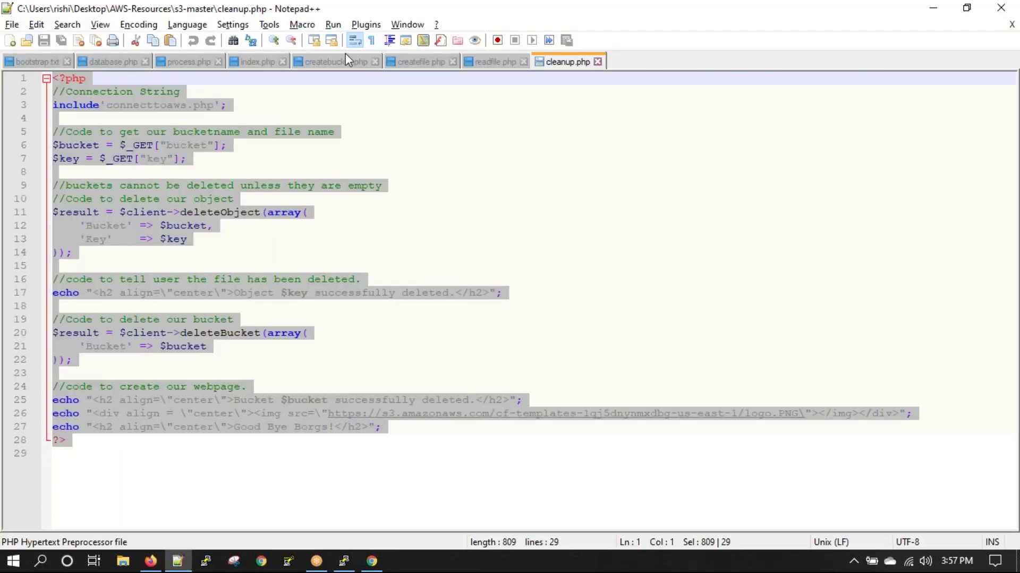
click(335, 62)
click(421, 62)
click(494, 62)
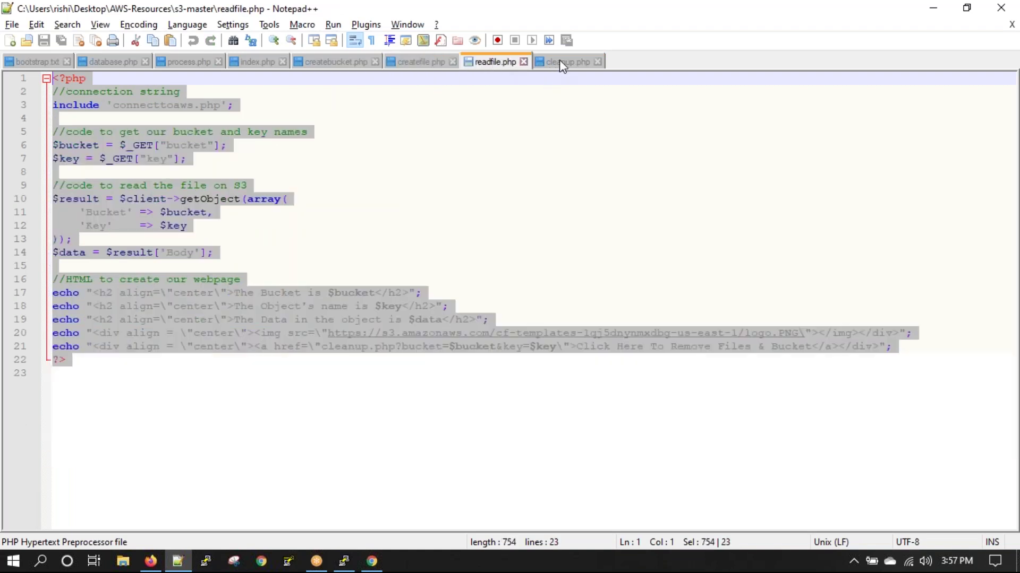
click(557, 61)
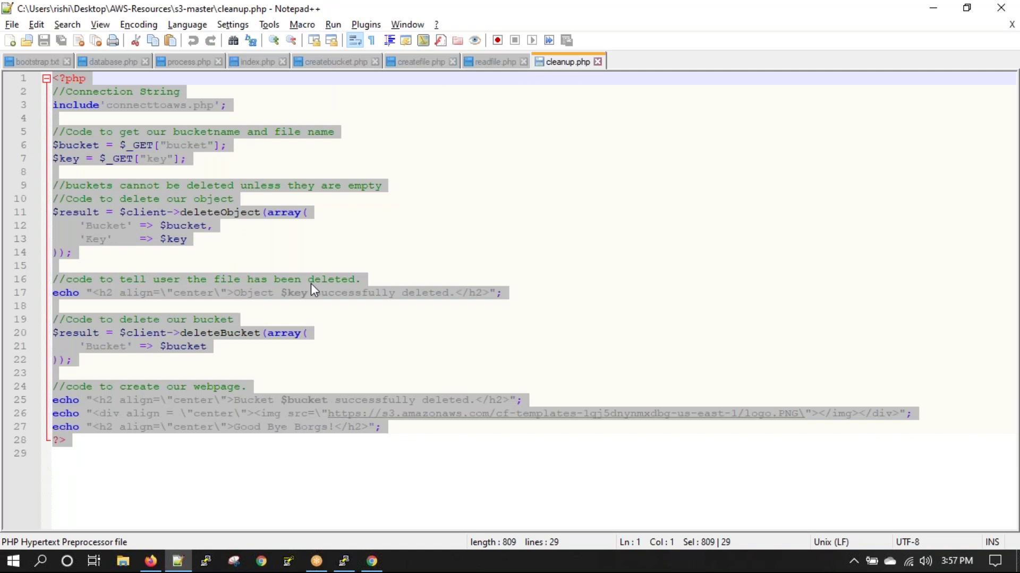
click(345, 63)
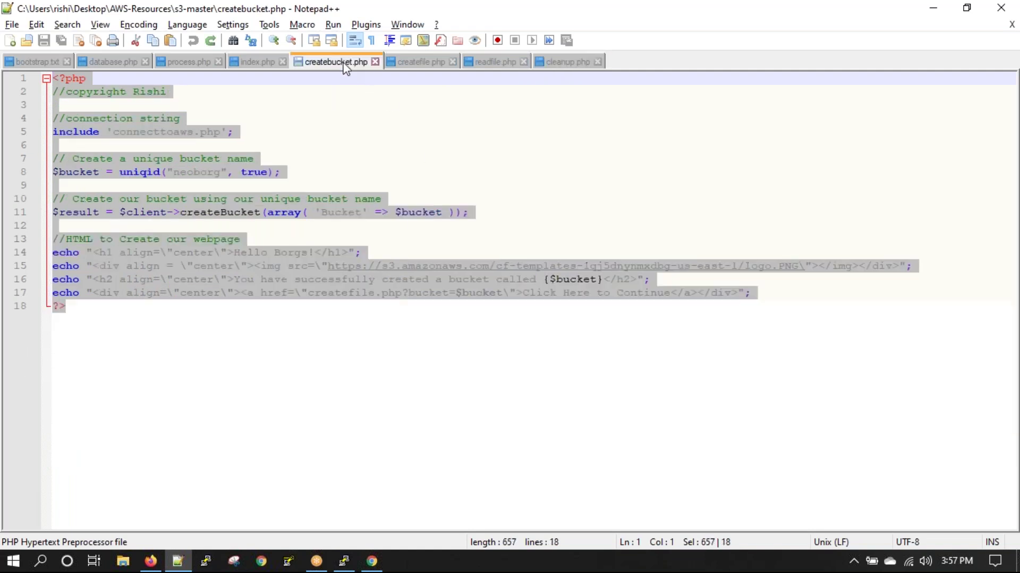
click(417, 61)
click(496, 63)
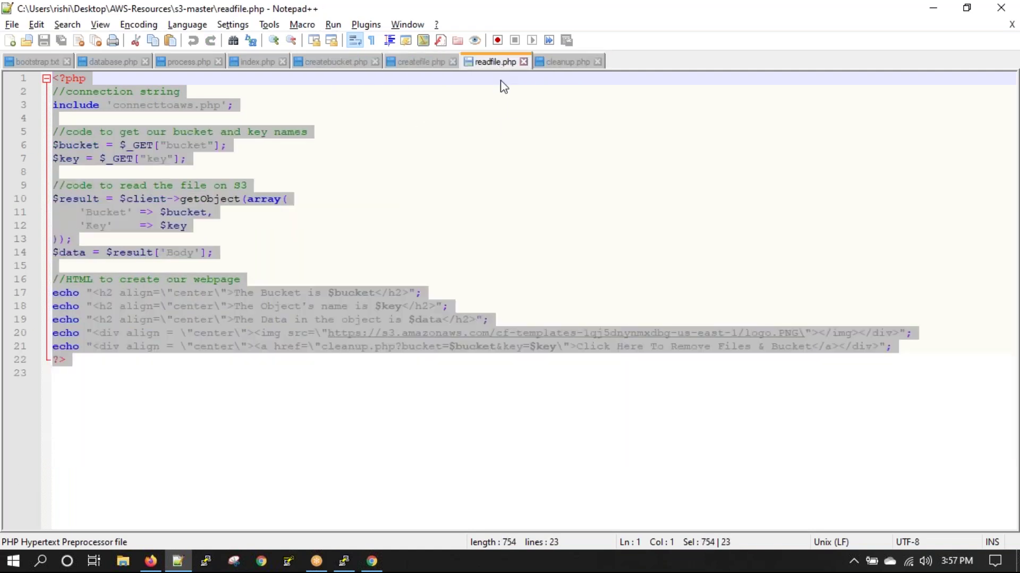
click(570, 62)
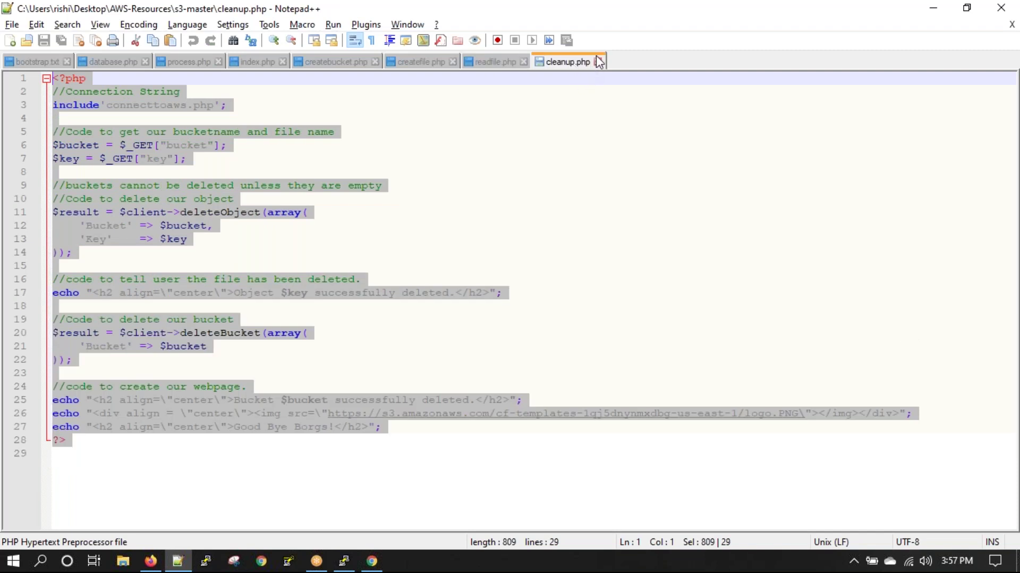
Step: Close cleanup.php, readfile.php, createfile.php and createbucket.php in Notepad++, and return to the PuTTY session to highlight the createbucket.php file name
click(597, 61)
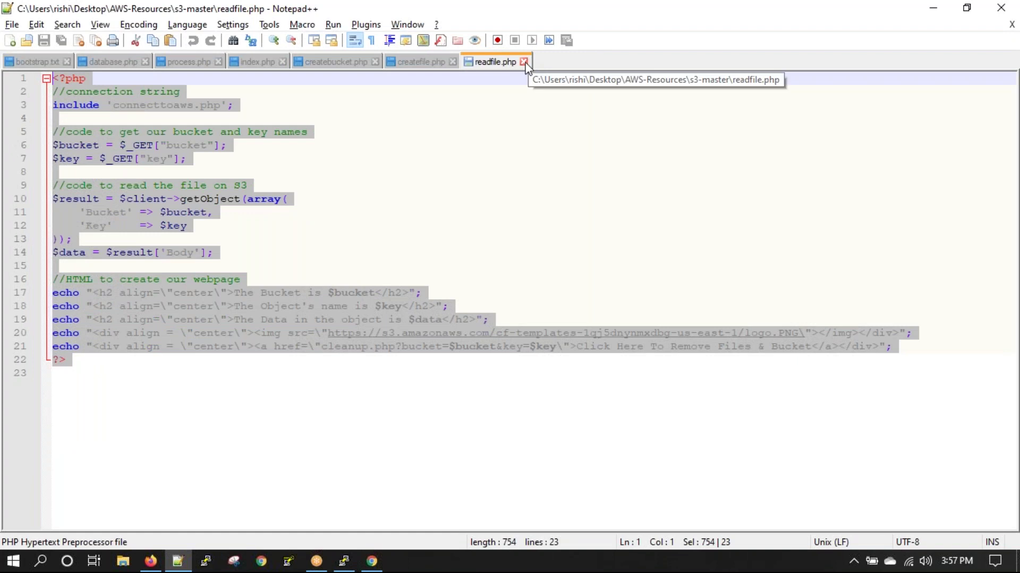
click(528, 62)
click(453, 62)
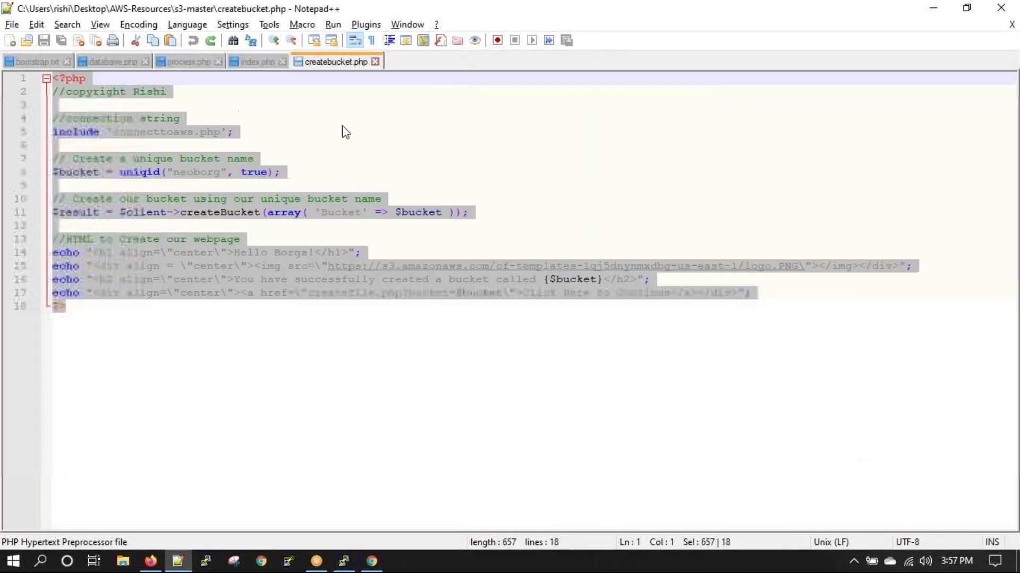
click(374, 62)
click(343, 562)
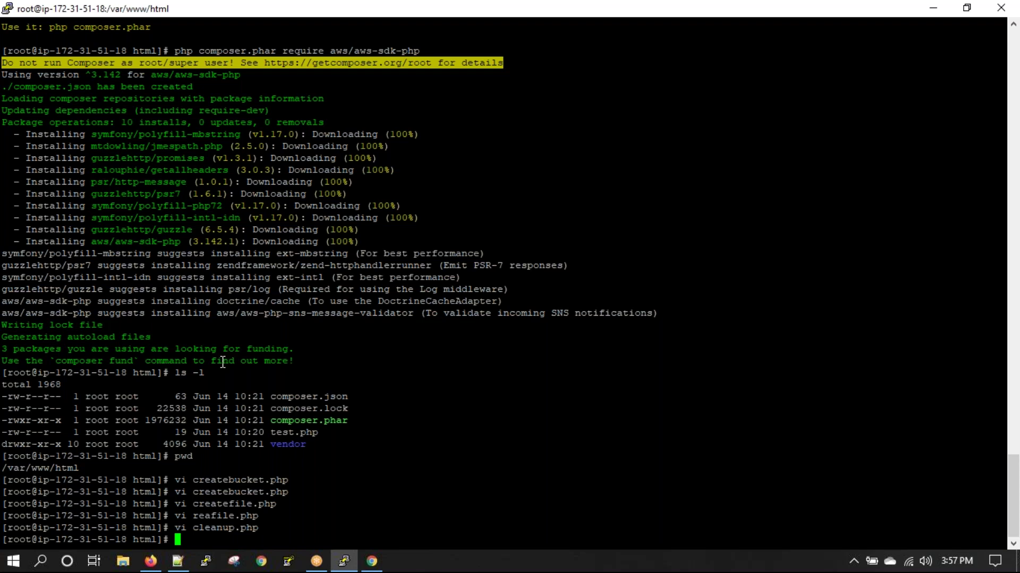
double_click(231, 480)
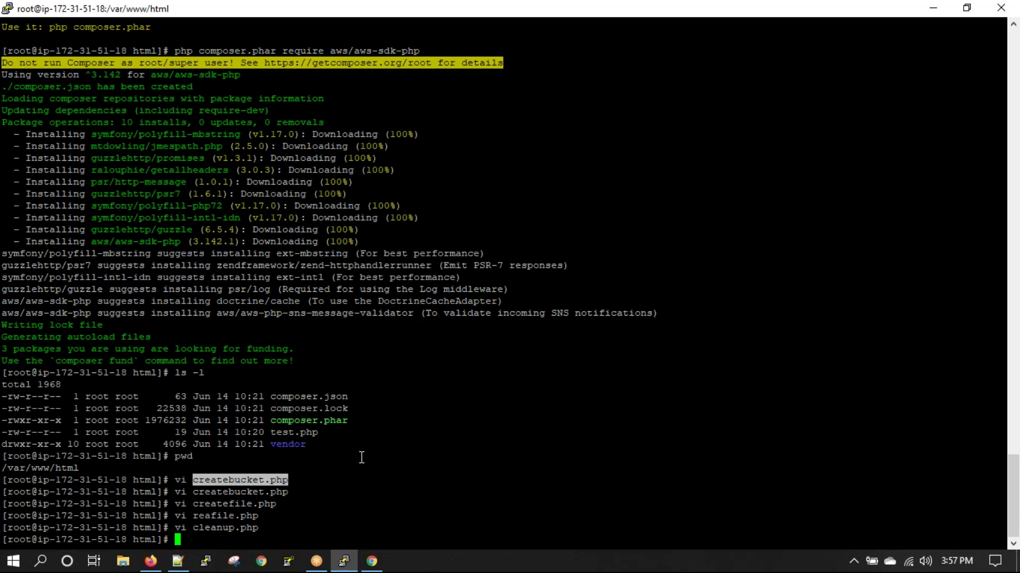
Step: Switch to the S3 console in Firefox and refresh the bucket list
click(151, 562)
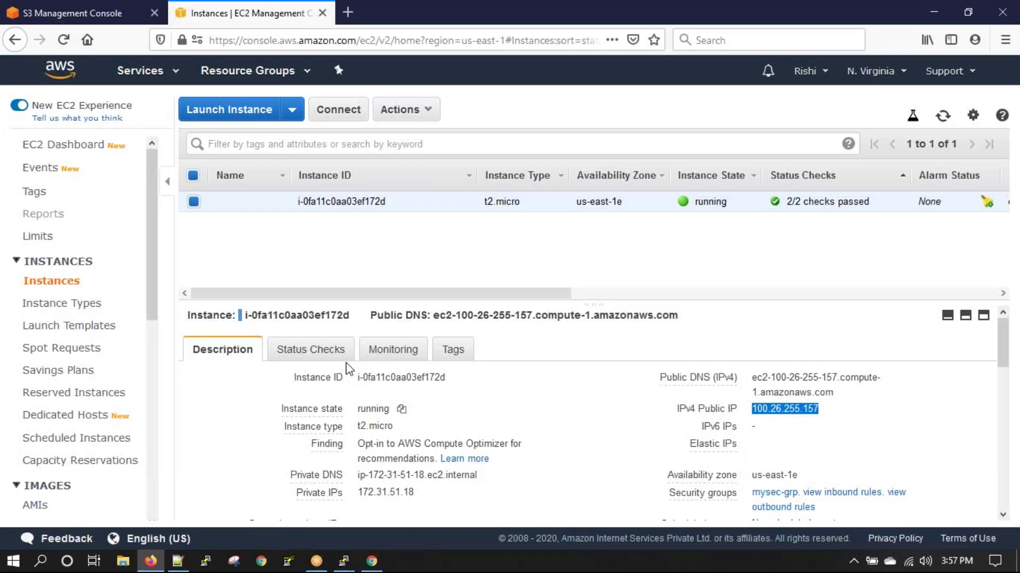
click(74, 14)
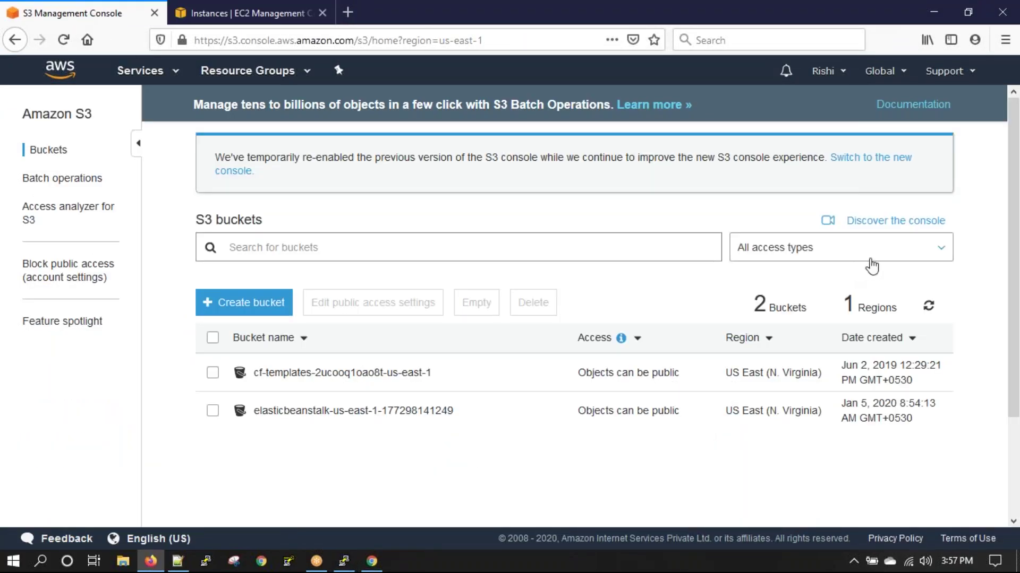
click(929, 306)
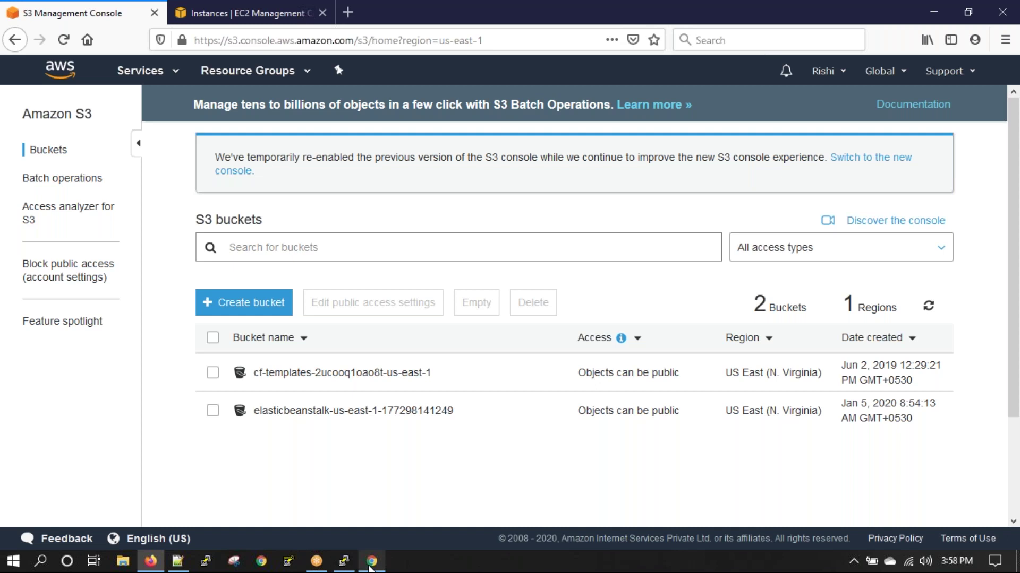
Step: Switch to Chrome and view the server's Apache test page and its address
click(372, 562)
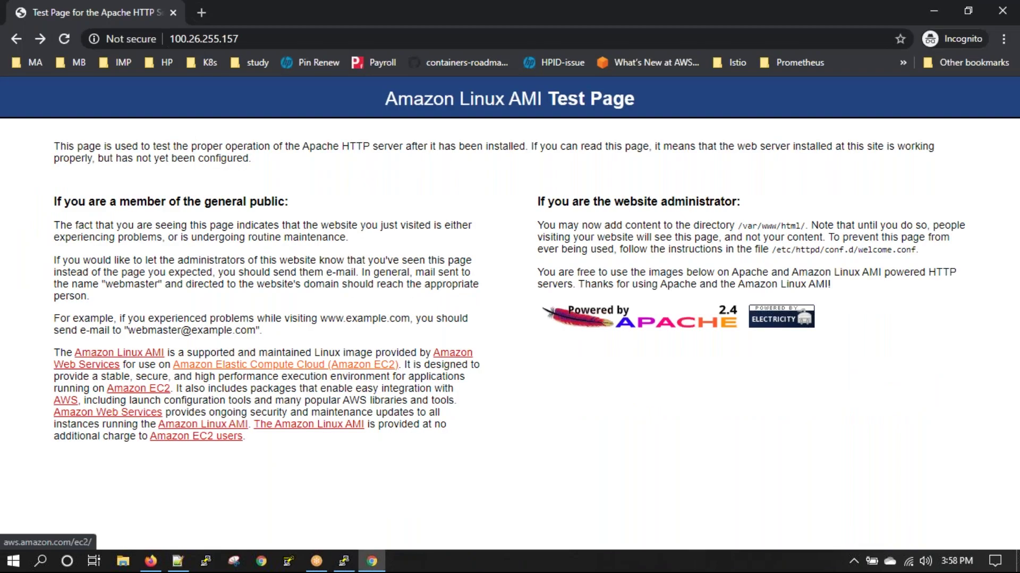
click(335, 38)
click(352, 36)
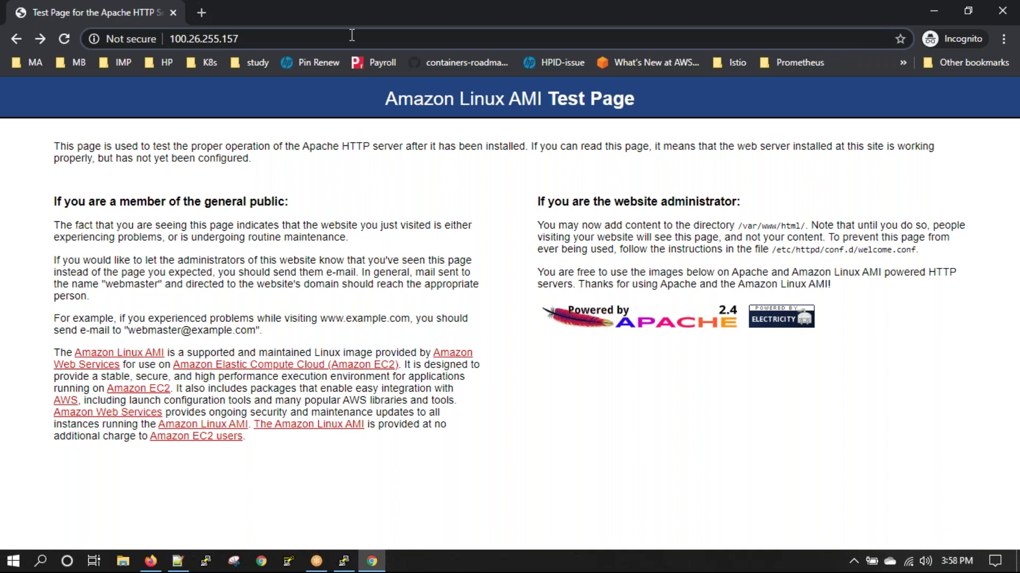
Step: Return to the PuTTY session, list the web folder's files in long format and check the new script files
click(344, 561)
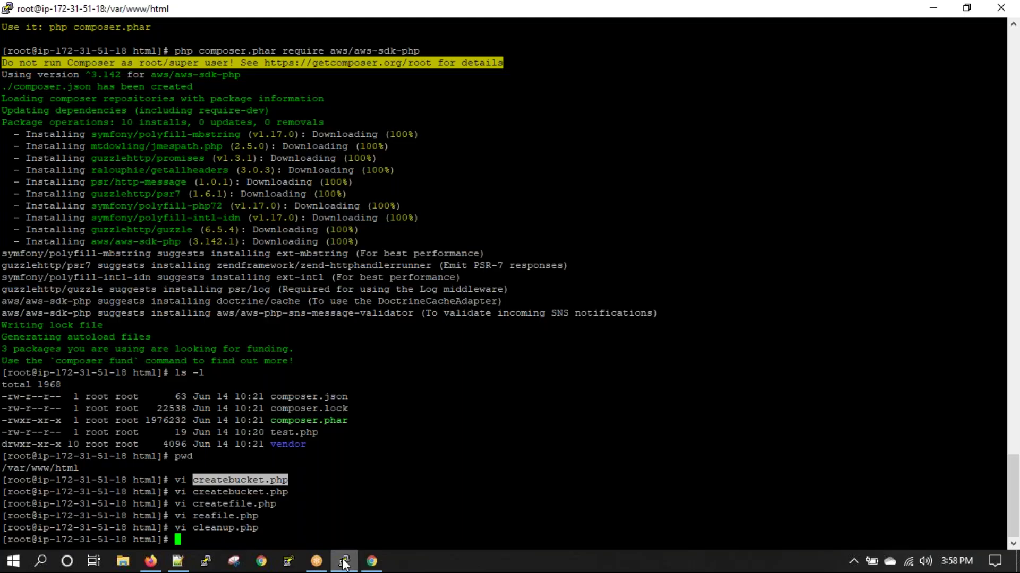
double_click(181, 481)
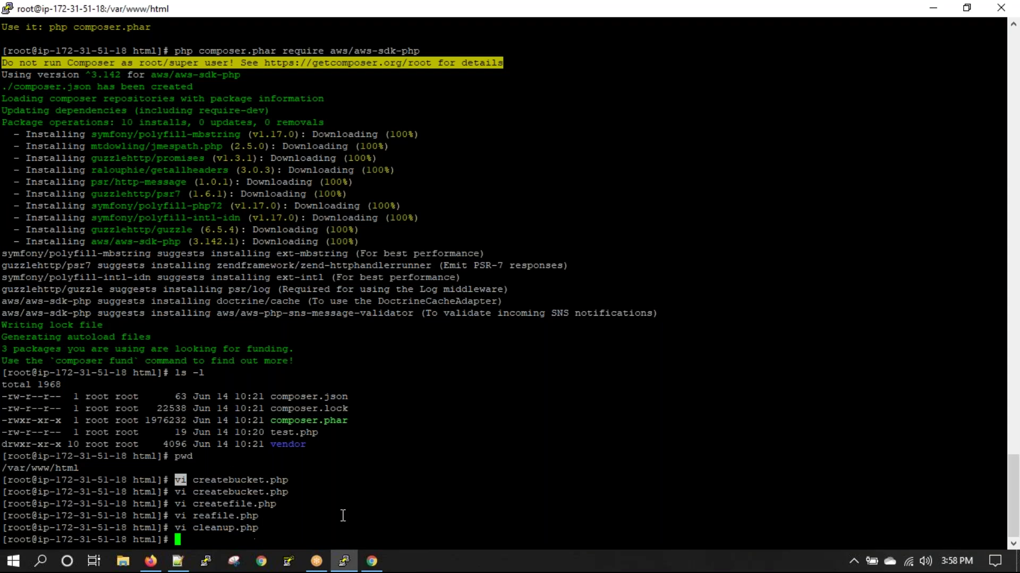
text(ls -)
key(Return)
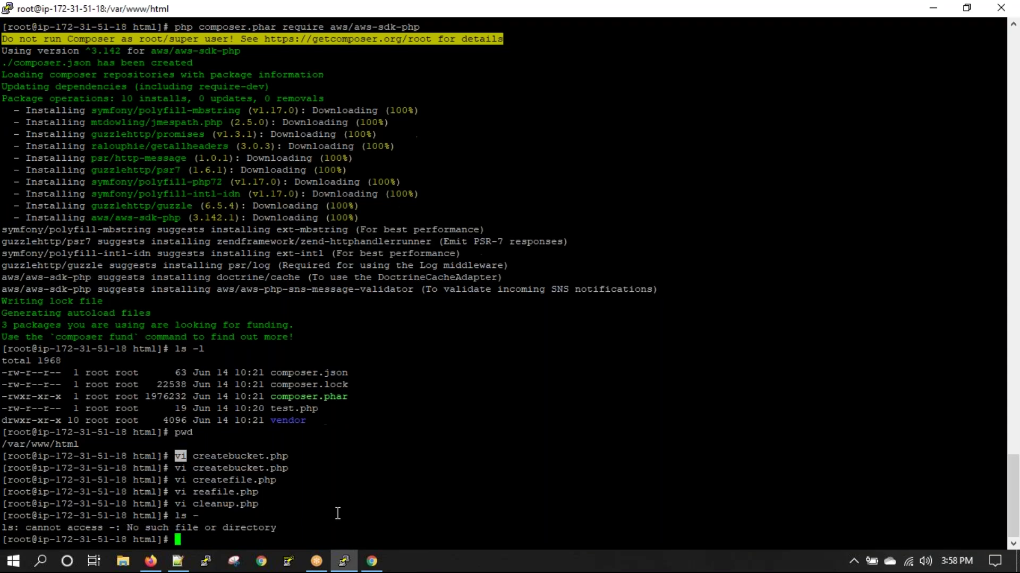
text(l s-l)
key(Return)
text(ls -l)
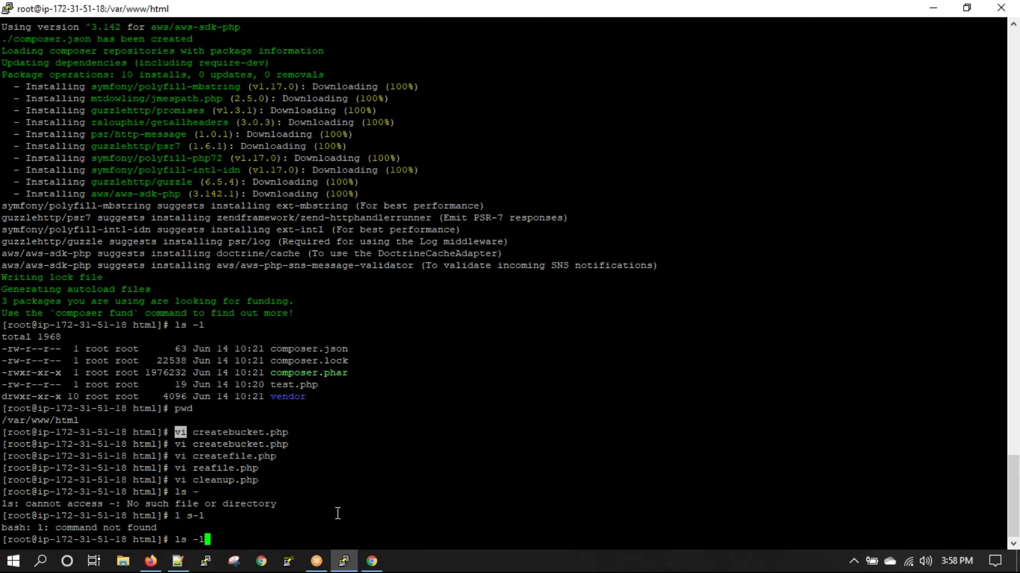
key(Return)
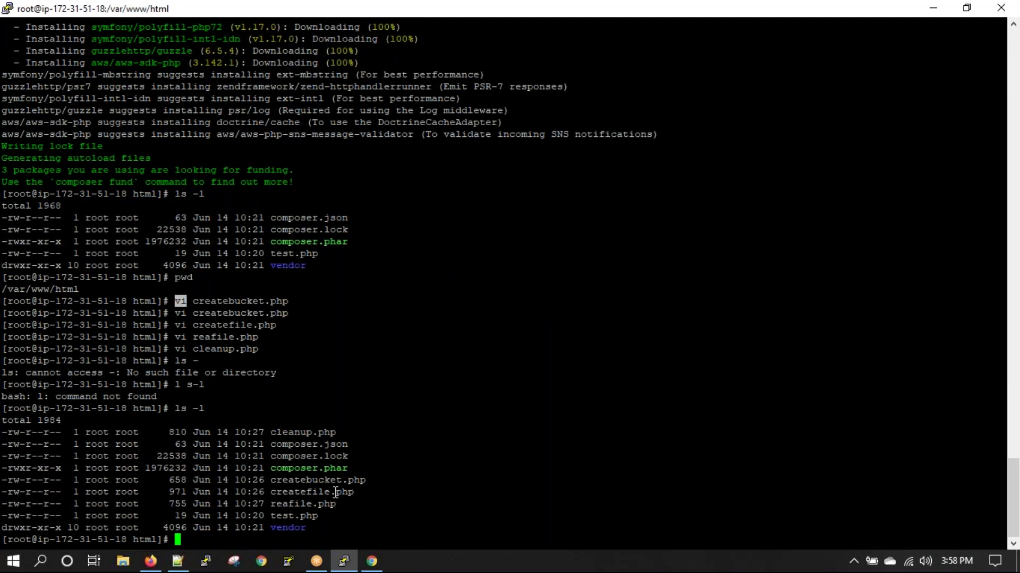
drag(271, 481, 347, 502)
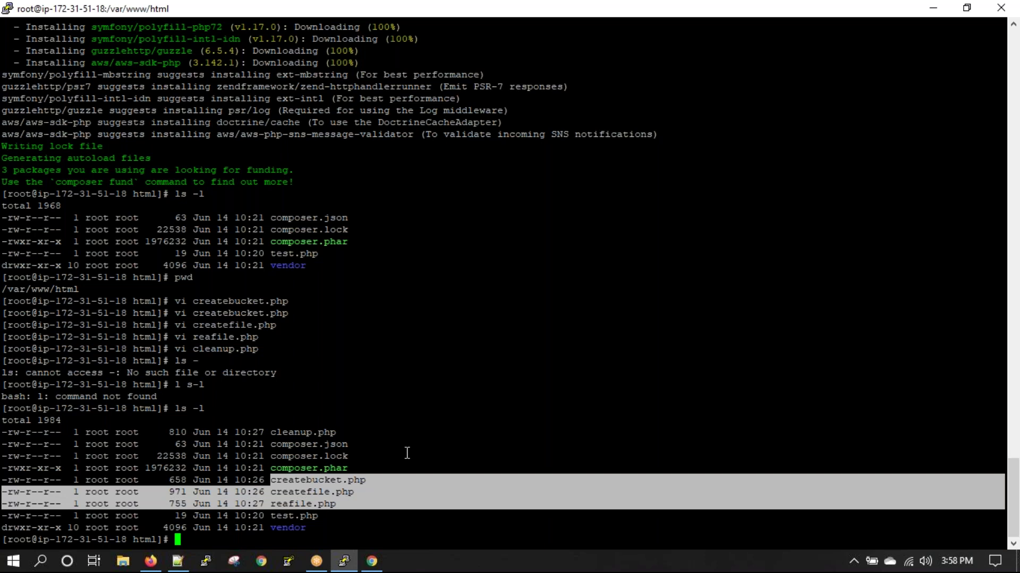
click(423, 409)
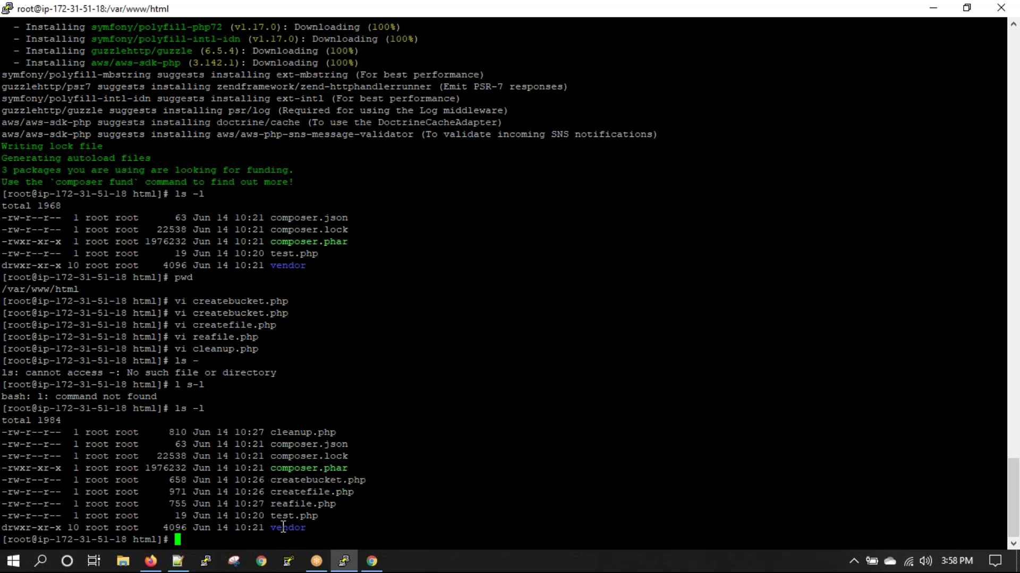
Step: Switch to Chrome and highlight the test page's introduction and its text for the general public
click(371, 562)
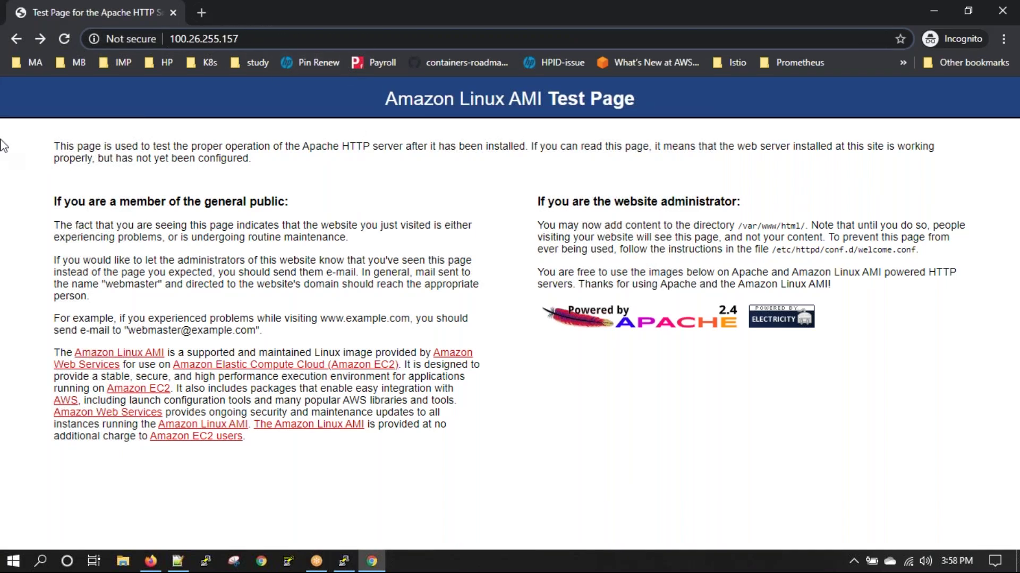
drag(51, 98, 635, 441)
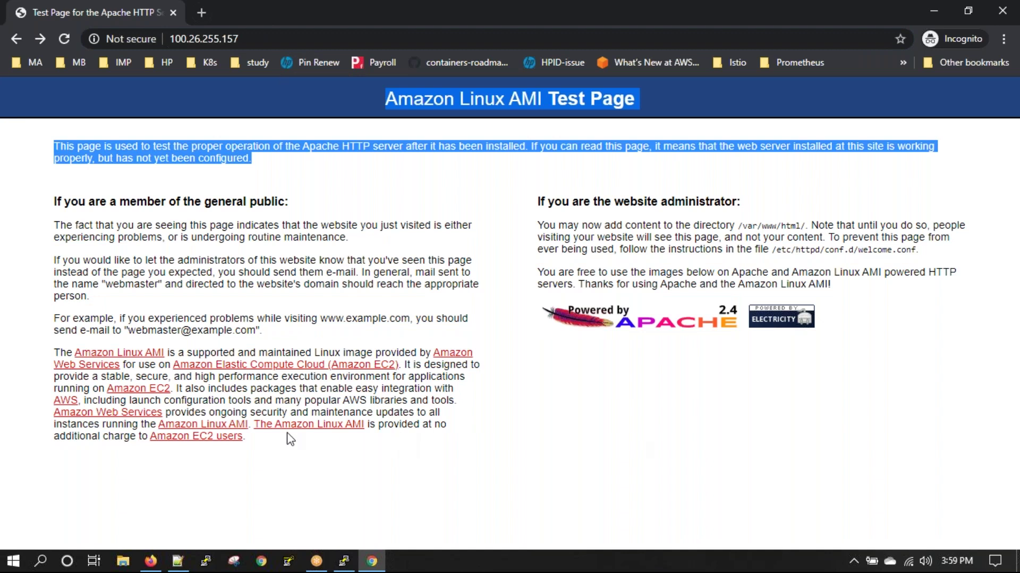
click(257, 446)
drag(257, 446, 64, 136)
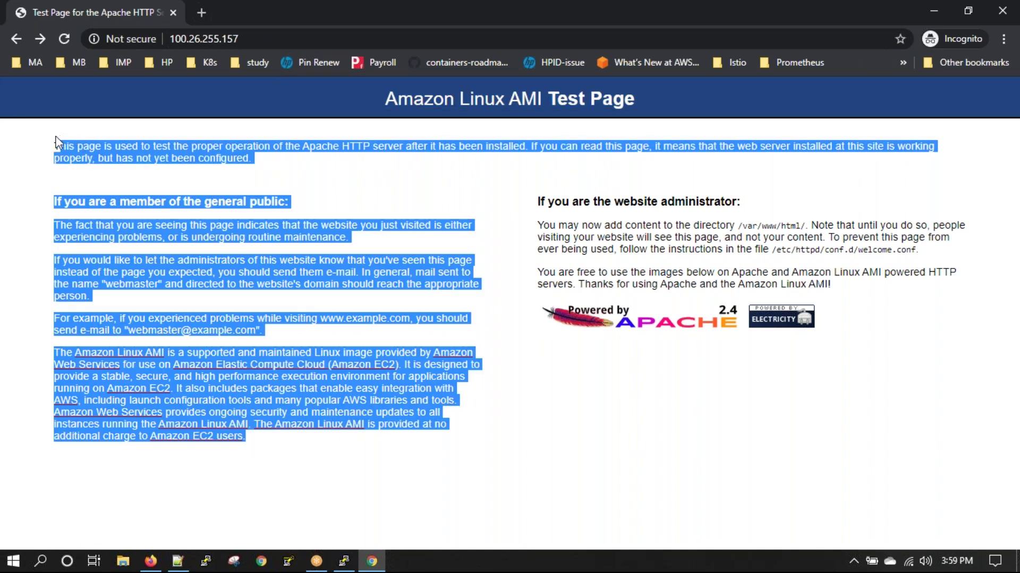
Step: Return to the PuTTY session, print the current working directory and highlight createbucket.php in the file listing
click(555, 354)
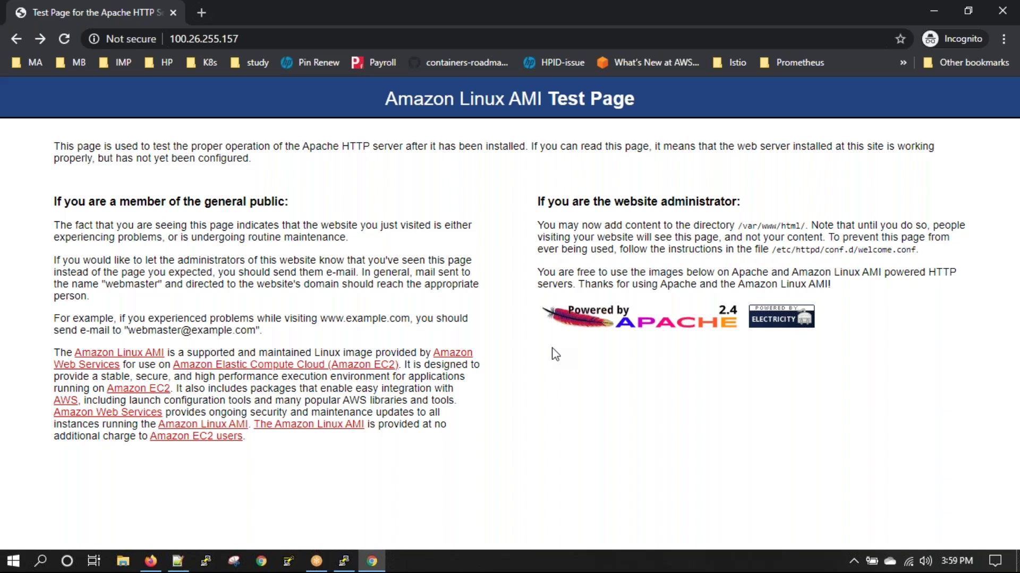
click(344, 562)
text(pwd)
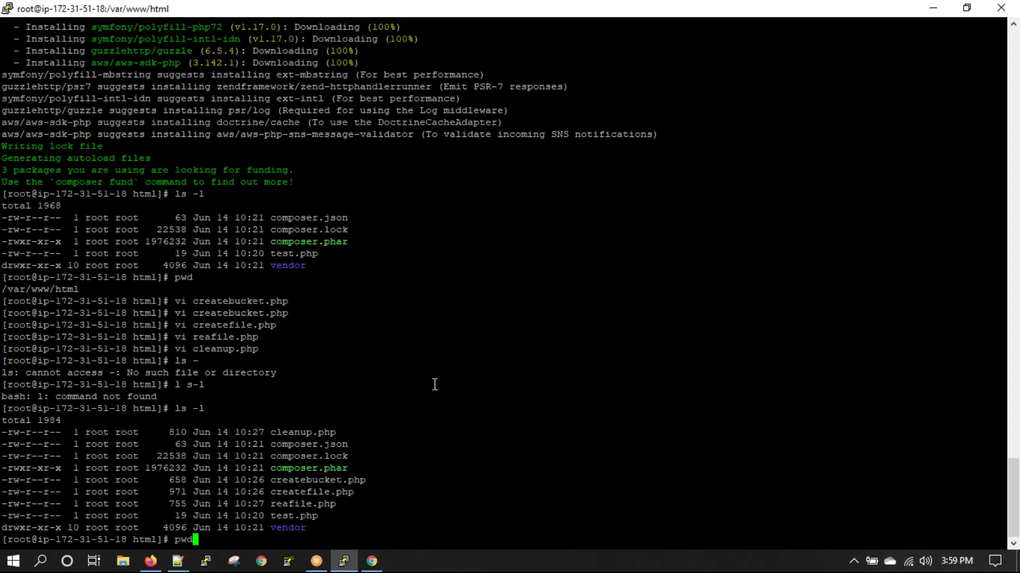
key(Return)
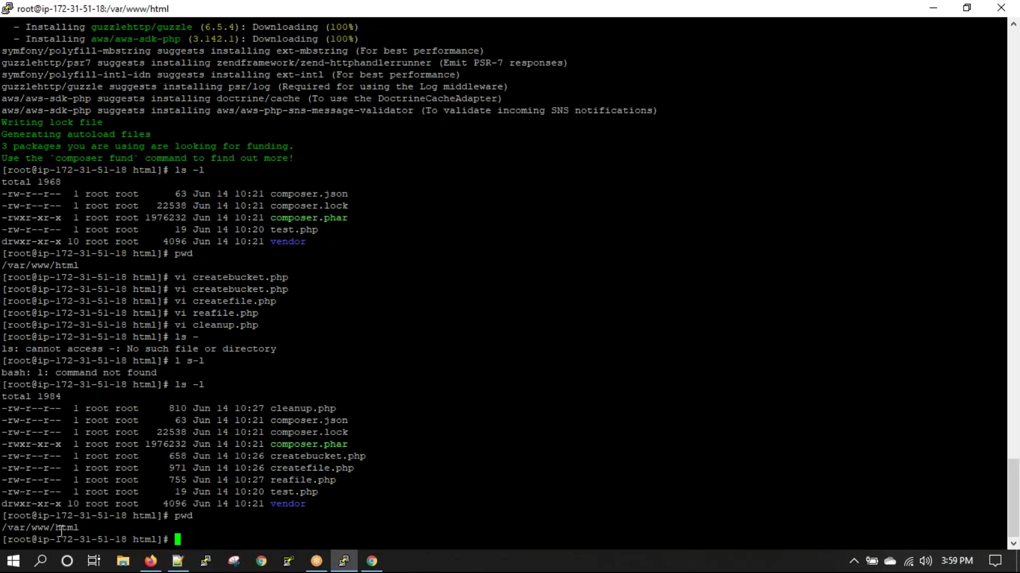
double_click(312, 456)
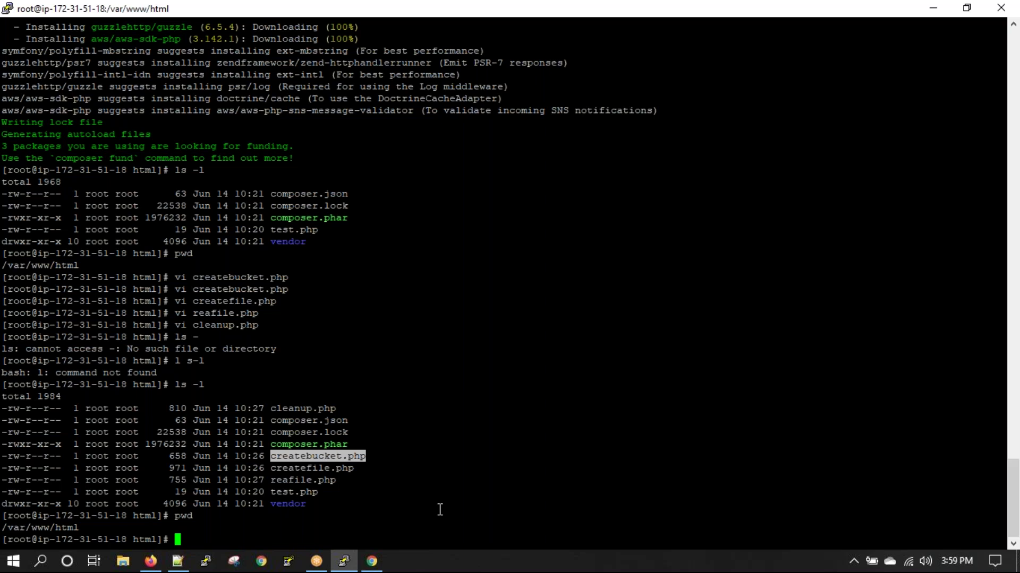
Step: Open a new file named index.html in vi in the web folder
text(vi ined)
key(BackSpace)
key(BackSpace)
text(dex.html)
key(Return)
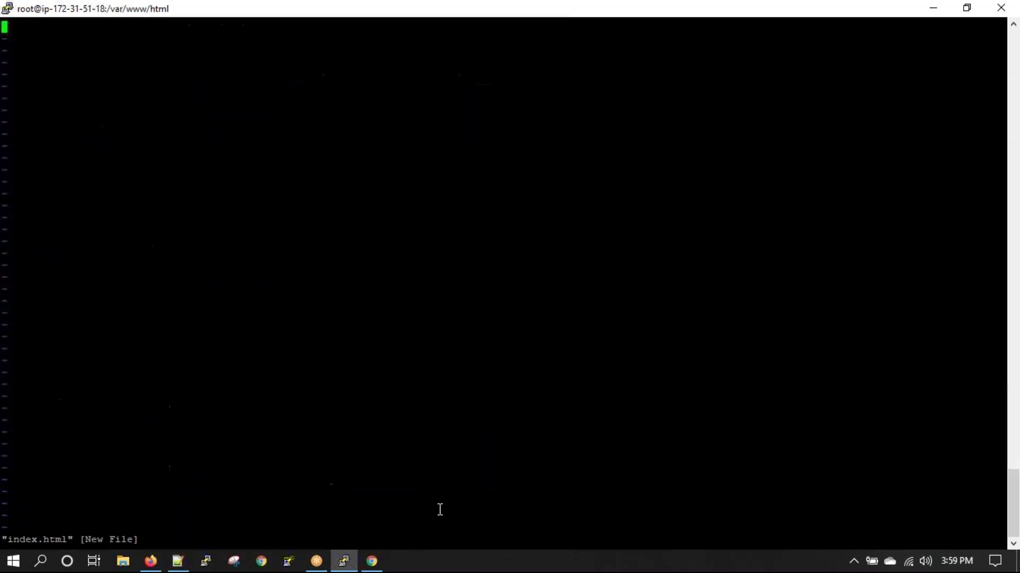
Step: Enter "hi there this is an pho application" as the text of index.html, save the file and quit vi
text(ihi there is)
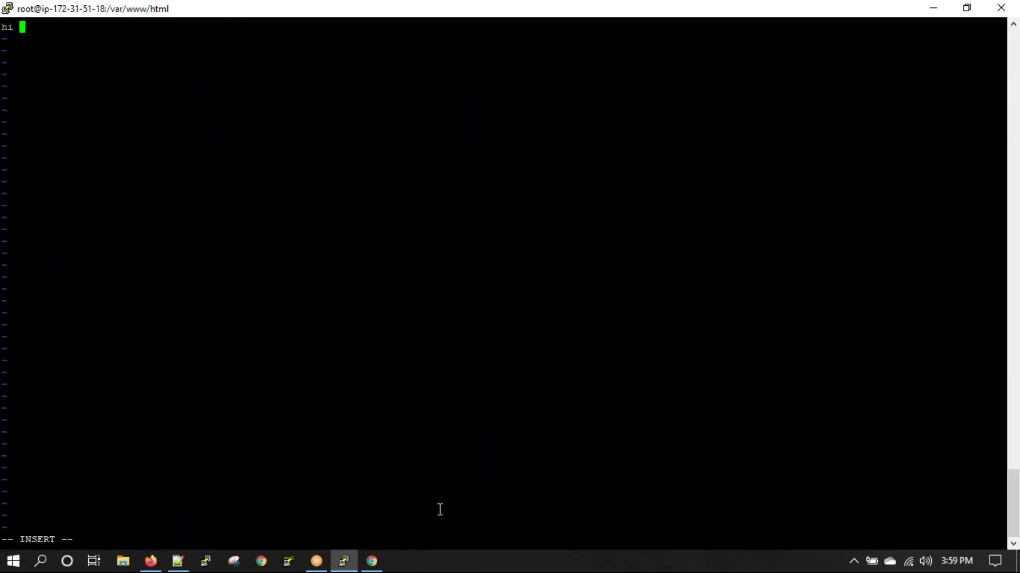
key(BackSpace)
key(BackSpace)
text(this is an )
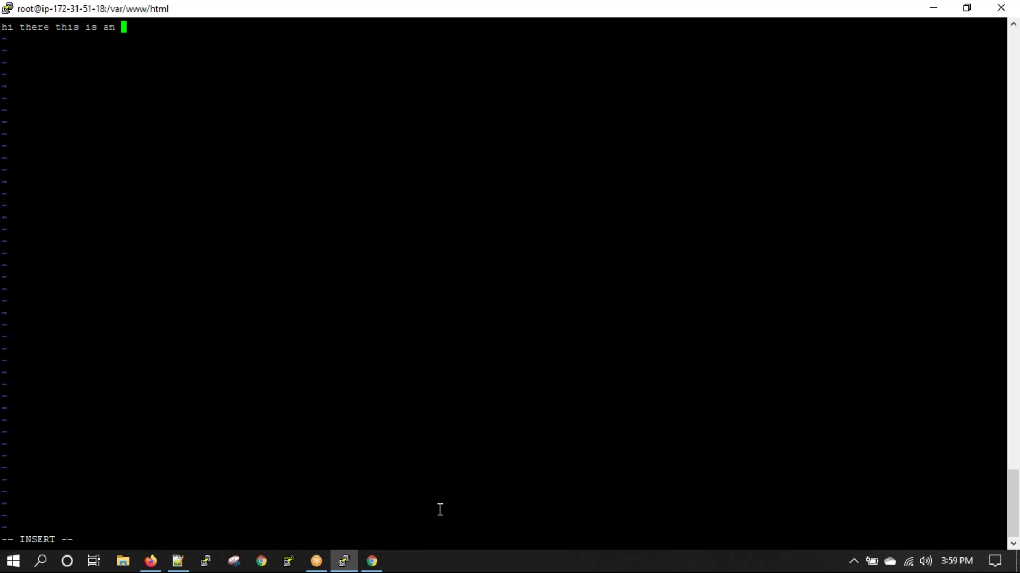
text(p)
text(pplicayion)
key(BackSpace)
key(BackSpace)
key(BackSpace)
key(BackSpace)
key(BackSpace)
text(tiin)
key(BackSpace)
key(BackSpace)
text(on)
key(Escape)
text(:wq!)
key(Return)
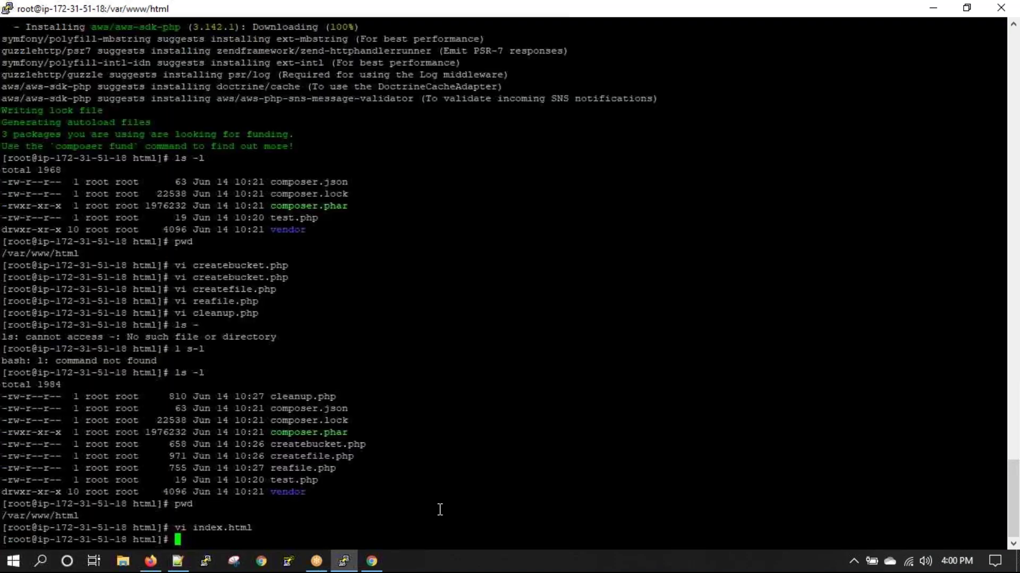
Step: Switch to Chrome, reload the server's root page and highlight its text
double_click(223, 527)
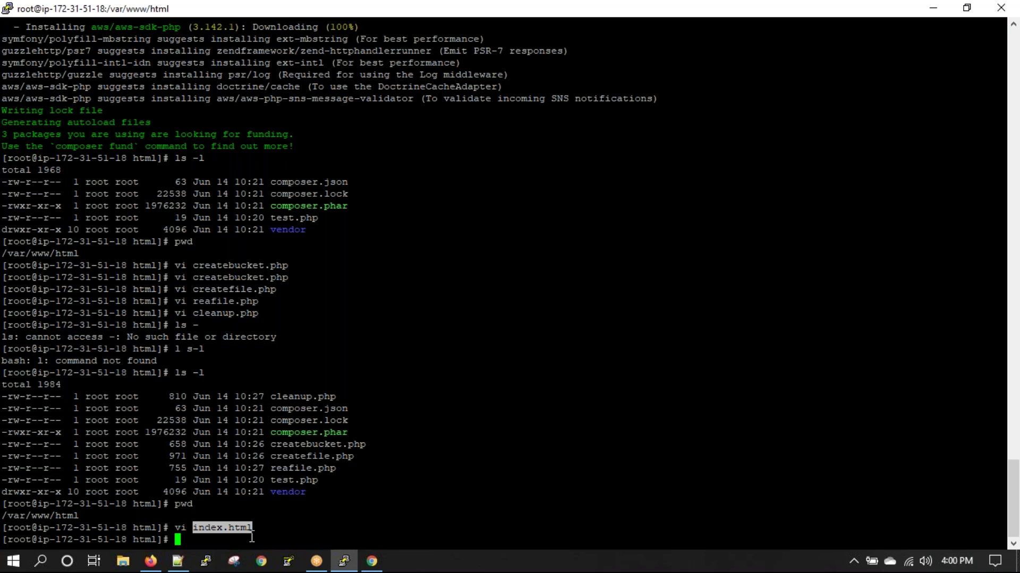
click(372, 561)
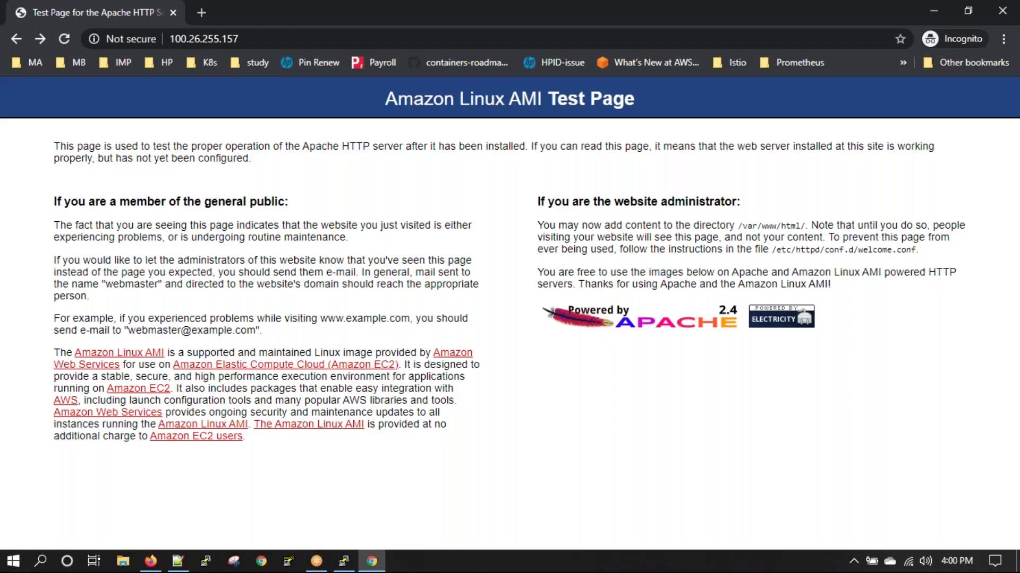
click(64, 38)
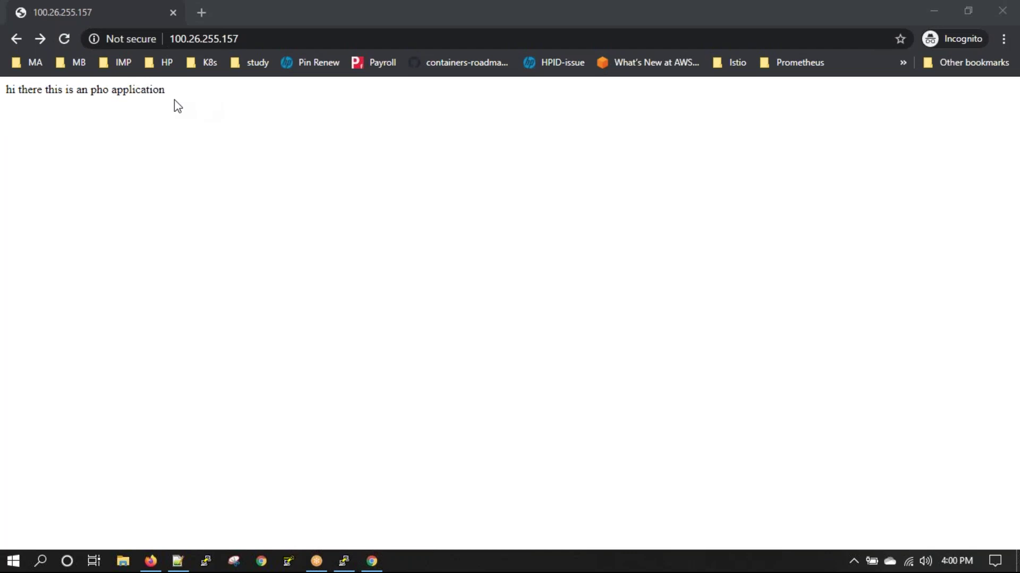
drag(6, 91, 170, 97)
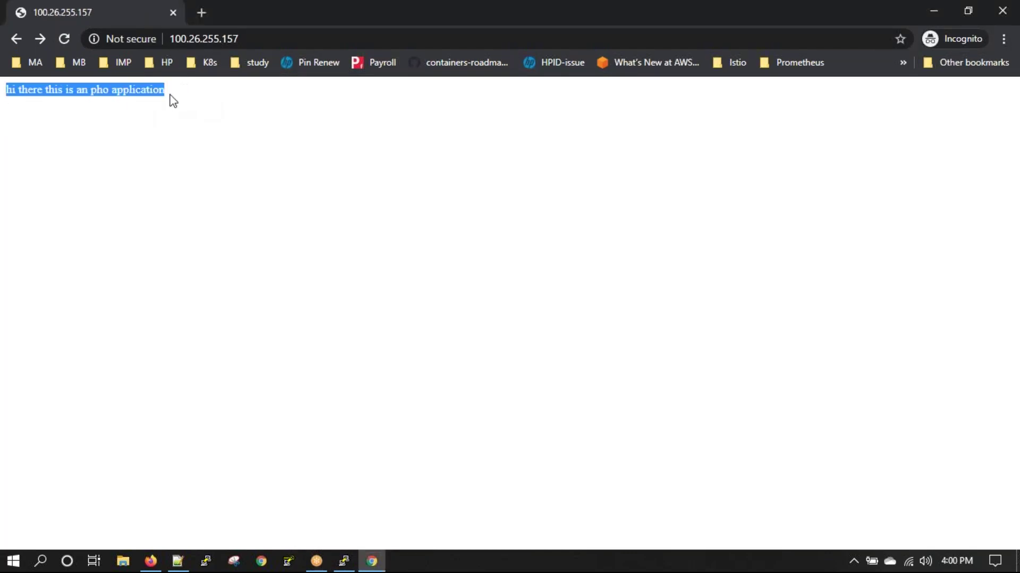
Step: Load 100.26.255.157/index.html in the browser
click(326, 39)
click(326, 40)
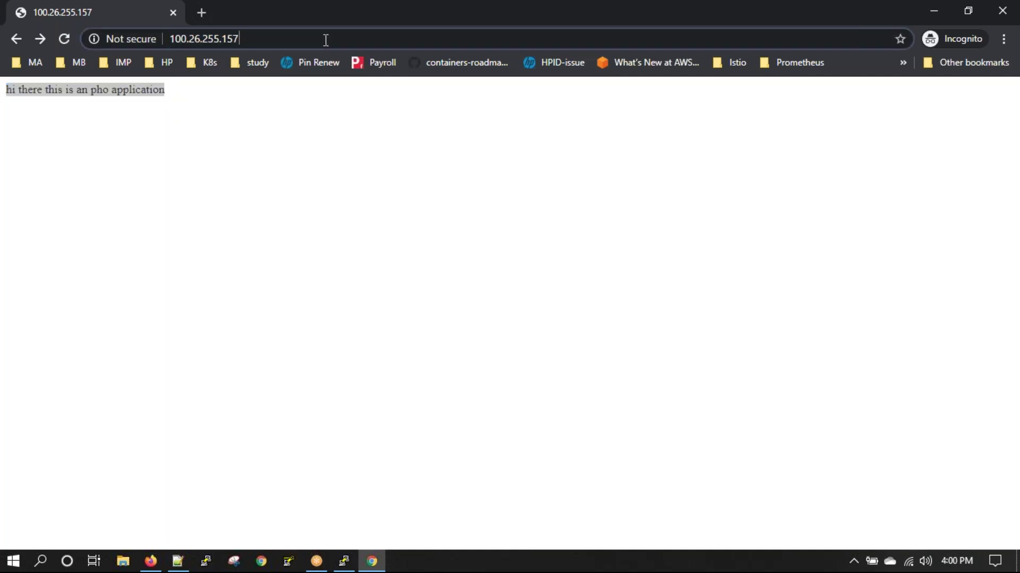
text(/index.html)
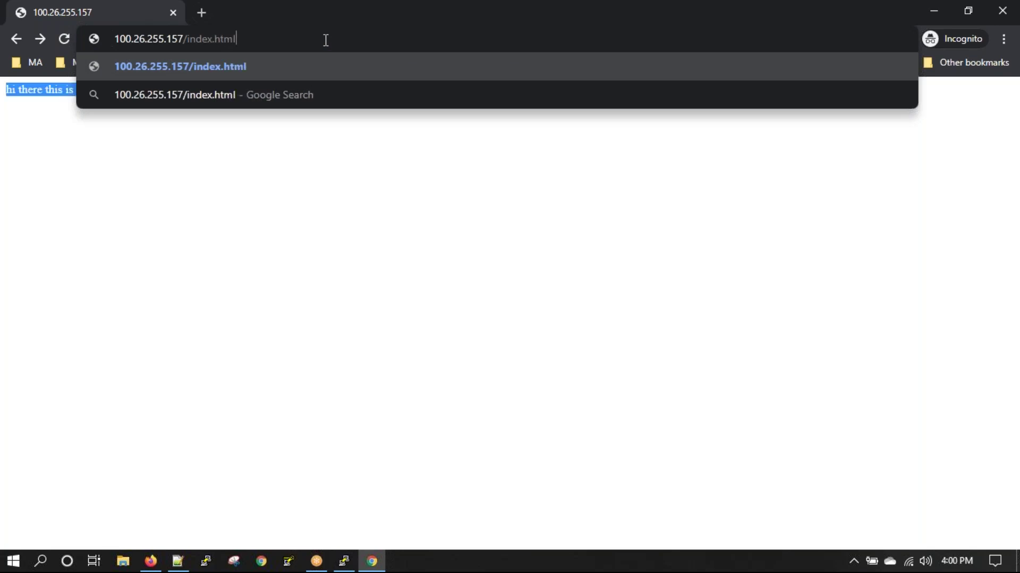
key(Return)
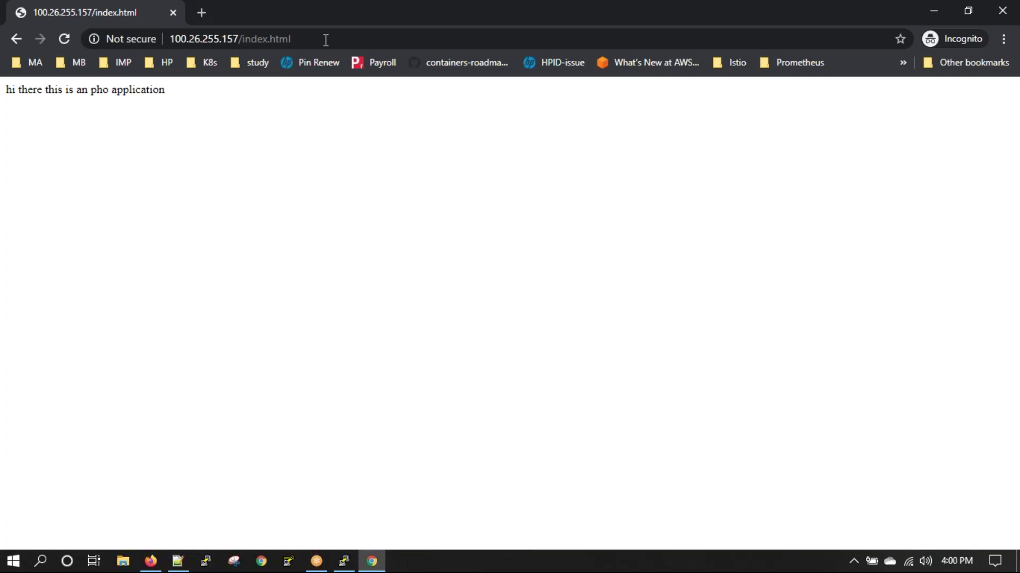
Step: Copy the file name test.php from the PuTTY listing, load 100.26.255.157/test.php in Chrome and look through the PHP information page
click(344, 561)
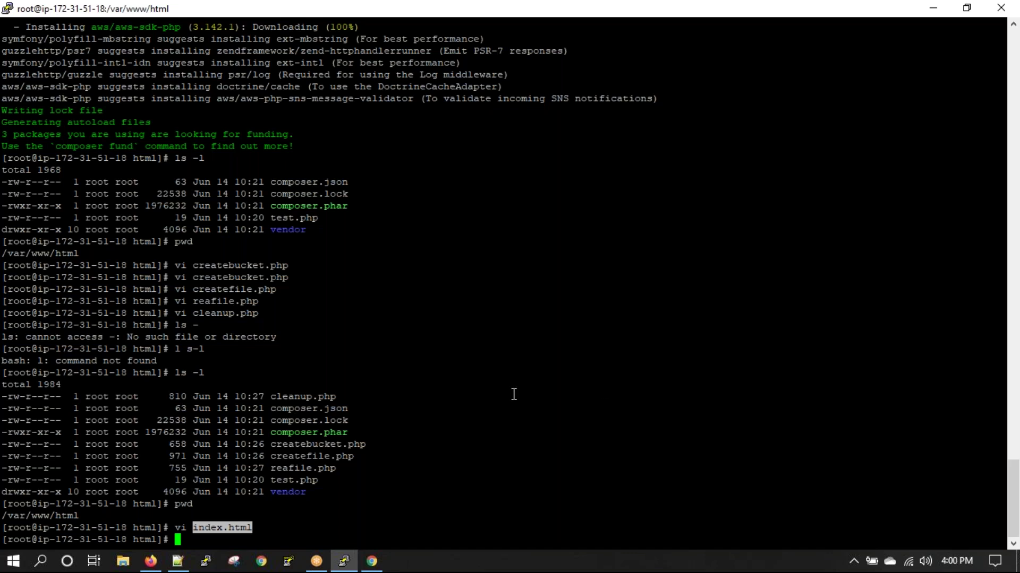
double_click(303, 481)
key(ctrl+c)
click(372, 562)
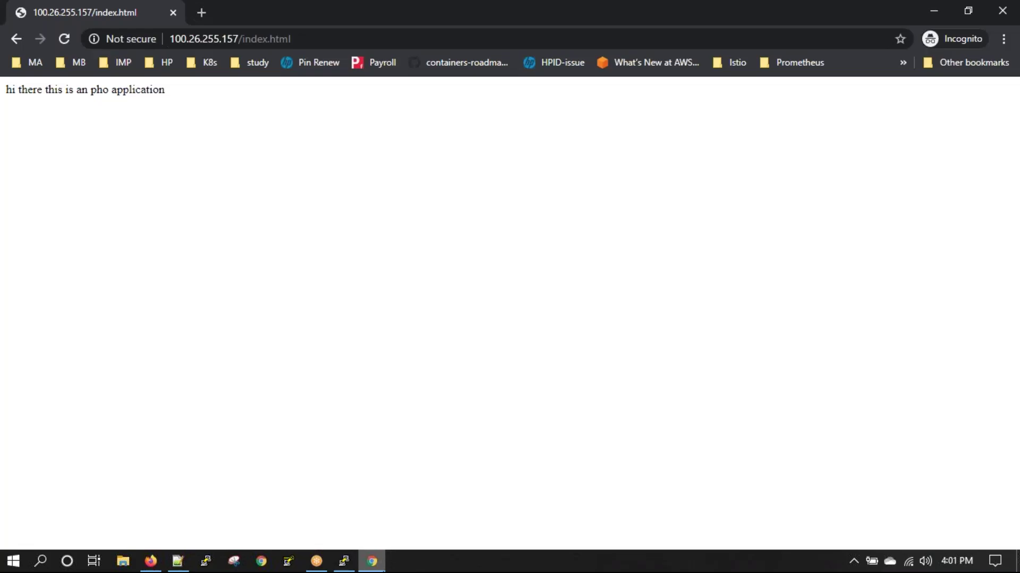
drag(243, 39, 414, 36)
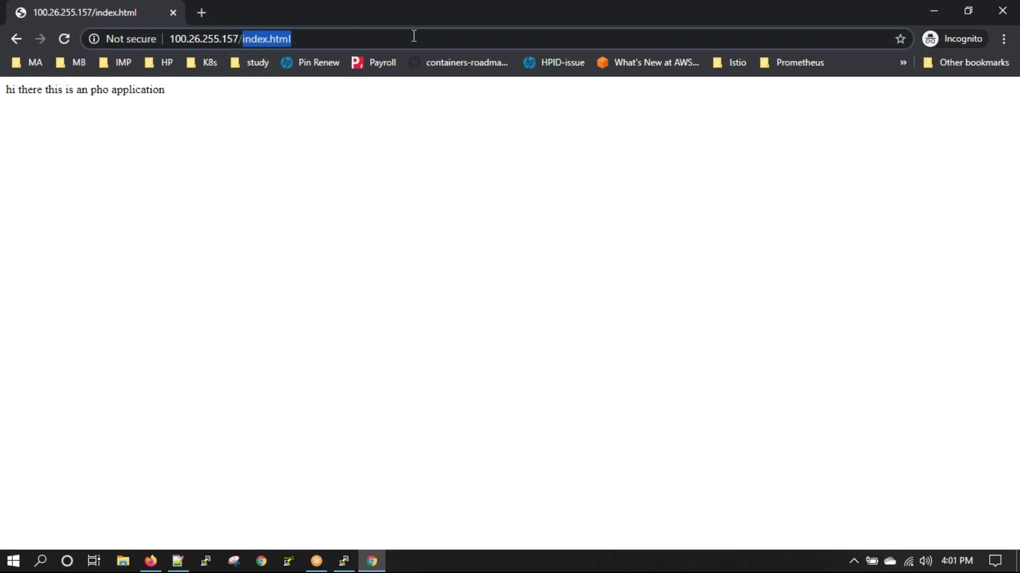
key(ctrl+v)
key(Return)
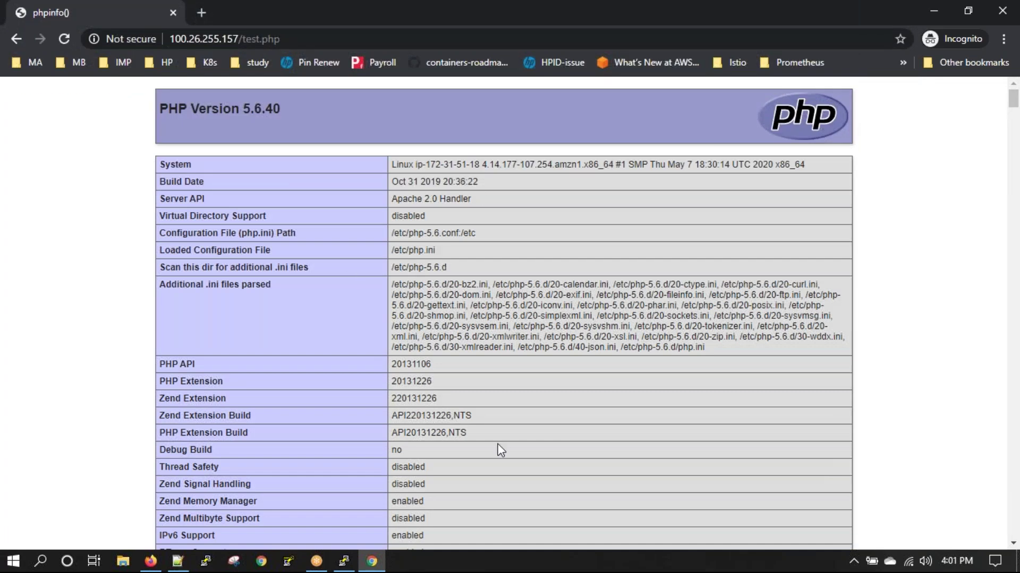
scroll(498, 448, down, 8)
scroll(493, 444, down, 5)
scroll(492, 444, up, 15)
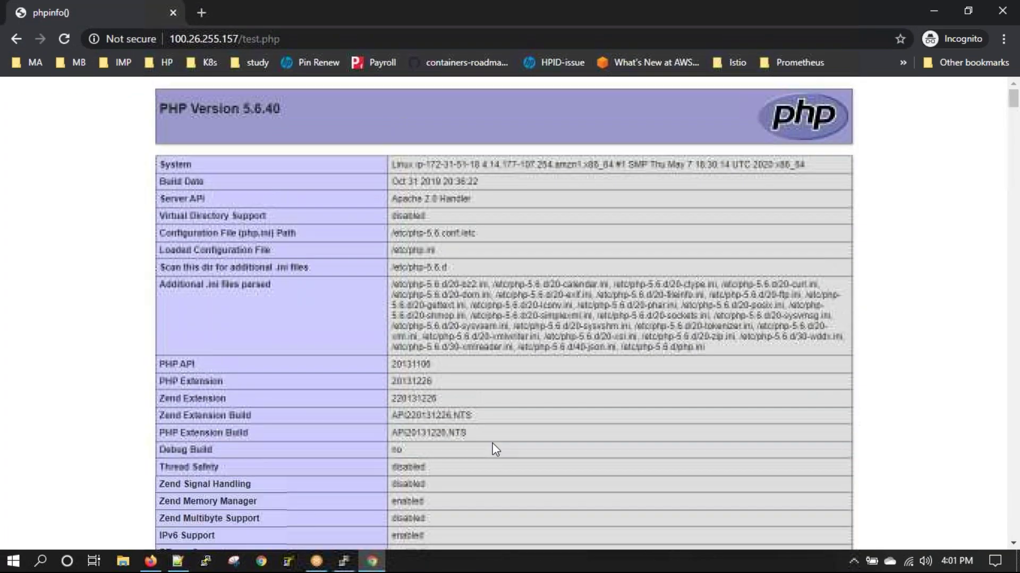
Step: Copy the file name createbucket.php from the PuTTY listing and run the script in Chrome at 100.26.255.157/createbucket.php
click(344, 561)
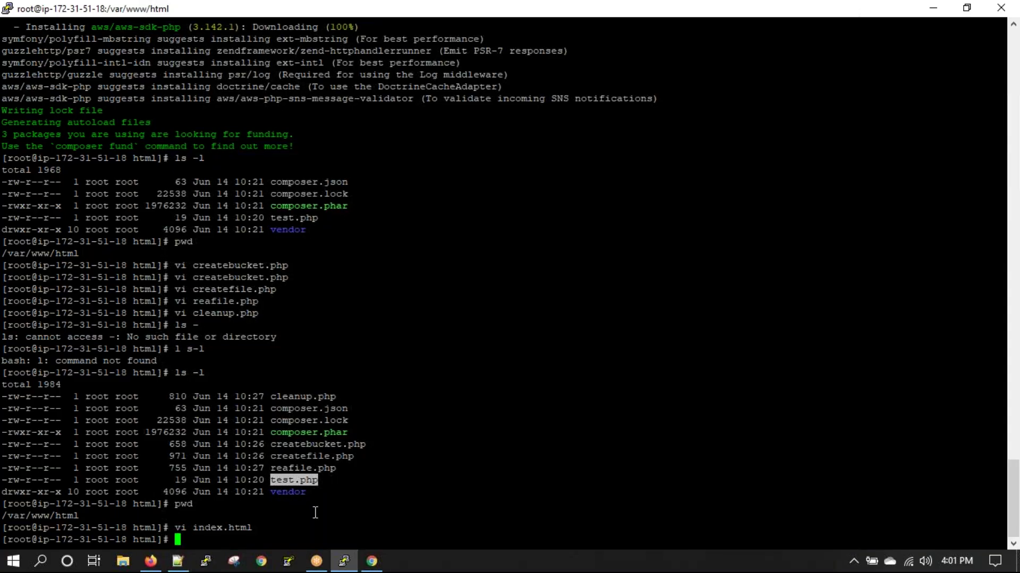
double_click(311, 448)
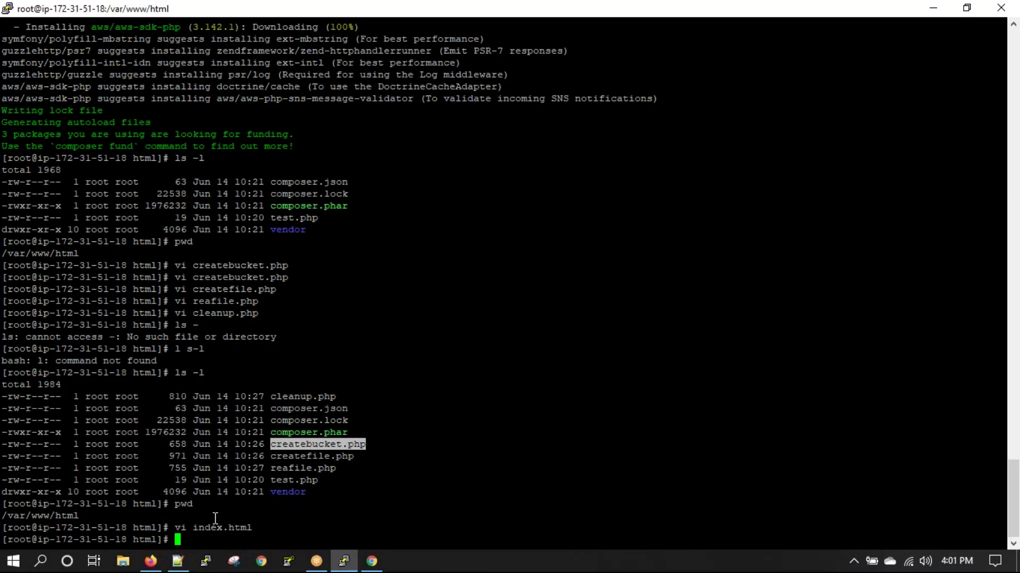
click(372, 561)
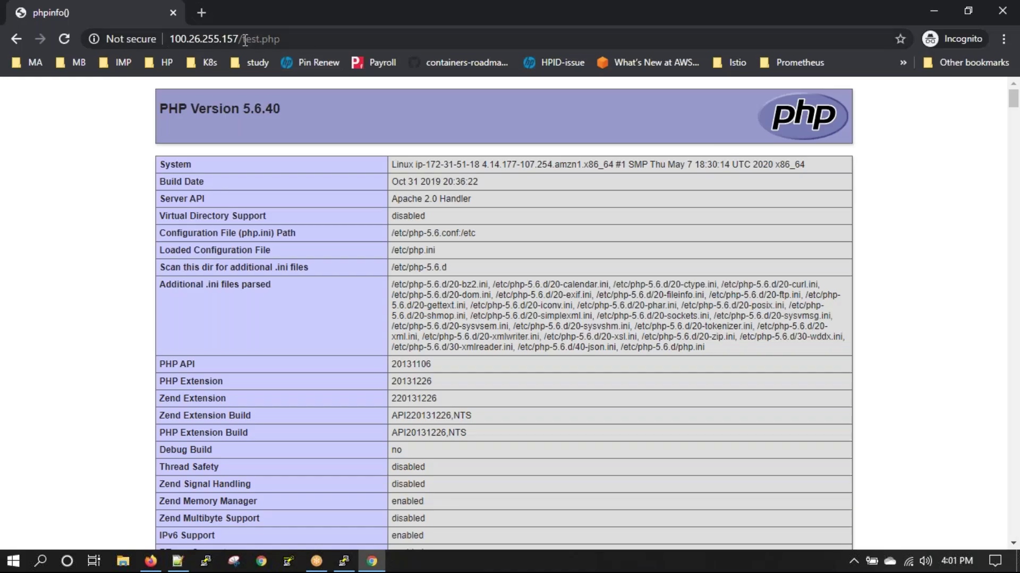
drag(243, 40, 323, 48)
text(createbucket.php)
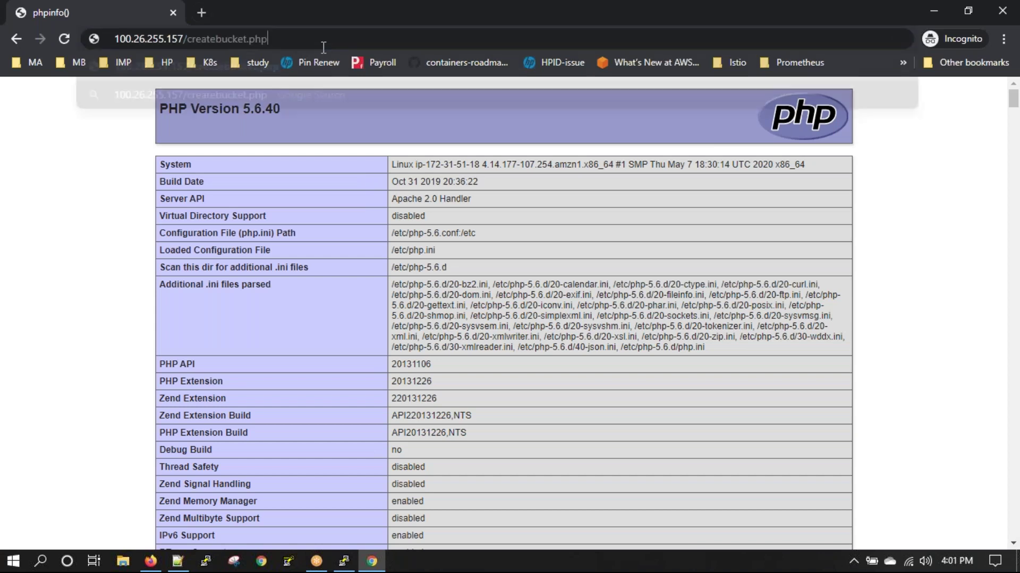
key(Return)
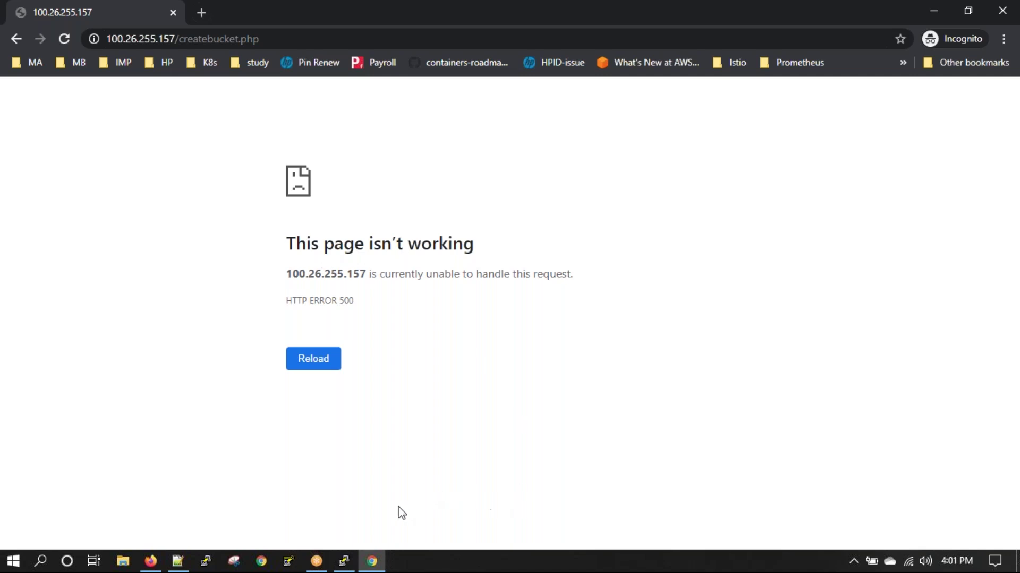
Step: Switch to the S3 console in Firefox and open the account menu
click(344, 562)
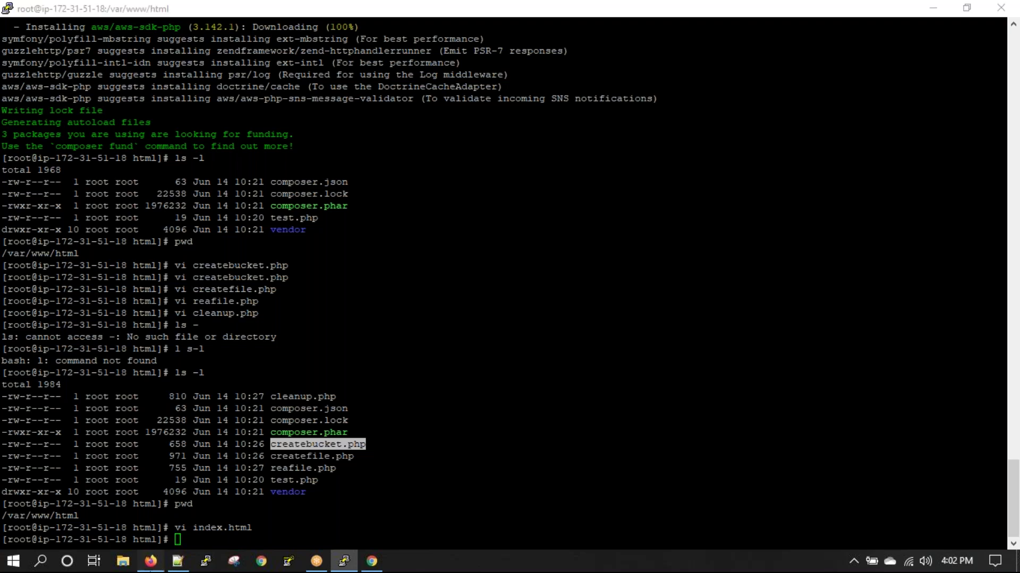
click(154, 561)
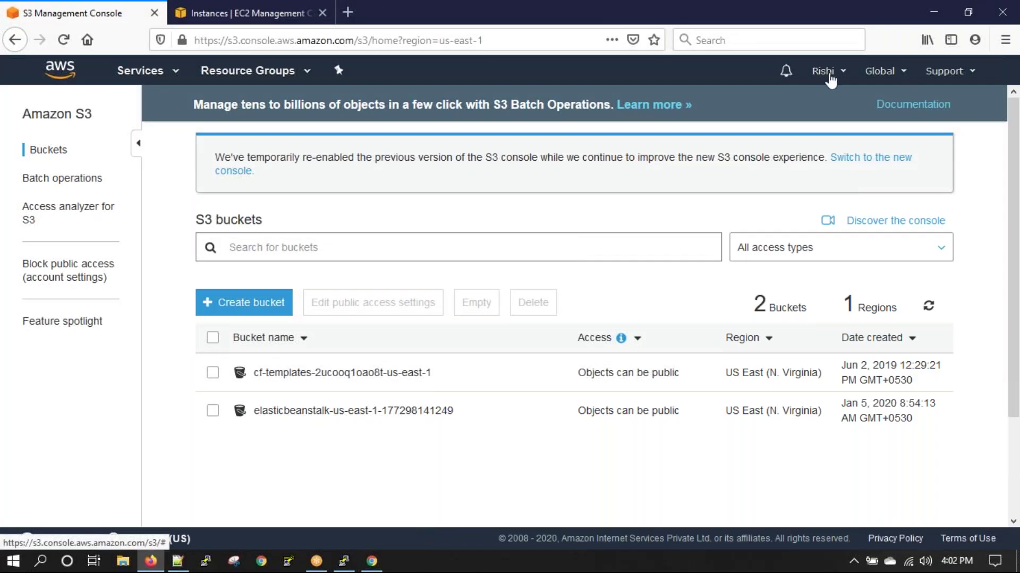
click(833, 75)
click(822, 80)
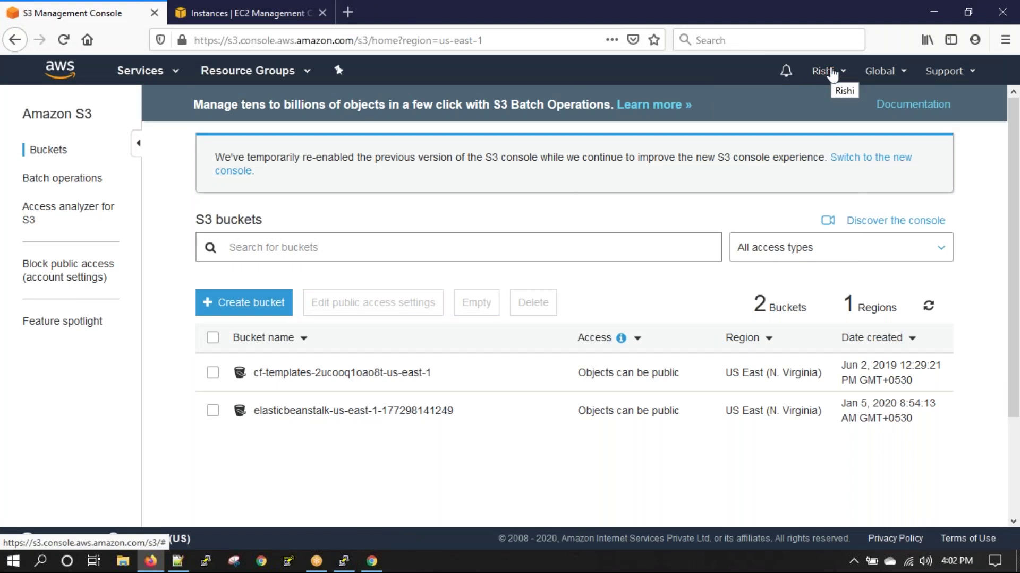
click(237, 300)
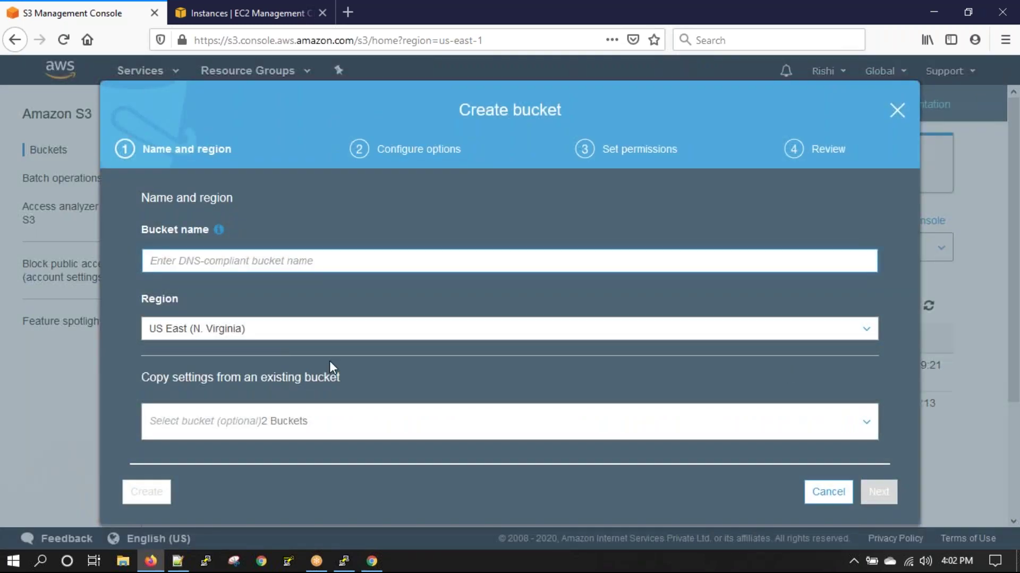
click(897, 110)
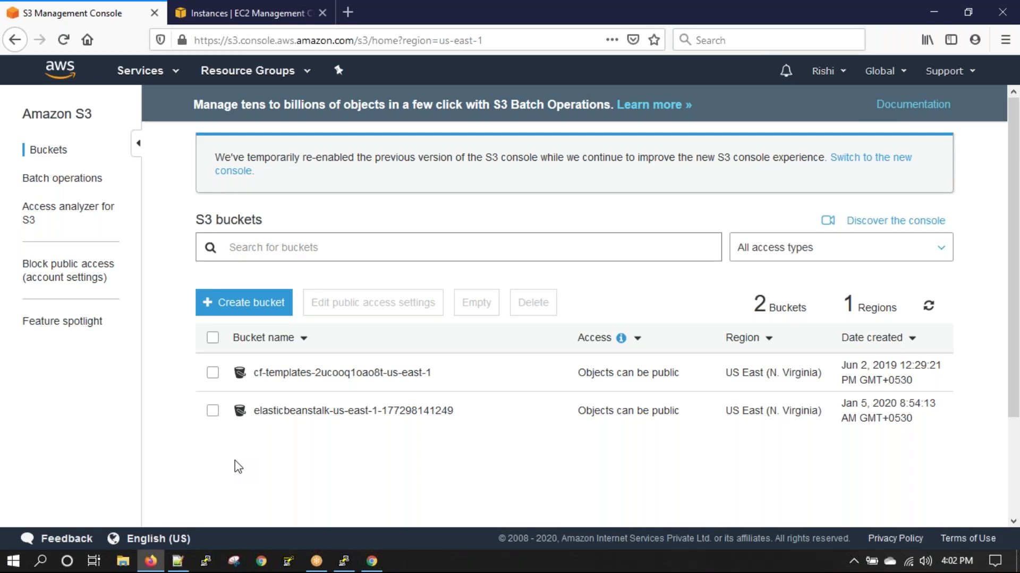
mouse_move(345, 565)
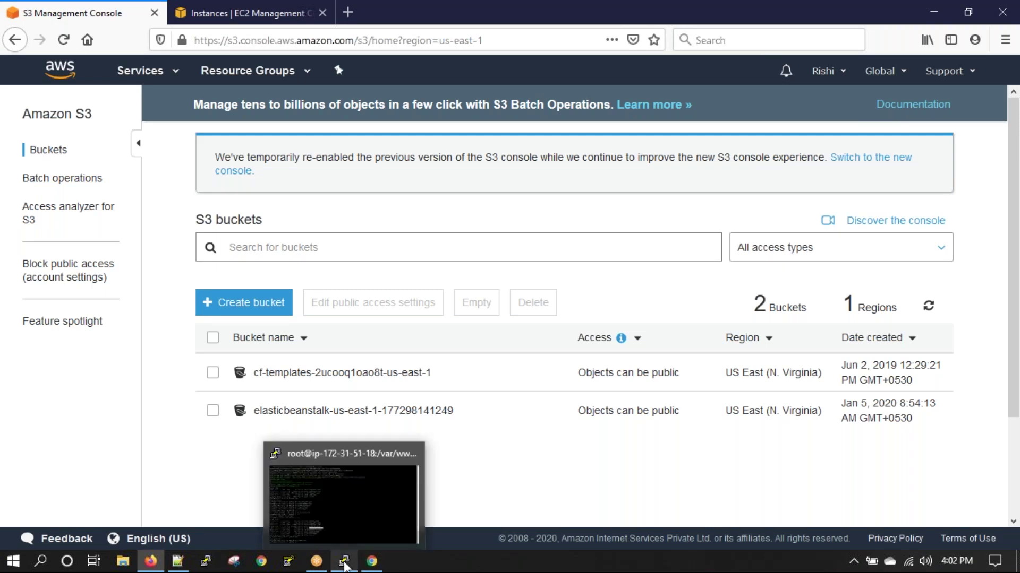
click(344, 565)
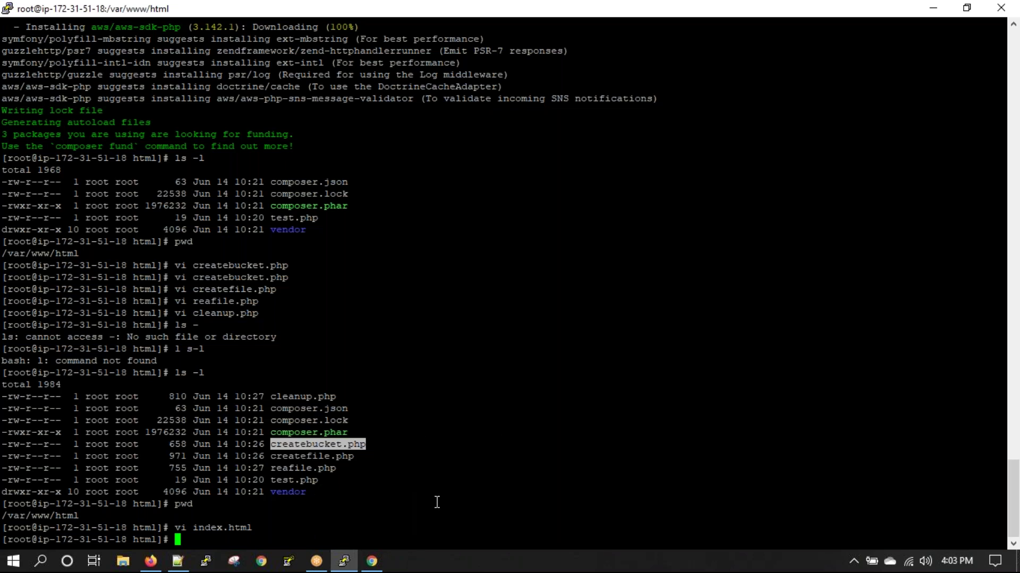
Step: Switch to the incognito Chrome window and reload the createbucket.php page on 100.26.255.157
click(372, 561)
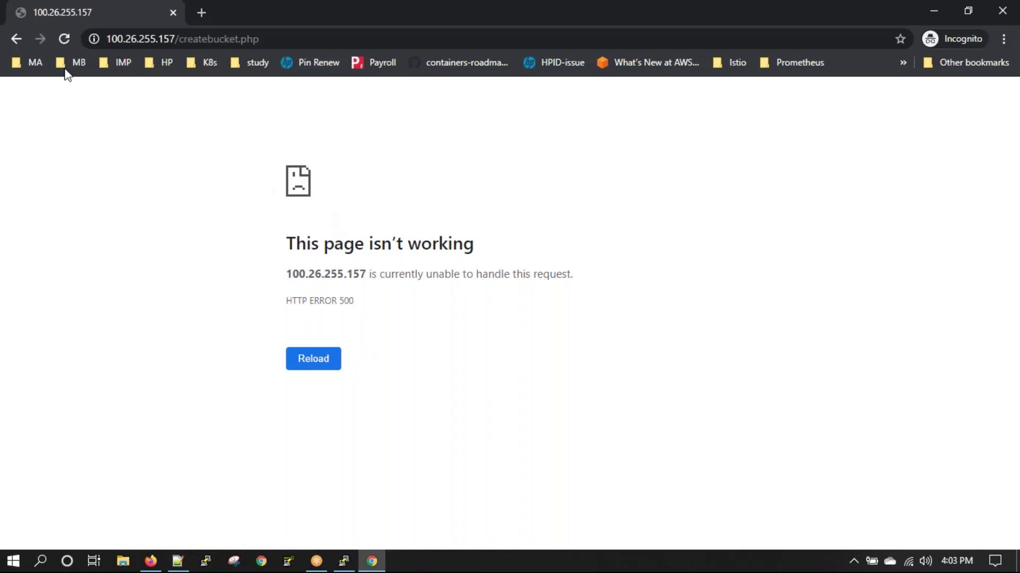
click(13, 41)
click(60, 40)
click(39, 37)
click(314, 360)
click(313, 358)
Step: Switch to the PuTTY terminal and run long listings of /var/logs/ and of the current web directory
click(344, 561)
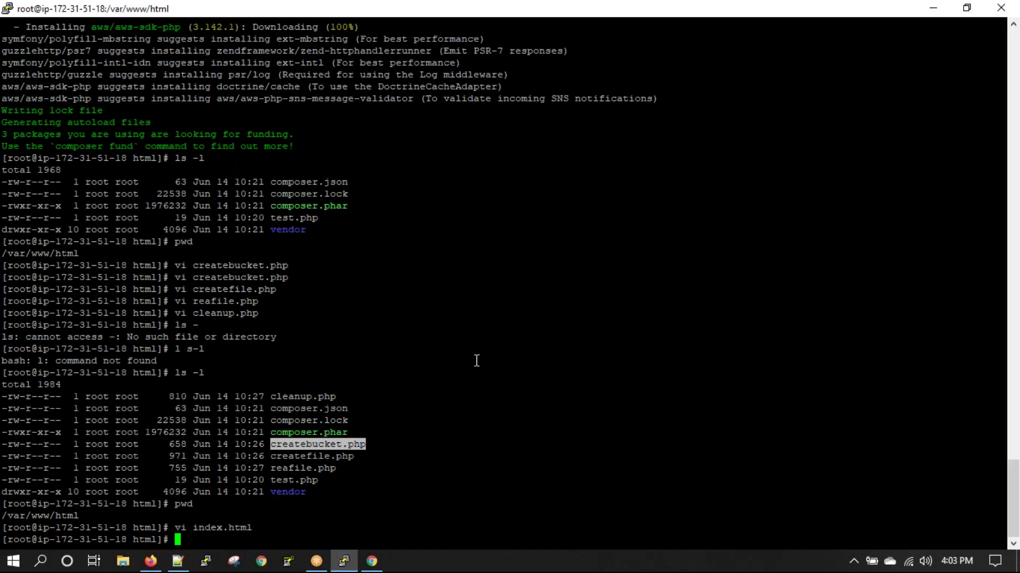
text(ls -l /var/logs/)
key(Return)
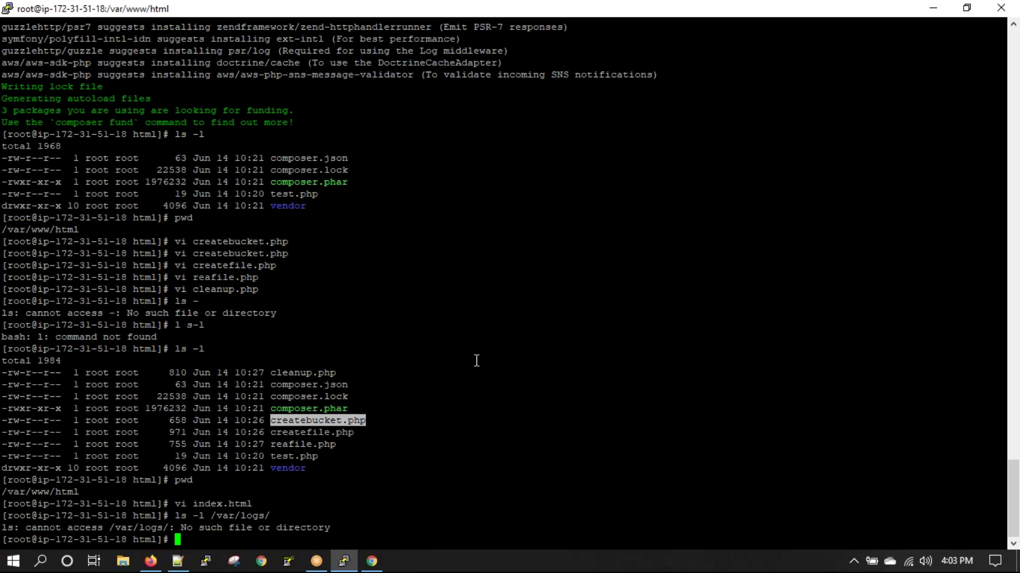
text(ls -l)
key(Return)
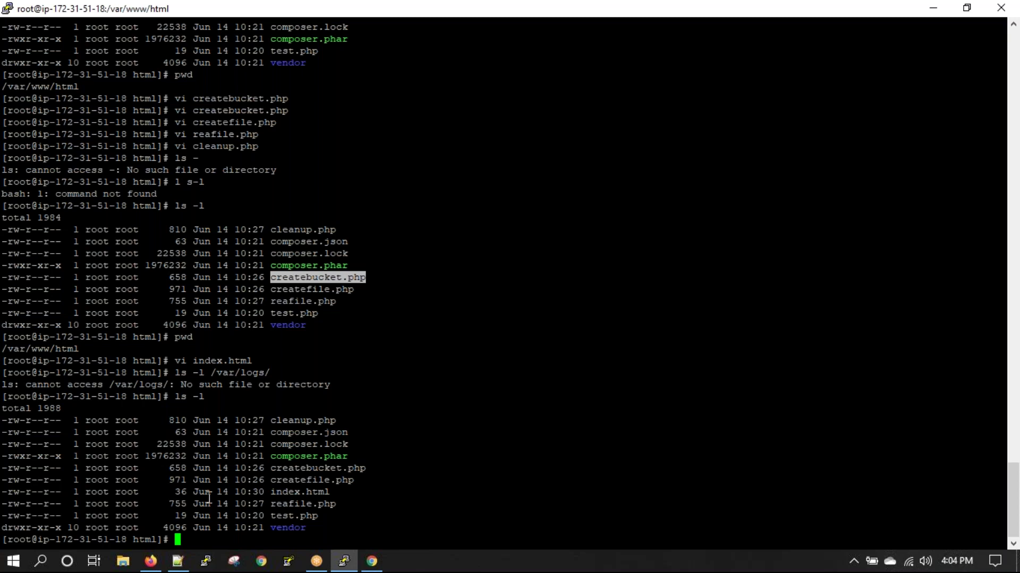
Step: Switch to the EC2 console in Firefox and attach the s3readonly IAM role to the running t2.micro instance
click(150, 562)
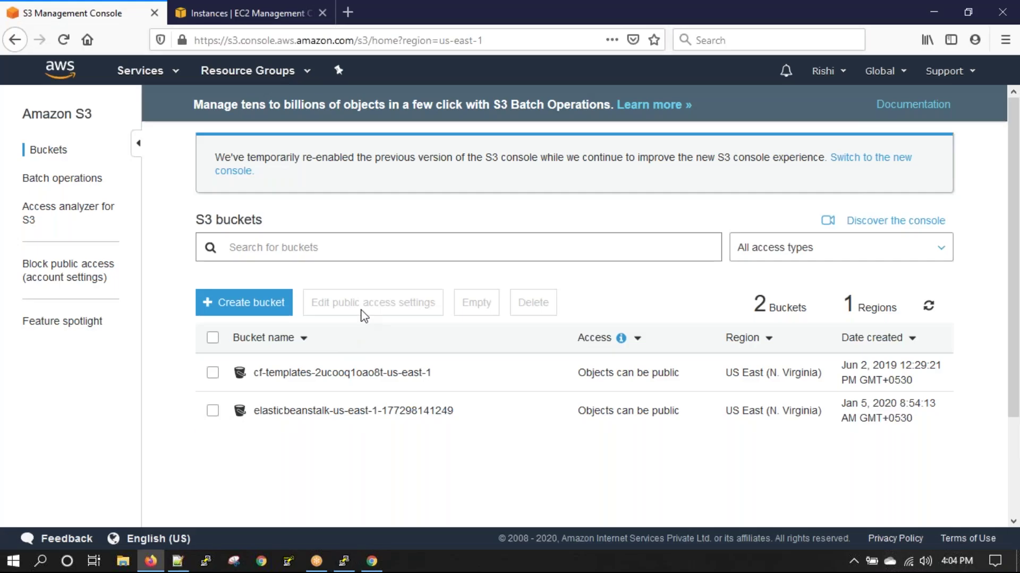
click(211, 14)
click(428, 109)
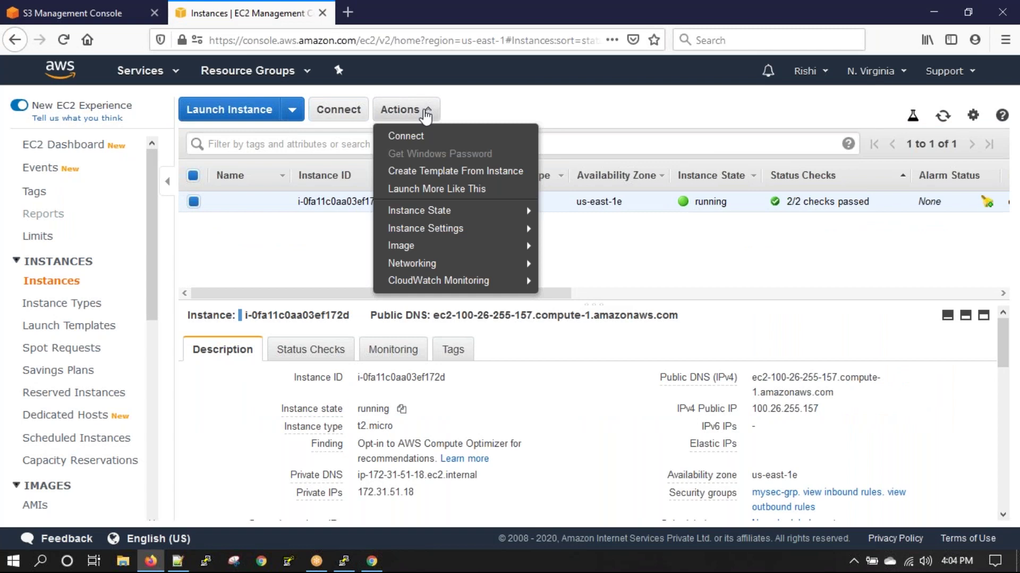
mouse_move(465, 252)
mouse_move(485, 230)
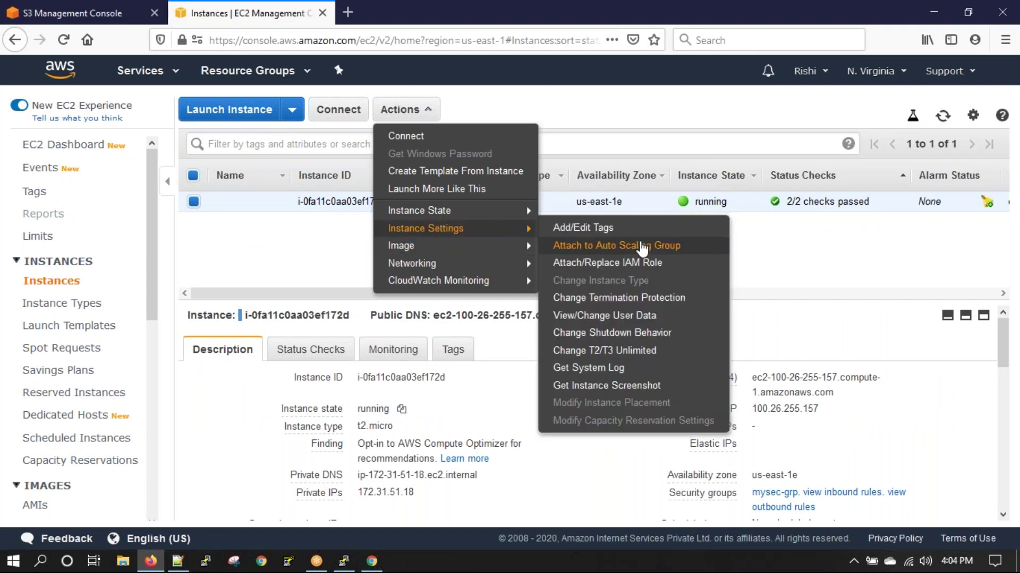
click(650, 272)
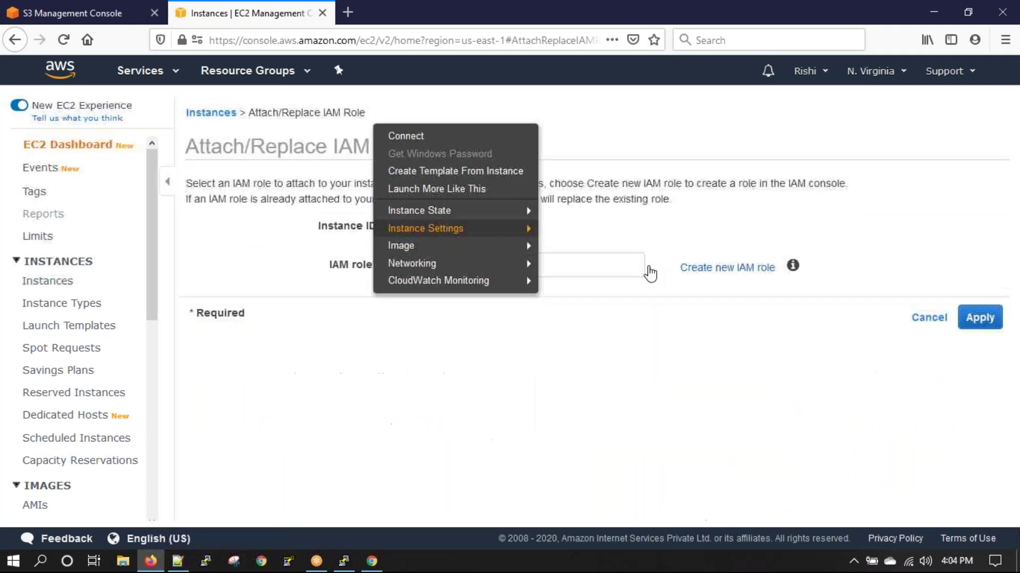
click(455, 263)
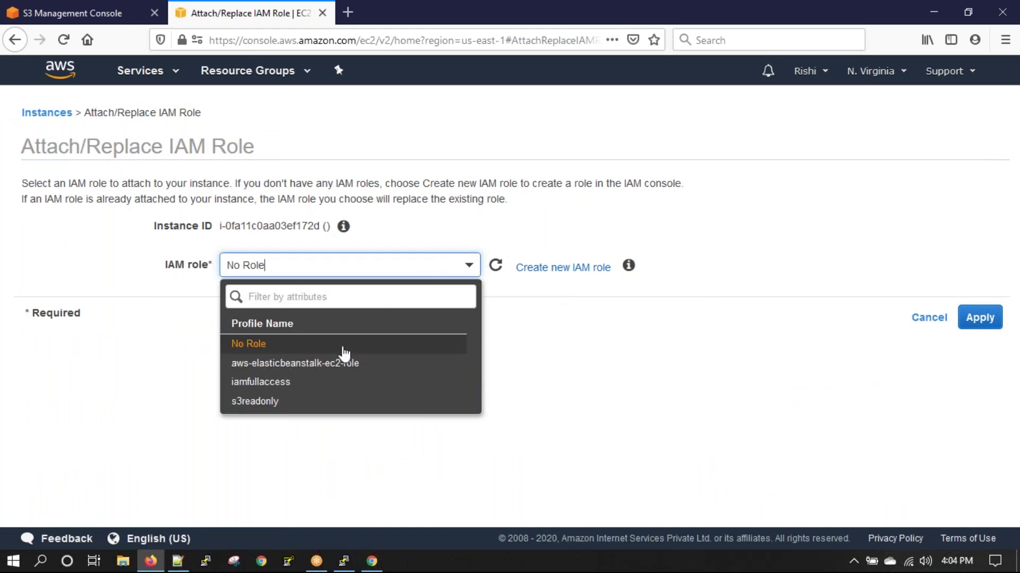
click(296, 402)
click(992, 320)
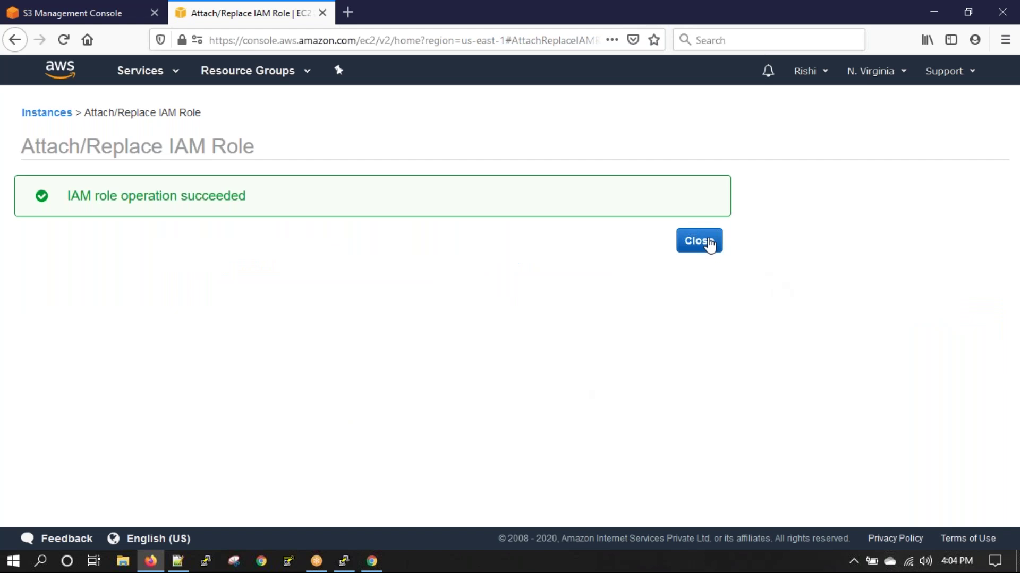
click(709, 243)
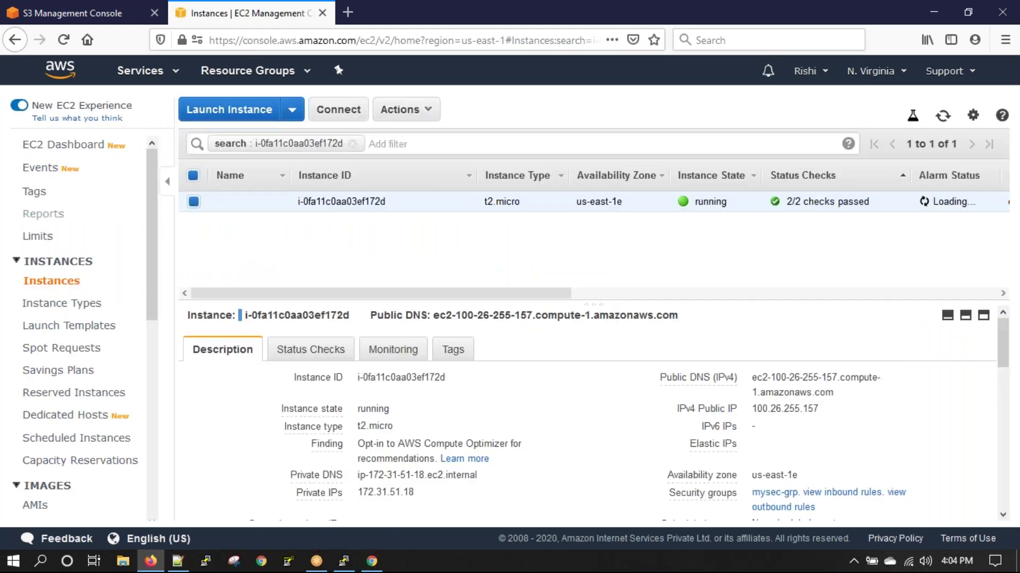
Step: Open the IAM console in a new tab and open the s3readonly role's summary
click(153, 72)
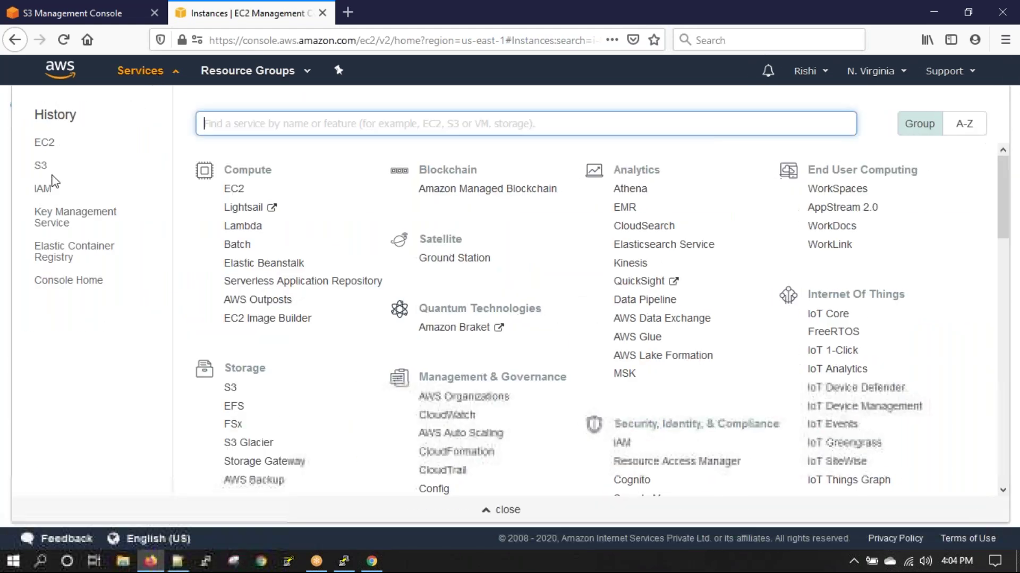
right_click(36, 187)
click(80, 193)
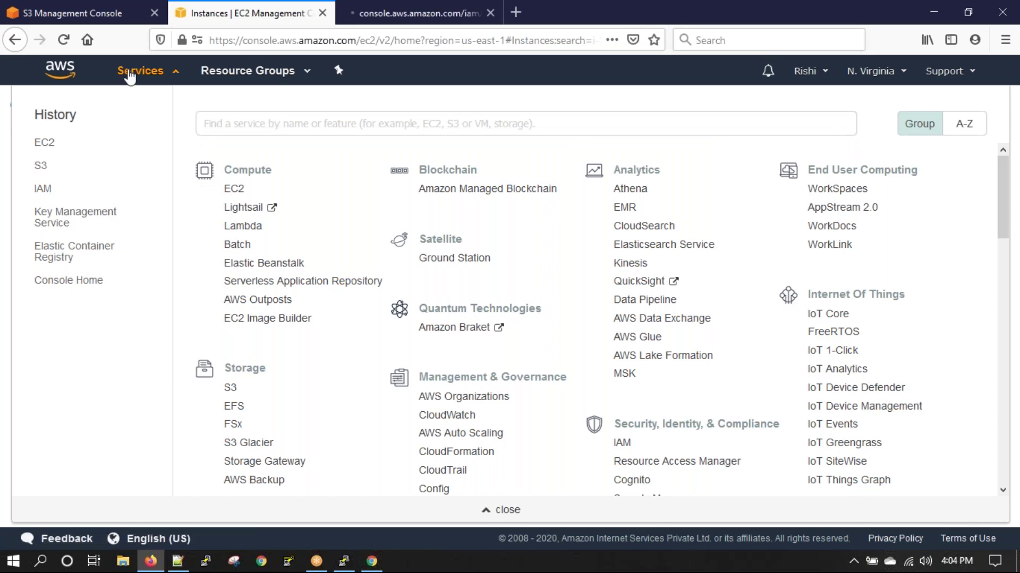
click(128, 70)
click(370, 15)
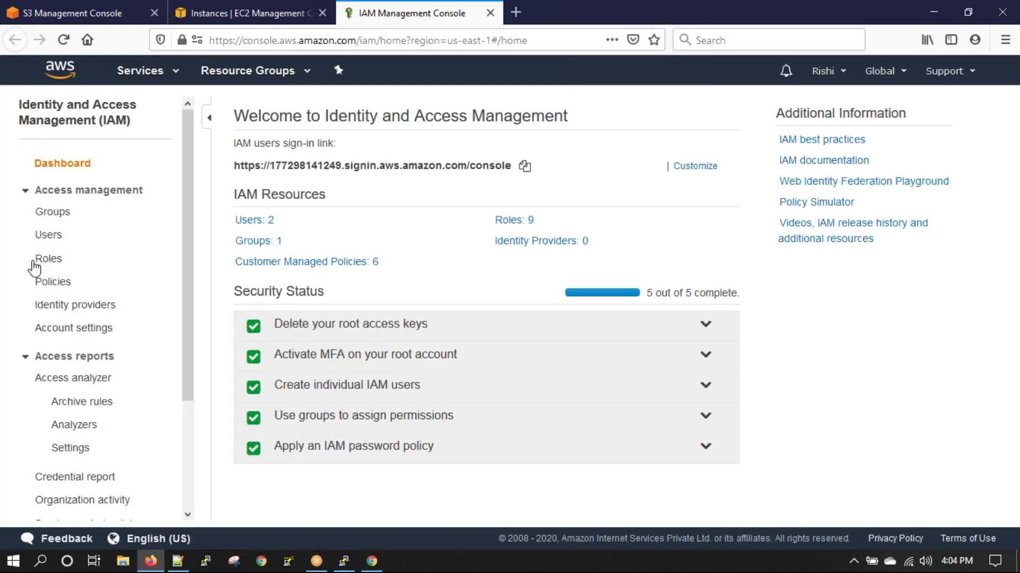
click(35, 259)
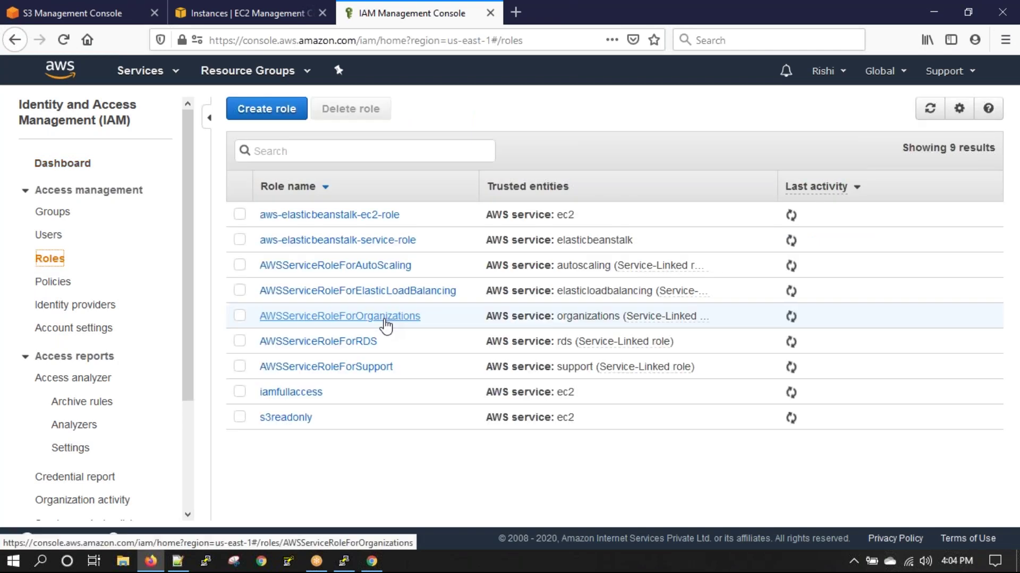
click(289, 417)
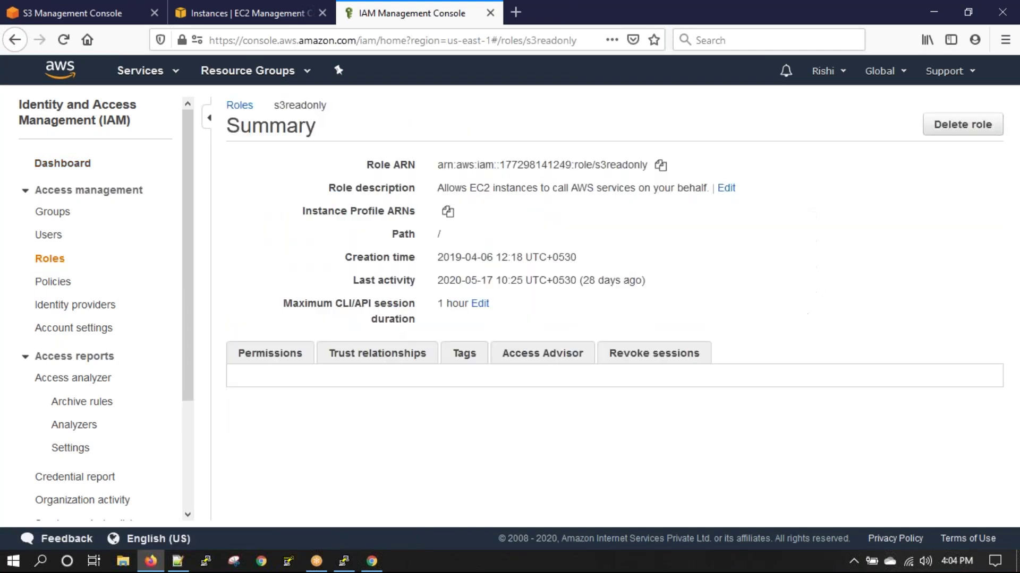
Step: Show all policies attached to the s3readonly role and detach AmazonS3ReadOnlyAccess
scroll(439, 405, down, 2)
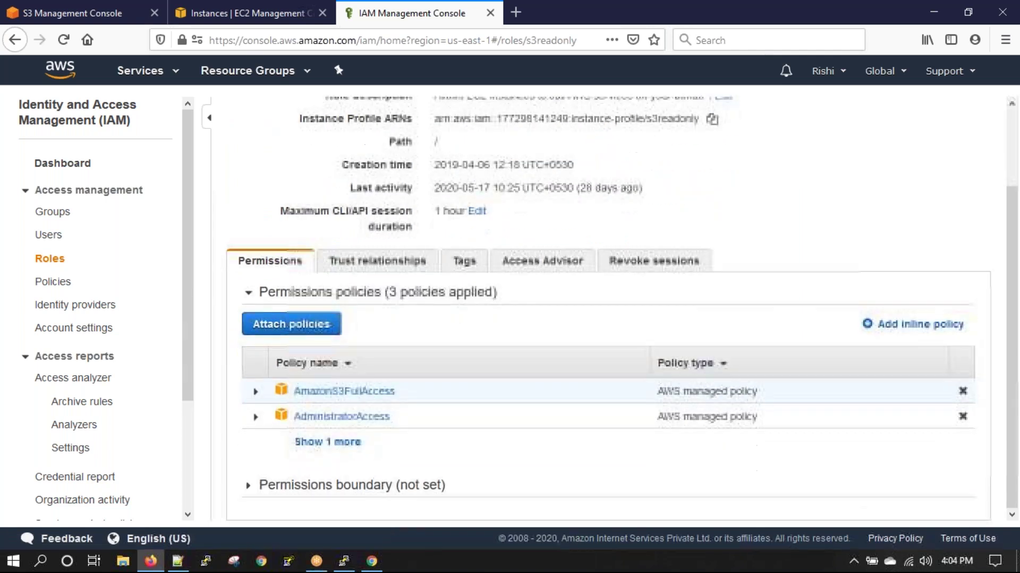
click(336, 443)
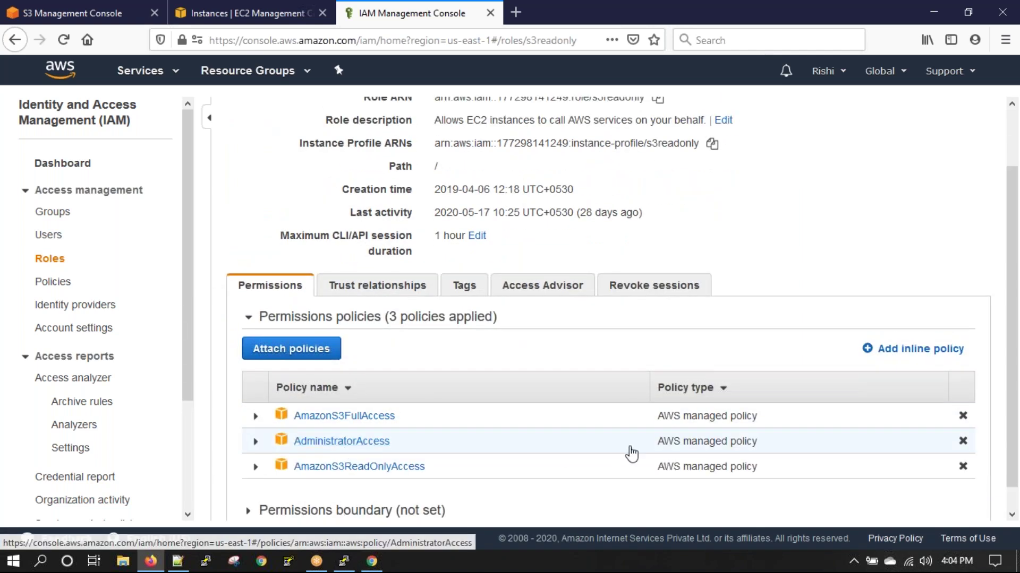
click(962, 466)
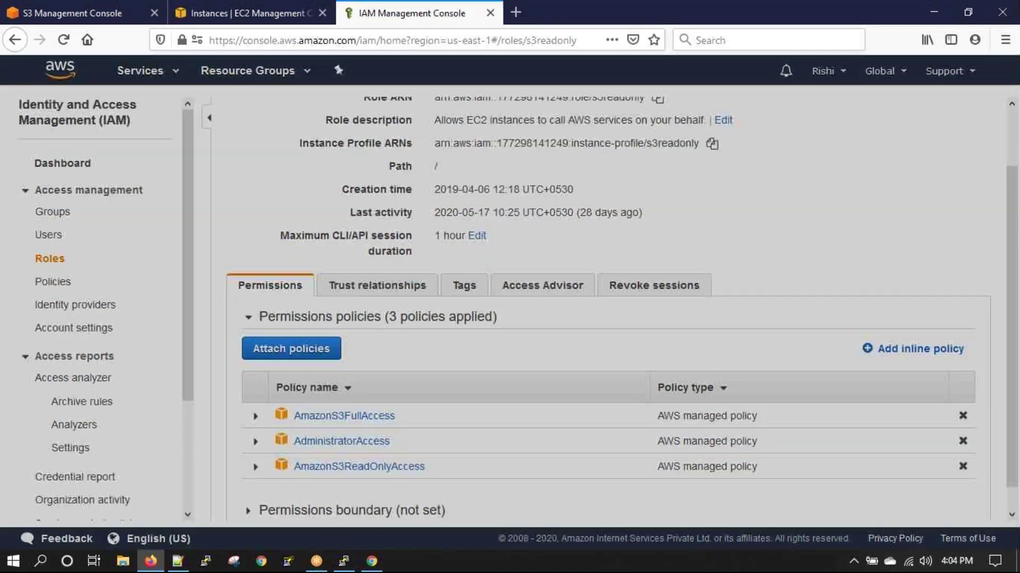
click(697, 207)
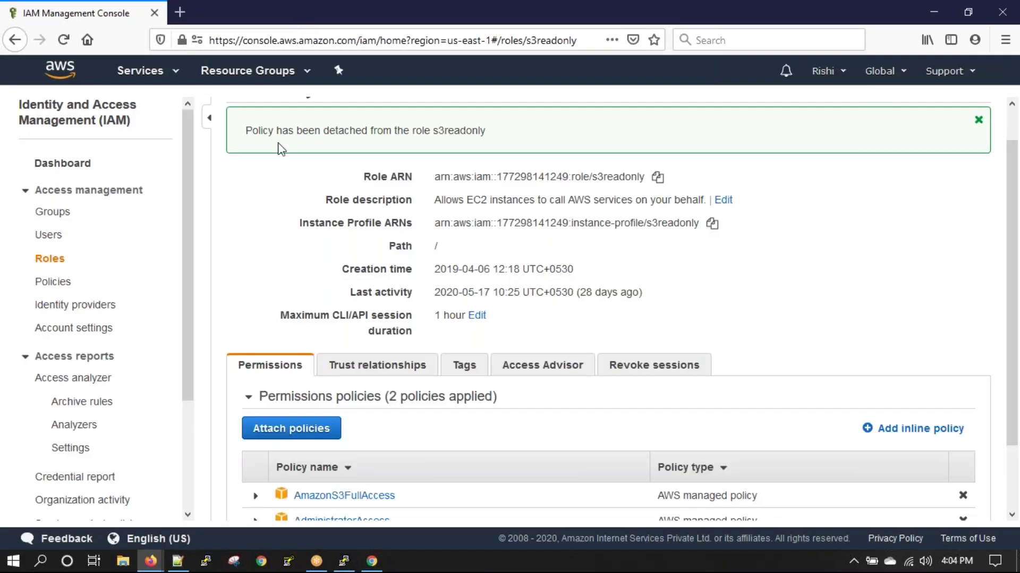
Step: Return to the EC2 instances, check the instance's assigned IAM role without changing it, and clear the instance filter
drag(297, 21, 276, 174)
click(431, 169)
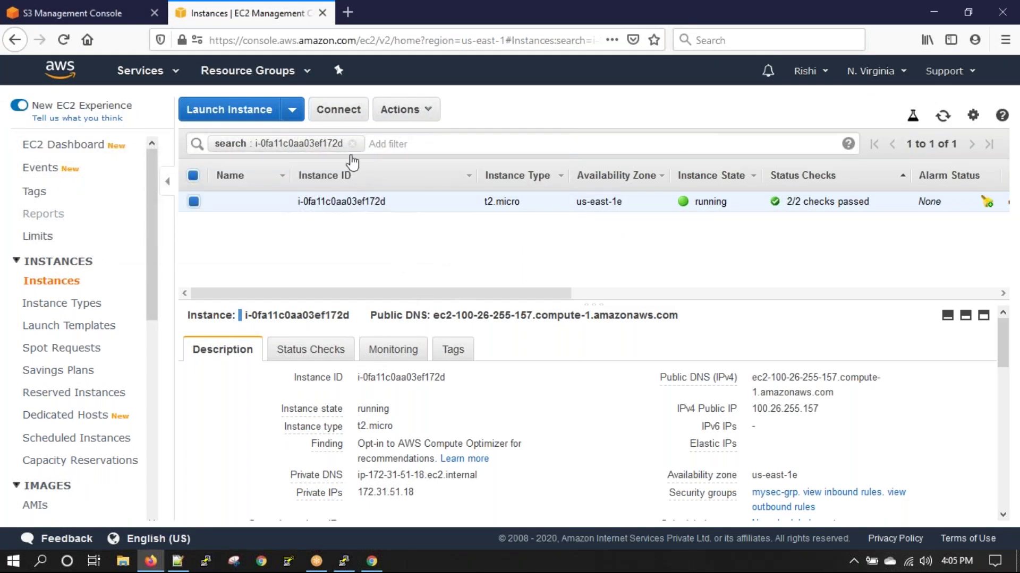
click(352, 144)
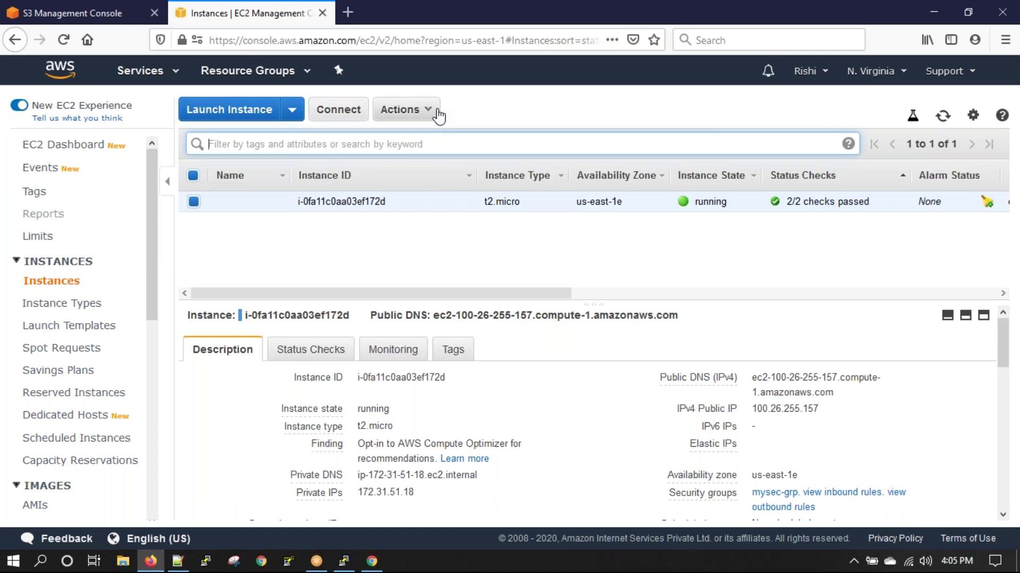
click(433, 110)
mouse_move(435, 227)
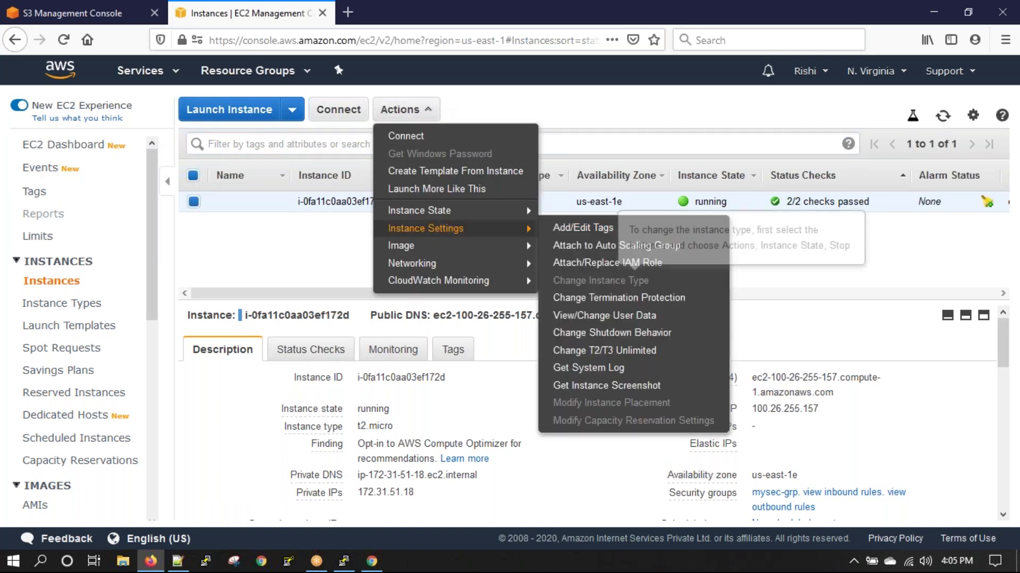
click(607, 262)
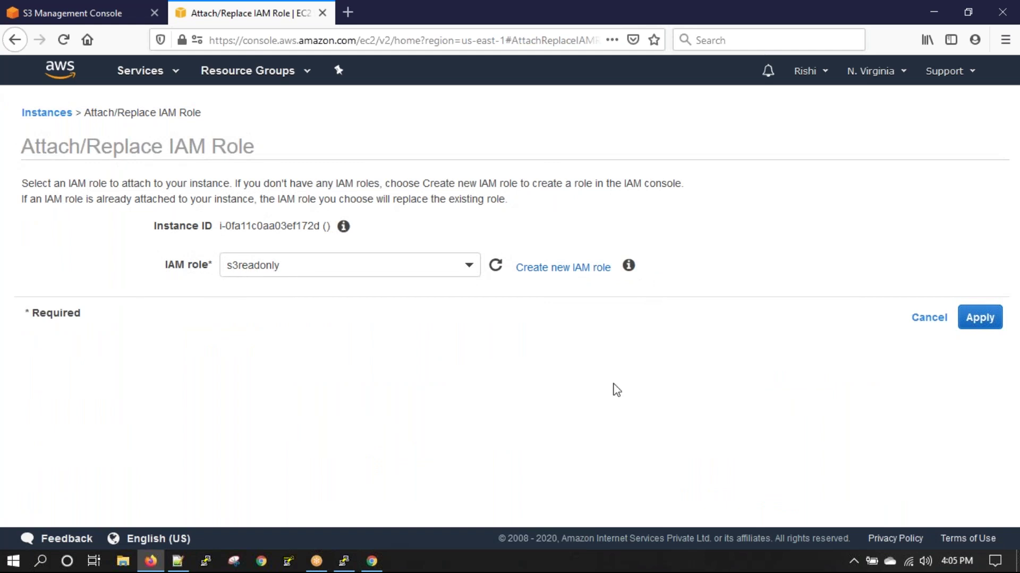
click(927, 319)
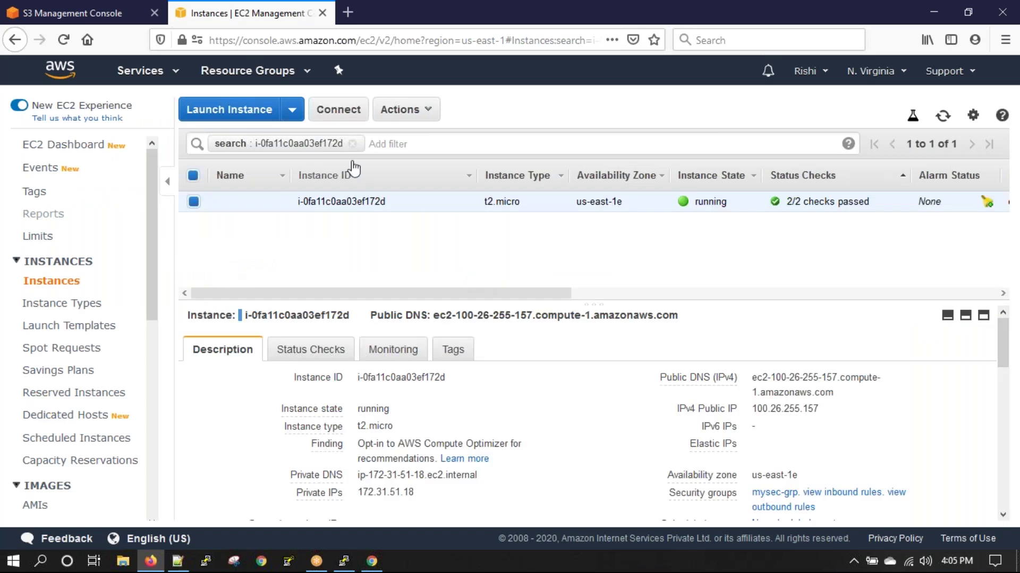
click(352, 144)
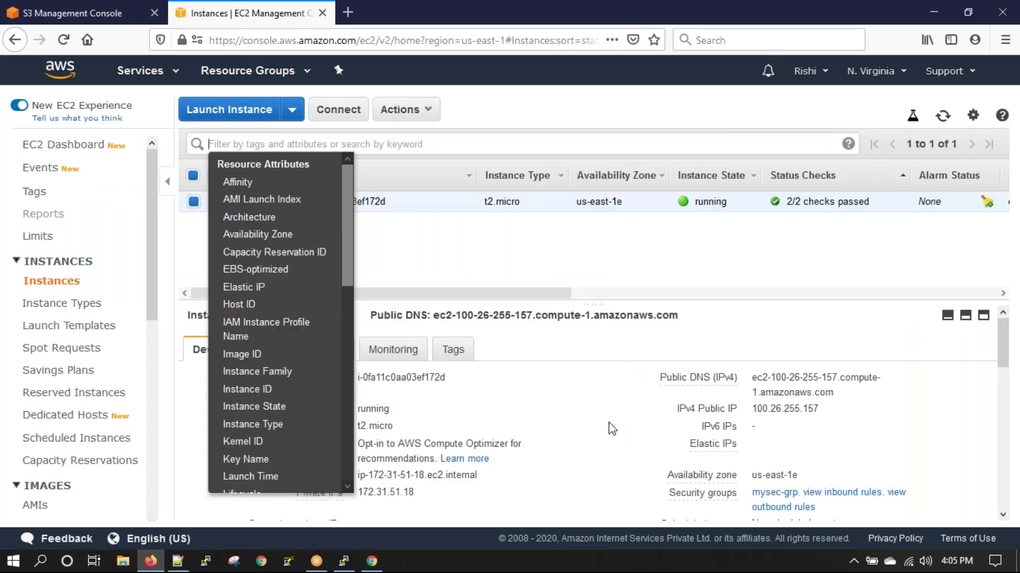
click(611, 428)
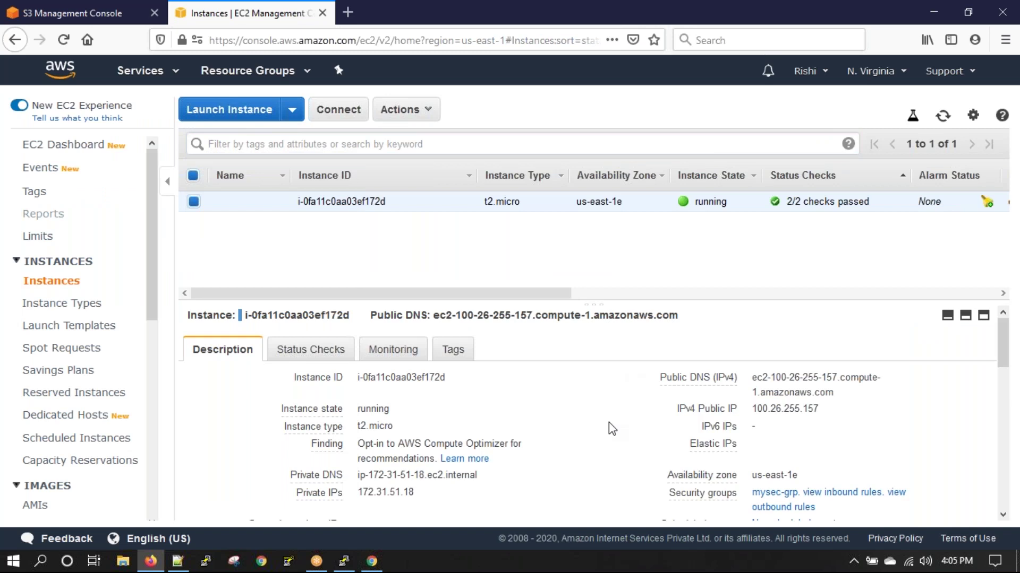
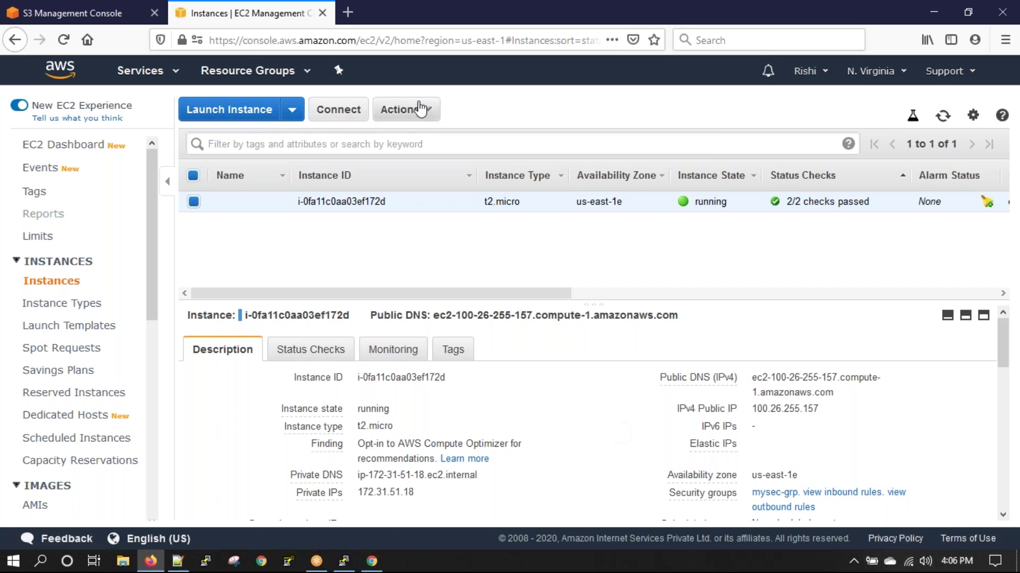
Step: Attach the s3readonly IAM role to the running t2.micro instance again and return to the instance list
click(420, 109)
click(419, 109)
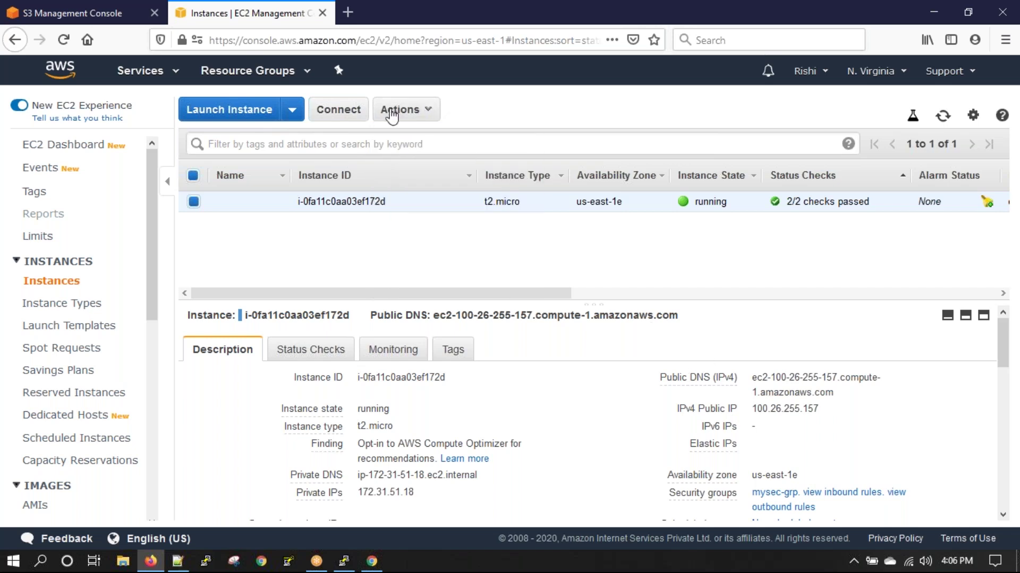
click(424, 111)
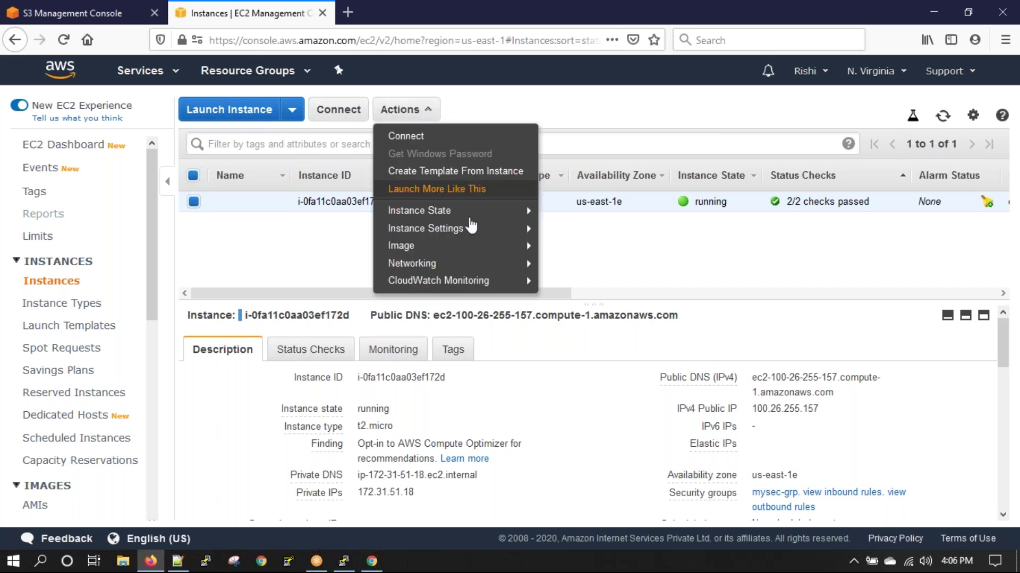
mouse_move(472, 229)
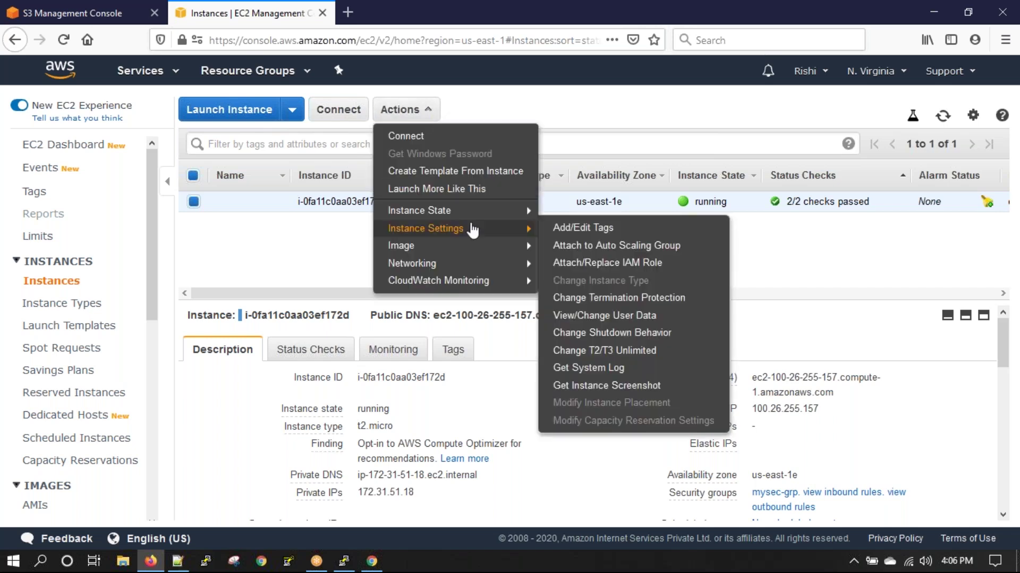
click(632, 262)
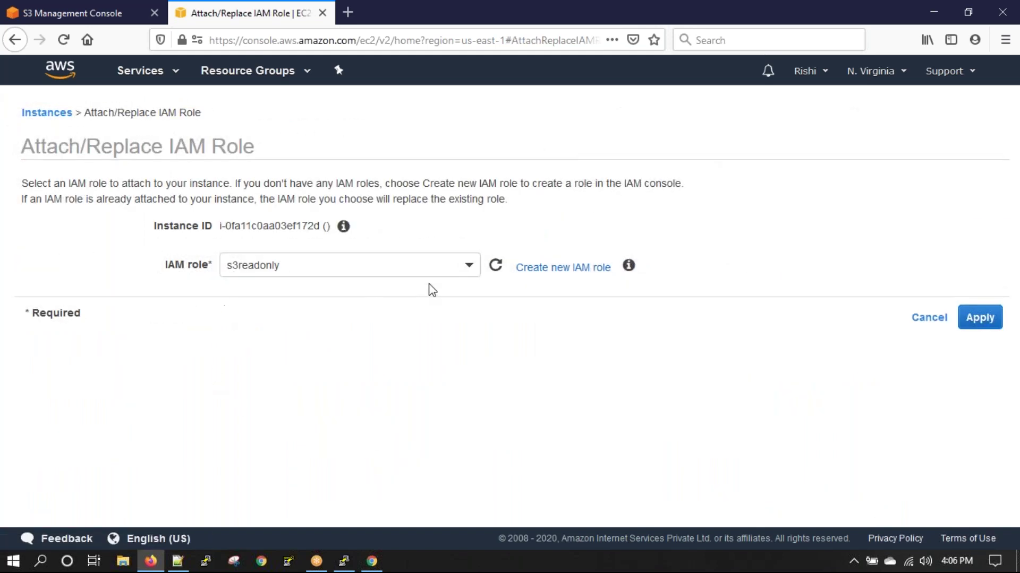
click(435, 268)
click(250, 402)
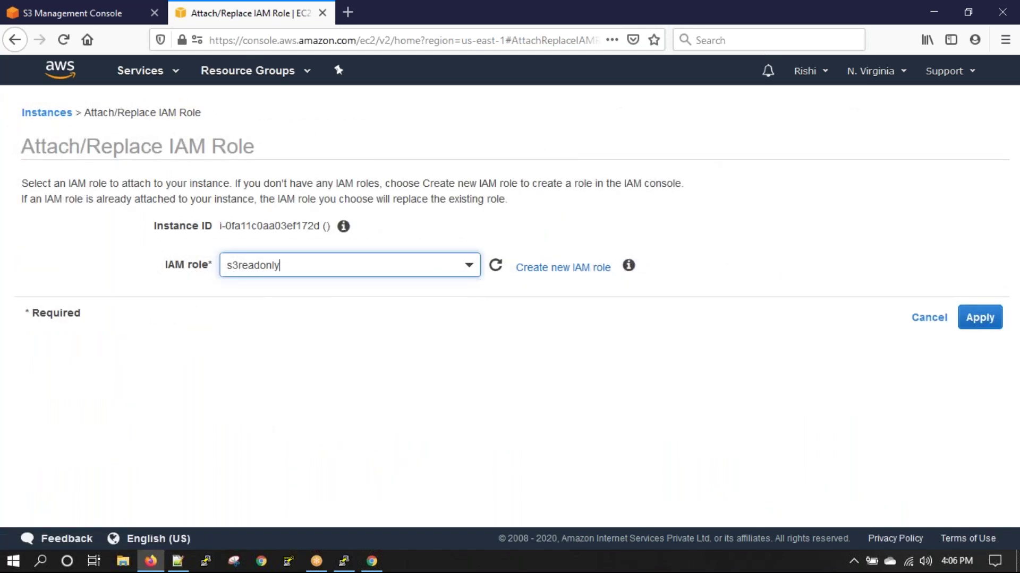
click(980, 318)
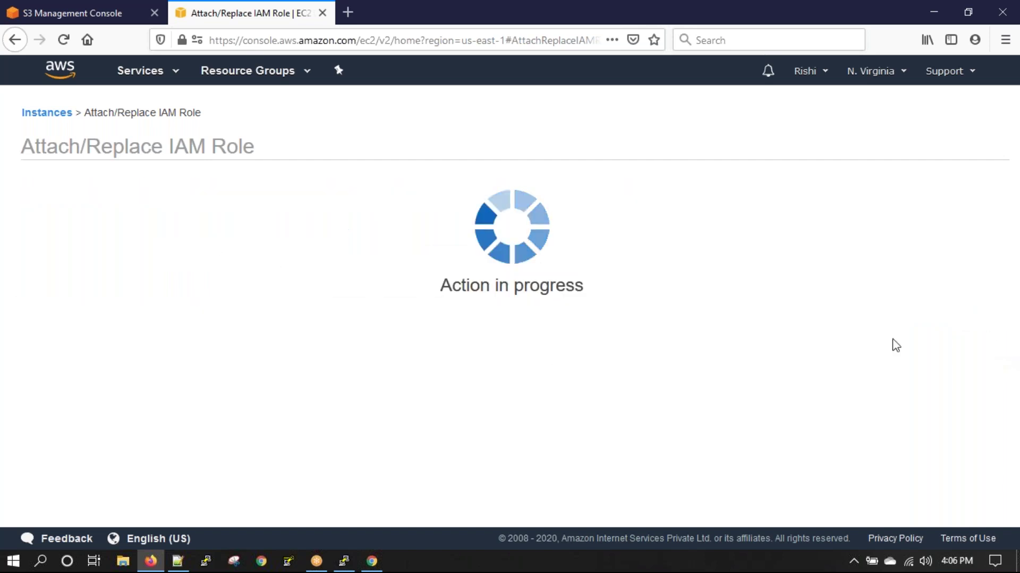
click(690, 246)
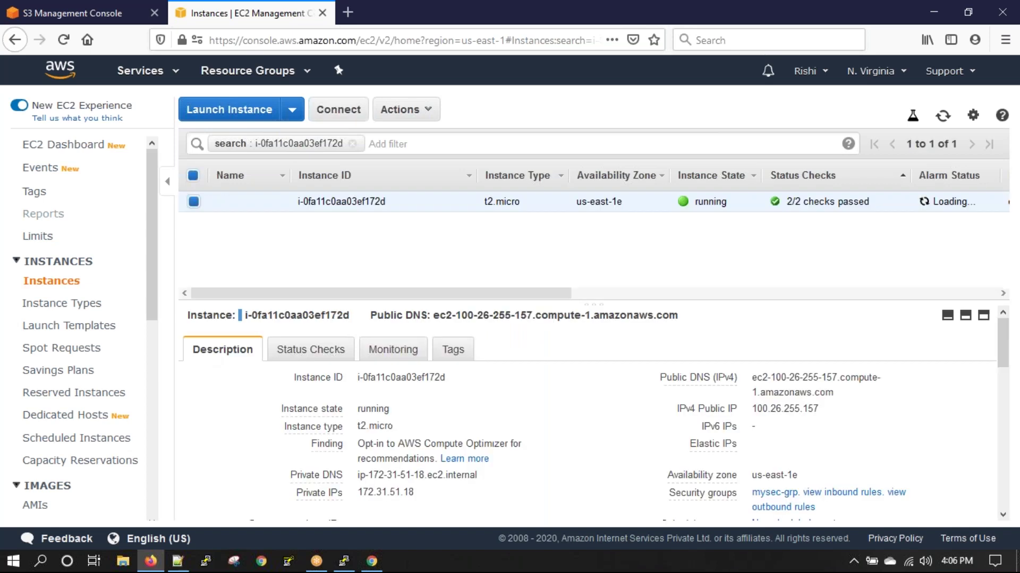
Step: Open the IAM console in a new tab and examine the policies attached to the s3readonly role
click(139, 74)
right_click(46, 189)
click(89, 197)
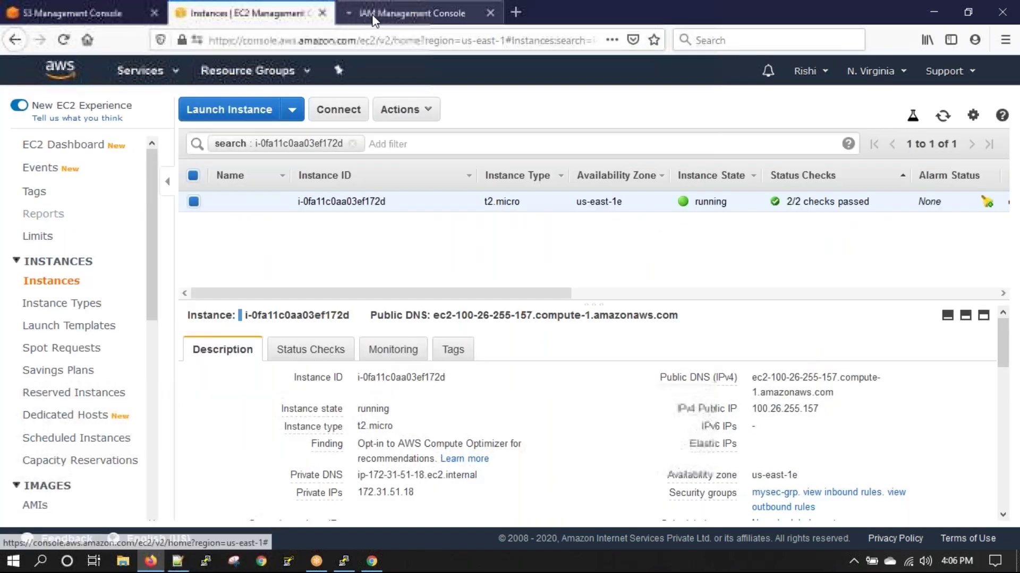
click(412, 13)
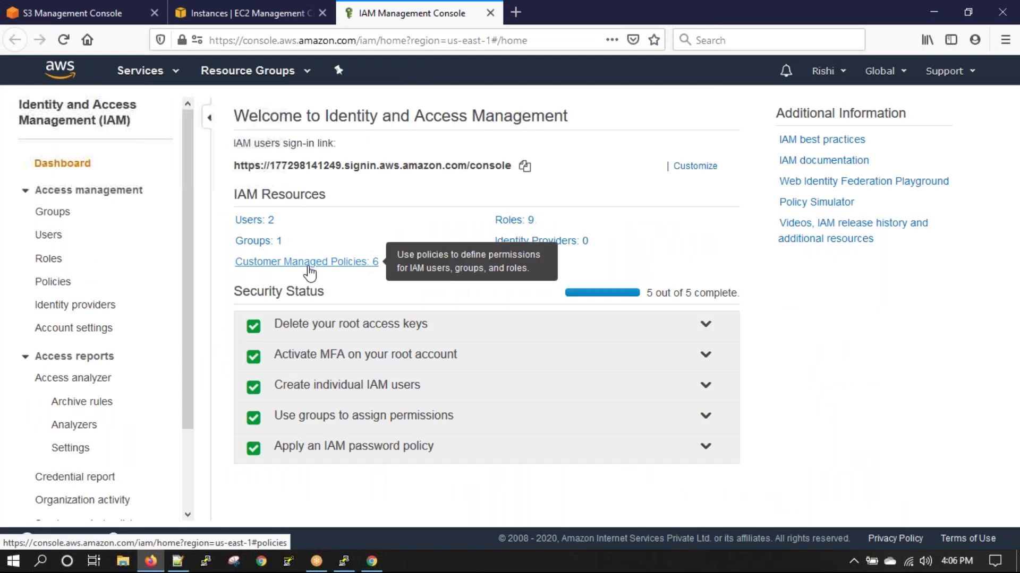
click(56, 260)
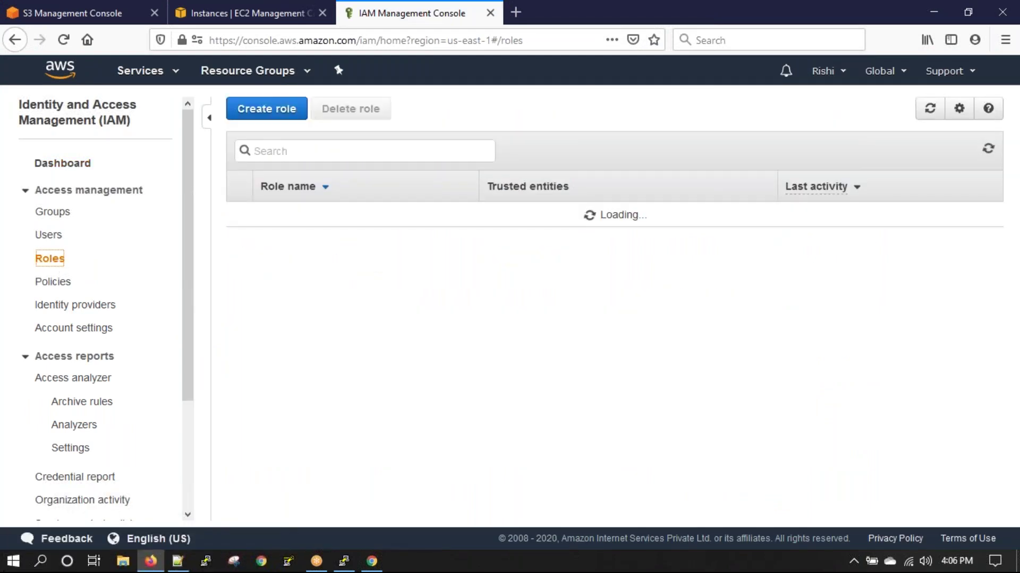
click(289, 418)
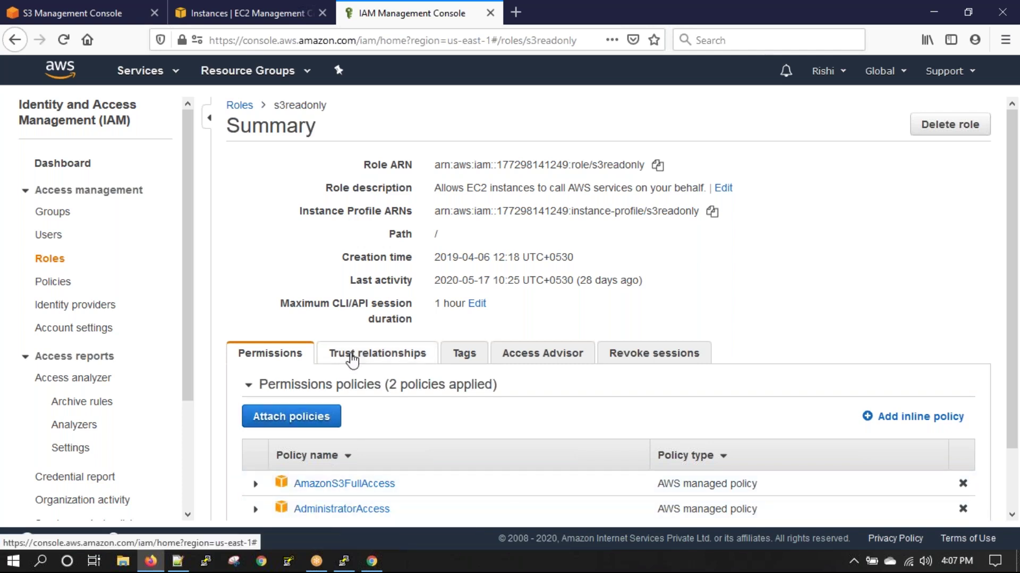
Step: Close the IAM console tab and clear the search filter on the EC2 instance list
click(491, 18)
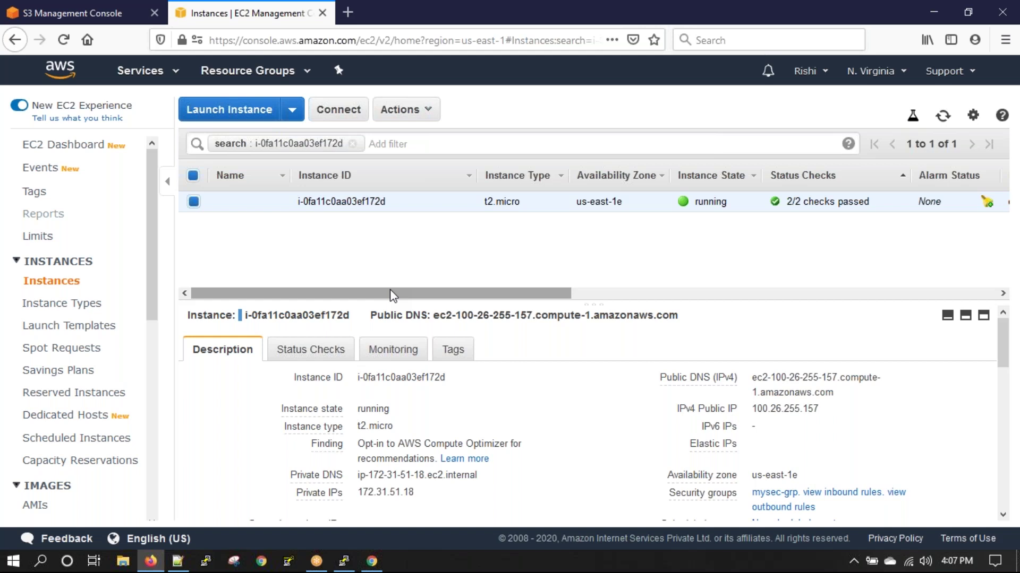
click(353, 144)
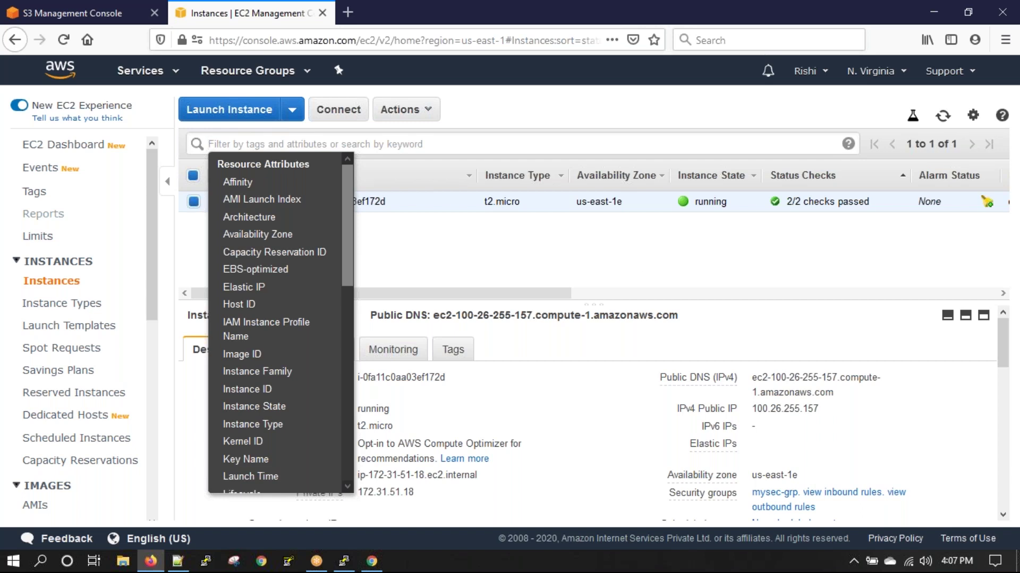
click(492, 275)
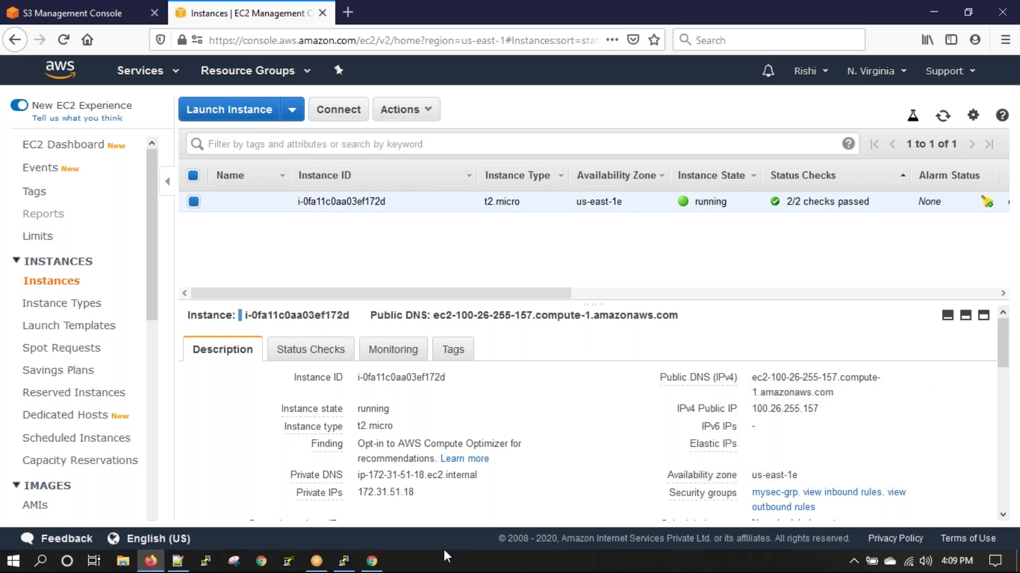
Step: Reload createbucket.php in Chrome, try createfile.php using the name copied from the terminal listing, and go back to test.php
click(372, 561)
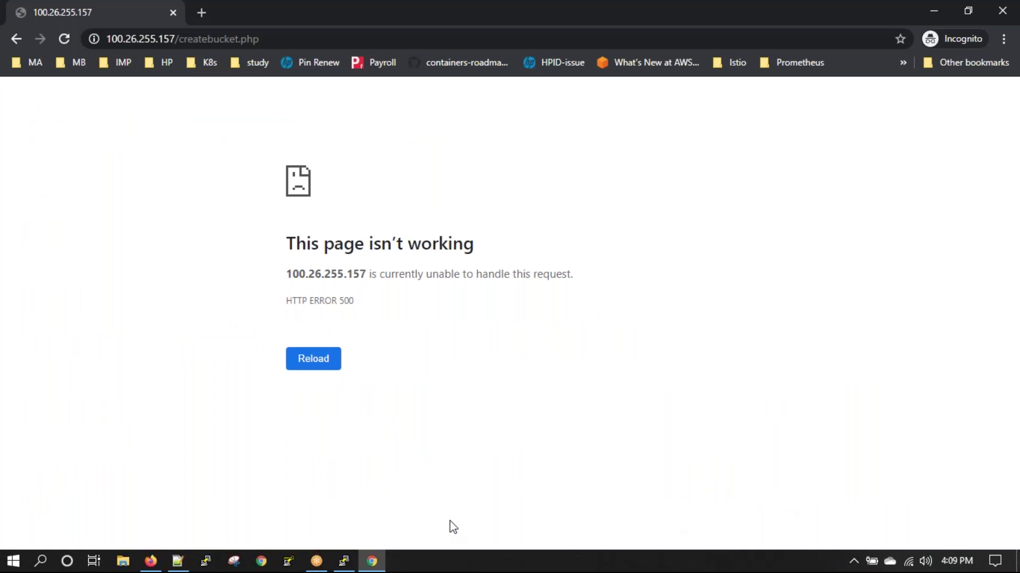
click(337, 361)
click(344, 561)
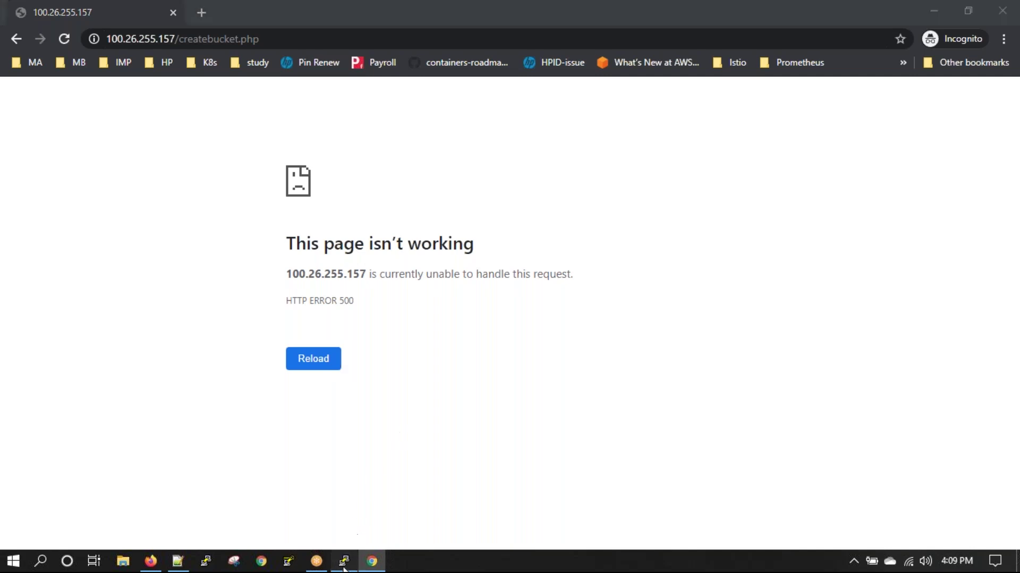
double_click(309, 480)
key(super+c)
click(372, 561)
drag(179, 38, 305, 39)
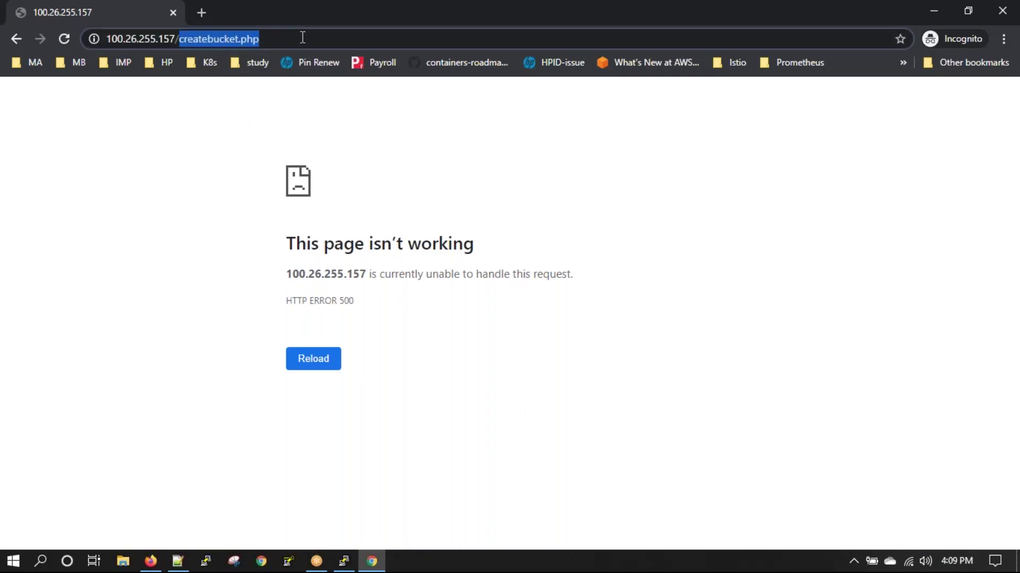
right_click(244, 36)
click(299, 130)
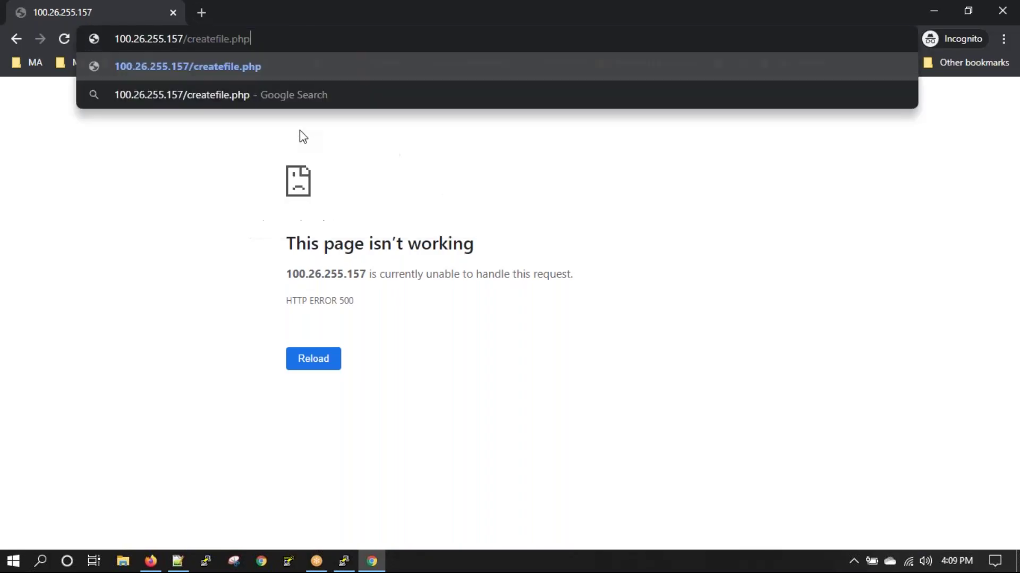
key(Return)
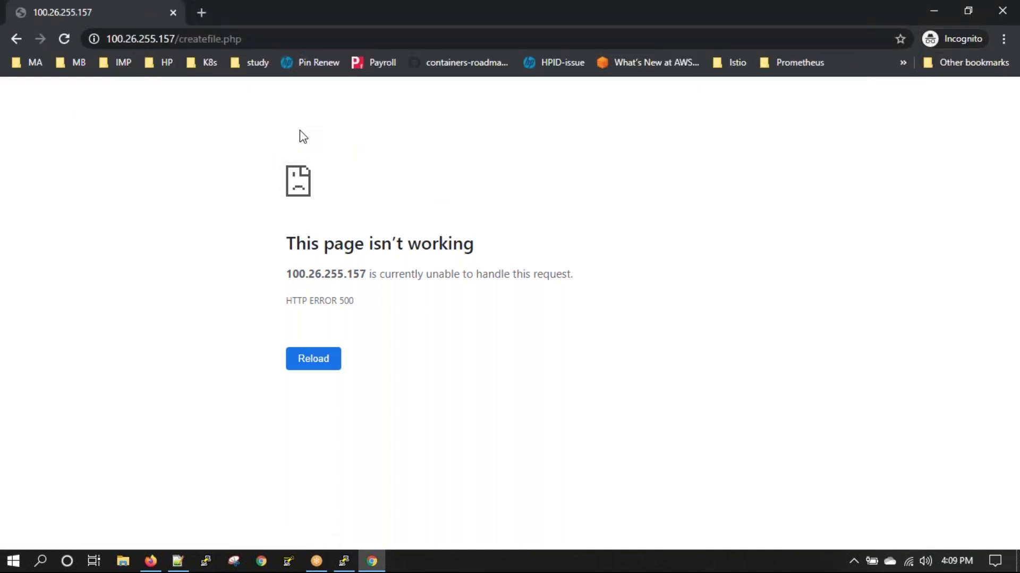
click(16, 39)
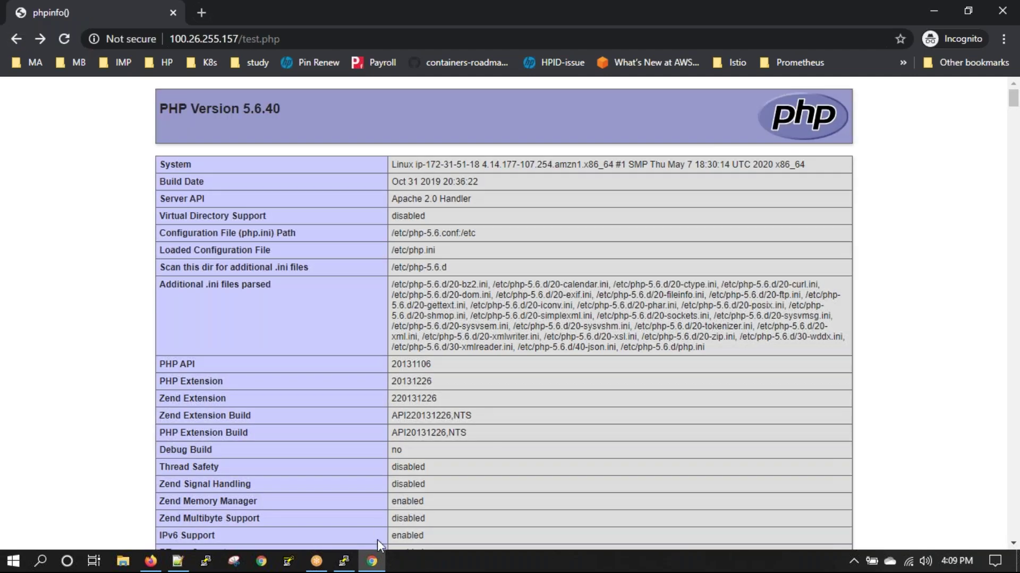
Step: Switch to the PuTTY terminal, move up two directories to /var and list its contents in long format
click(343, 561)
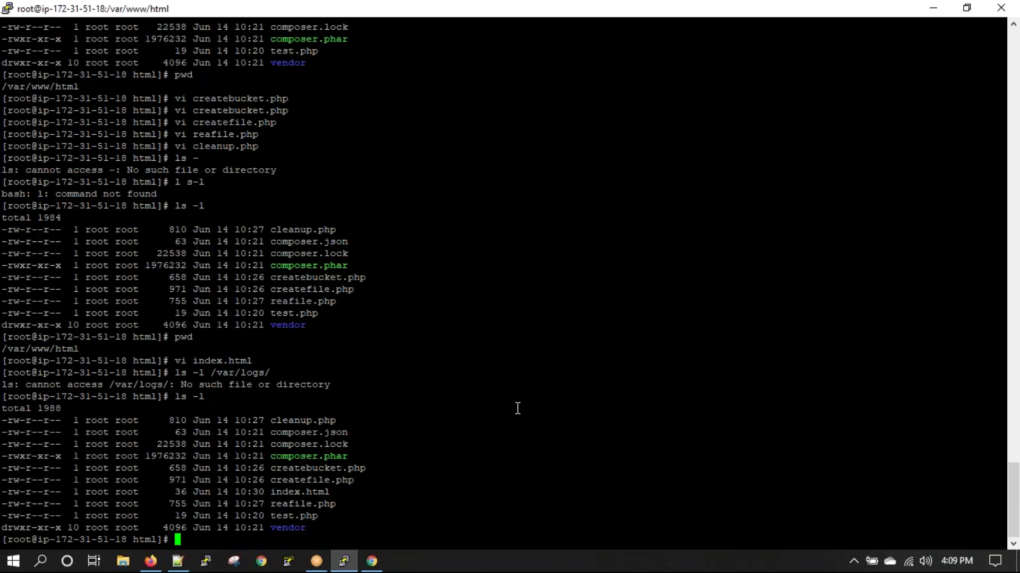
text(s -la)
key(BackSpace)
key(BackSpace)
key(BackSpace)
key(BackSpace)
key(BackSpace)
key(BackSpace)
text(cd ../..])
key(BackSpace)
key(Return)
text(ls -l)
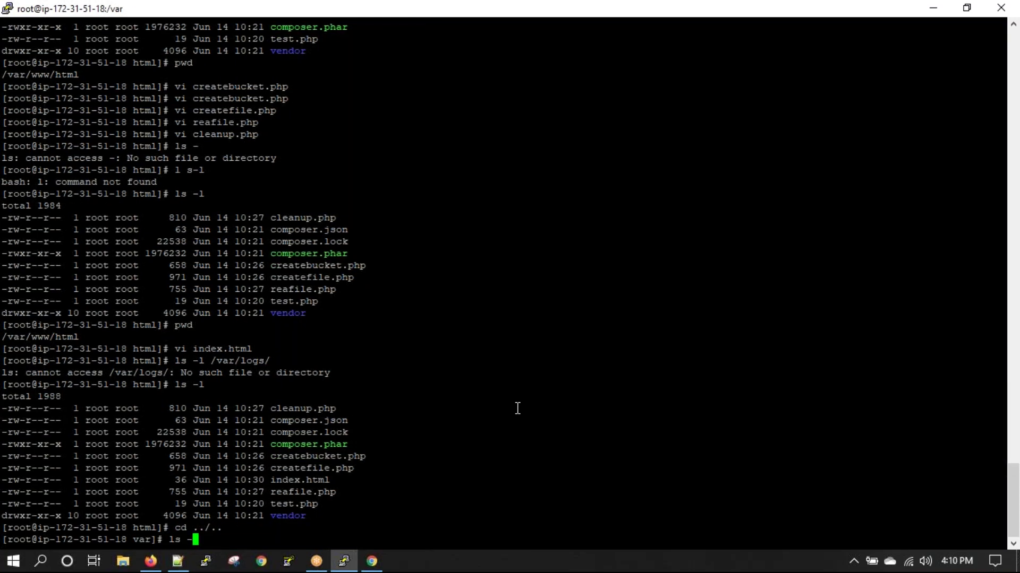
key(Return)
Step: Change into the log directory and its httpd subdirectory, listing the contents of each in long format
text(cd log)
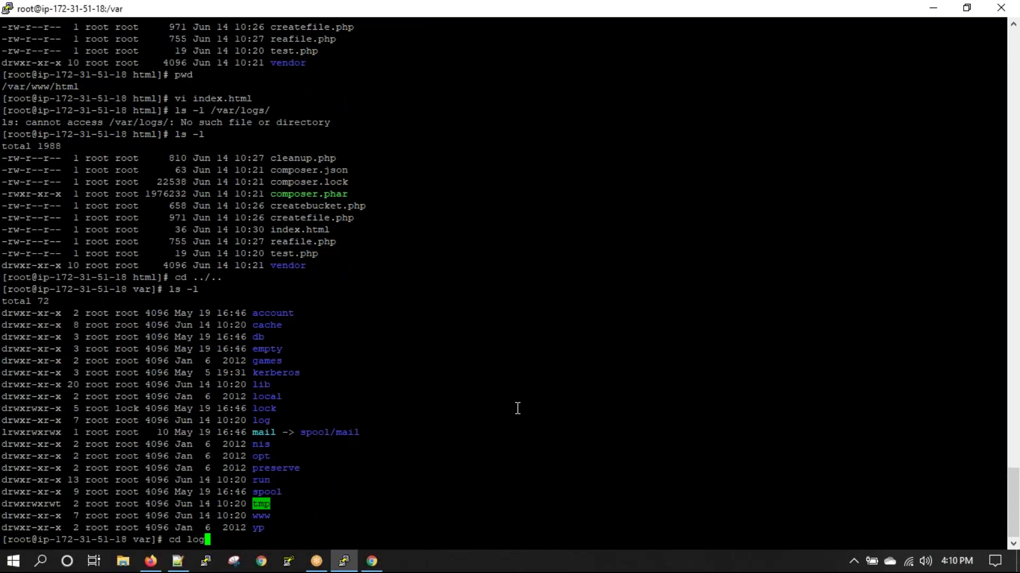
key(Return)
text(ls -l)
key(Return)
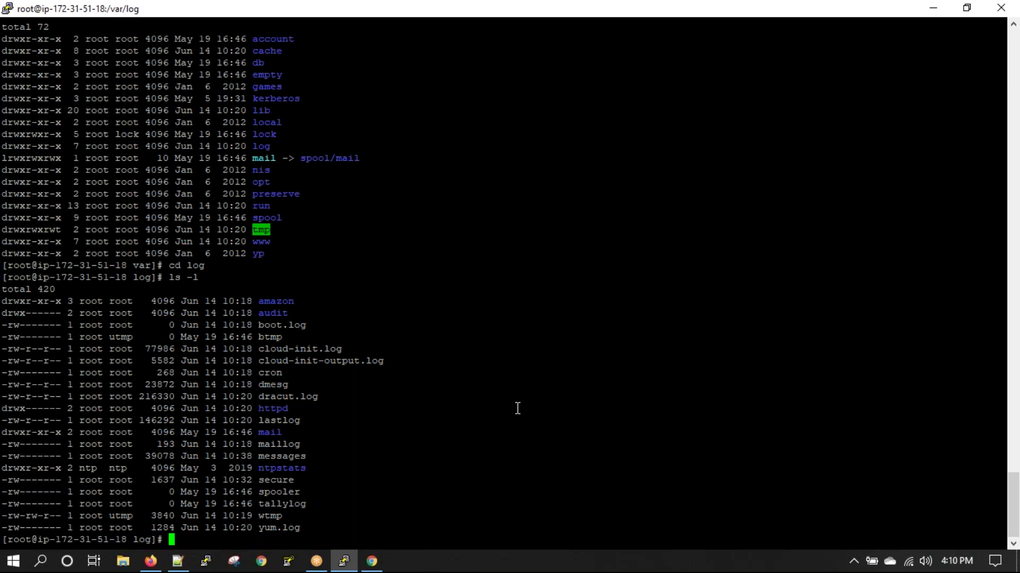
text(cd ht)
key(Tab)
key(Return)
text(ls -l)
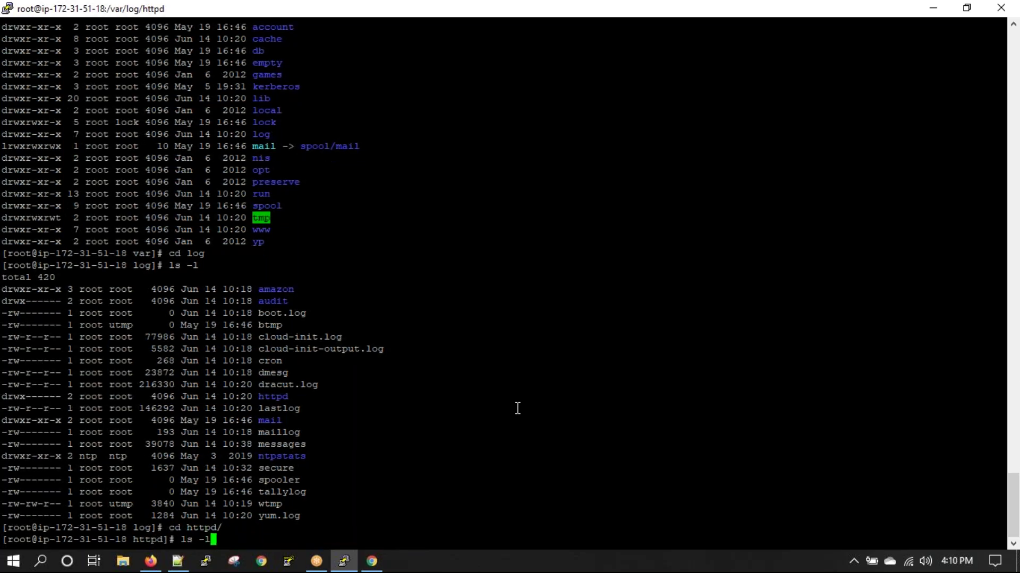
key(Return)
Step: Follow Apache's error_log with tailf to examine the PHP errors
text(taif)
key(BackSpace)
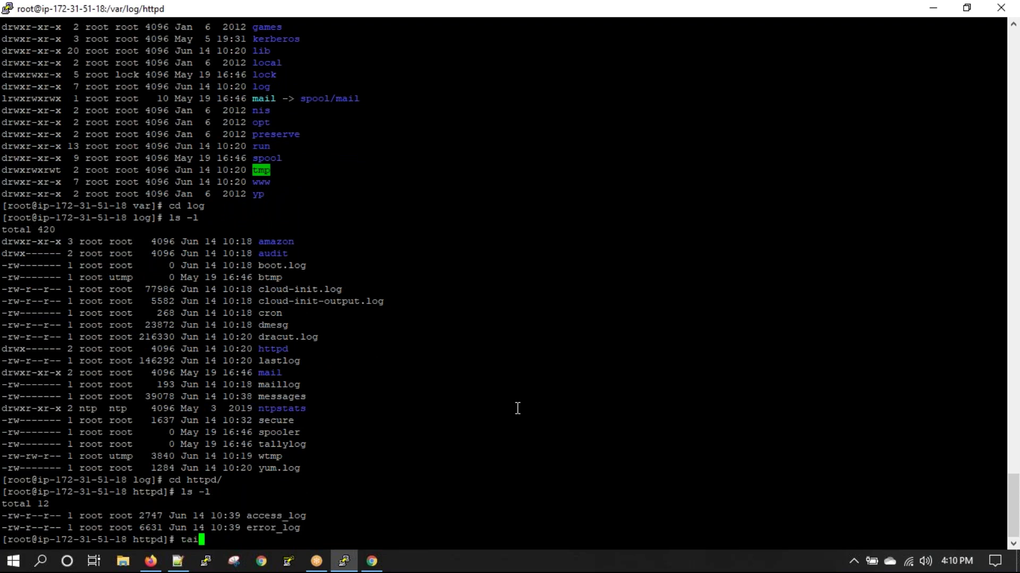
text(lf e)
key(Tab)
key(Return)
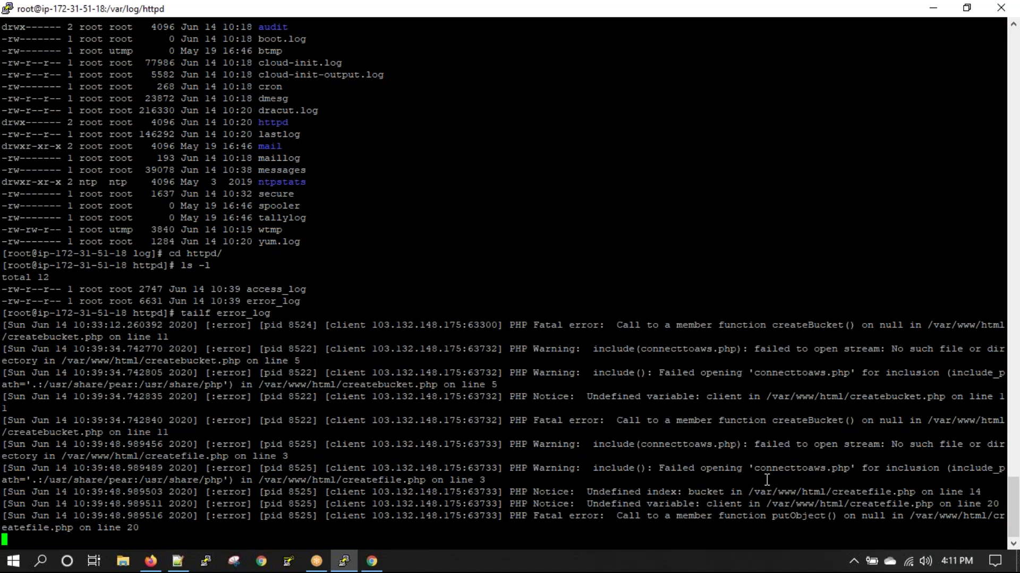
click(177, 562)
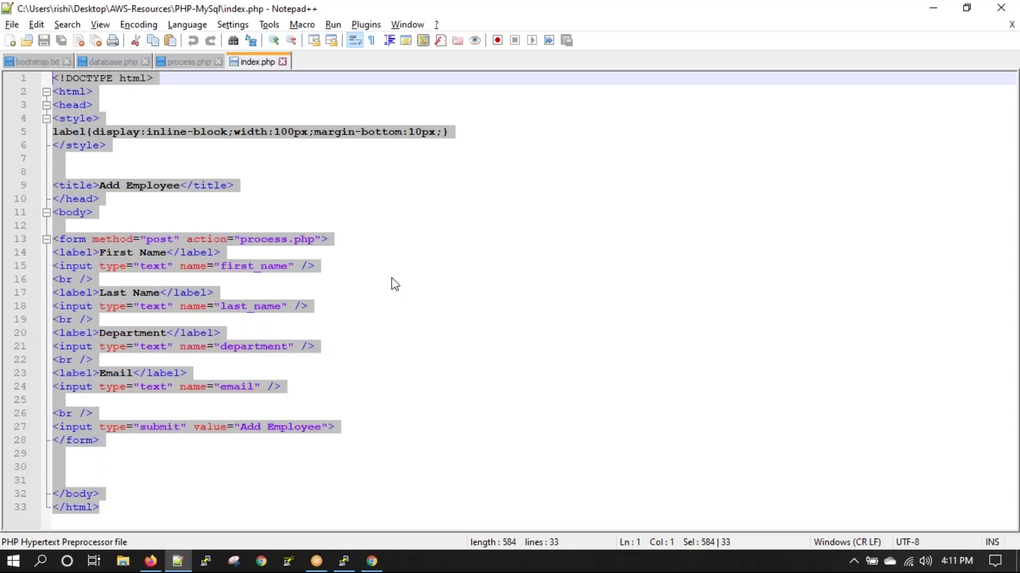
click(10, 25)
click(648, 386)
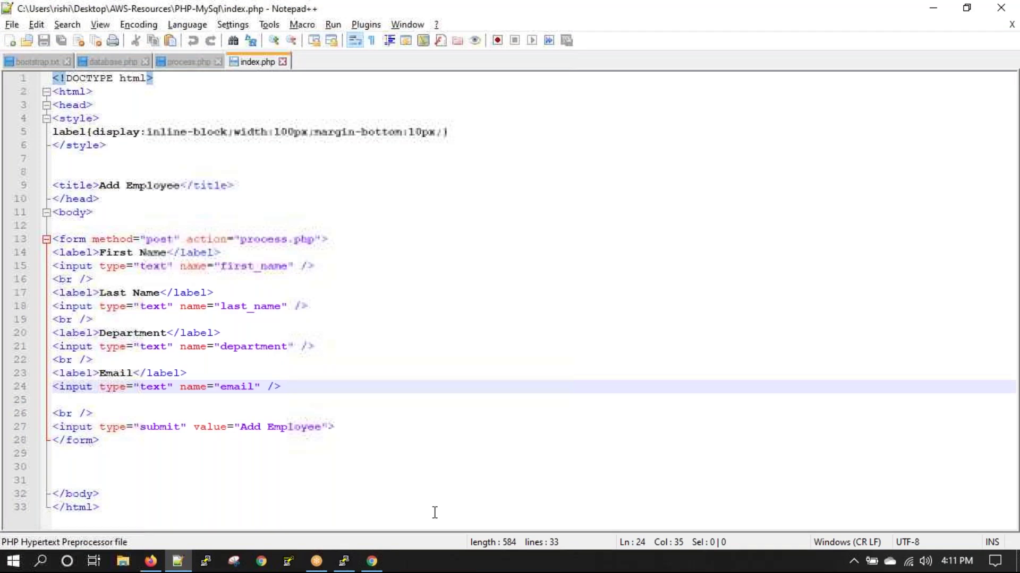
Step: Return to the terminal, stop following the log, view /var/www/html/createbucket.php in vi and quit without saving
click(344, 561)
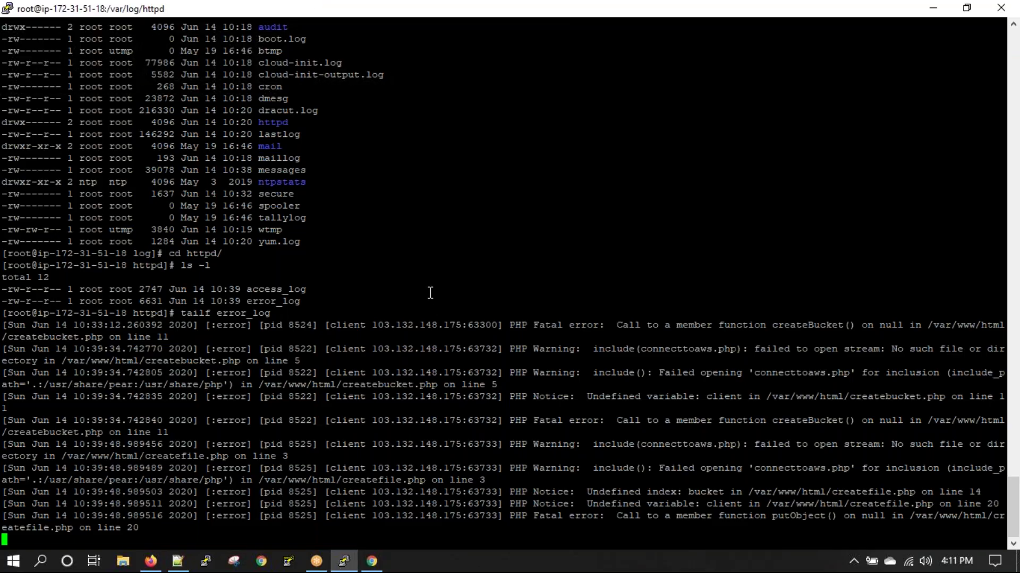
key(ctrl+c)
text(vi )
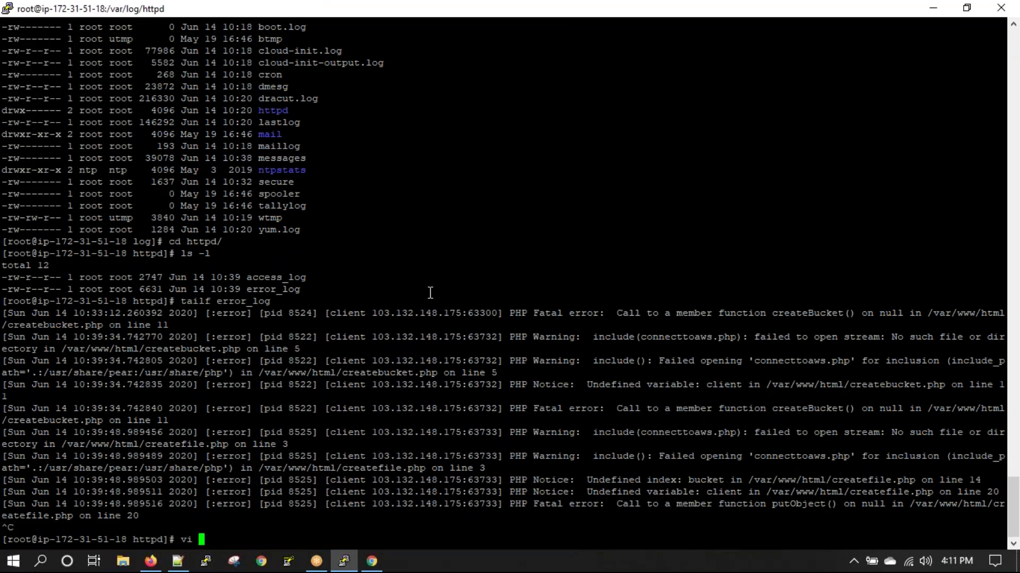
text(/var/www/html/)
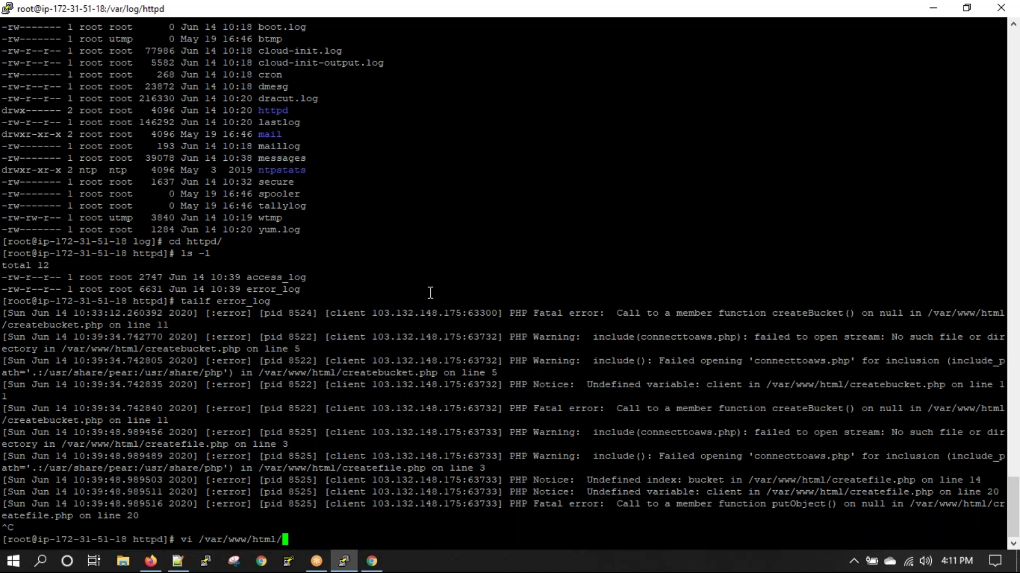
text(createb)
key(Tab)
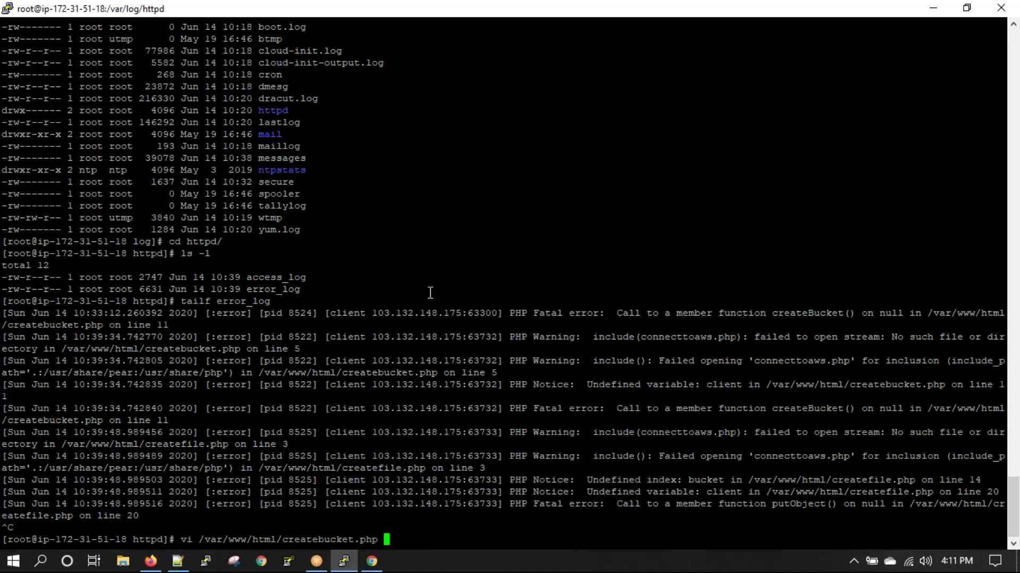
key(Return)
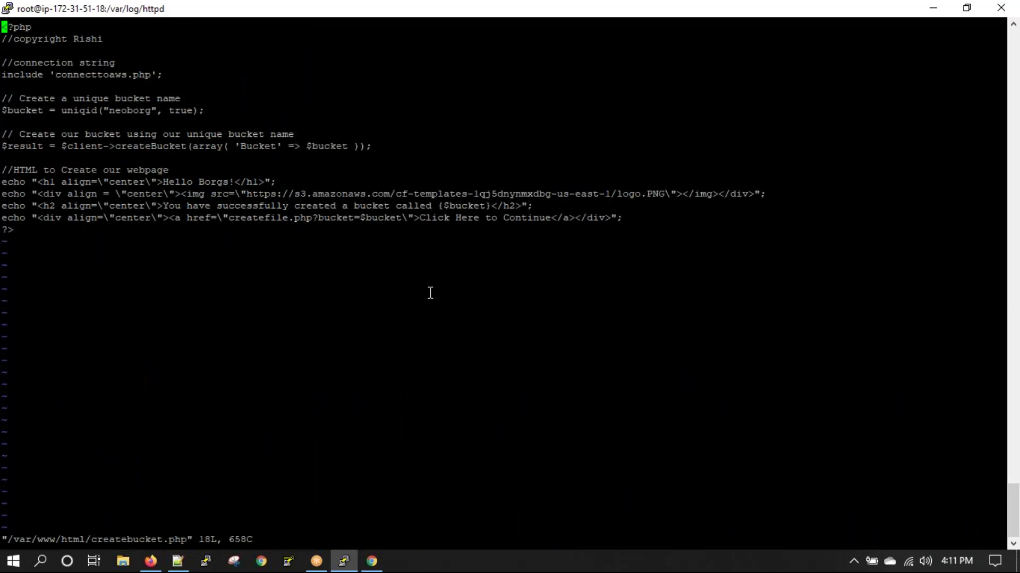
text(:q!)
key(Return)
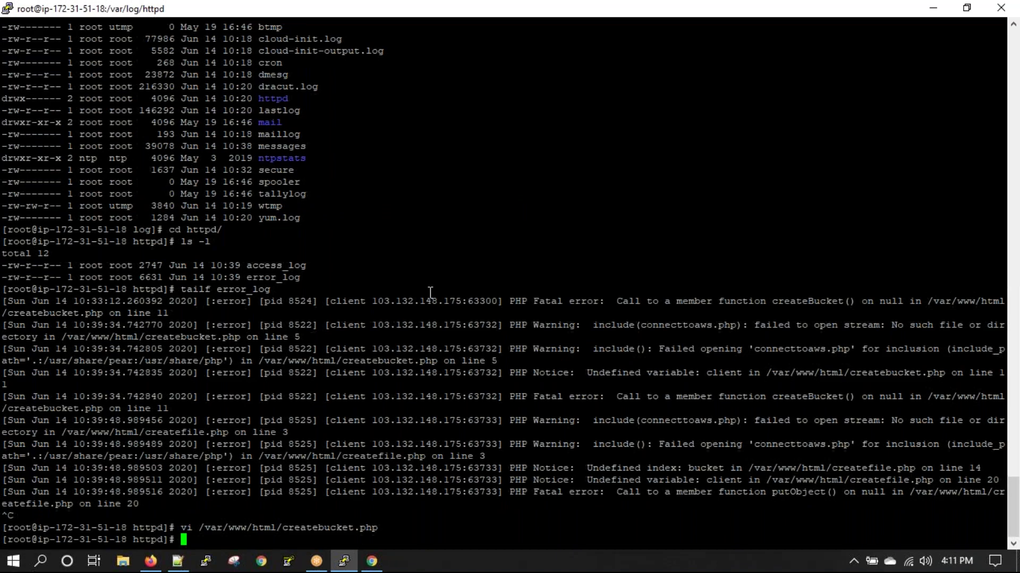
Step: List the contents of the current log directory and of /var/www/html/ in long format
text(ls -l)
key(Return)
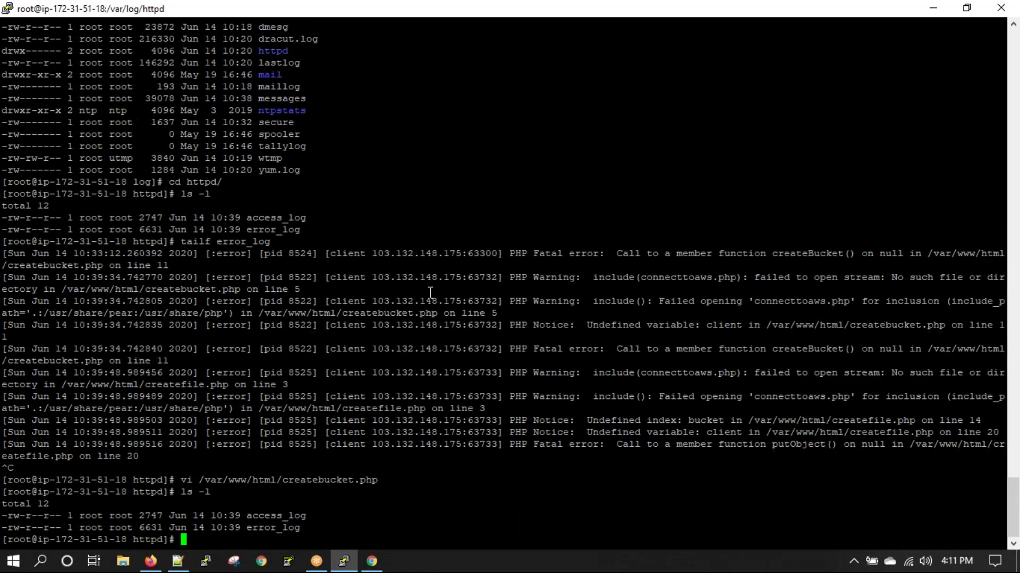
text(ls -l /var/www/html/)
key(Return)
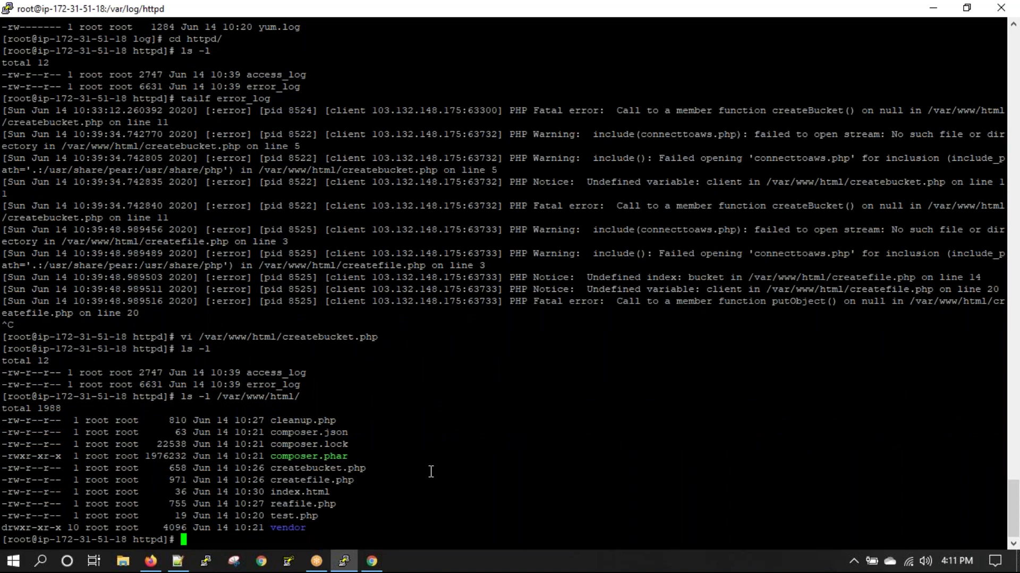
Step: Switch to Notepad++, look through bootstrap.txt for the PHP and AWS SDK setup commands, and return to the PuTTY terminal
click(177, 561)
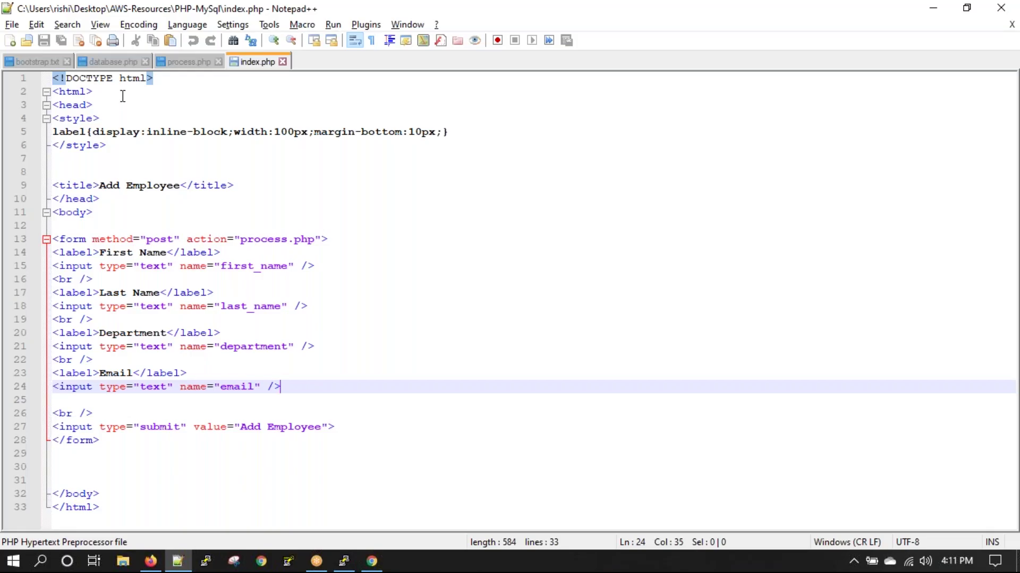
click(49, 63)
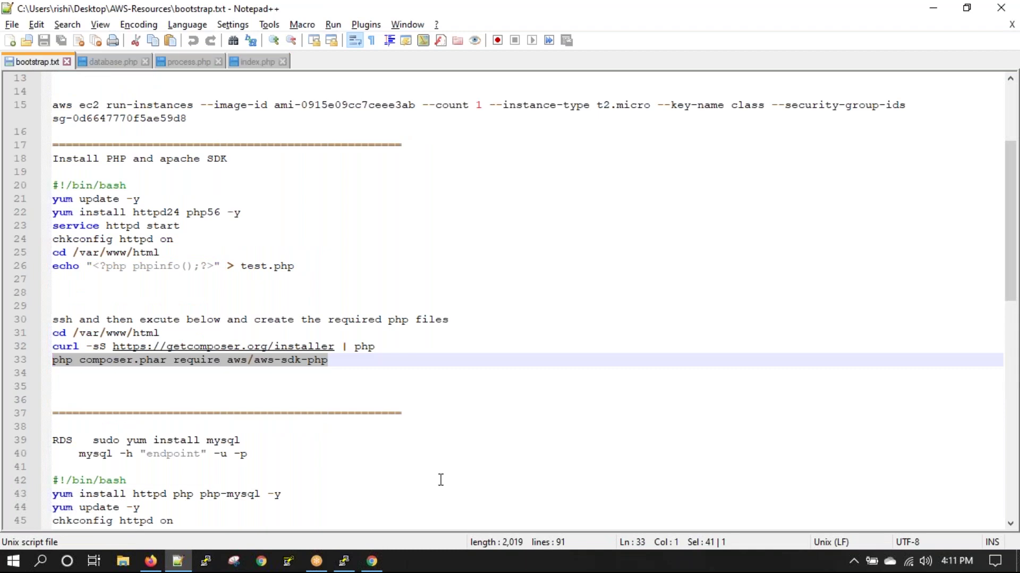
scroll(440, 480, down, 8)
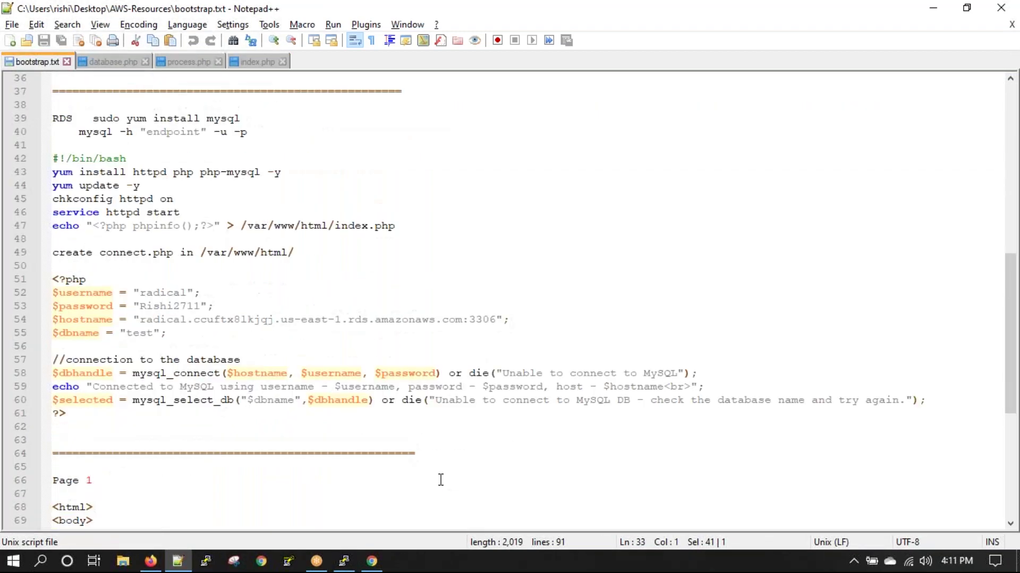
scroll(440, 481, down, 7)
scroll(428, 517, up, 15)
scroll(429, 517, up, 5)
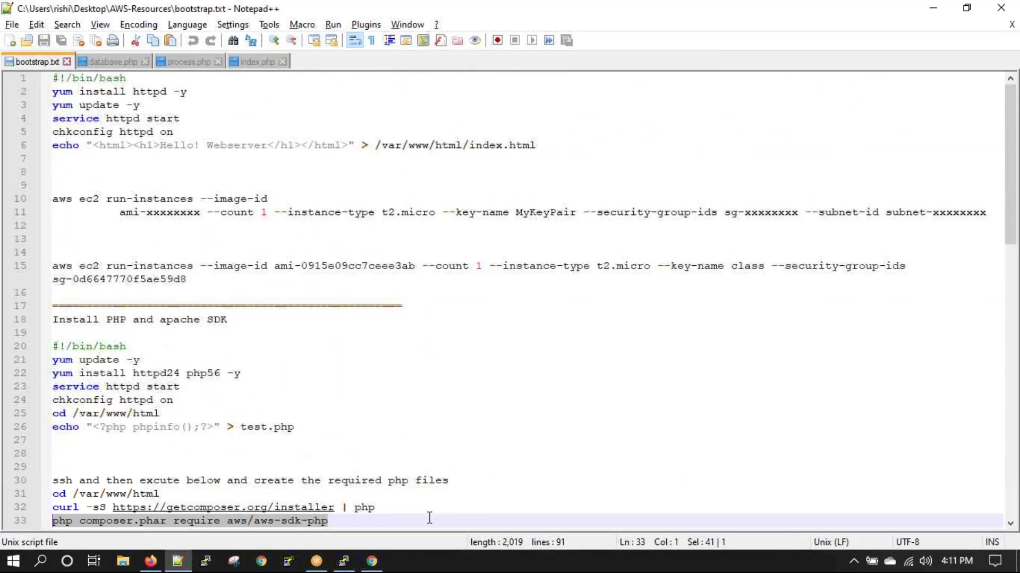
scroll(429, 518, down, 1)
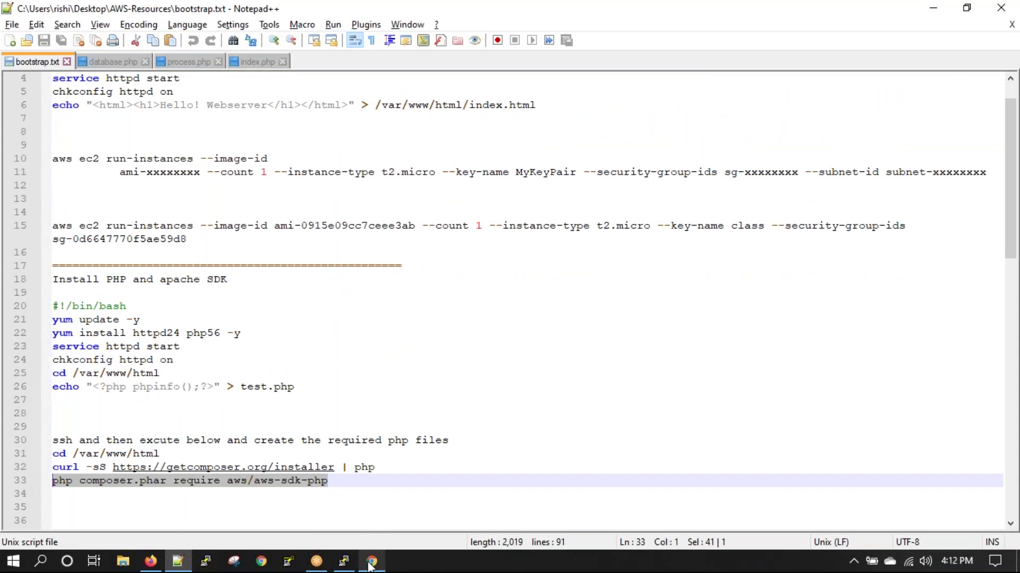
mouse_move(343, 566)
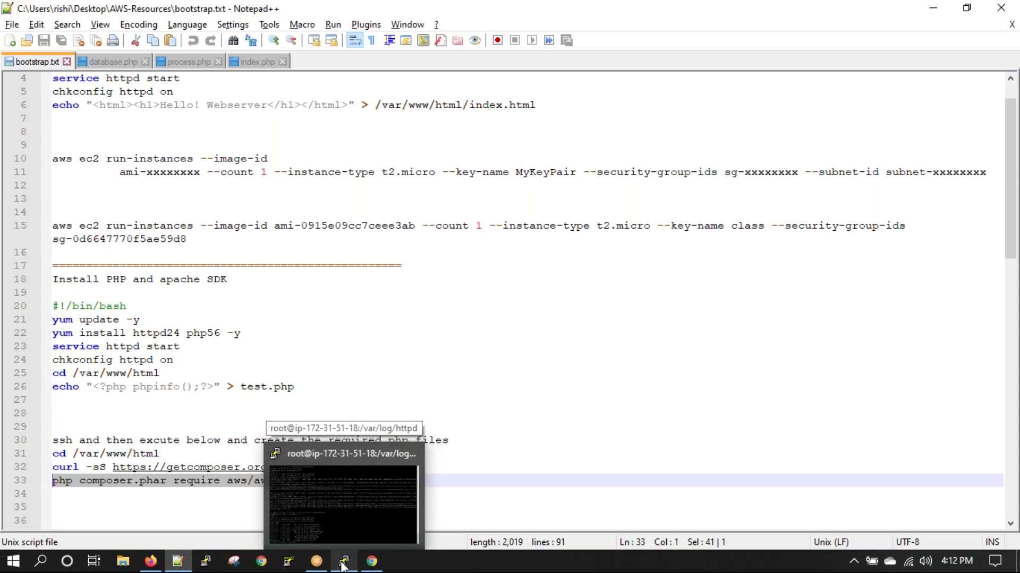
click(343, 563)
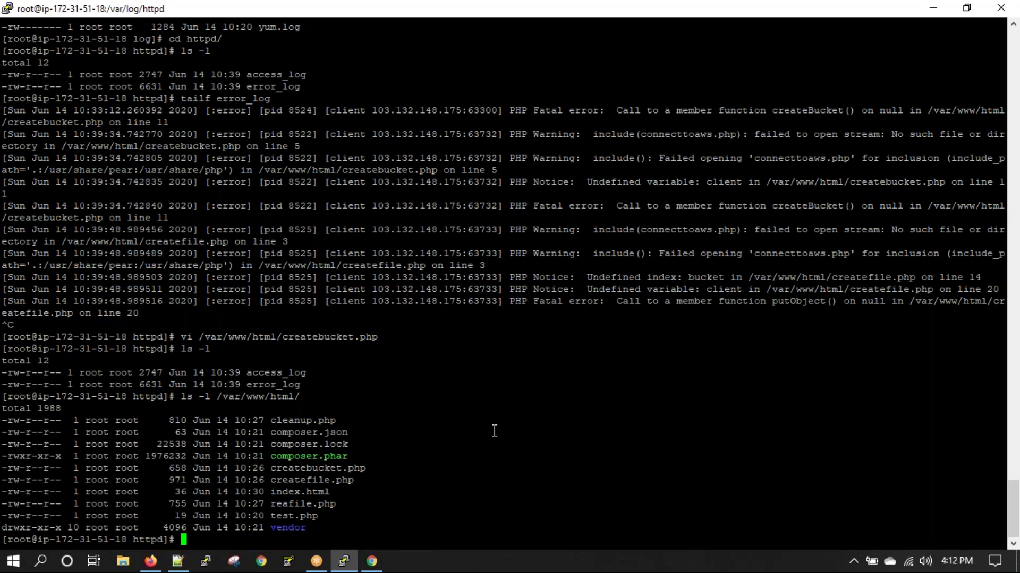
Step: Switch to Notepad++, open the recent file createbucket.php to read its include line, and return to the PuTTY terminal
click(178, 563)
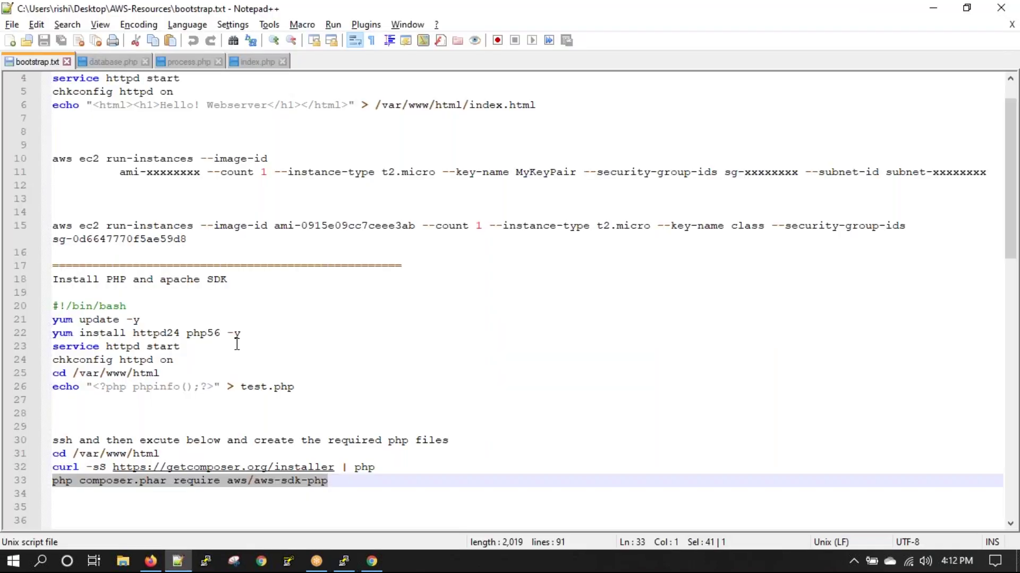
click(11, 25)
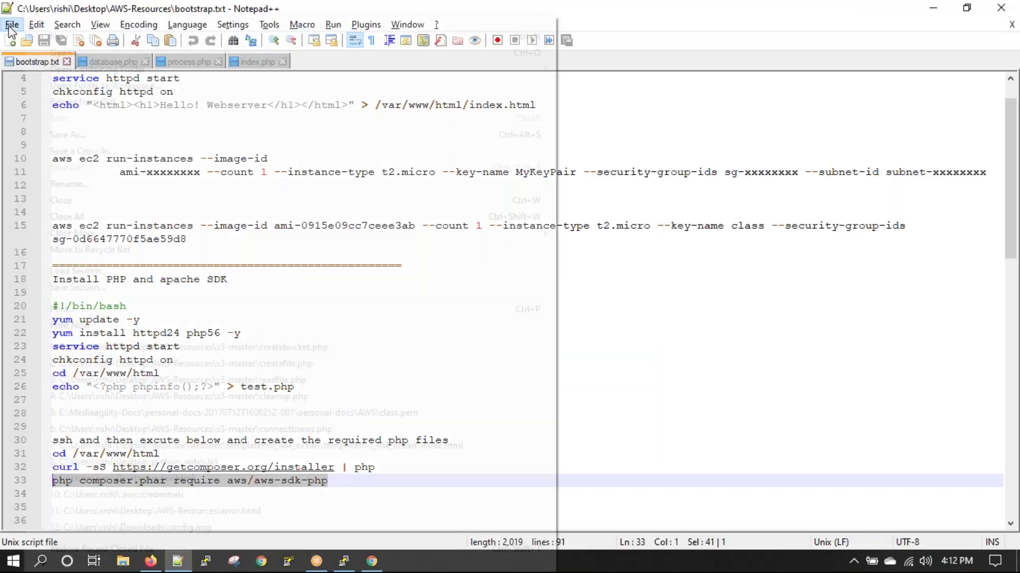
click(169, 347)
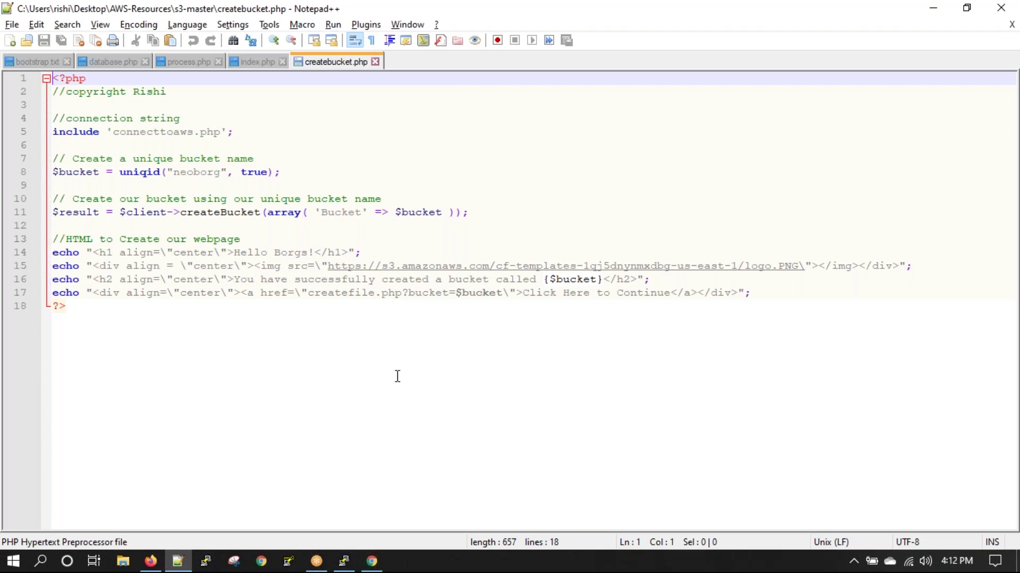
click(344, 561)
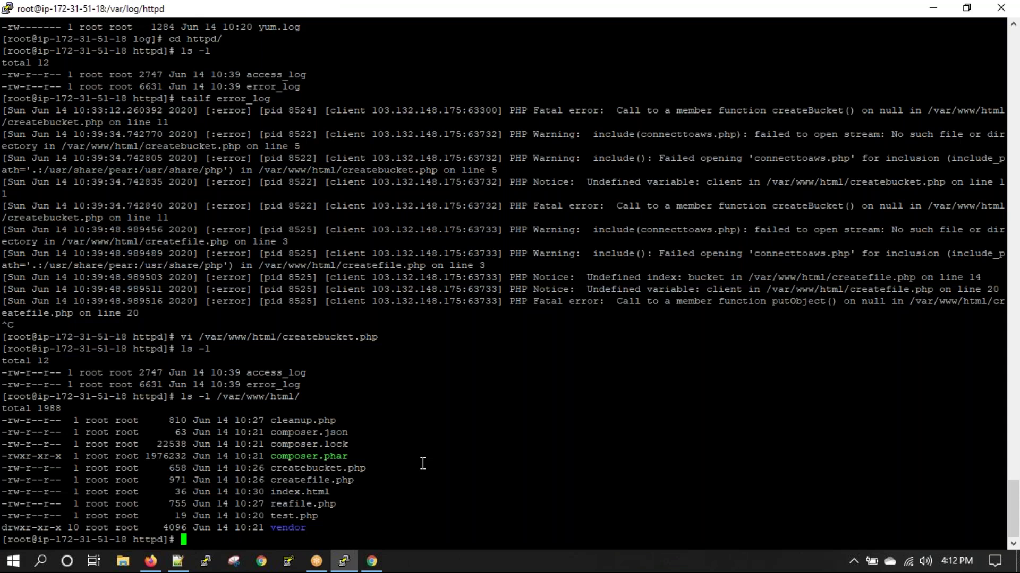
text(ls -l ven)
key(BackSpace)
key(BackSpace)
key(BackSpace)
key(BackSpace)
key(BackSpace)
key(BackSpace)
key(BackSpace)
key(BackSpace)
key(BackSpace)
text(cd -)
key(Return)
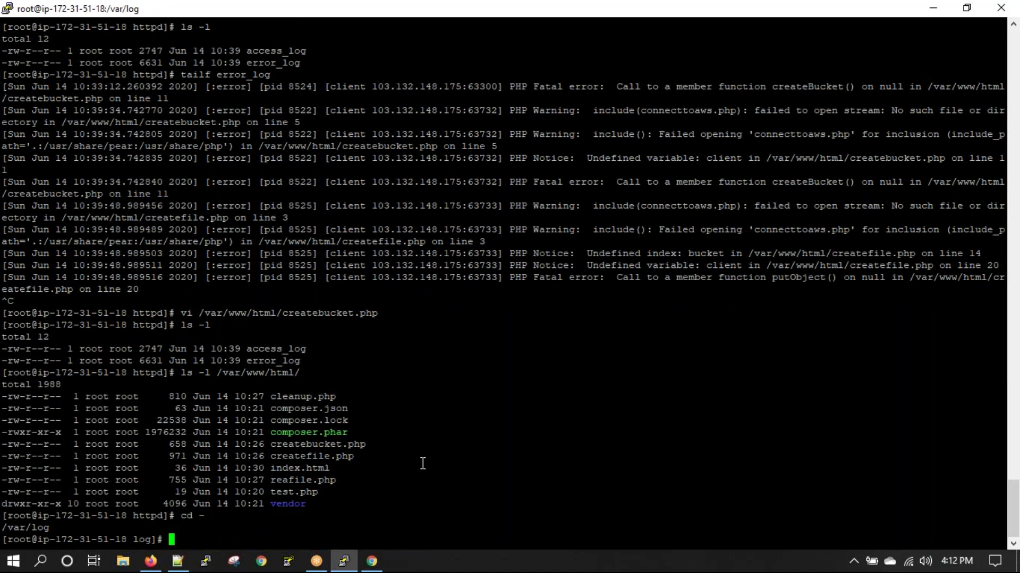
text(cd -)
key(Return)
Step: Change into /var/www/html/vendor/ and list its contents in long format
text(cd /var/www/html/vendor/)
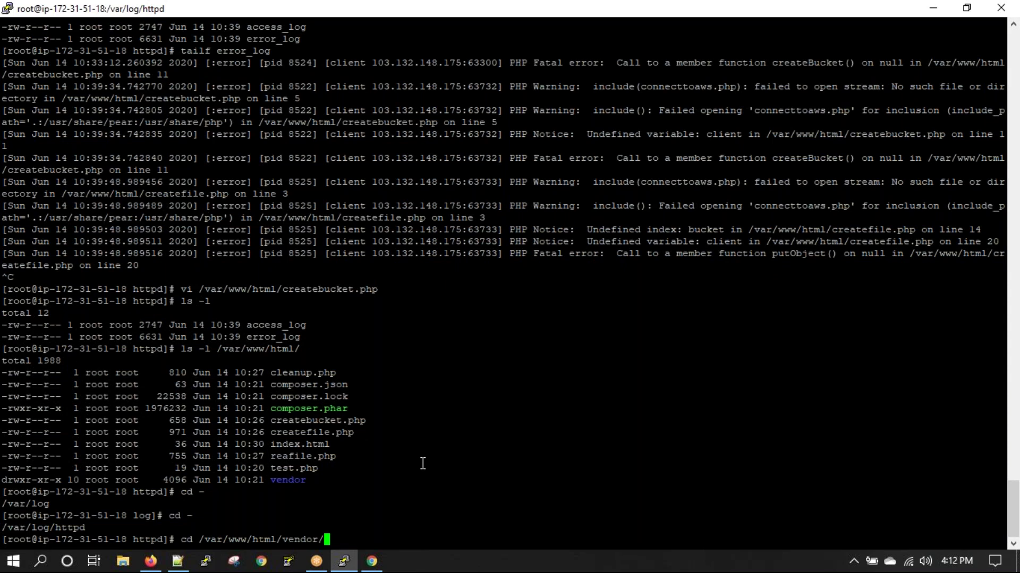
key(Return)
text(ls -l)
key(Return)
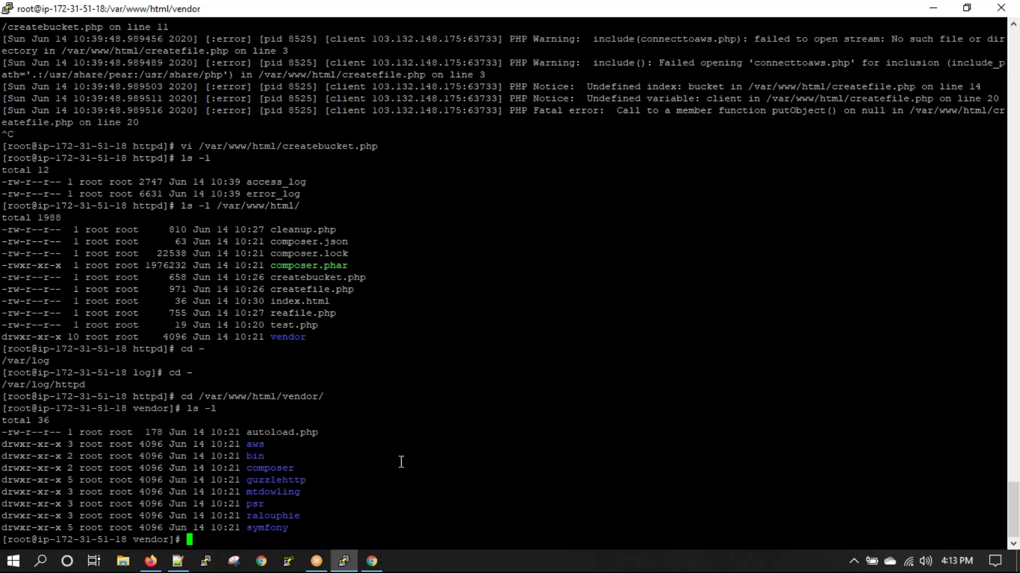
Step: Switch to Notepad++, open the recent file connecttoaws.php from s3-master and copy its entire contents
click(177, 561)
click(10, 24)
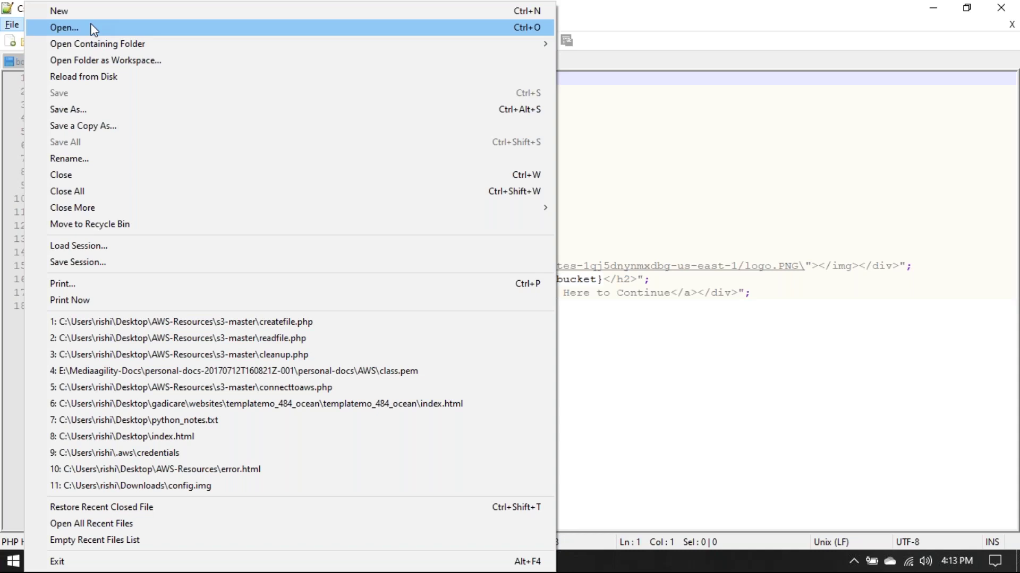
click(260, 388)
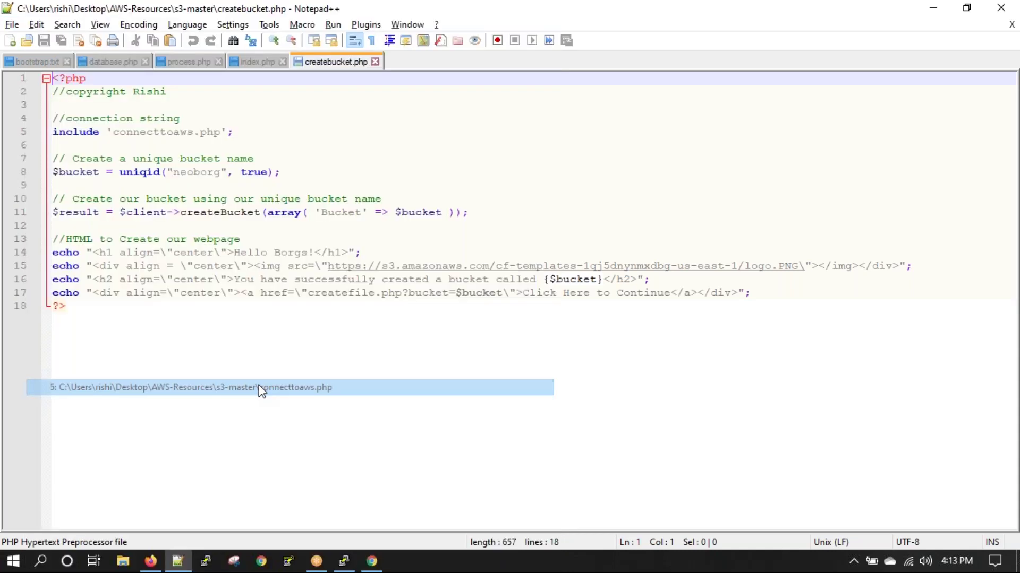
key(ctrl+a)
key(super+c)
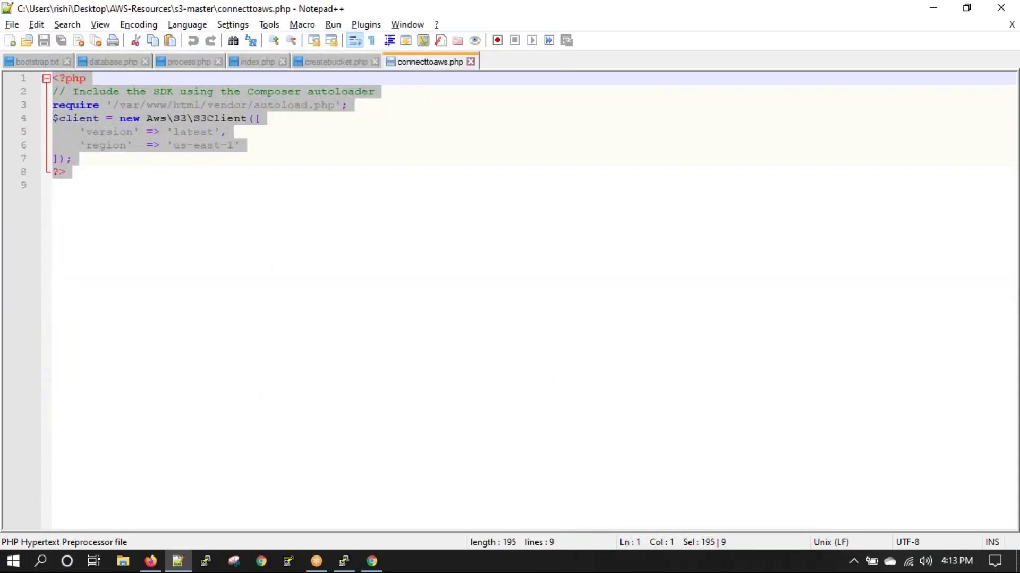
Step: Return to the PuTTY terminal, move up to /var/www/html and open a new file connecttoaws.php in vi
key(alt+Tab)
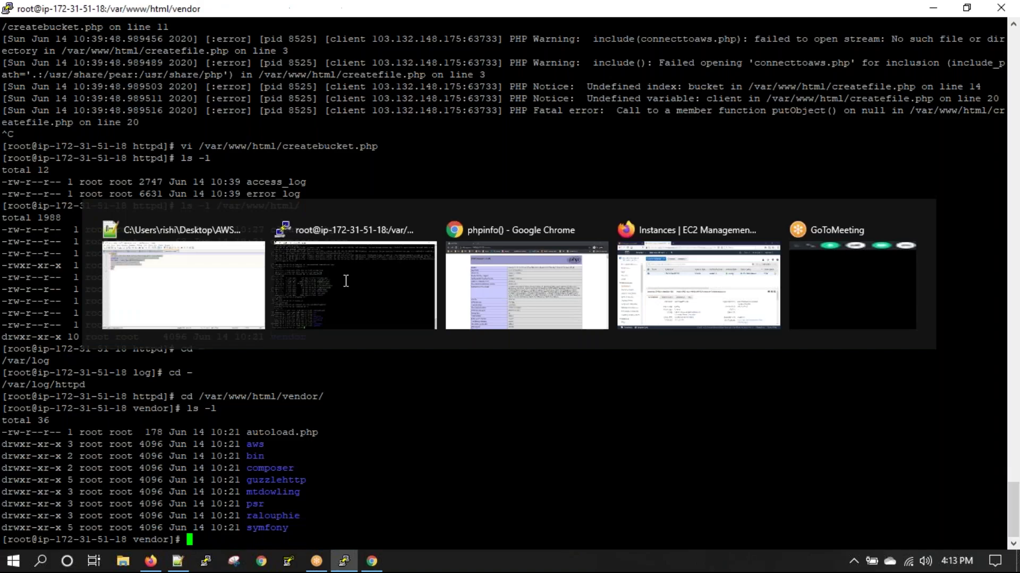
text(cd ..)
key(Return)
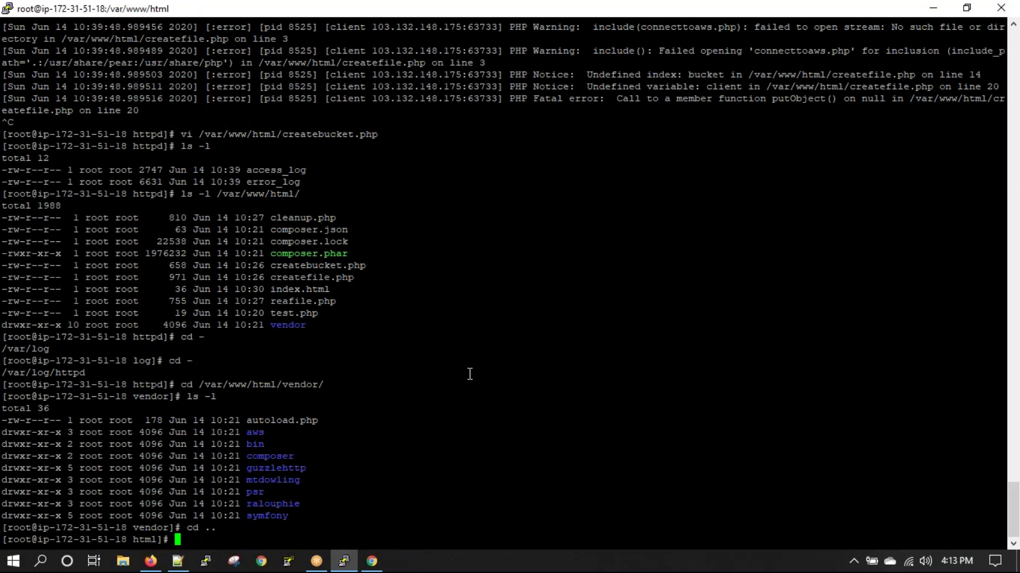
text(vi connecttow)
key(BackSpace)
text(aws.php)
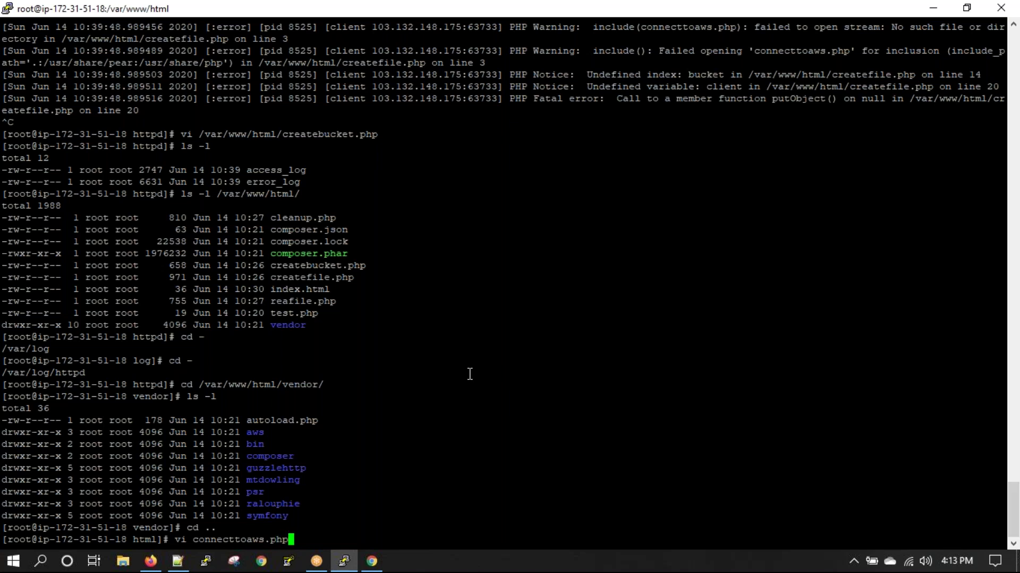
key(Return)
Step: Paste the copied PHP code into connecttoaws.php, then save the file and quit vi
key(i)
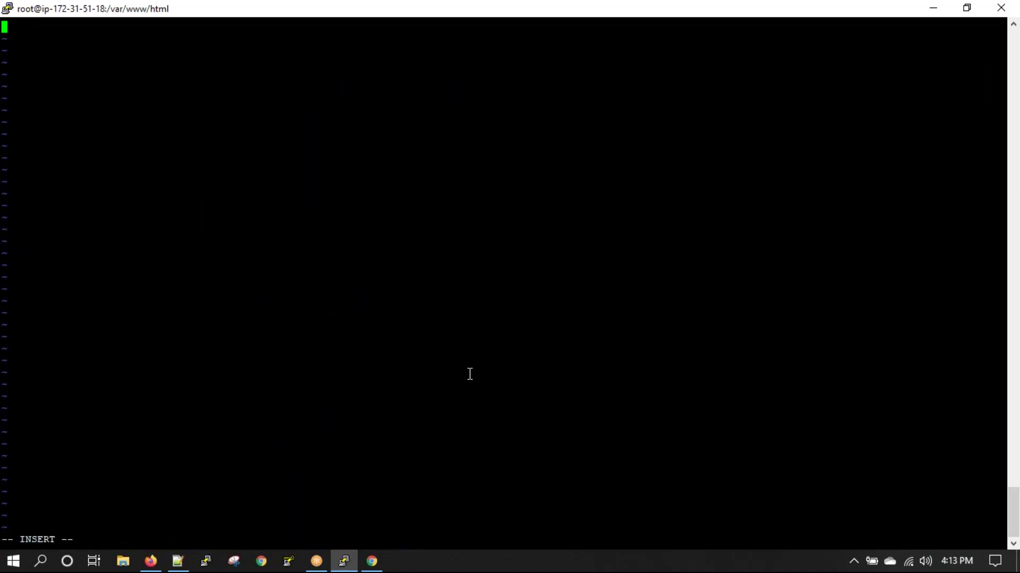
right_click(337, 344)
key(Escape)
text(:wq!)
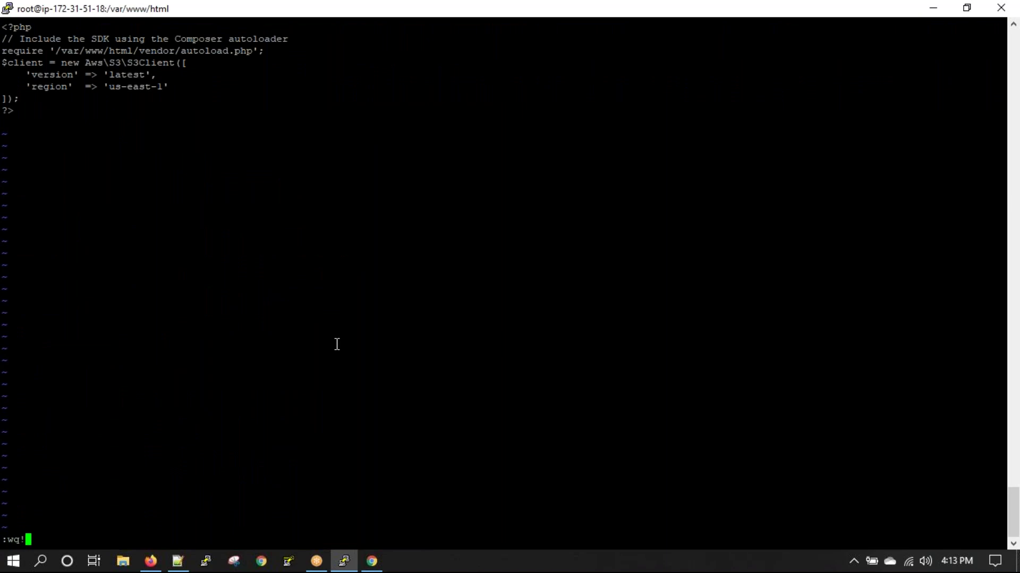
key(Return)
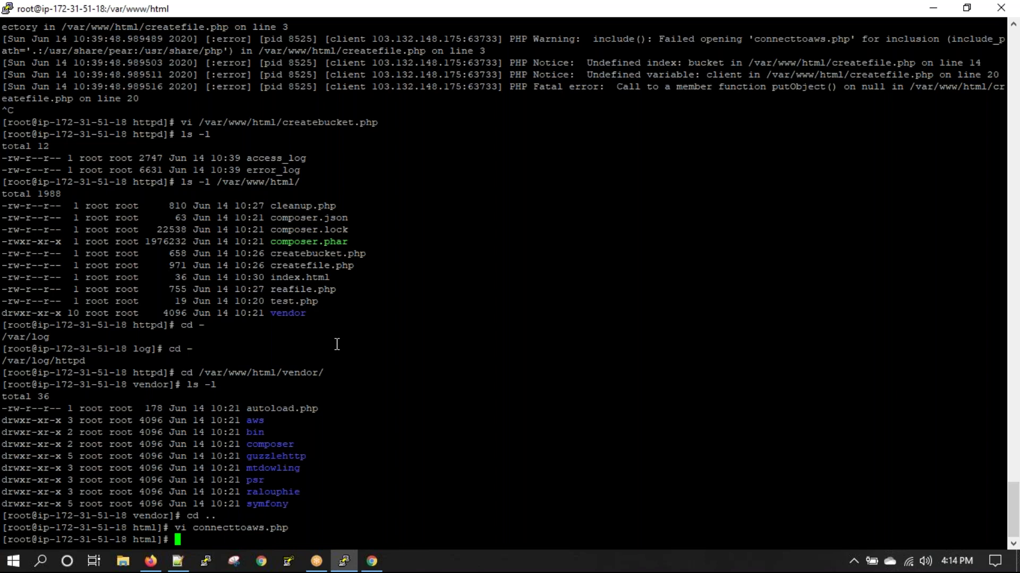
Step: Review the earlier error_log output in the terminal for the failed include of connecttoaws.php
scroll(592, 352, up, 15)
scroll(593, 351, down, 15)
scroll(592, 351, up, 7)
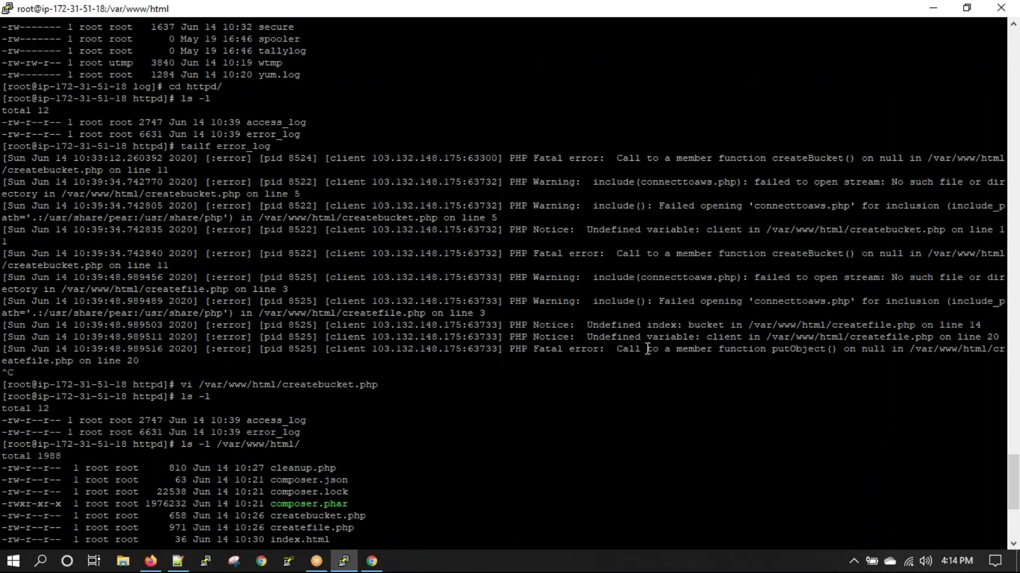
double_click(796, 206)
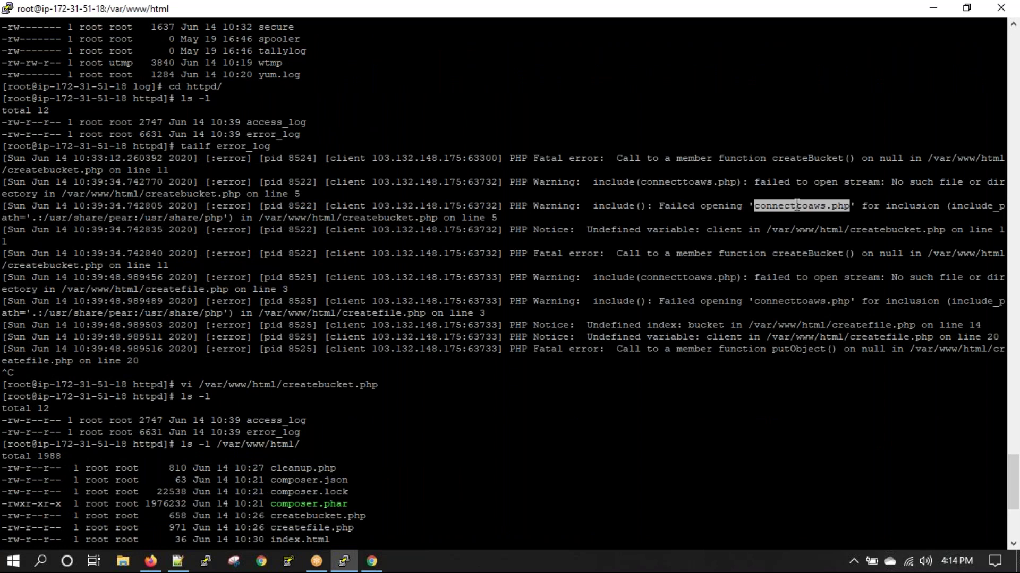
scroll(701, 441, down, 7)
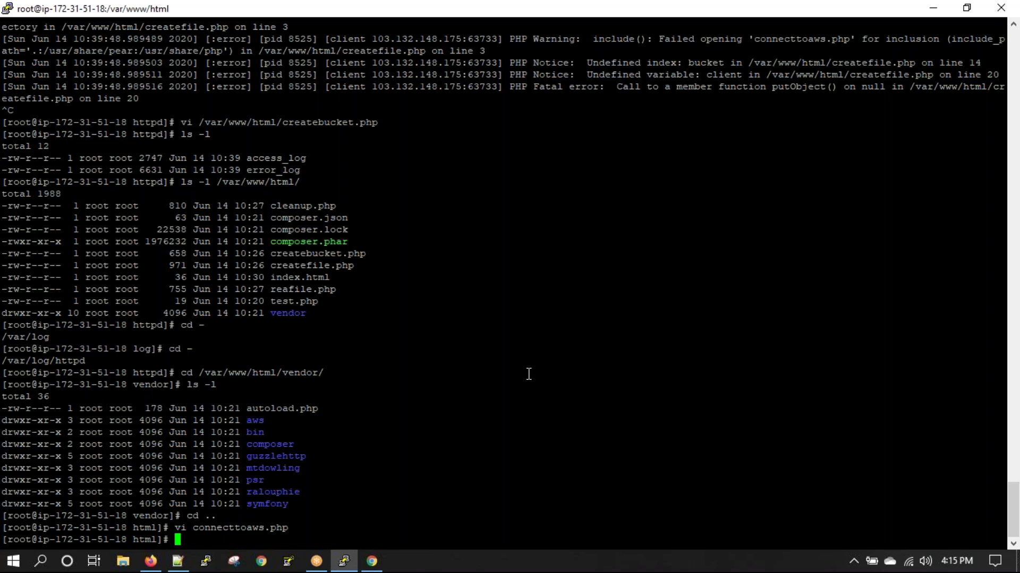
Step: Switch to the AWS console in Firefox and open the IAM service in a new tab, staying on the EC2 instances page
click(151, 561)
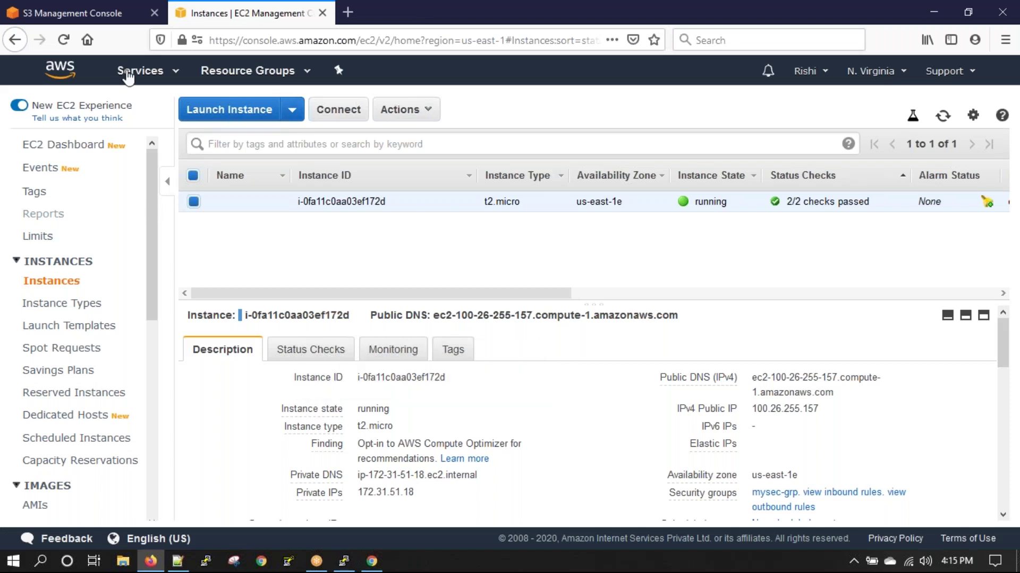
right_click(128, 74)
key(Escape)
click(133, 71)
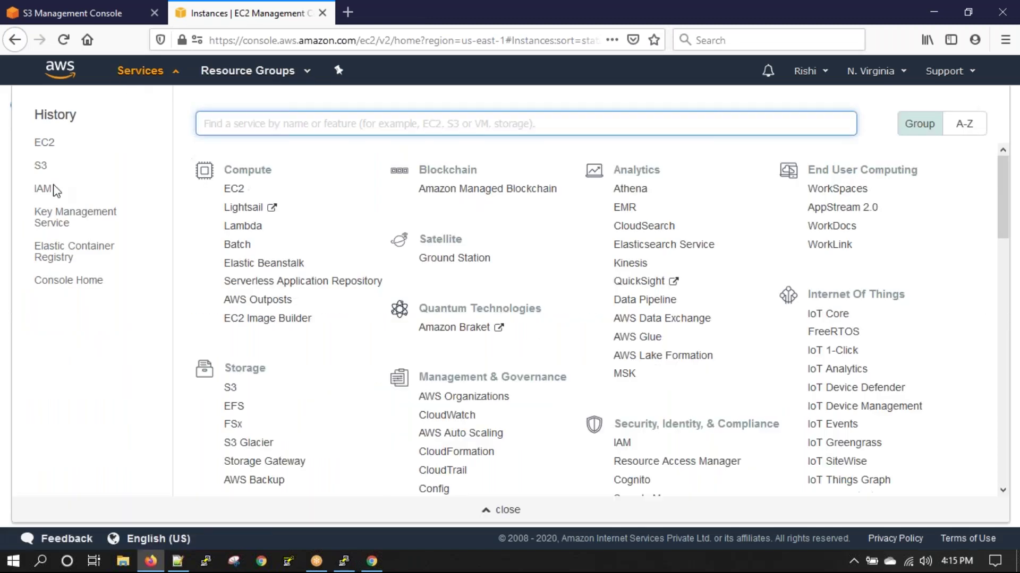
right_click(43, 190)
click(110, 199)
click(137, 71)
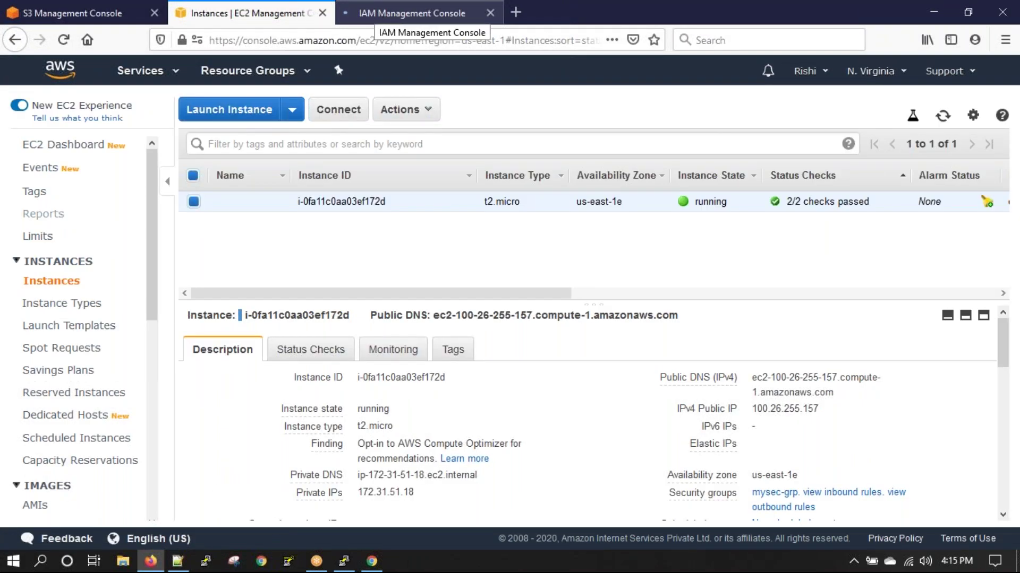
Step: Open the Attach/Replace IAM Role settings of the running instance to check its role, and cancel without applying changes
click(426, 110)
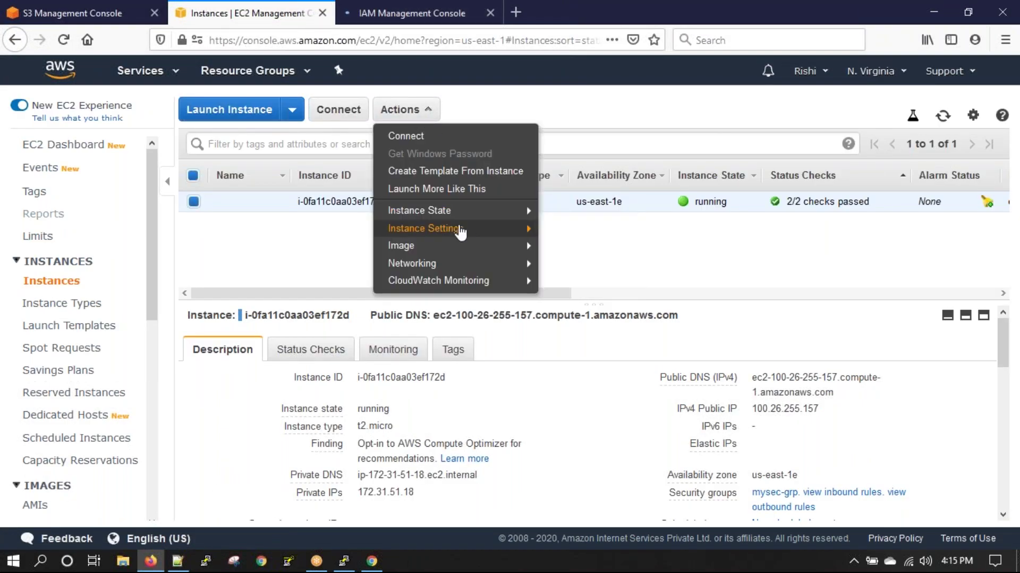
mouse_move(460, 232)
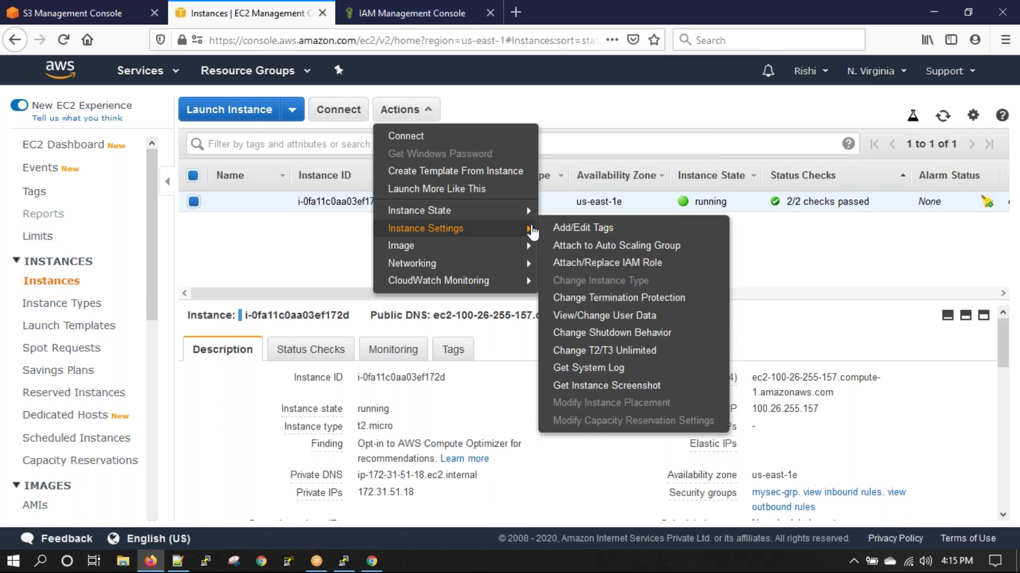
click(633, 263)
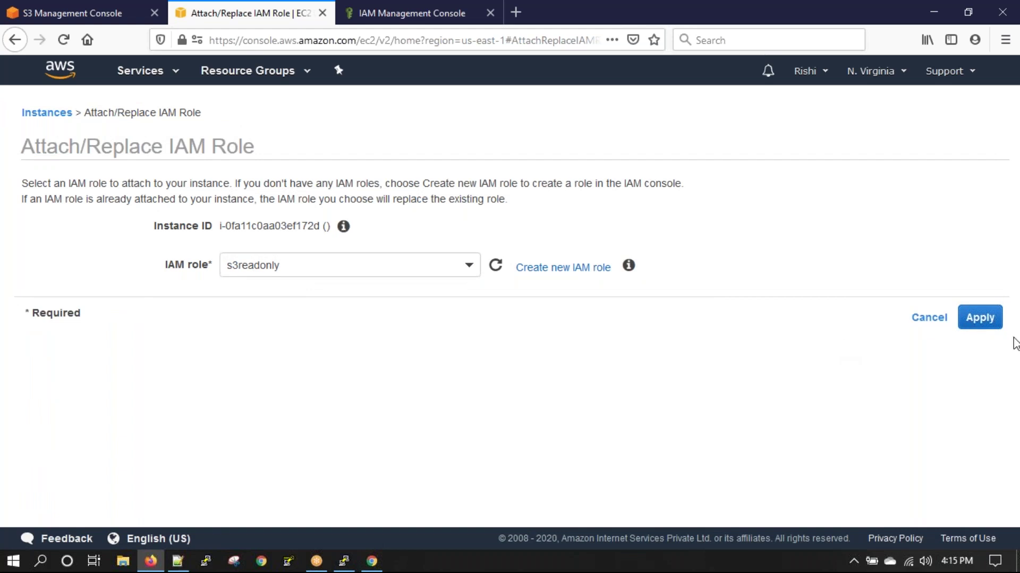
click(931, 321)
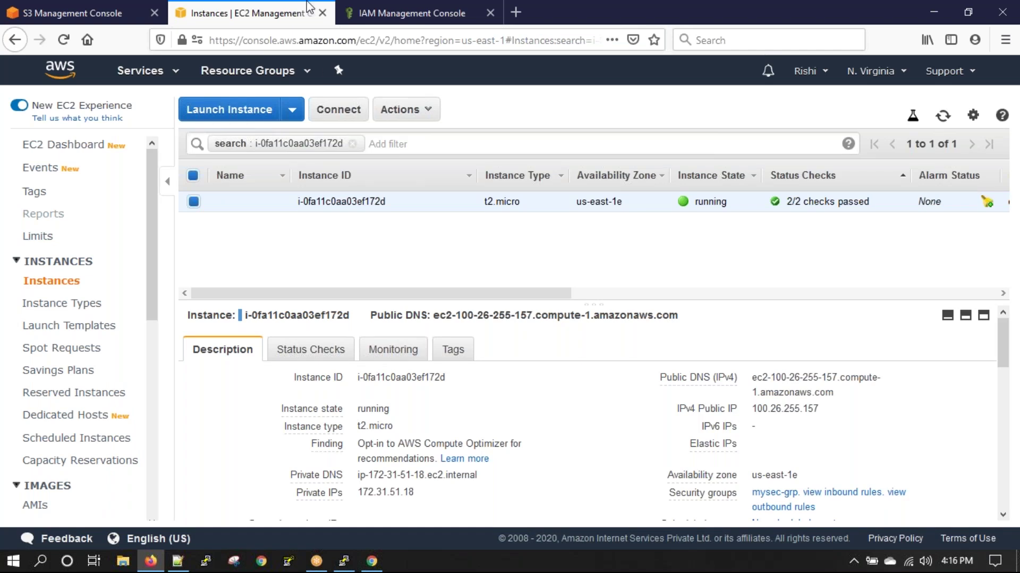
Step: Open the s3readonly role in IAM and examine the JSON of its attached AmazonS3FullAccess policy
click(381, 15)
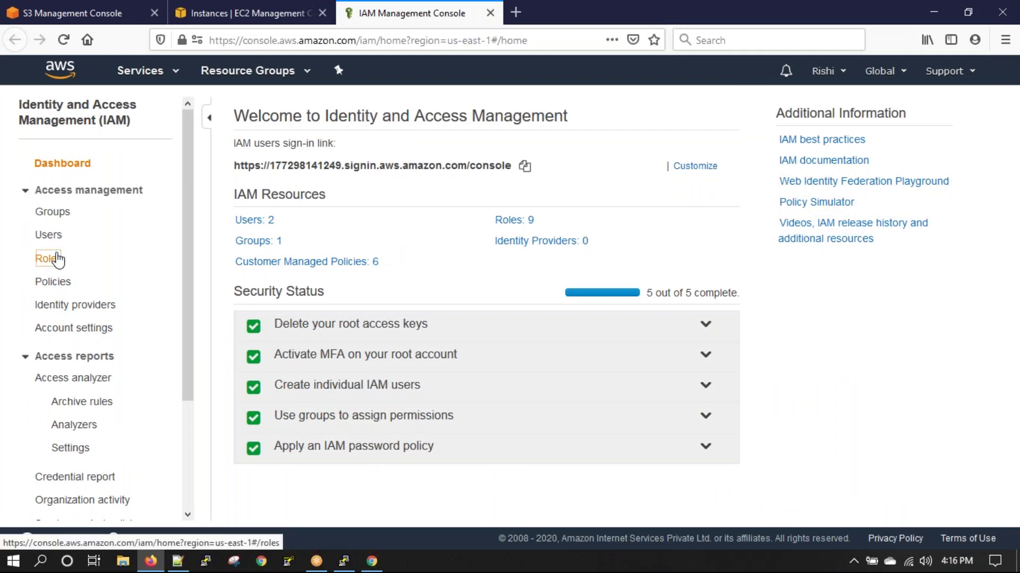
click(58, 260)
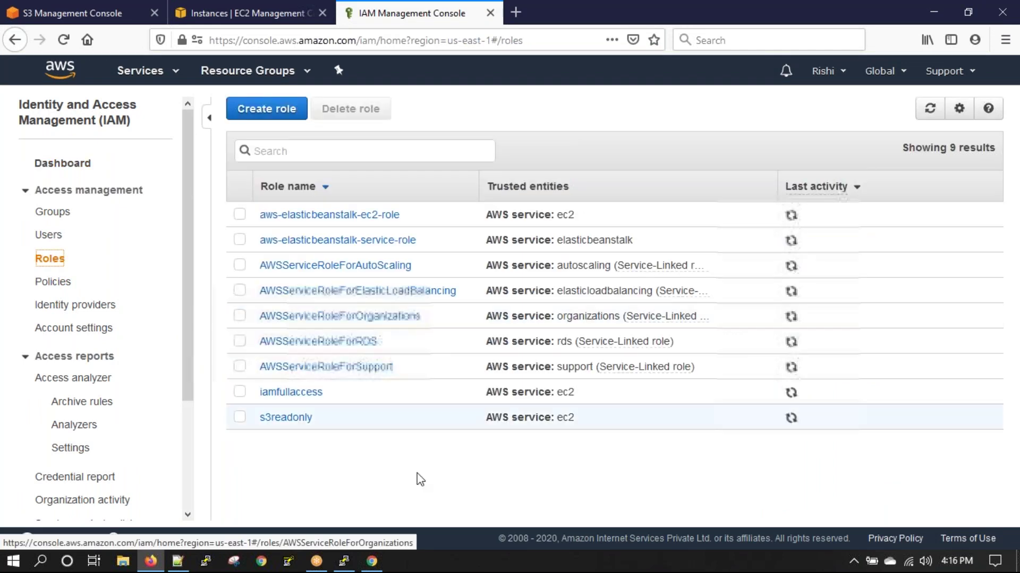
click(278, 419)
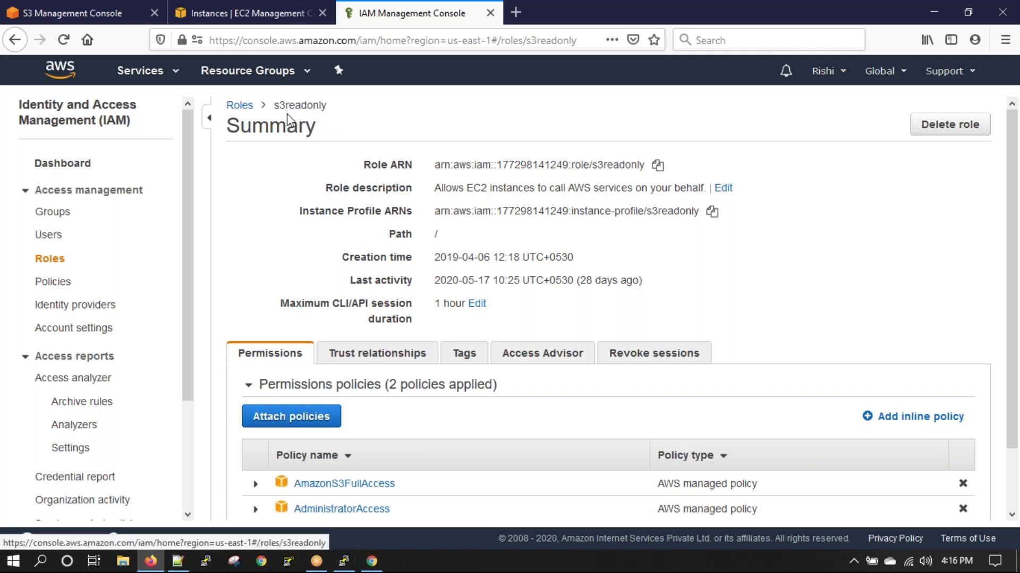
click(277, 483)
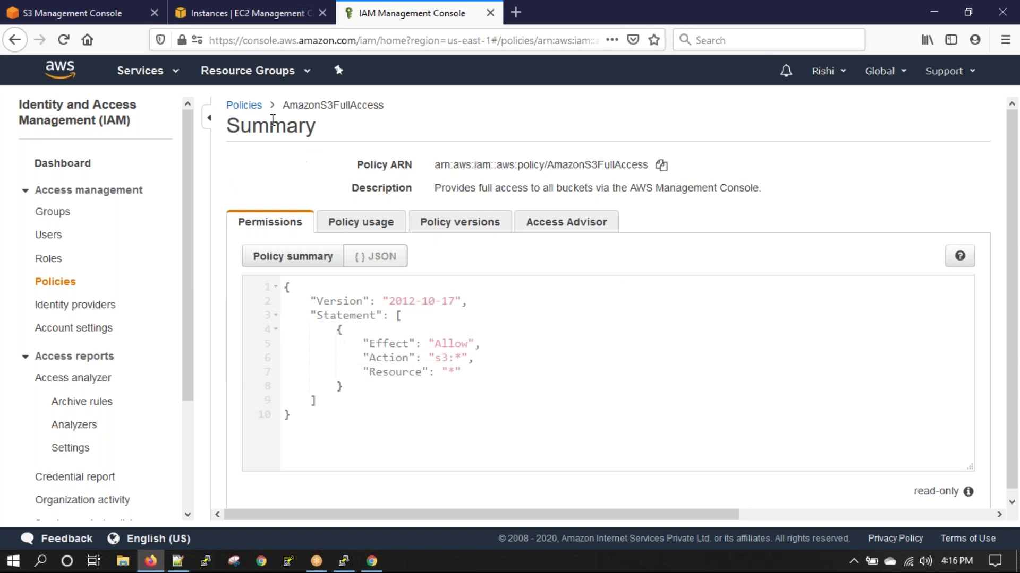
click(16, 41)
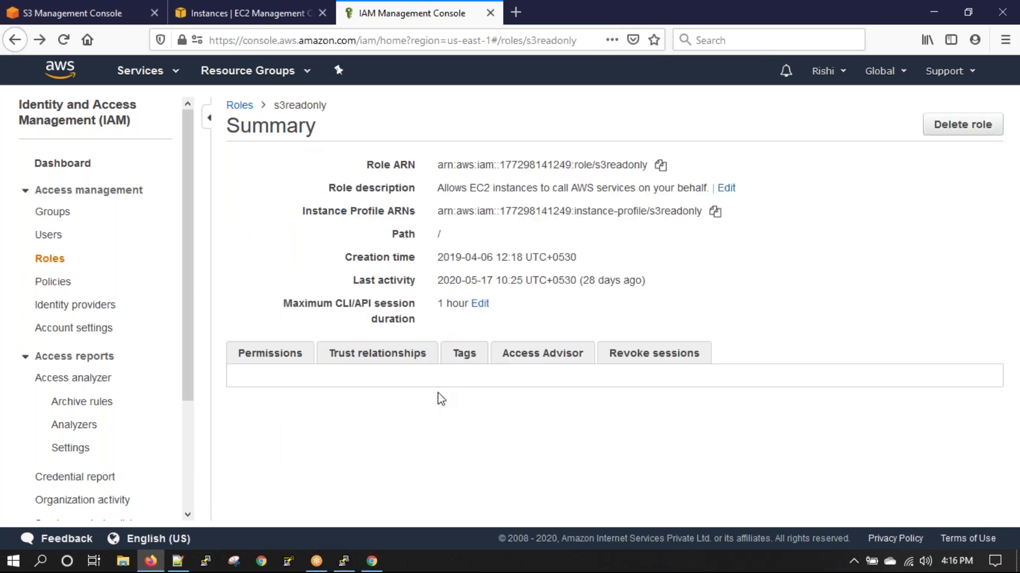
scroll(445, 456, down, 2)
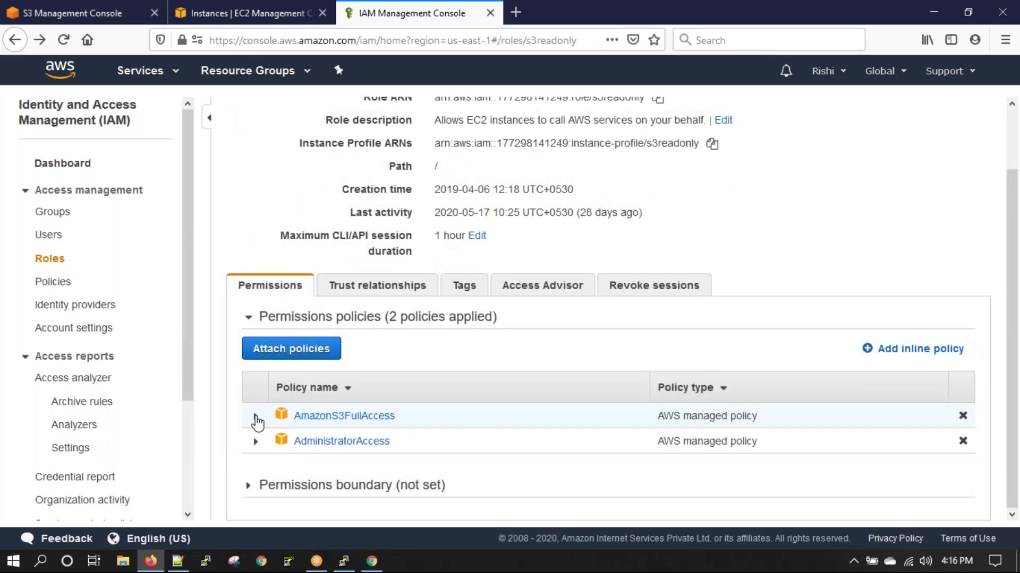
click(256, 416)
scroll(467, 437, down, 6)
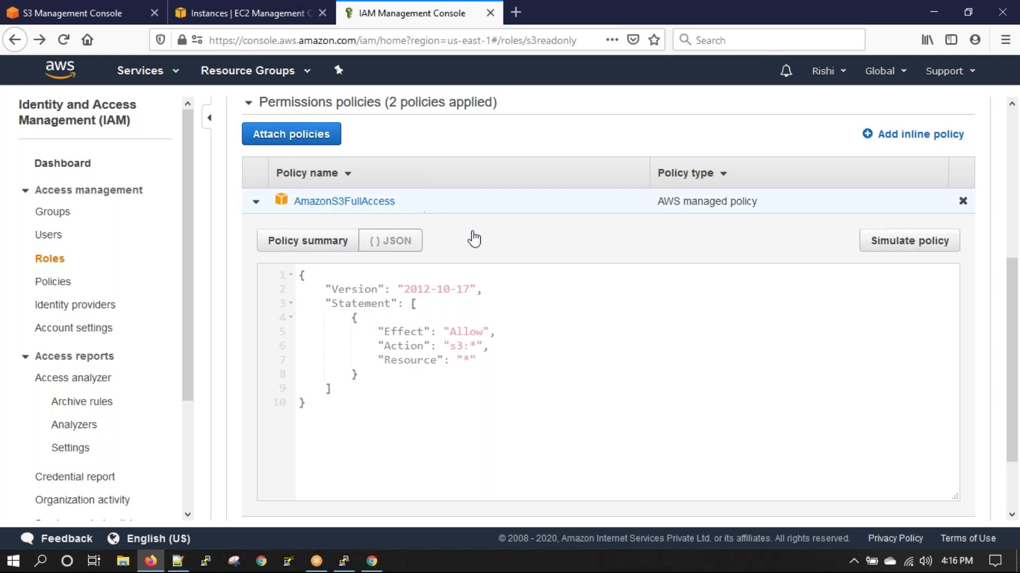
scroll(289, 259, up, 2)
Step: Look at the IAM policies list, then close the IAM console and return to the EC2 instances page
click(234, 16)
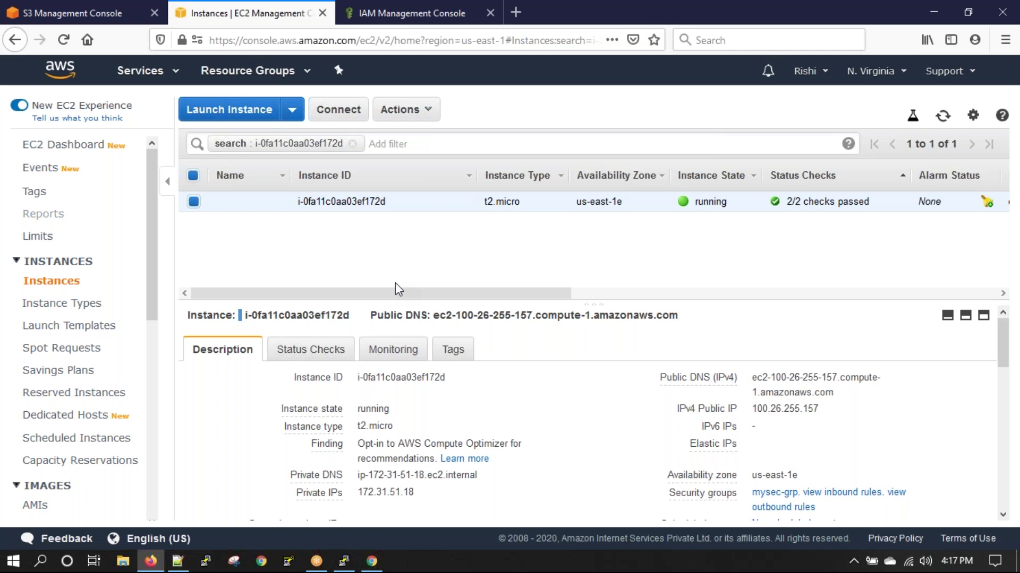
click(372, 15)
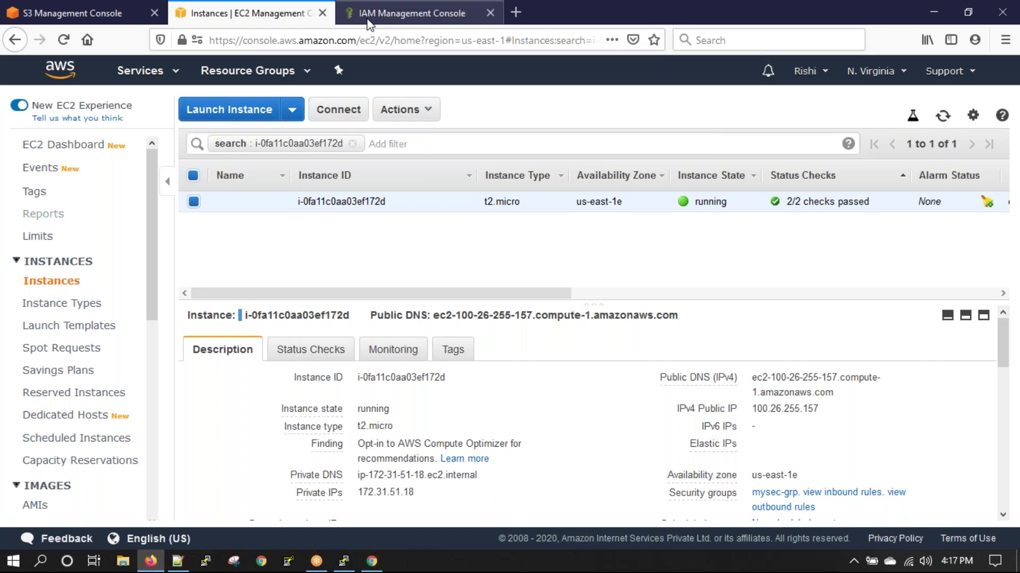
click(53, 282)
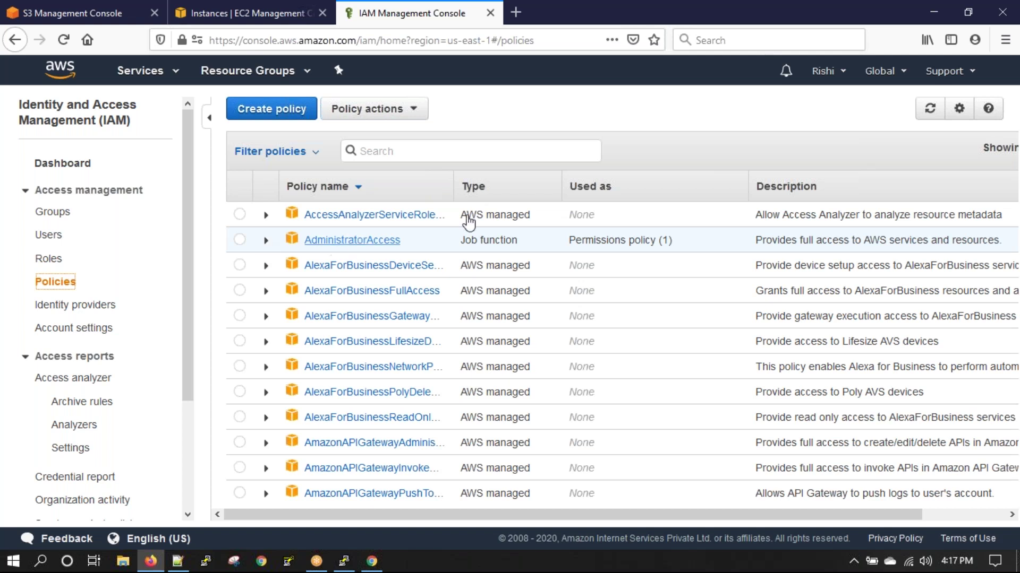
click(490, 13)
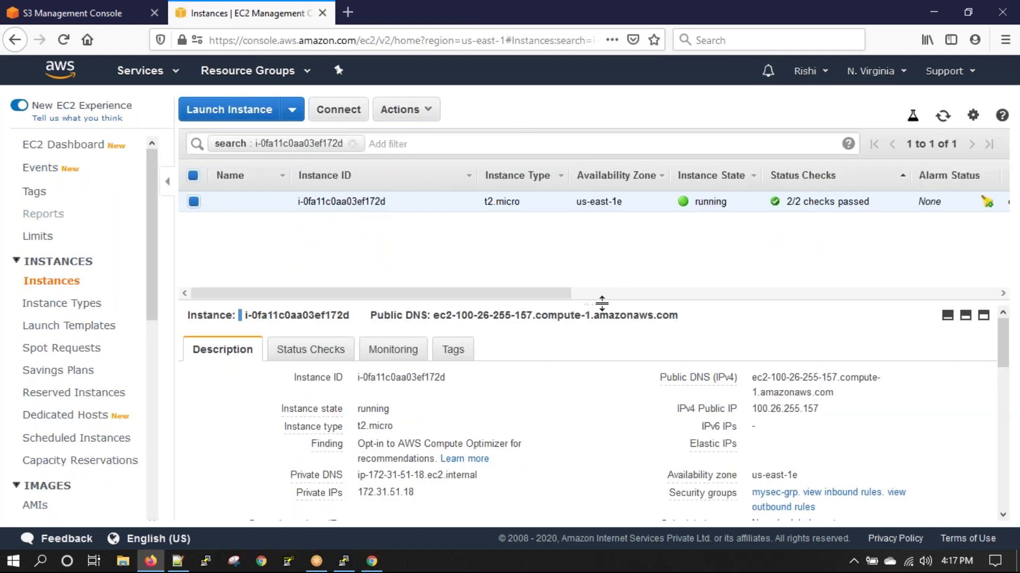
drag(601, 302, 603, 285)
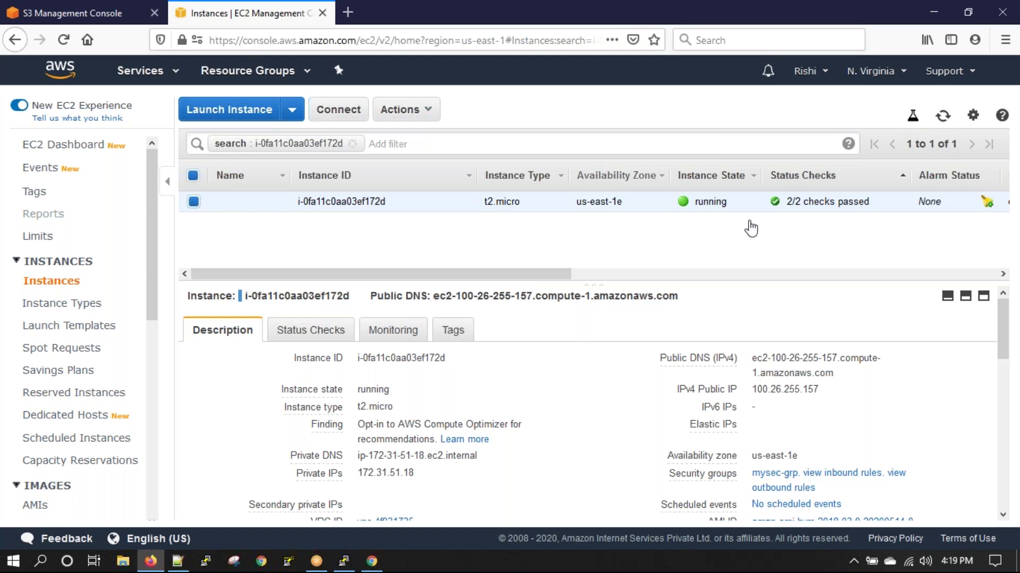
Step: Check the failing createbucket.php page in Chrome, then review the terminal's error_log entry about opening connecttoaws.php
click(349, 564)
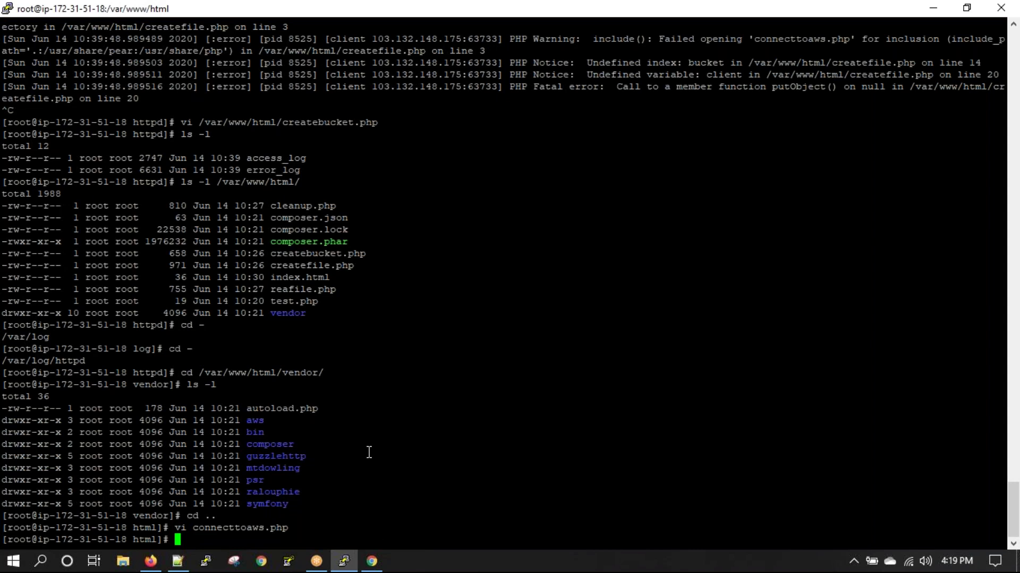
click(372, 561)
click(42, 39)
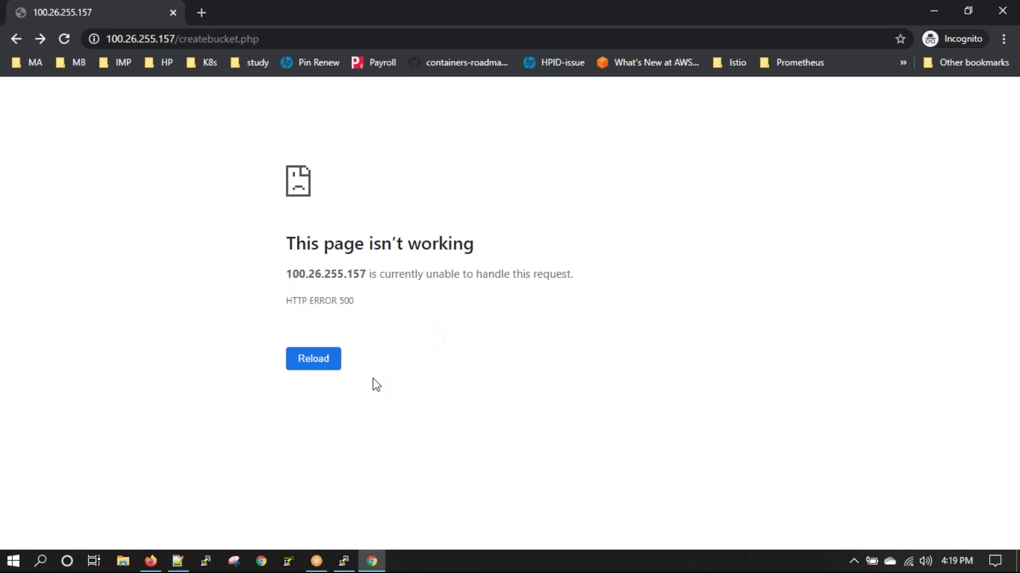
click(344, 562)
scroll(423, 398, up, 5)
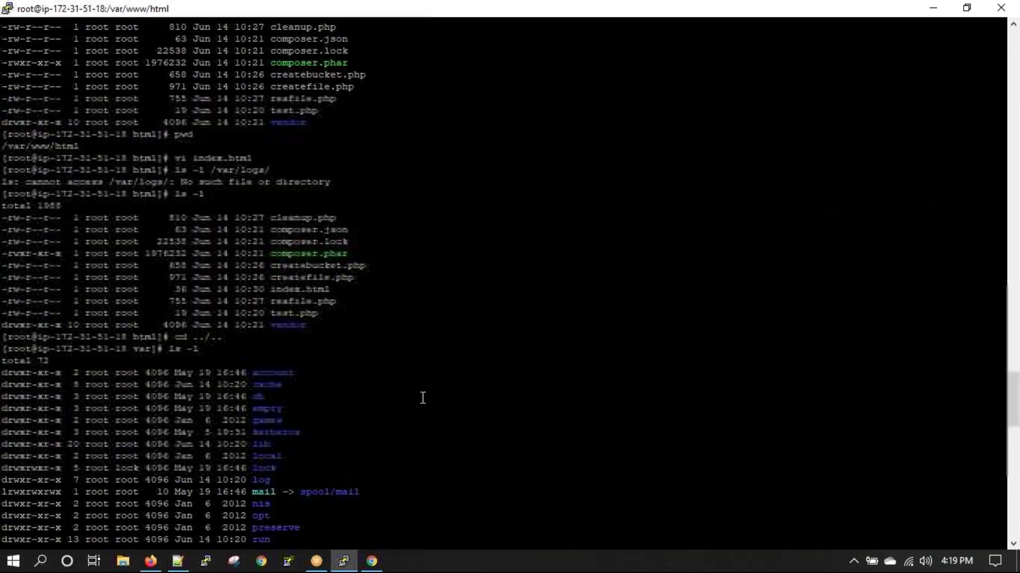
scroll(423, 398, down, 20)
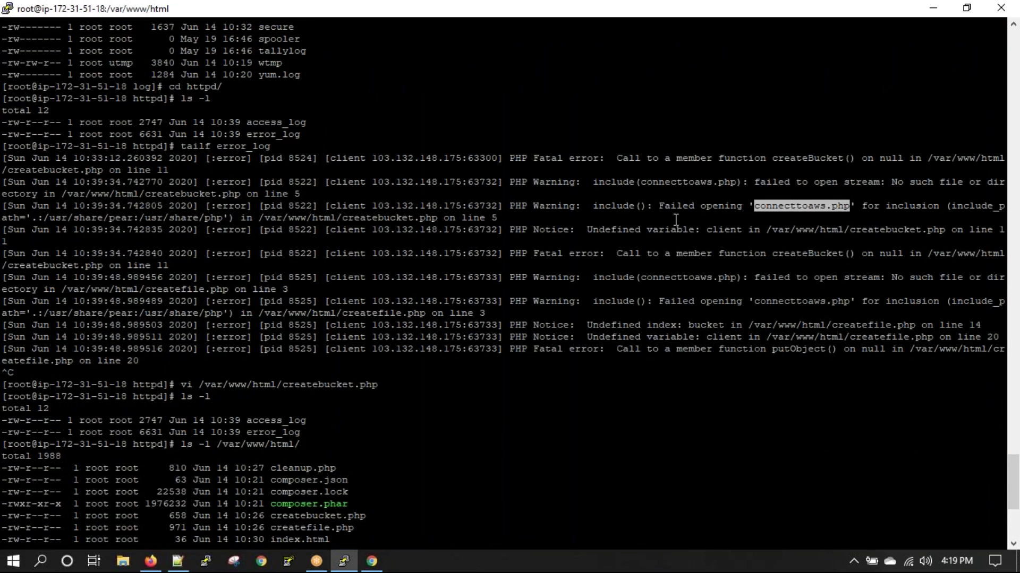
drag(654, 207, 861, 211)
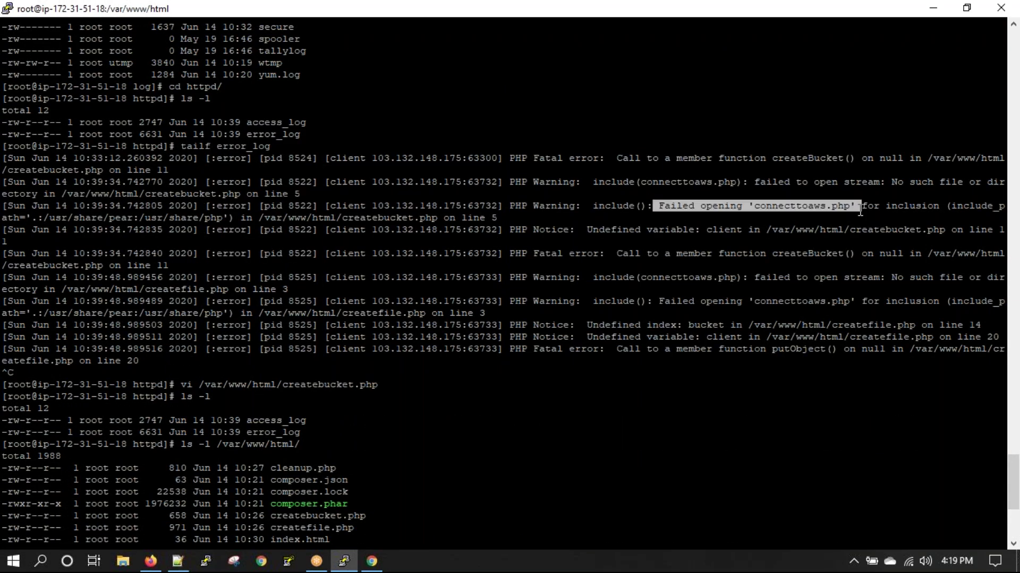
Step: Switch to Notepad++ and examine the include line in createbucket.php and the code in connecttoaws.php
click(181, 566)
click(341, 64)
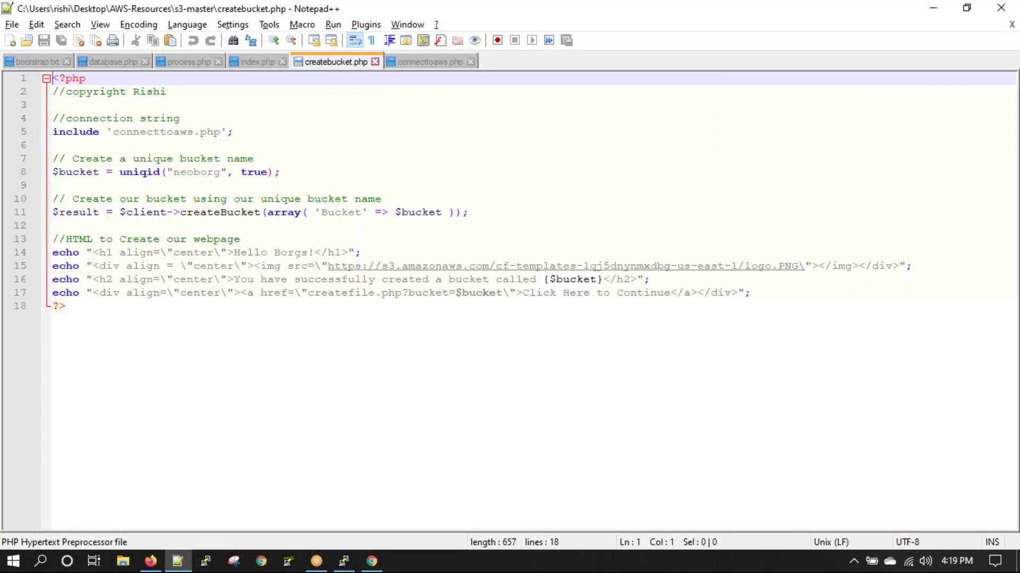
drag(53, 131, 240, 129)
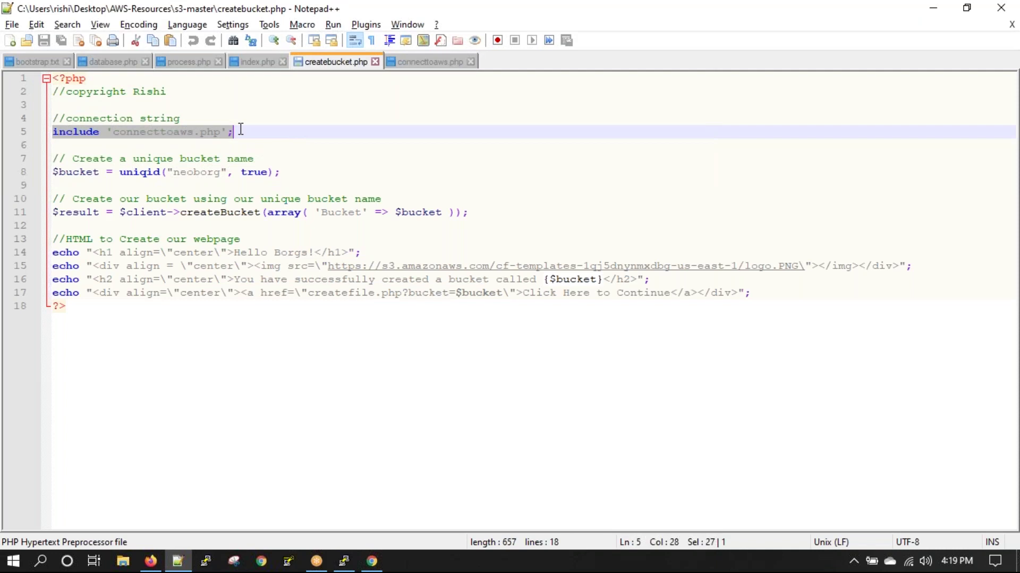
click(425, 62)
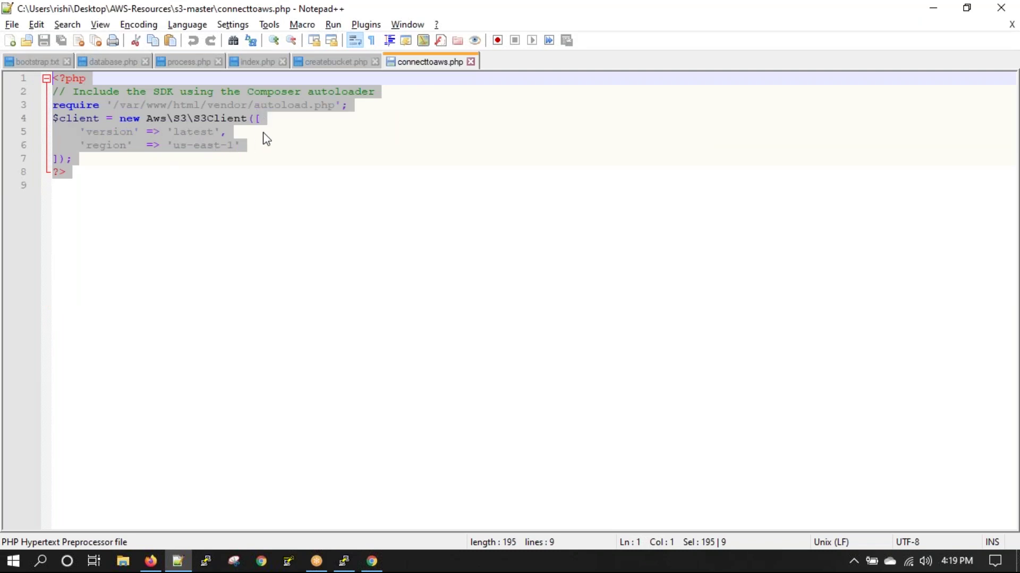
Step: Switch to the terminal and list the web root's files with ls -l to check for connecttoaws.php
click(344, 562)
click(390, 396)
scroll(390, 396, down, 7)
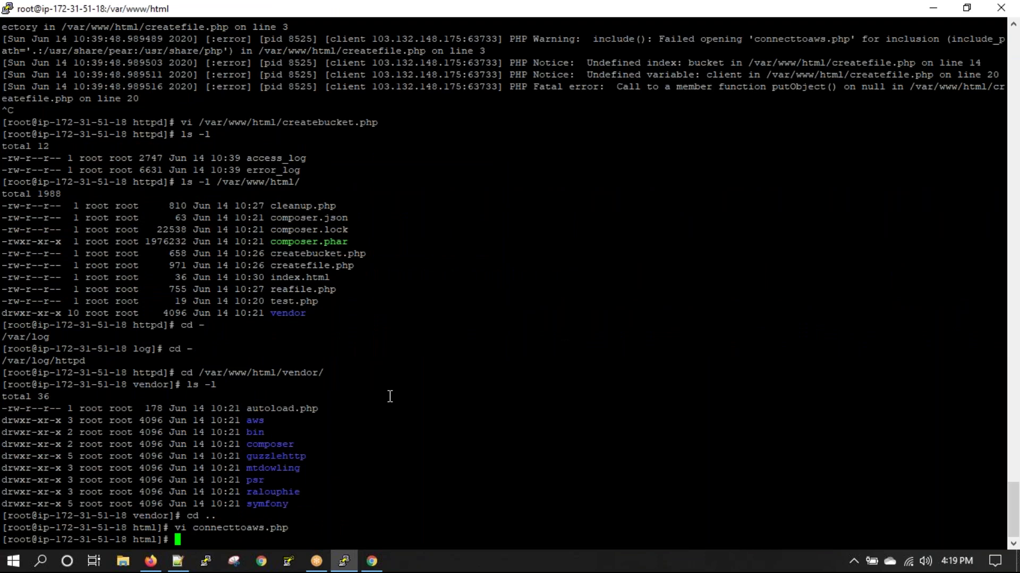
drag(170, 527, 283, 526)
click(452, 473)
text(ls -l)
key(Return)
Step: Reload createbucket.php in Chrome to create the S3 bucket, and highlight the bucket name in the page's message
click(371, 561)
click(329, 364)
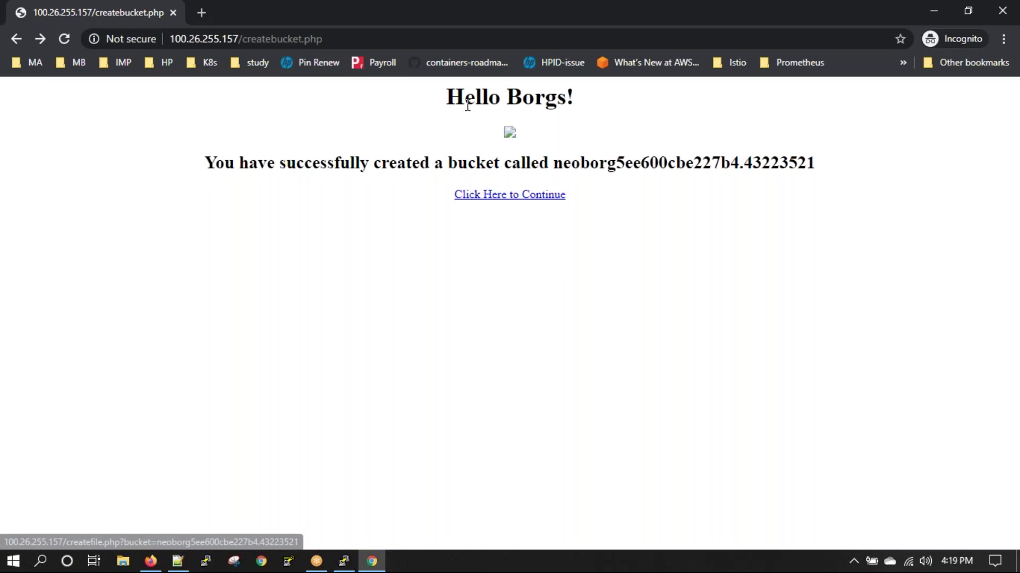
drag(207, 159, 823, 159)
double_click(577, 173)
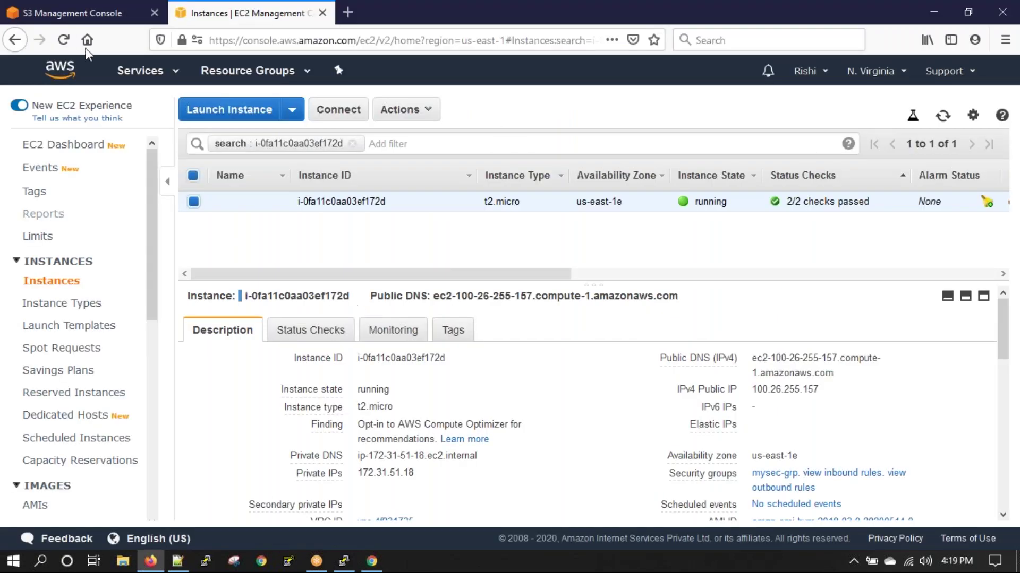
Step: Switch to the S3 console in Firefox, refresh the bucket list and open the new neoborg bucket
click(90, 12)
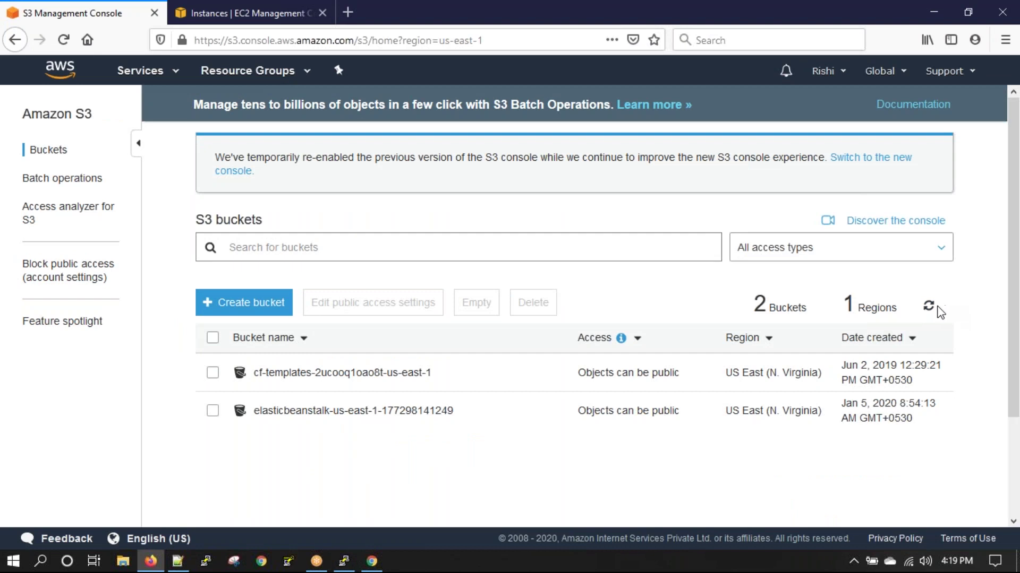
click(928, 305)
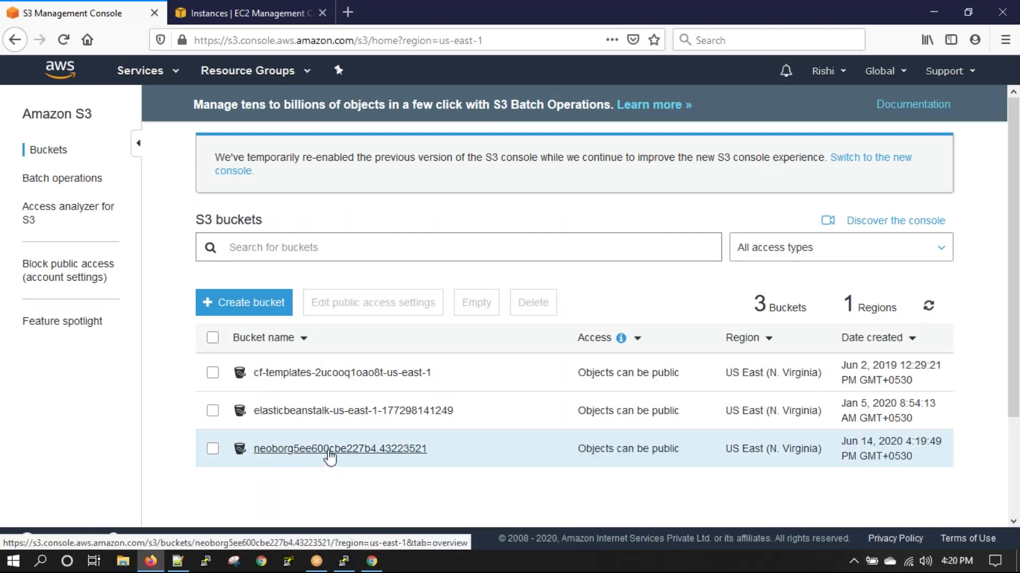
click(328, 457)
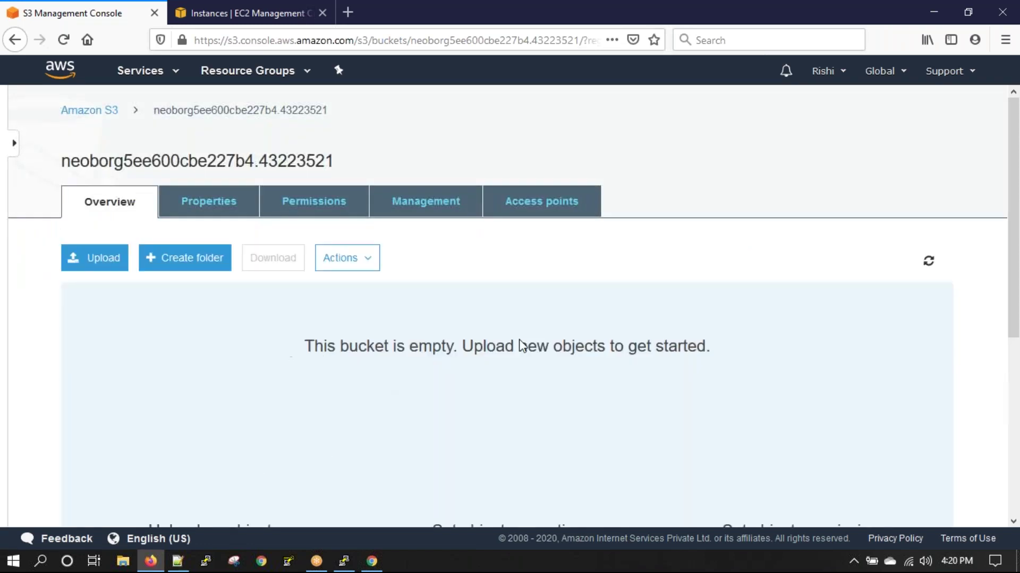
Step: Switch to Notepad++ and examine the "Click Here to Continue" link to createfile.php in createbucket.php
click(344, 561)
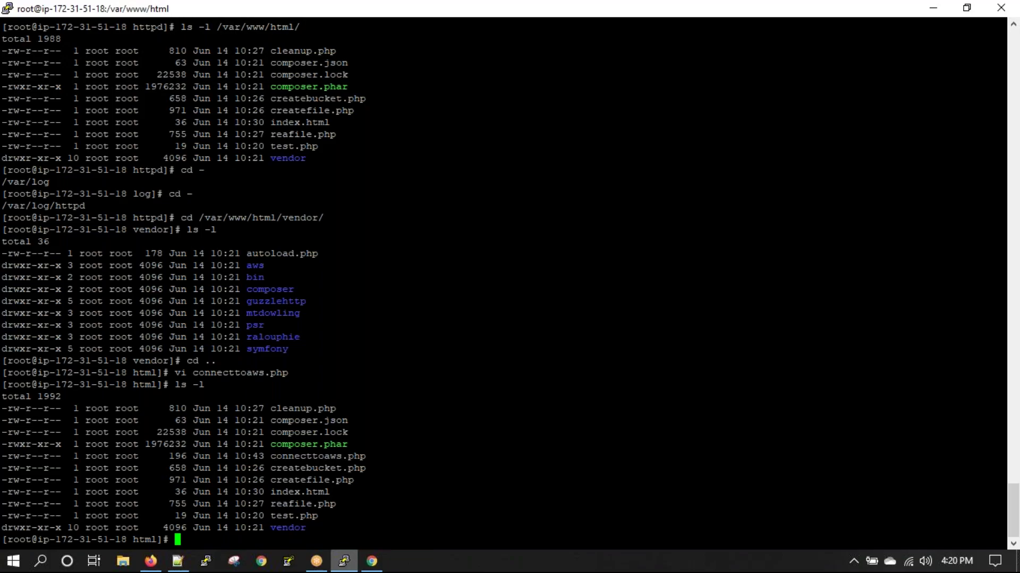
click(371, 561)
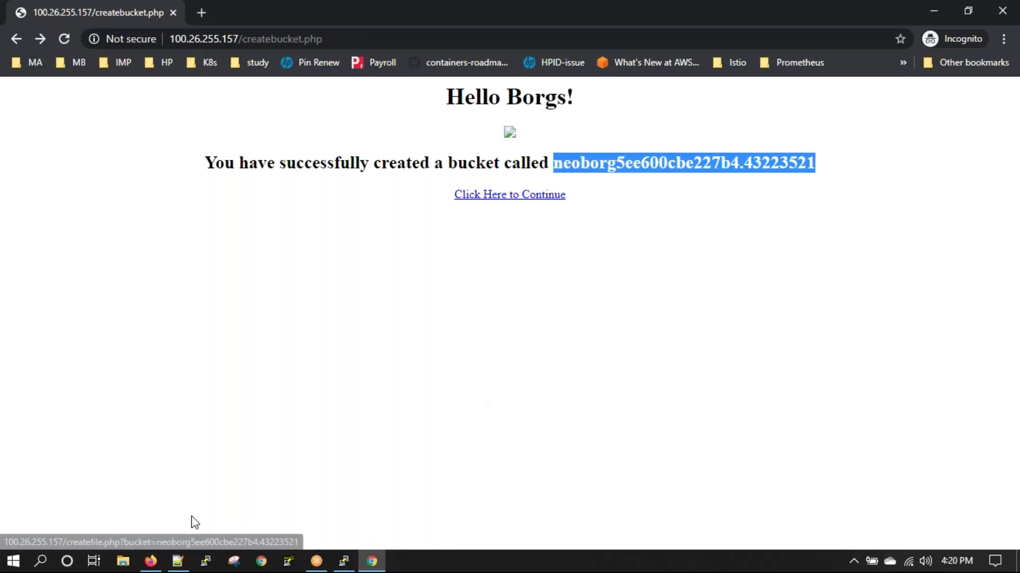
click(178, 561)
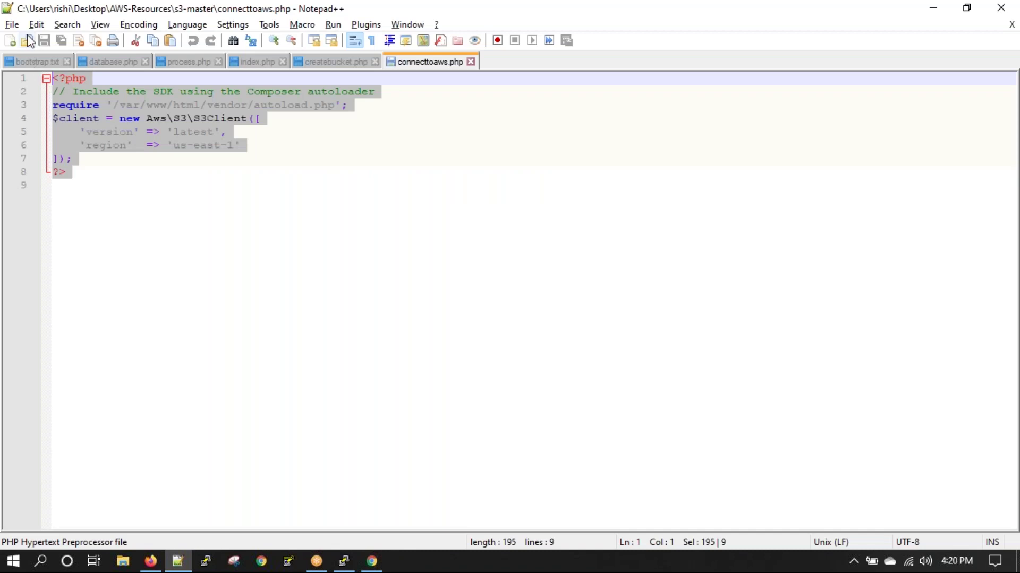
click(332, 62)
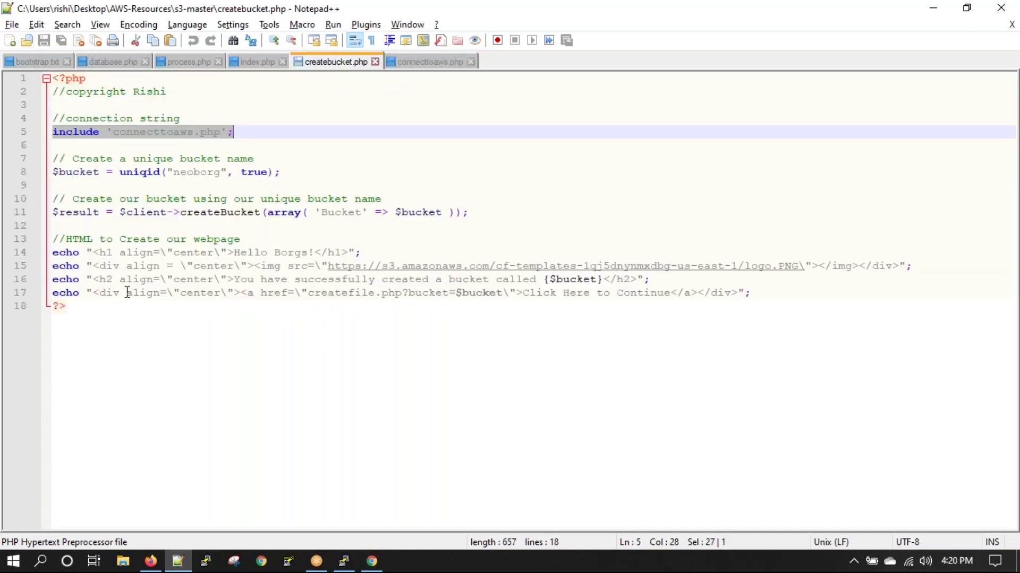
drag(526, 294, 665, 293)
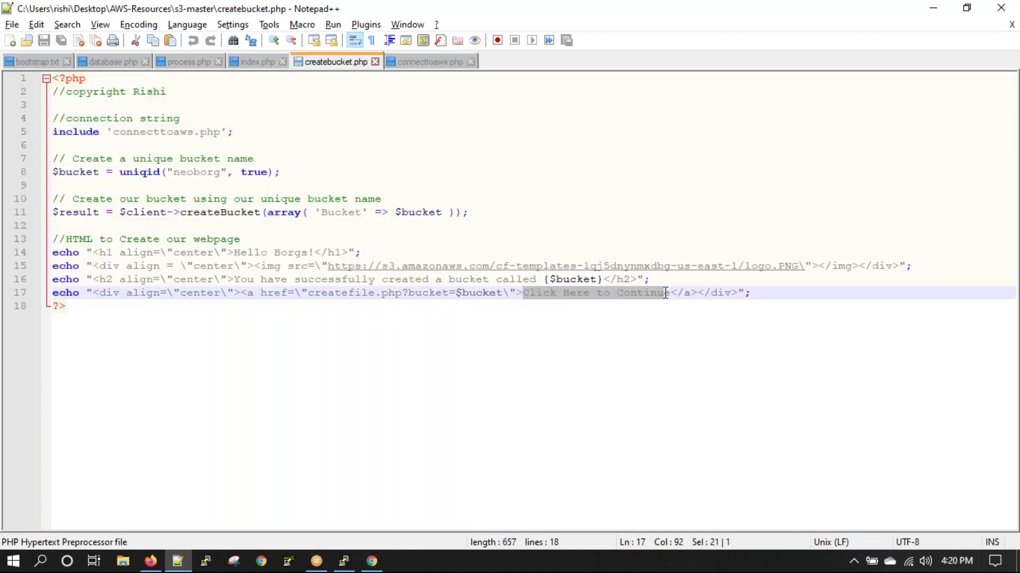
drag(307, 293, 400, 294)
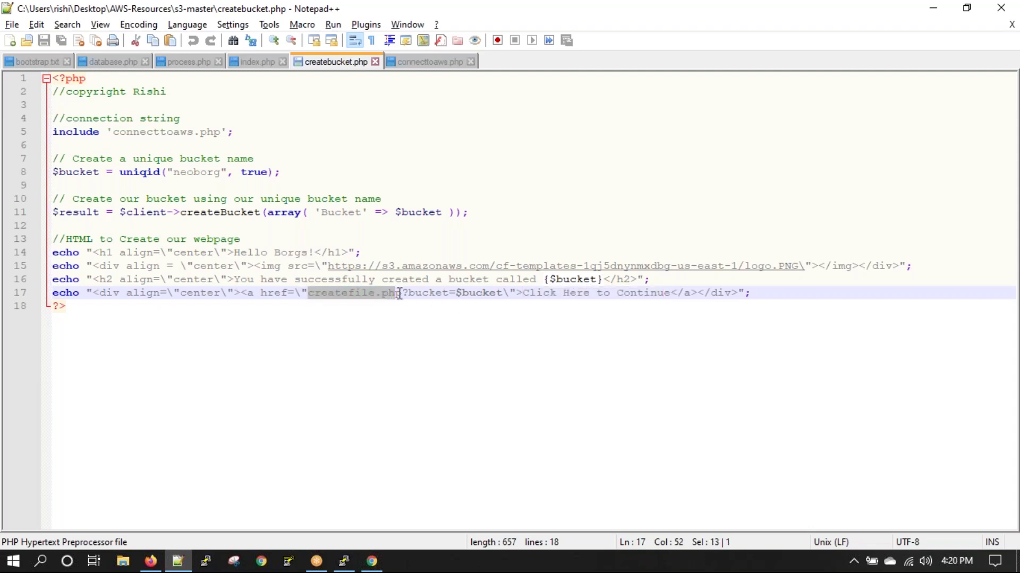
Step: Return to Chrome, follow the "Click Here to Continue" link to upload borg.txt to the bucket, and highlight the page's message
click(371, 561)
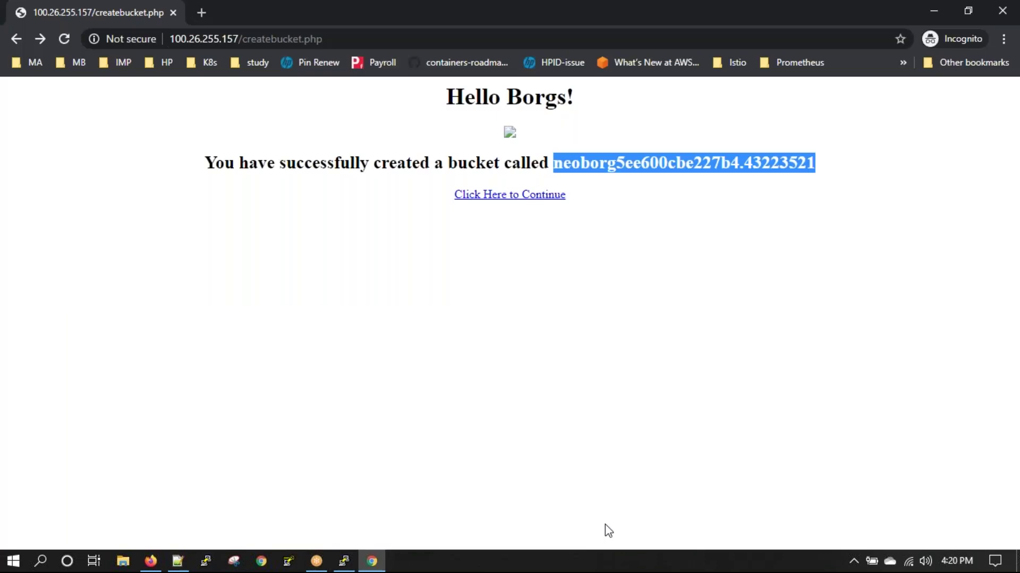
click(531, 196)
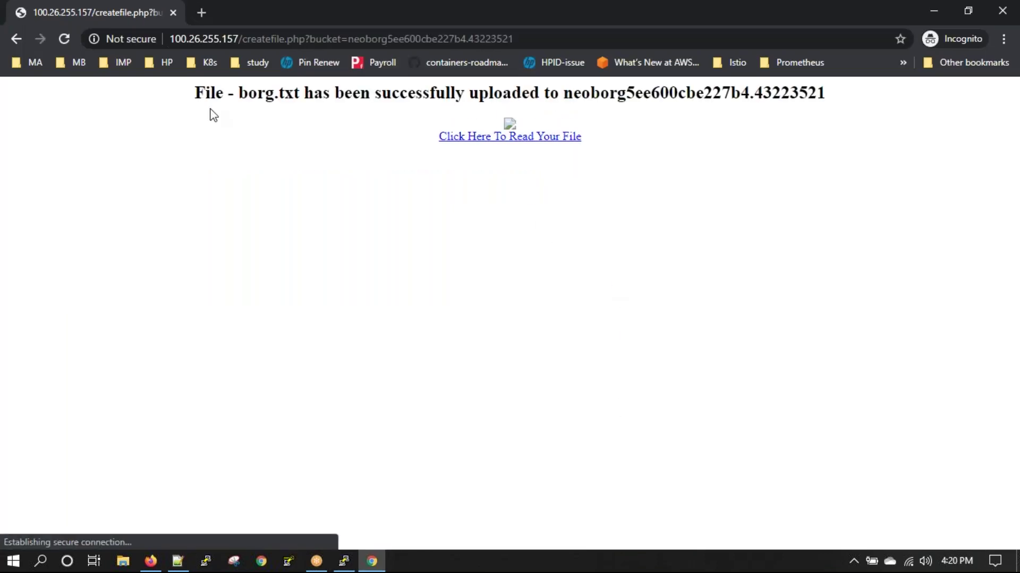
drag(192, 94, 853, 98)
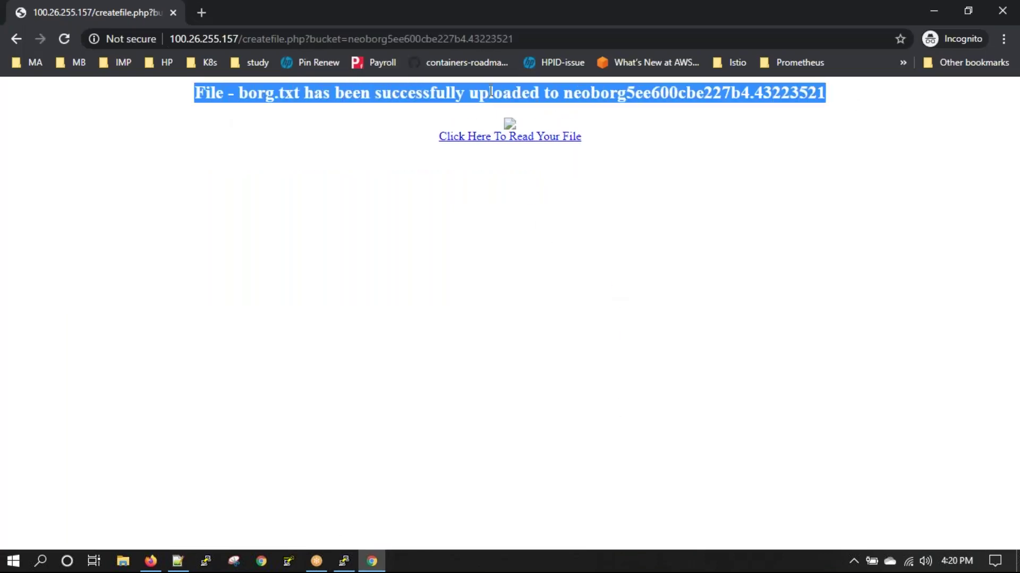
Step: Switch to the S3 console in Firefox, refresh the new bucket's object list, and return to Chrome
click(151, 562)
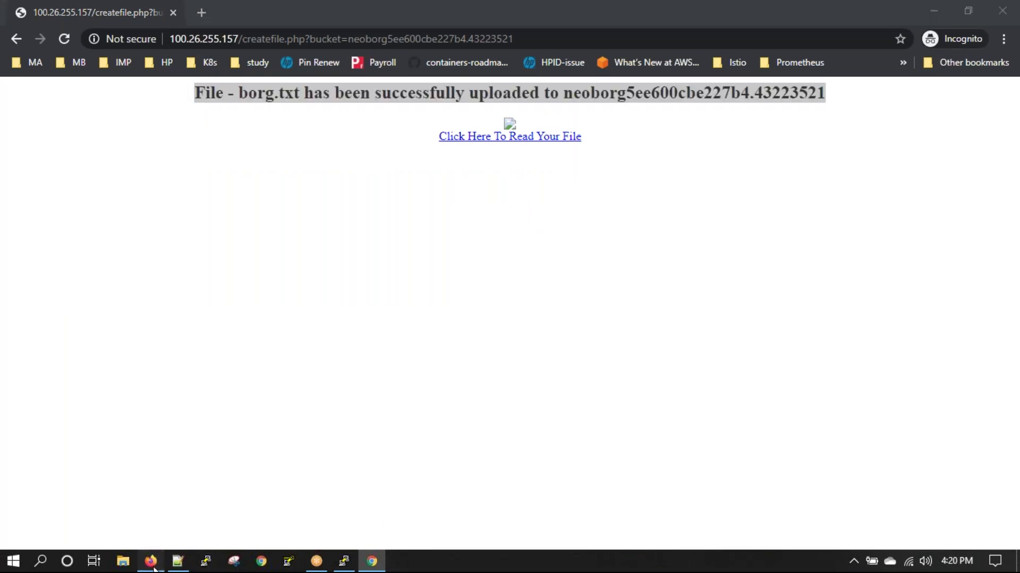
click(928, 261)
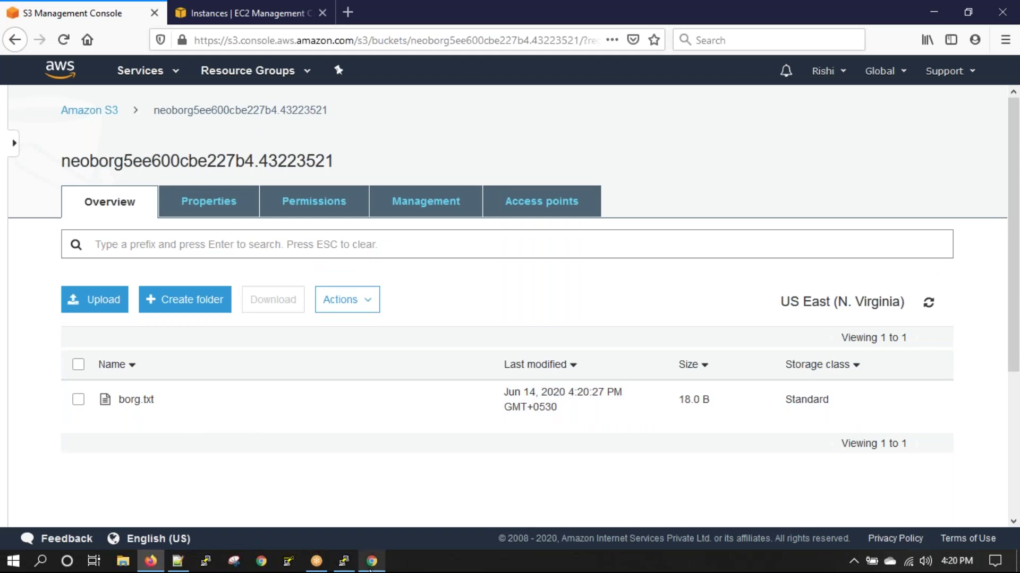
click(372, 561)
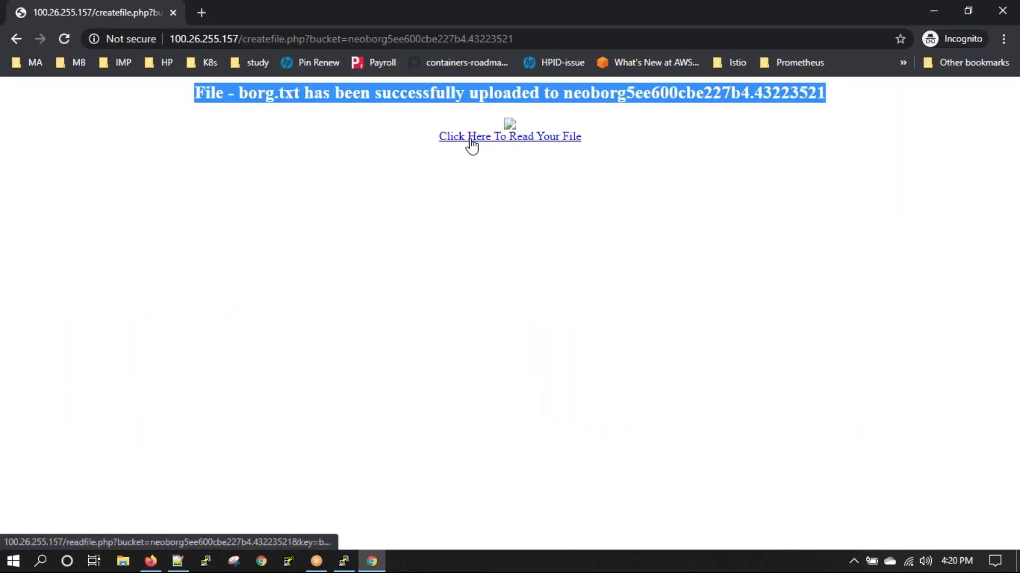
Step: Switch to Notepad++, open createfile.php from the s3-master folder, and highlight the readfile.php link target
click(178, 561)
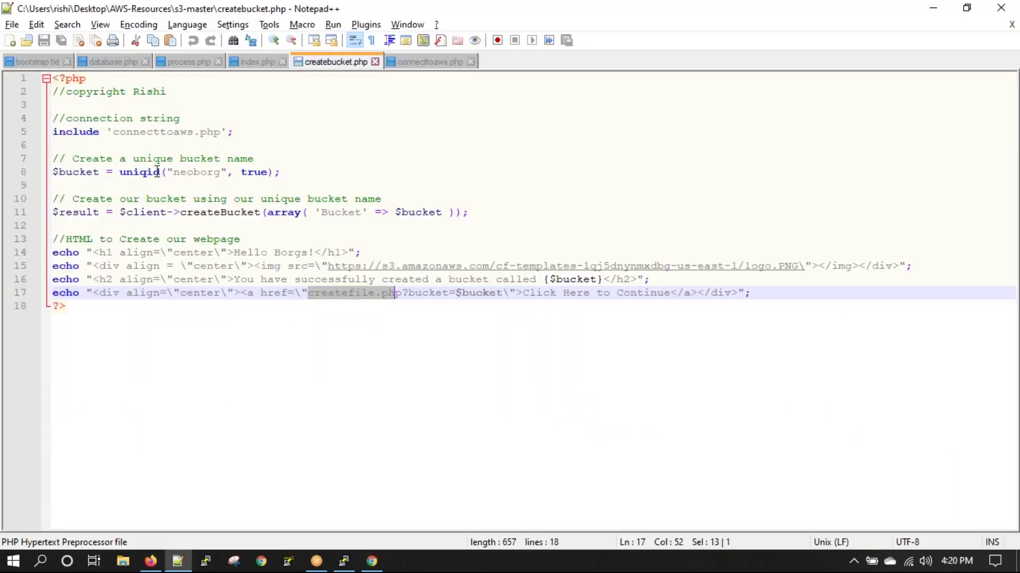
click(11, 24)
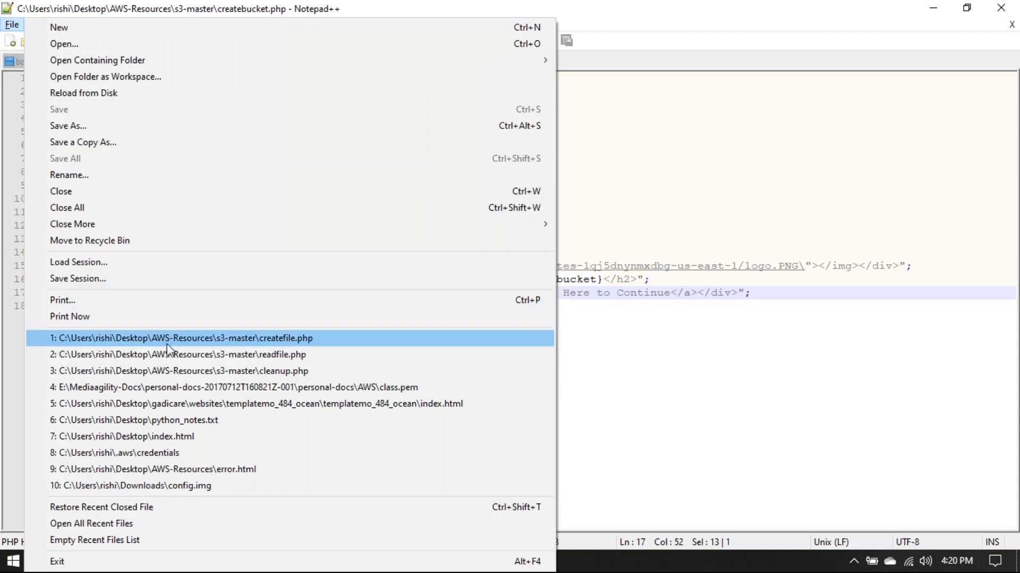
click(165, 340)
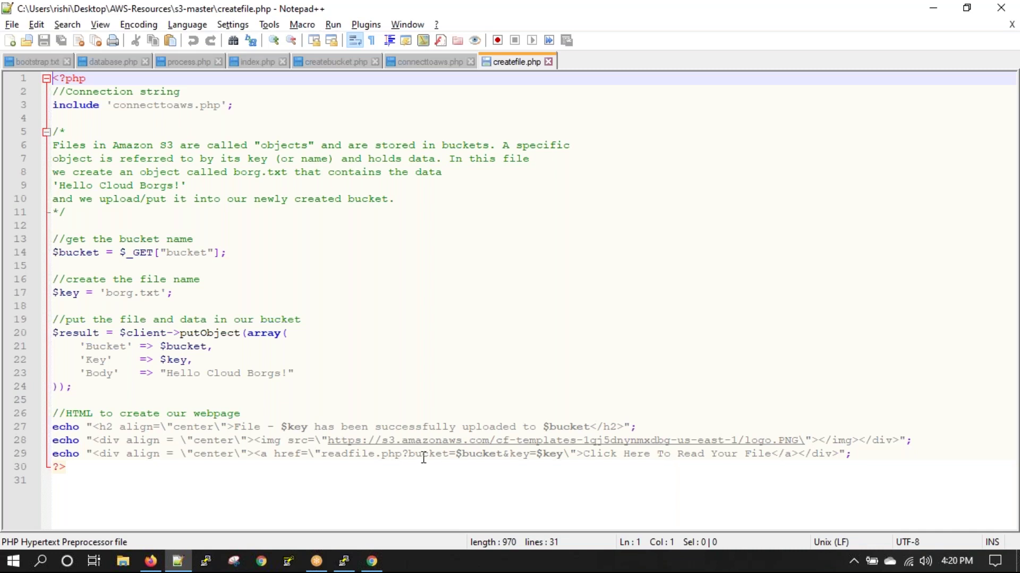
double_click(355, 455)
Step: Return to Chrome and follow the "Click Here To Read Your File" link
click(372, 561)
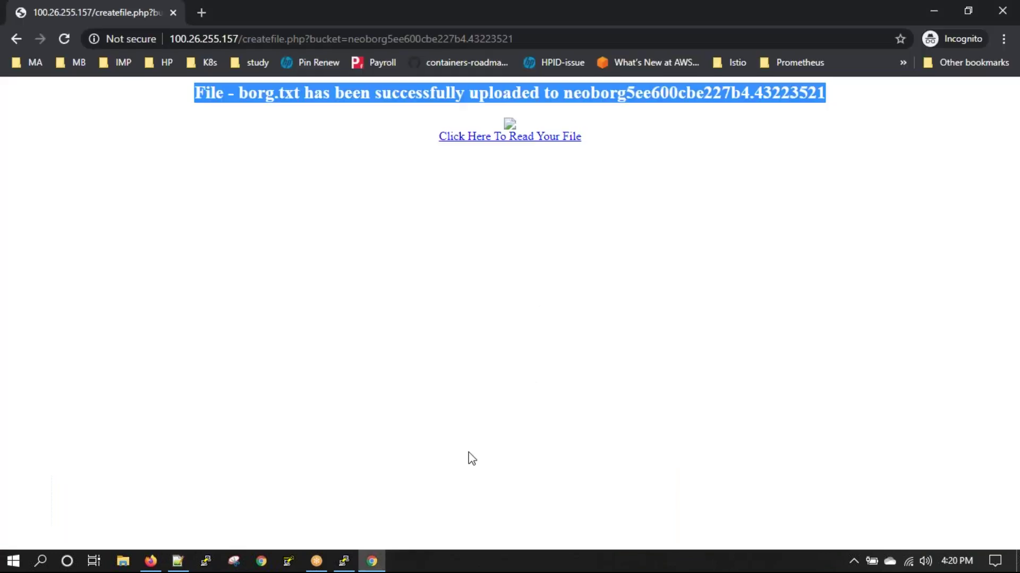
click(502, 139)
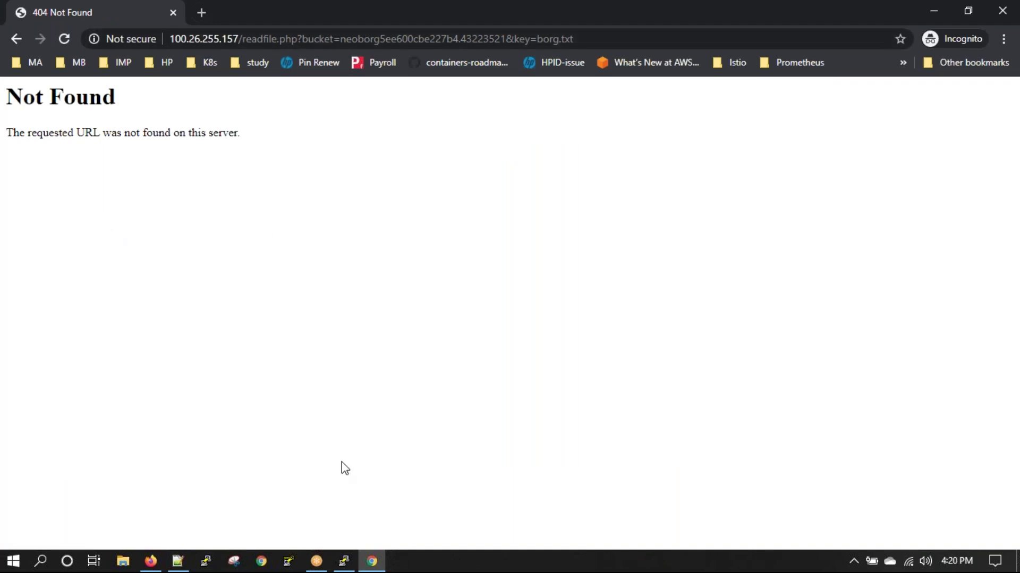
Step: Switch to the SSH terminal and rename reafile.php in /var/www/html to readfile.php with mv
click(343, 561)
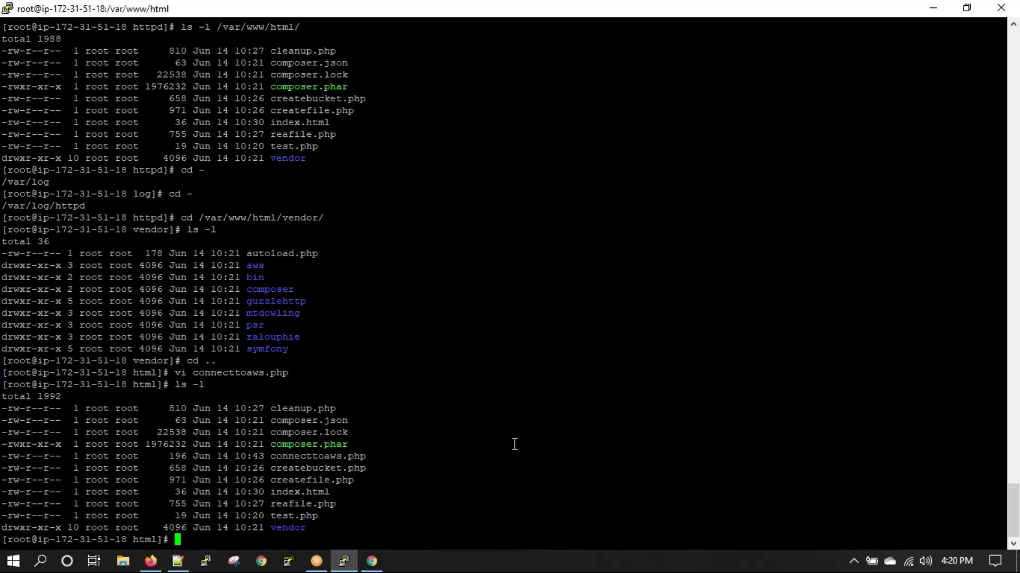
double_click(293, 508)
key(super+c)
text(mv)
right_click(542, 398)
text(reaf)
key(BackSpace)
text(d)
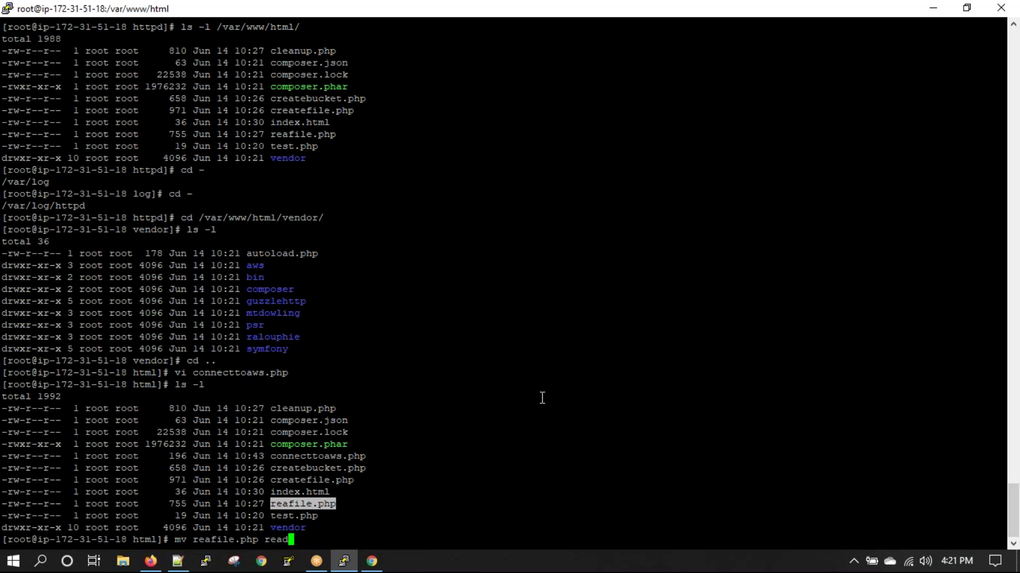
text(ifle.php)
key(Left)
key(Left)
key(Left)
key(Left)
key(Left)
key(Left)
key(BackSpace)
text(fi)
key(Return)
Step: Return to Chrome, reload readfile.php, and follow the link that removes the file and bucket
click(372, 561)
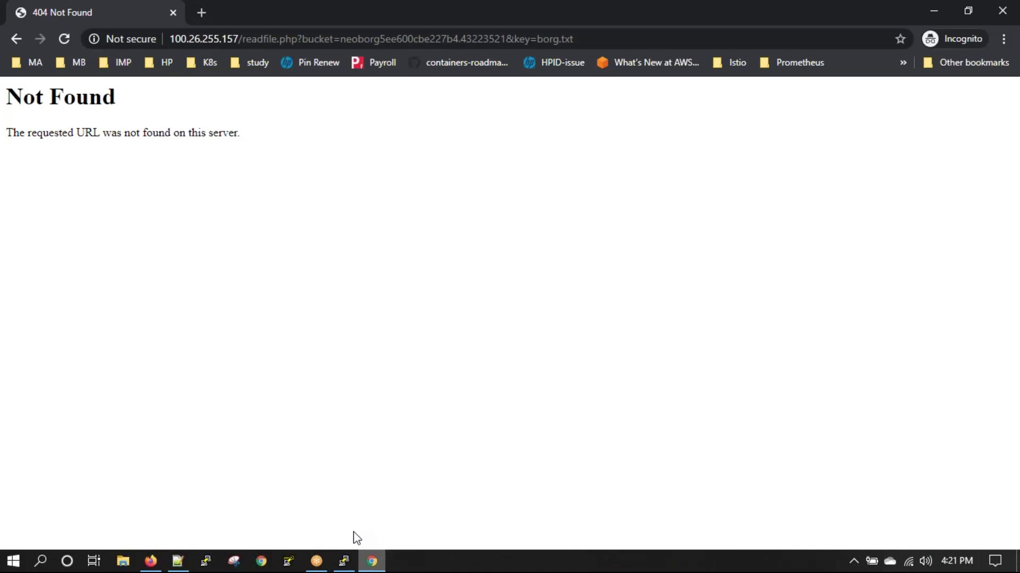
click(68, 43)
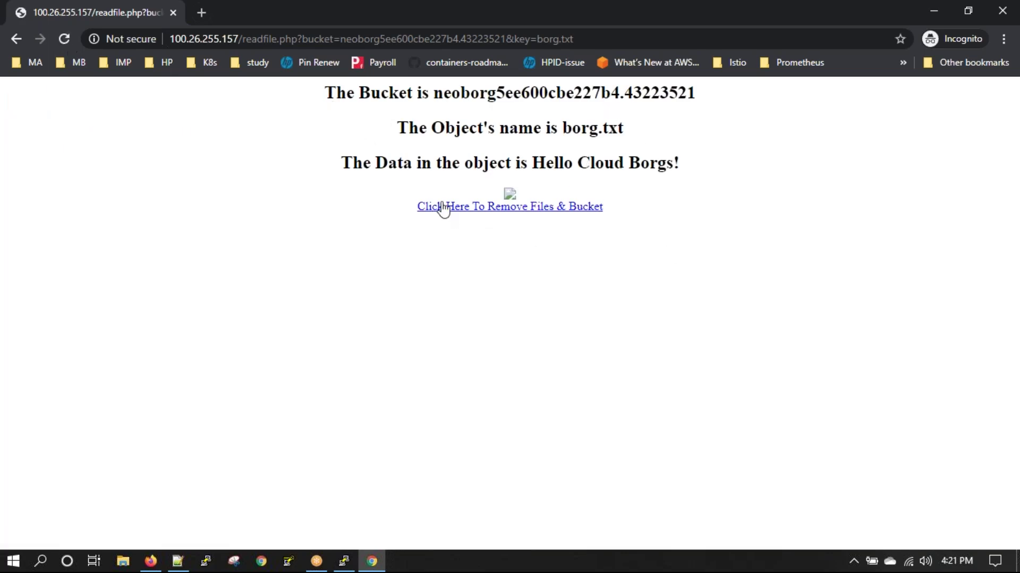
click(578, 209)
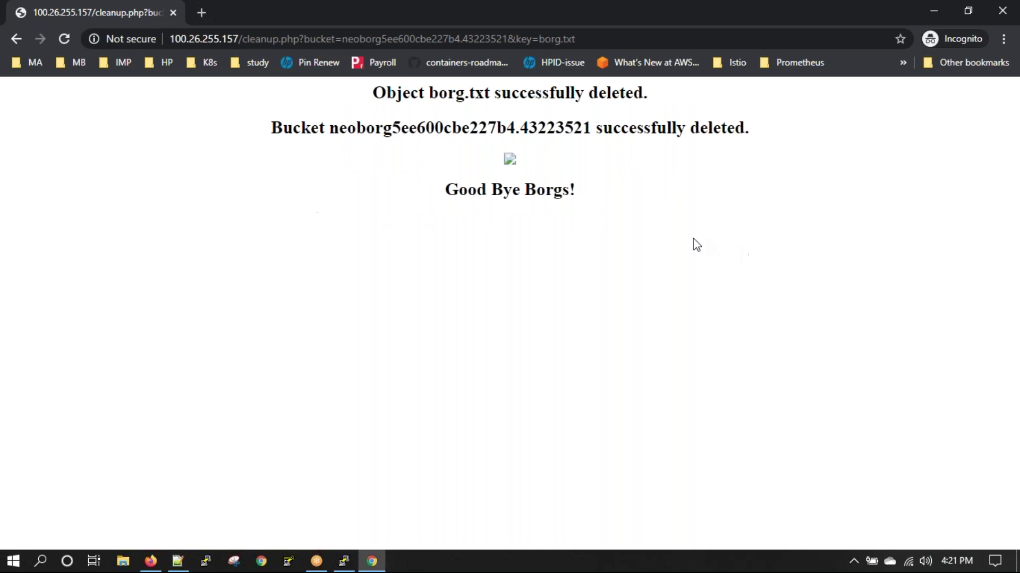
Step: Switch to the S3 console in Firefox and go back to the full Amazon S3 bucket list
click(160, 567)
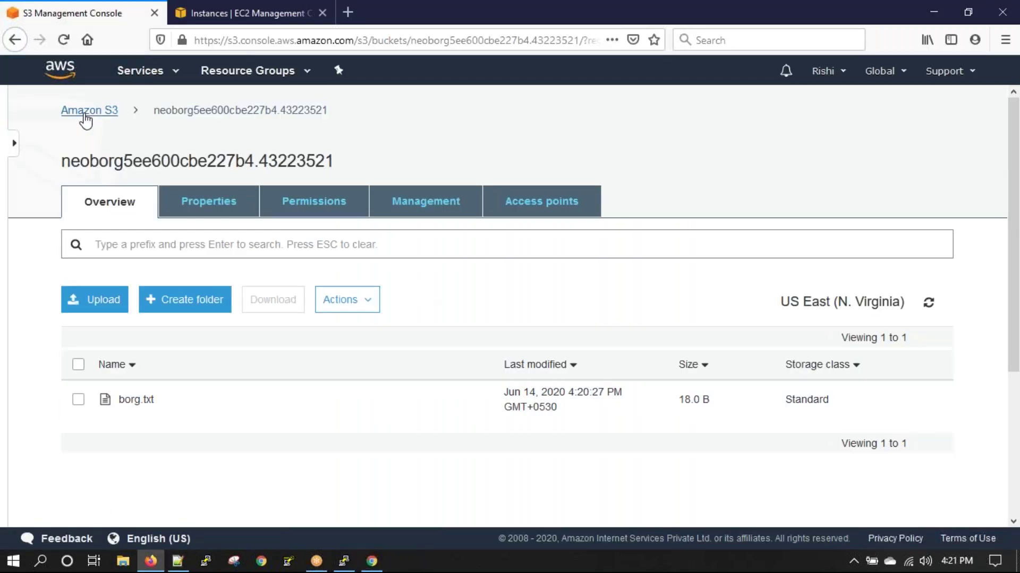
click(85, 110)
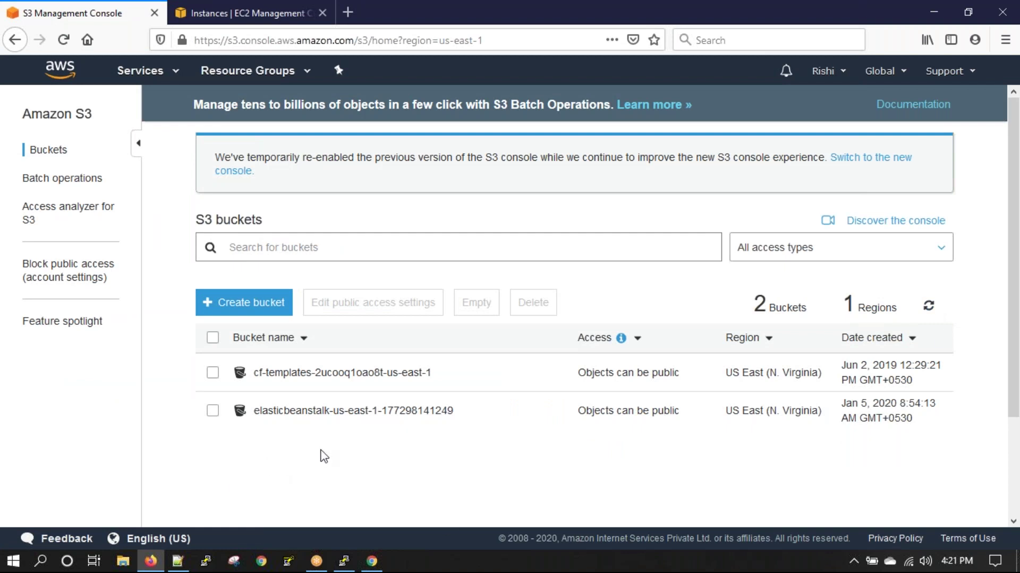
Step: Switch to the SSH terminal, change to the /var/log/ directory, and list its contents with ls -l
click(343, 561)
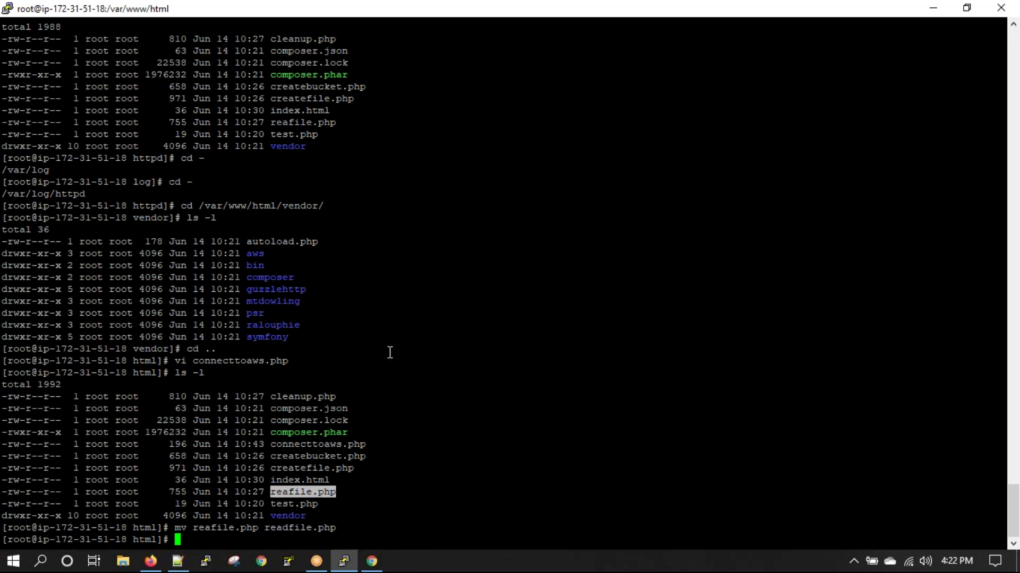
scroll(385, 353, up, 15)
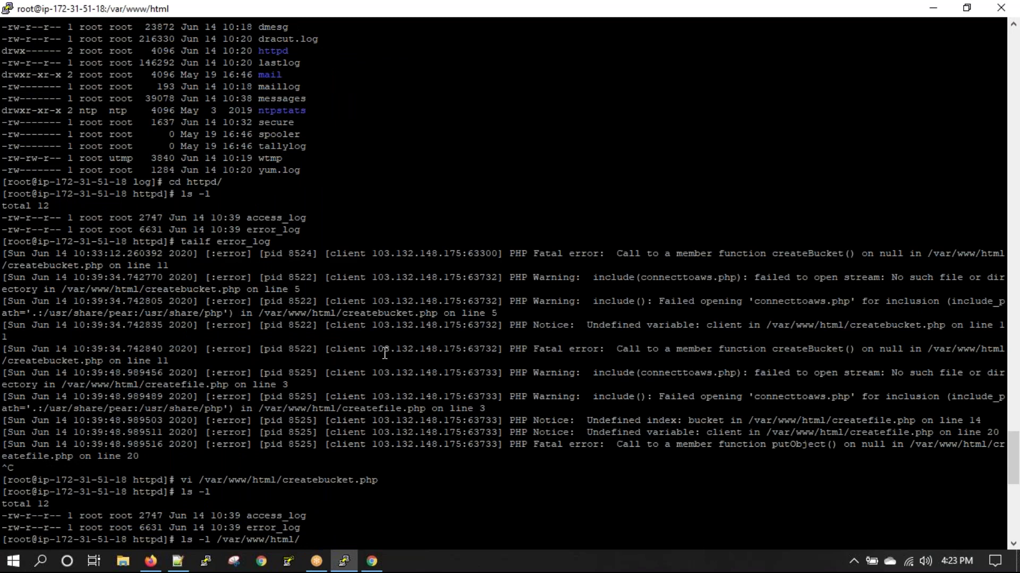
scroll(385, 353, down, 15)
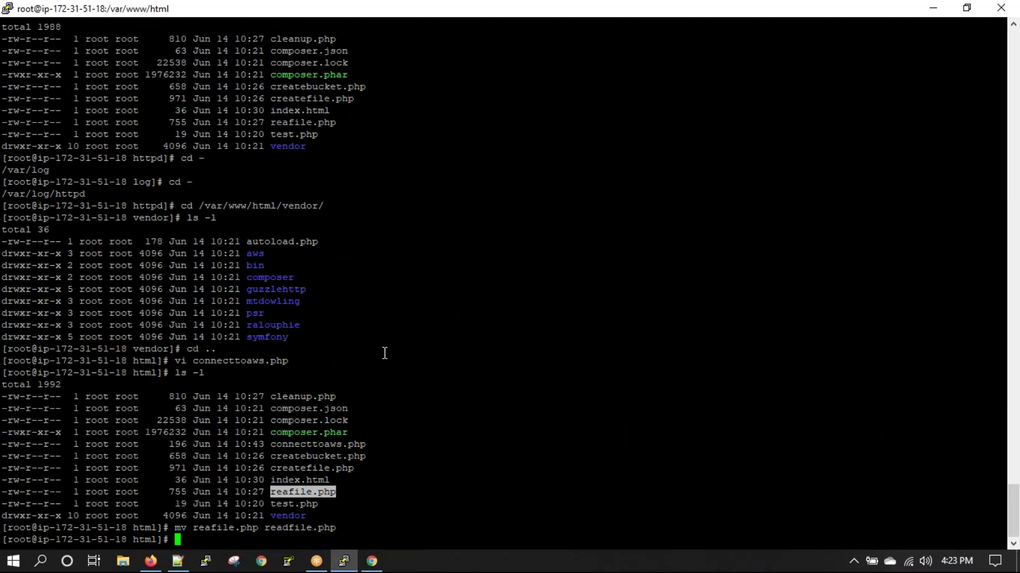
text(ls -l /)
text(var/log/)
key(Home)
key(Delete)
key(Delete)
key(Delete)
key(Delete)
key(Delete)
text(cd)
key(Return)
text(ls -l)
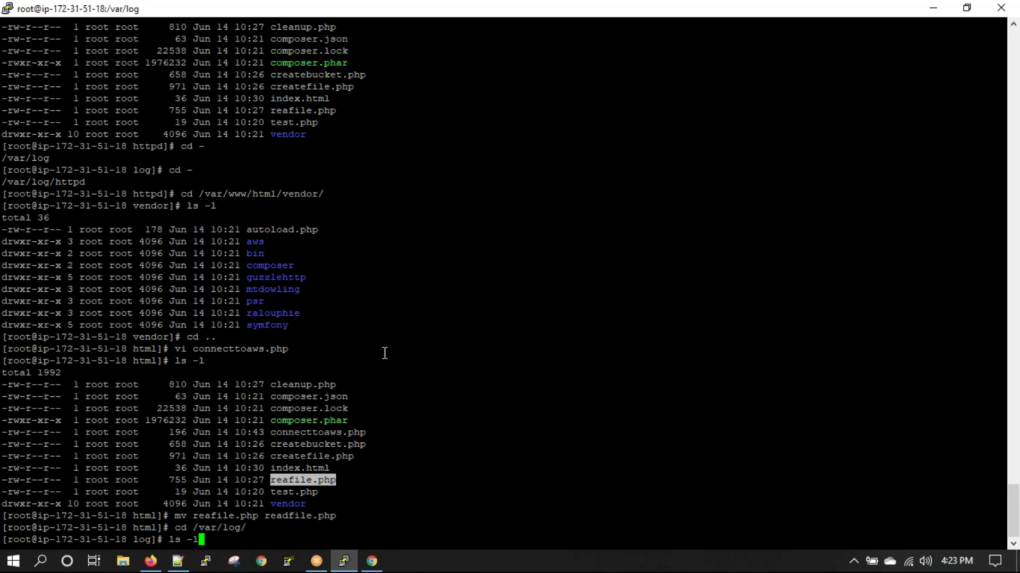
key(Return)
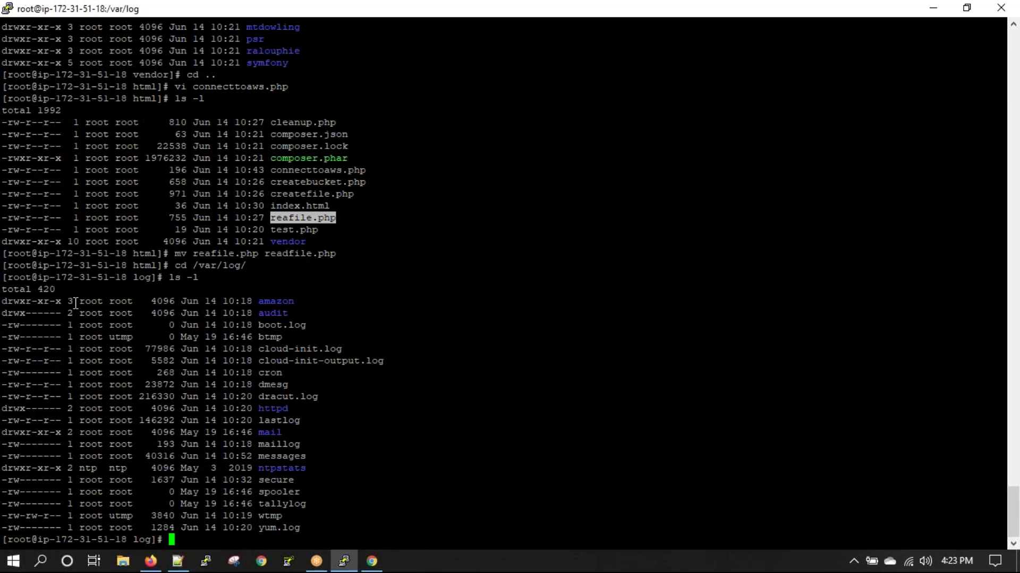
Step: Change into the httpd log directory and list its files in long format
double_click(286, 254)
double_click(232, 265)
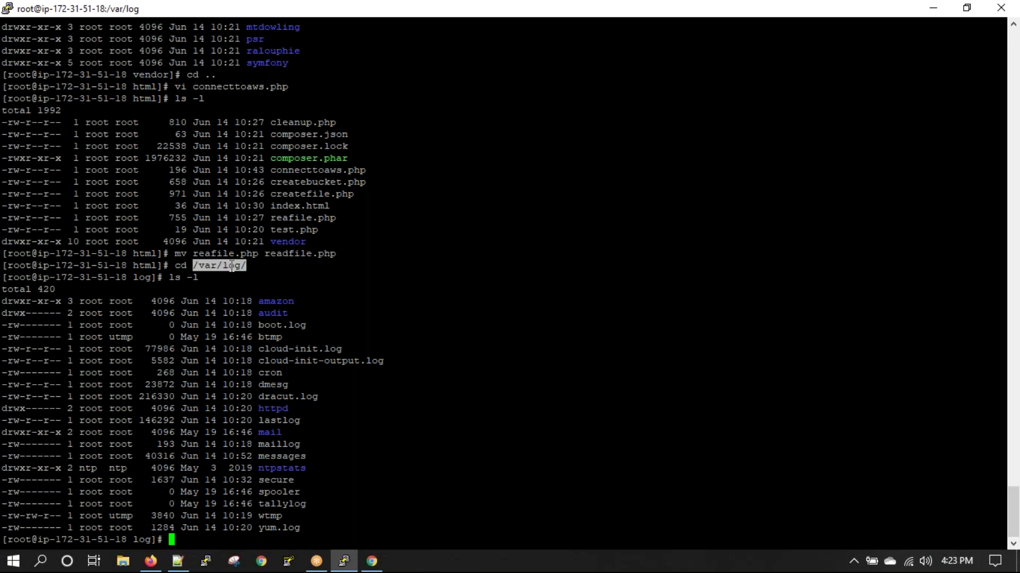
double_click(272, 409)
key(super+c)
text(cd)
right_click(382, 460)
key(Return)
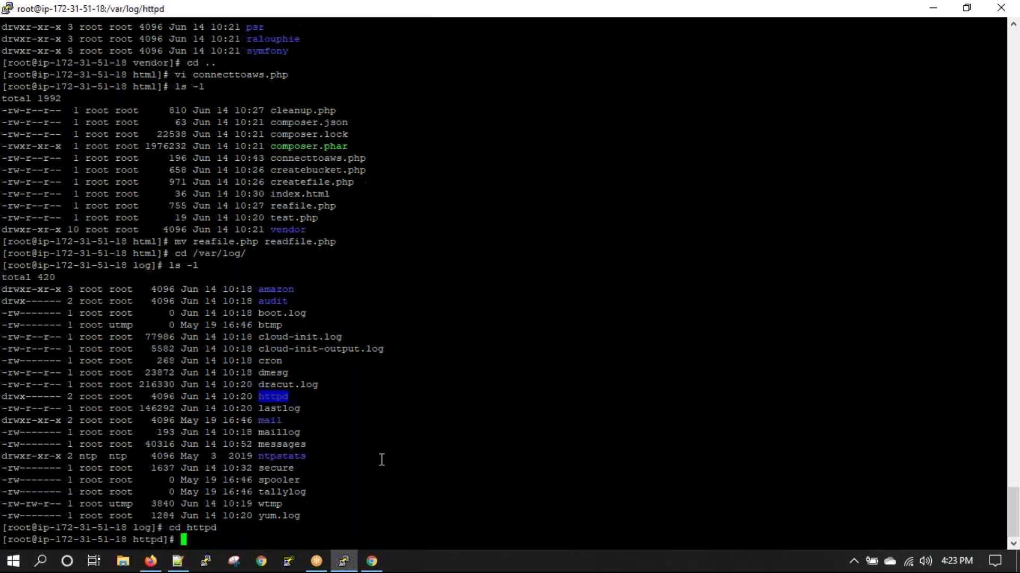
text(ls -l)
key(Return)
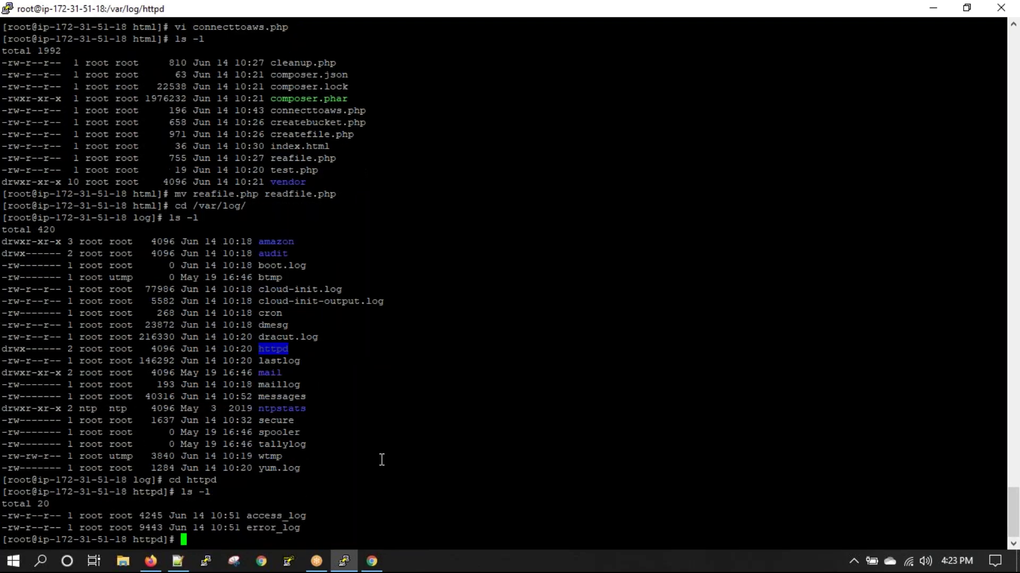
Step: Follow error_log with tailf and examine its PHP warning and notice entries
click(281, 510)
double_click(281, 510)
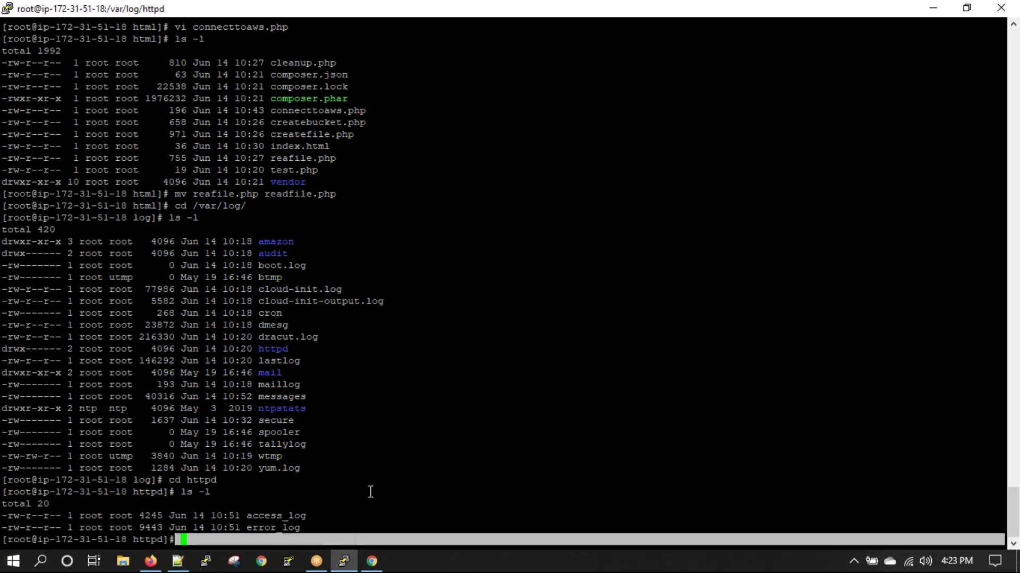
double_click(291, 527)
text(tailf error_log)
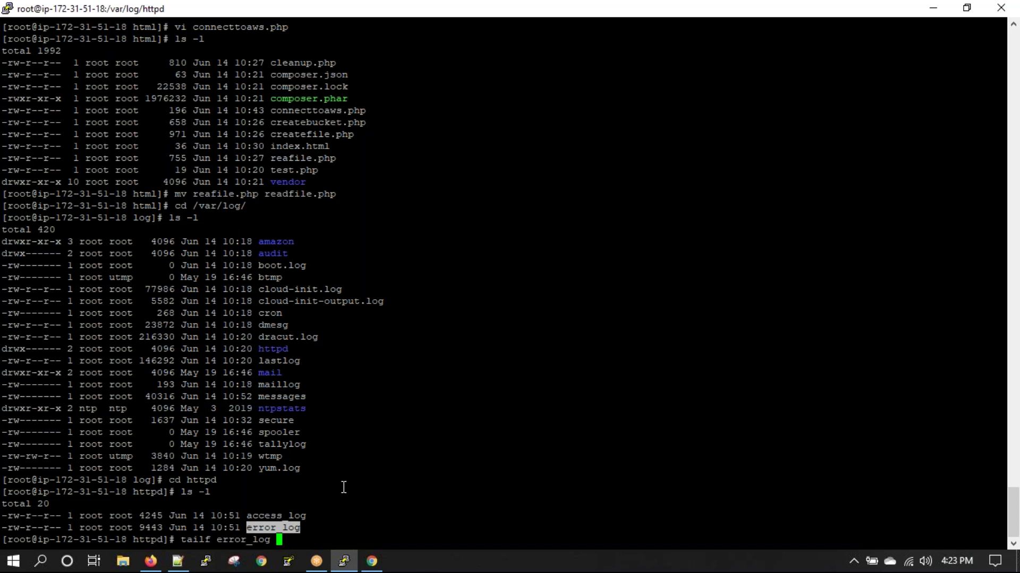
key(Return)
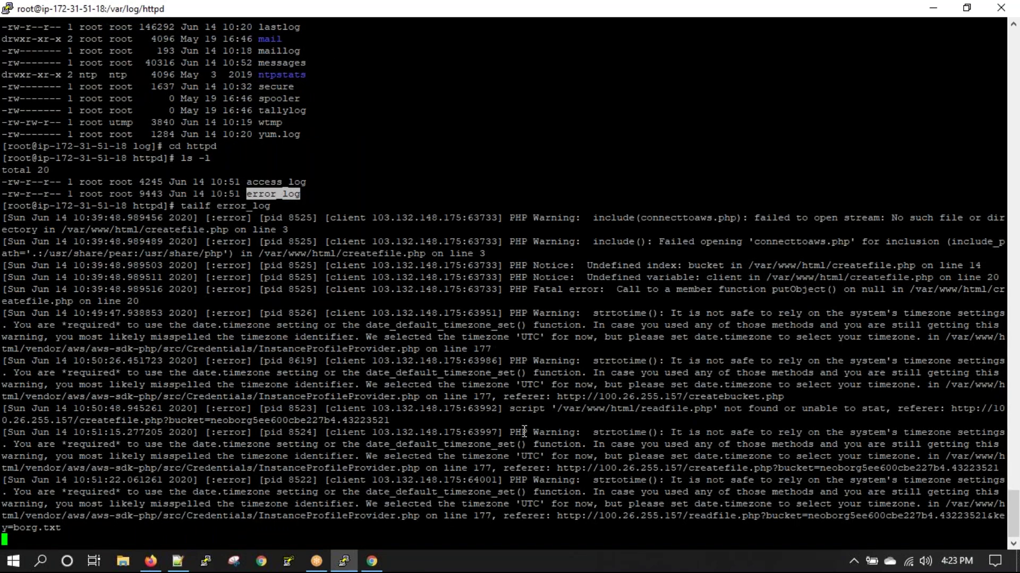
drag(512, 432, 587, 432)
drag(523, 313, 587, 313)
drag(534, 277, 573, 277)
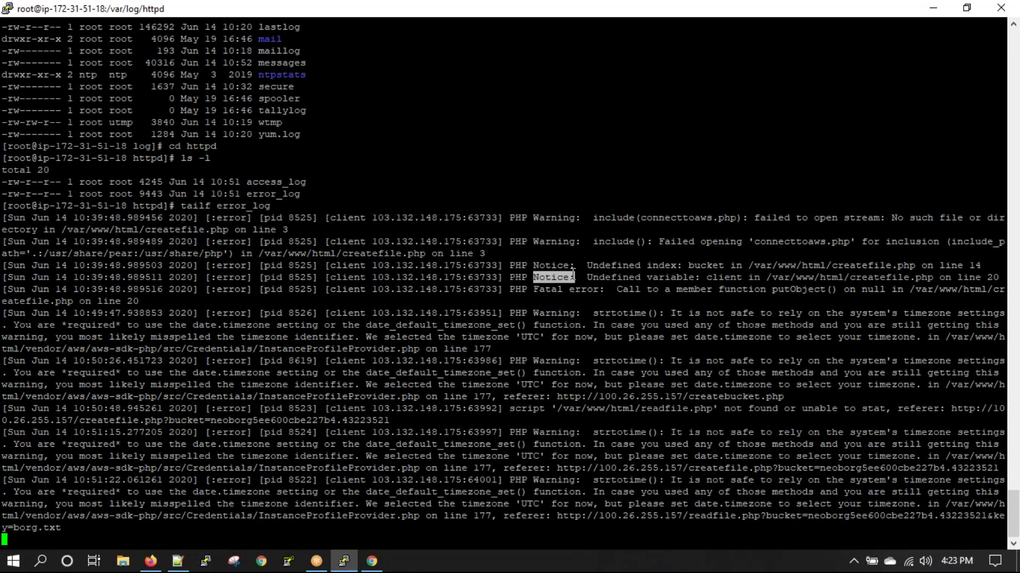
double_click(649, 231)
drag(62, 289, 452, 481)
Step: Stop following error_log, display access_log with tailf, and examine the GET requests for the PHP pages
double_click(265, 180)
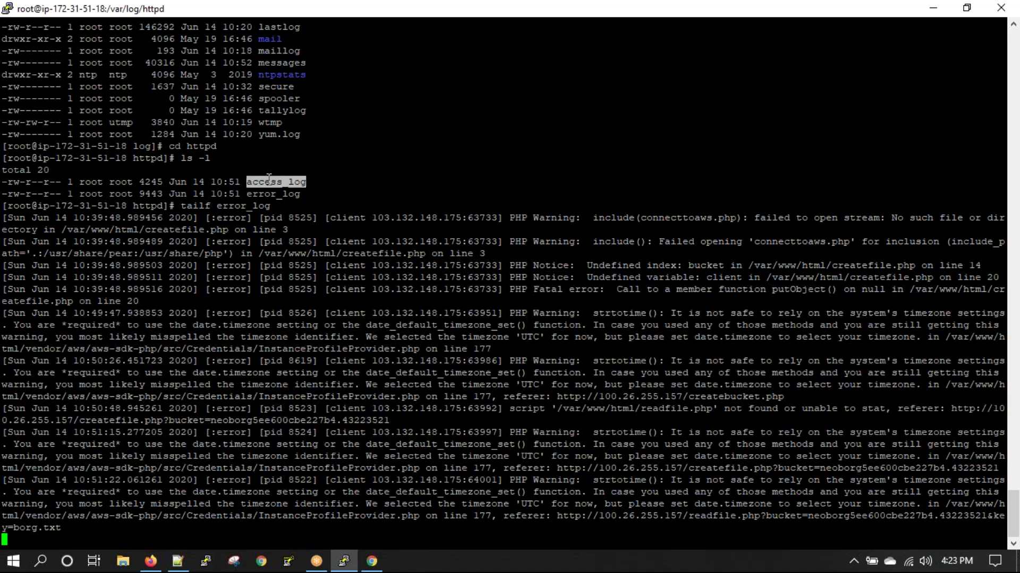
key(ctrl+c)
text(tailf access_log)
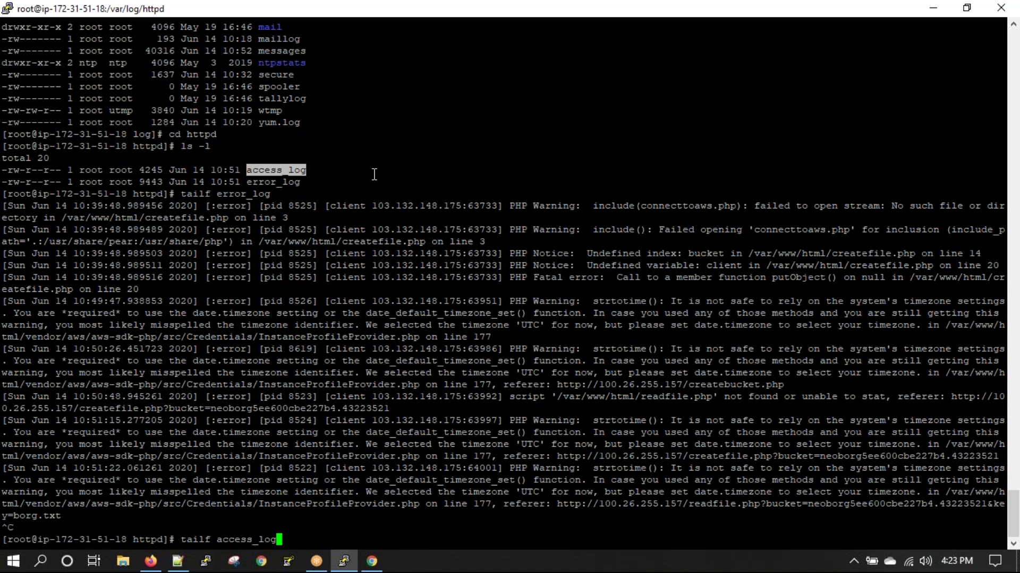
key(Return)
key(ctrl+c)
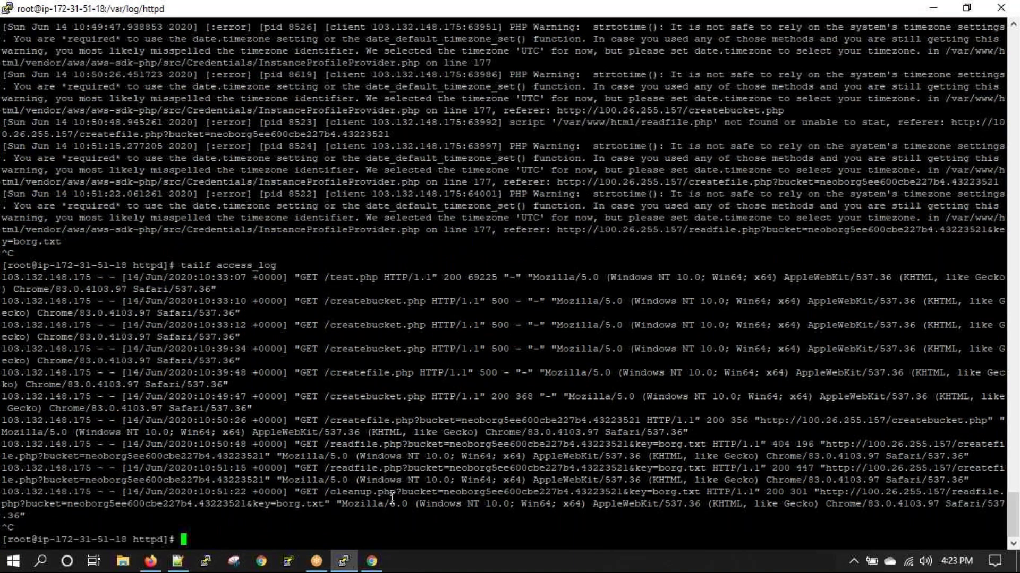
drag(303, 276, 362, 277)
drag(340, 311, 408, 301)
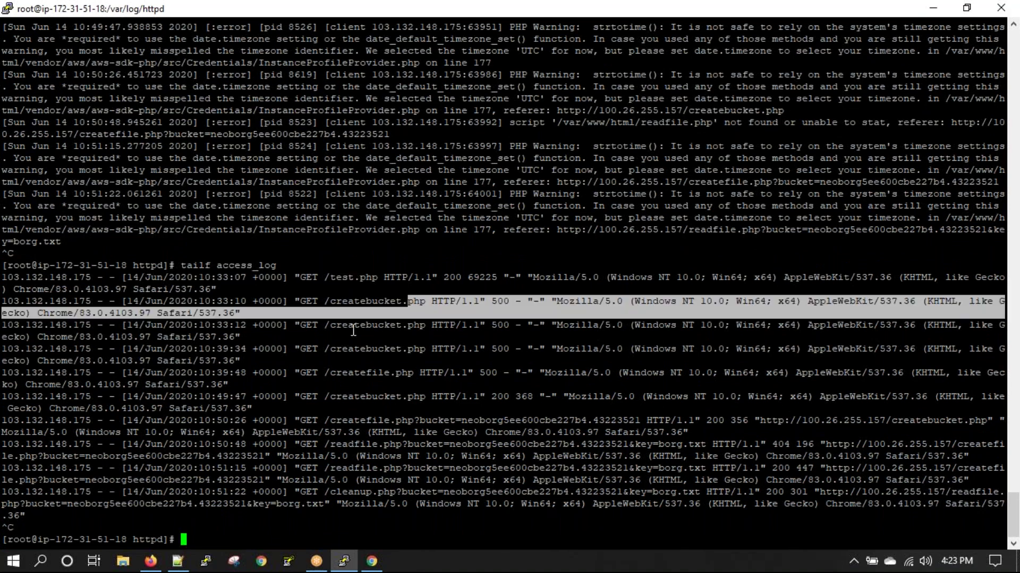
drag(316, 325, 512, 506)
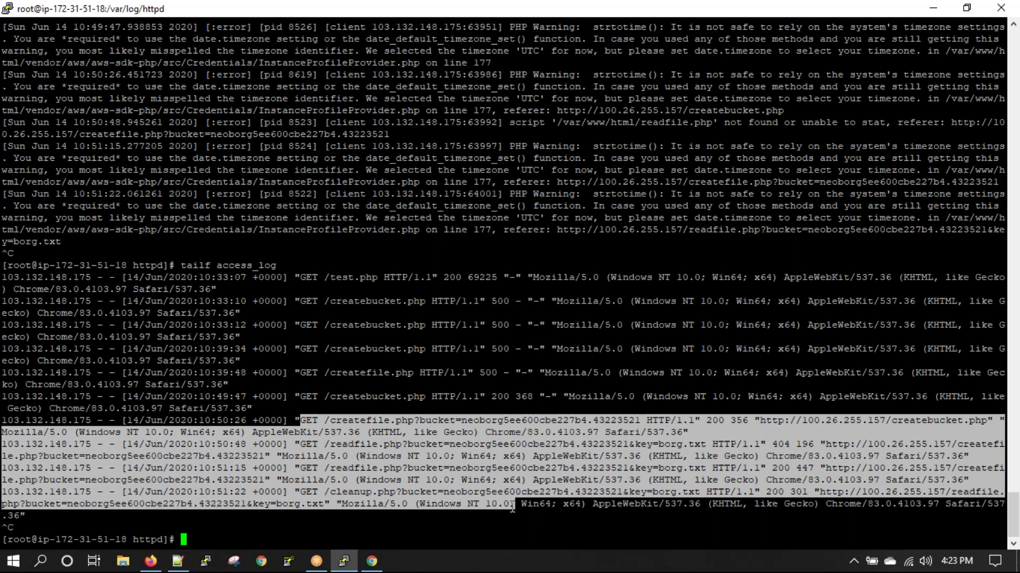
scroll(512, 509, up, 10)
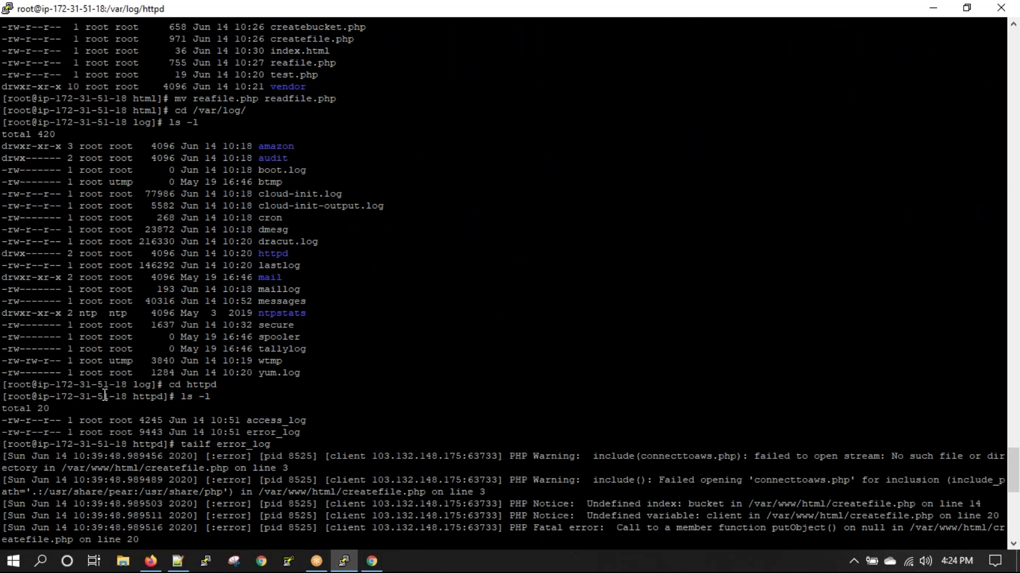
Step: Close the Chrome Incognito window showing the cleanup page and switch to the S3 console in Firefox
click(372, 561)
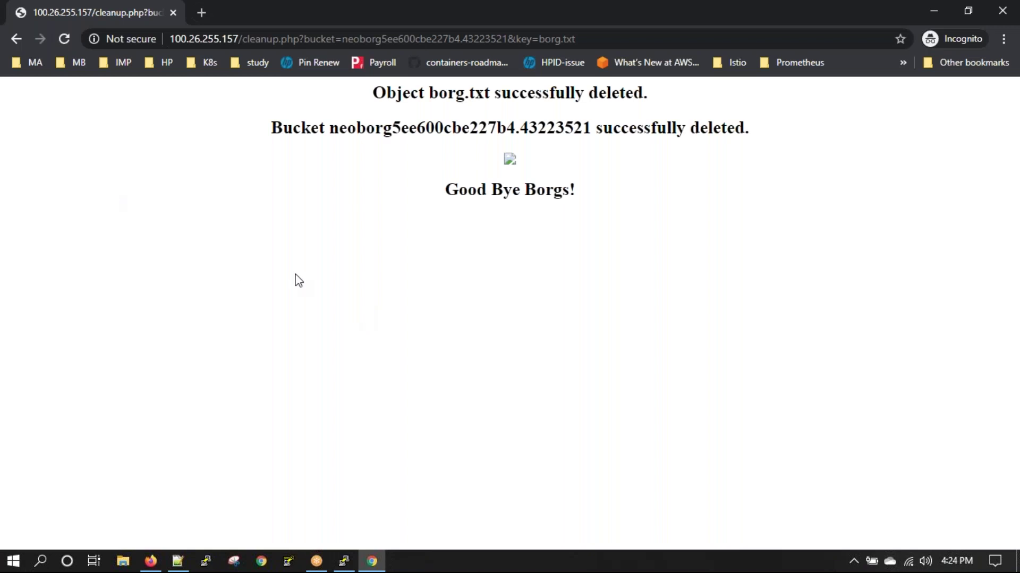
drag(282, 17, 268, 175)
click(970, 165)
click(151, 562)
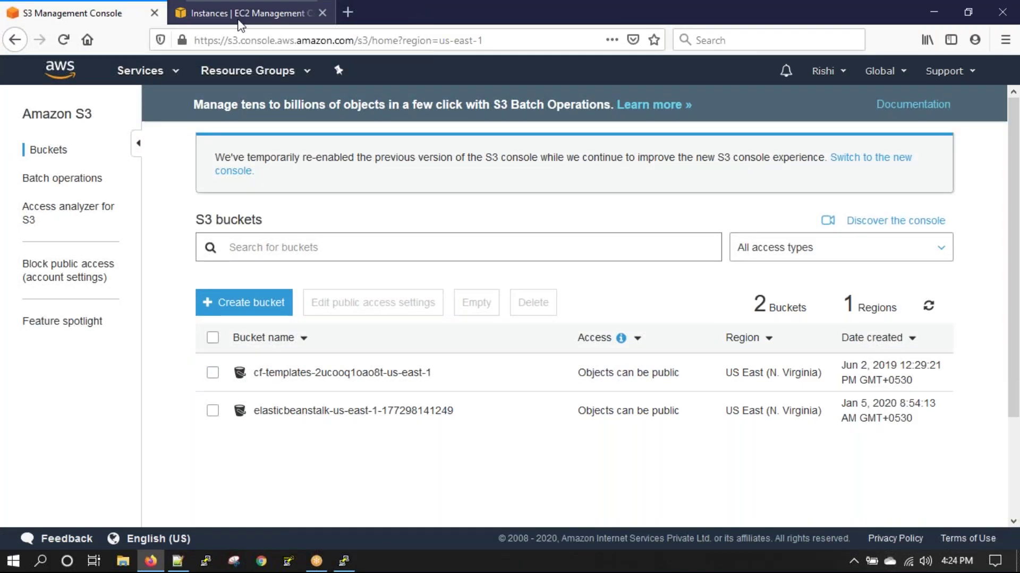
Step: Switch to the EC2 instances list and terminate the running t2.micro instance
click(240, 21)
click(428, 109)
mouse_move(420, 210)
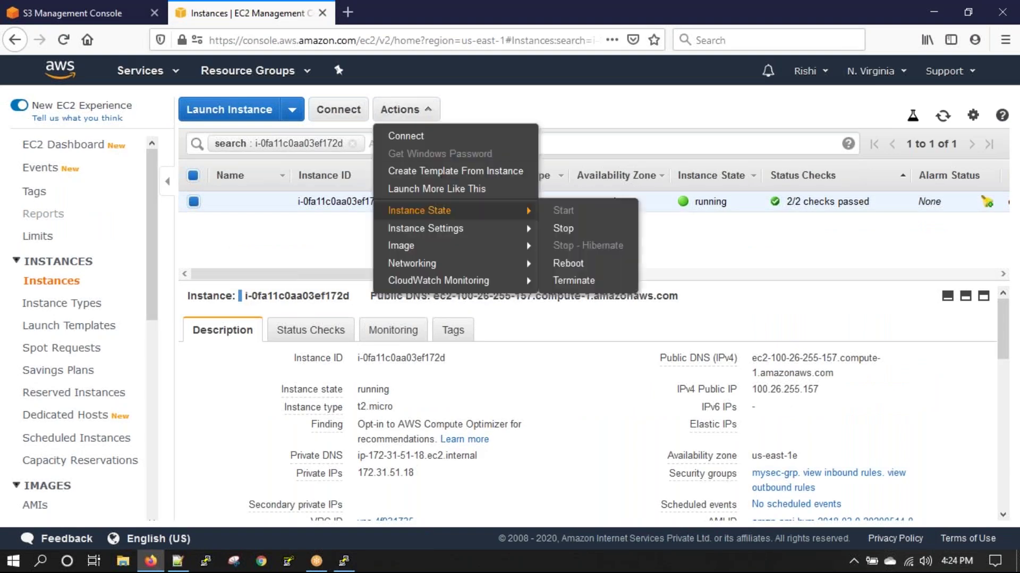
click(612, 283)
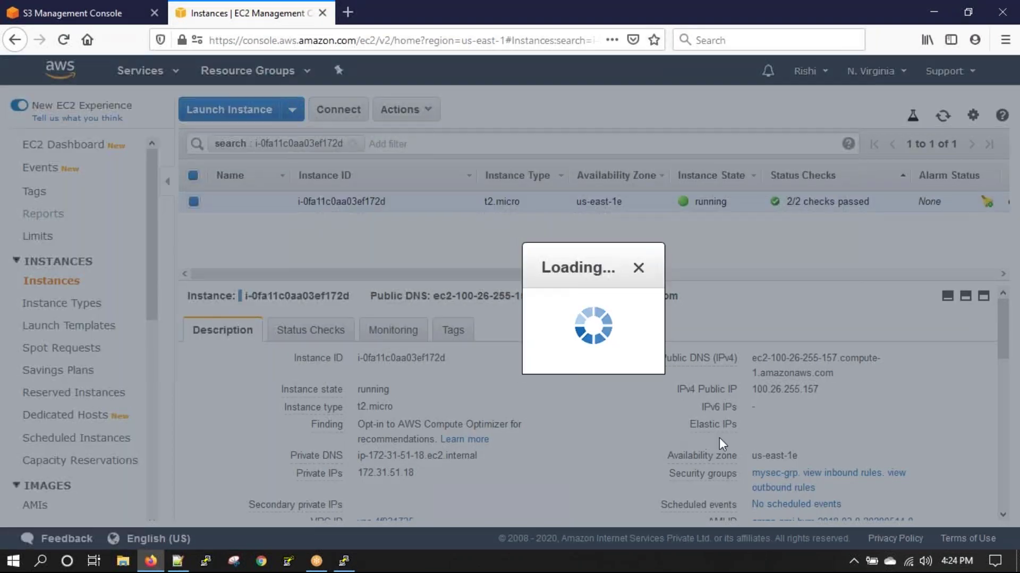
click(768, 414)
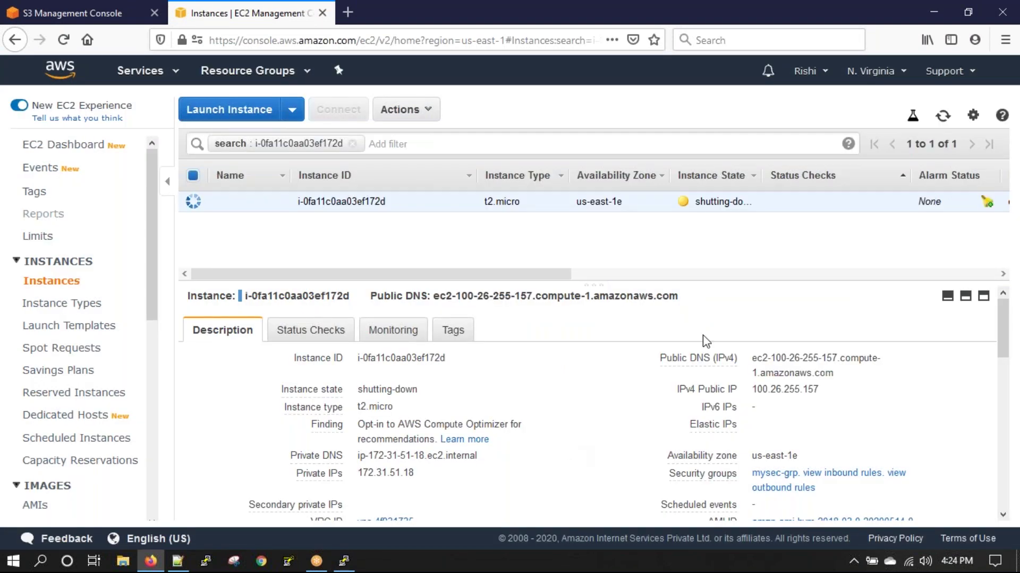
Step: Refresh the instances list and remove the instance ID search filter
click(943, 121)
click(358, 148)
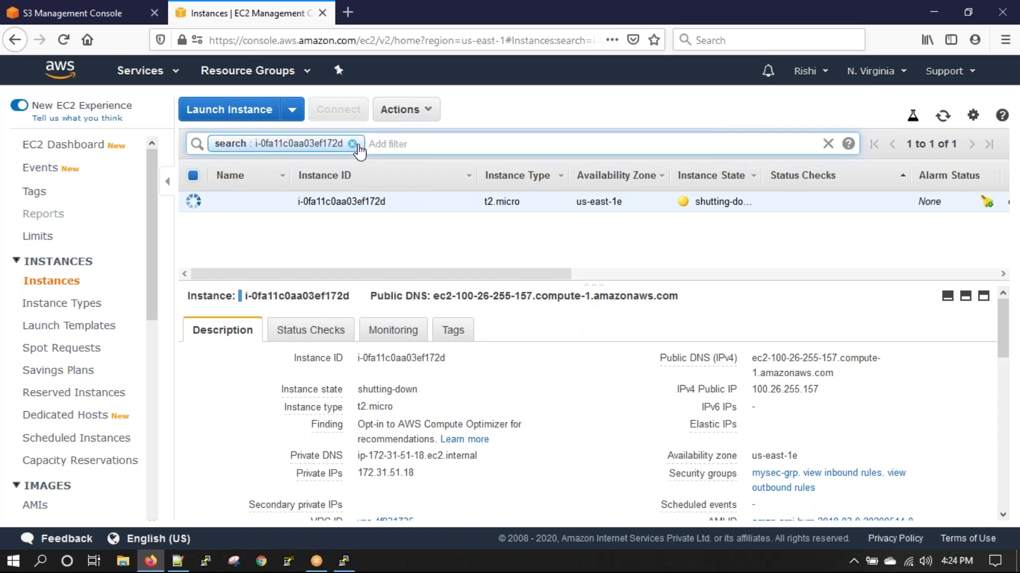
click(353, 144)
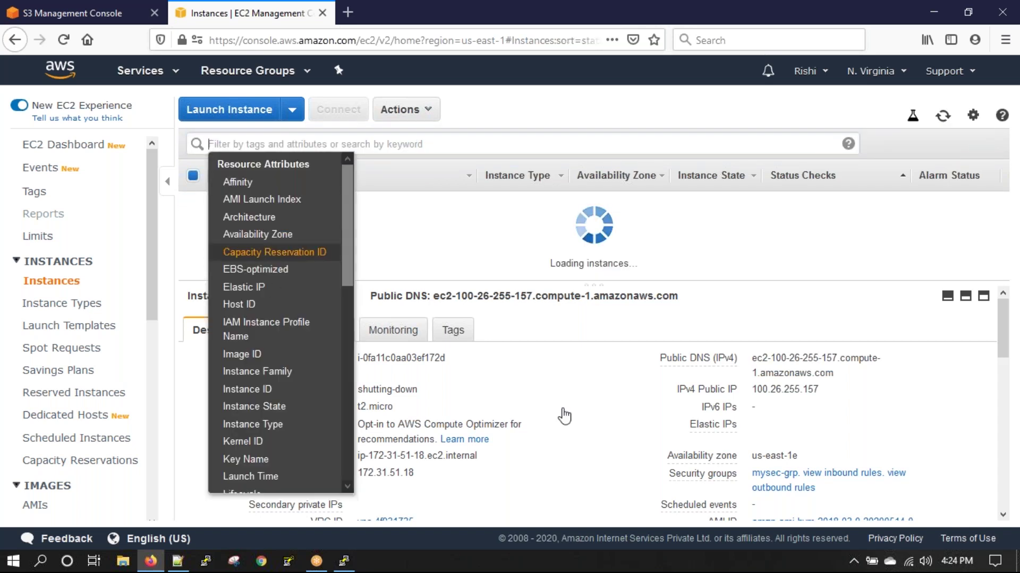
click(586, 328)
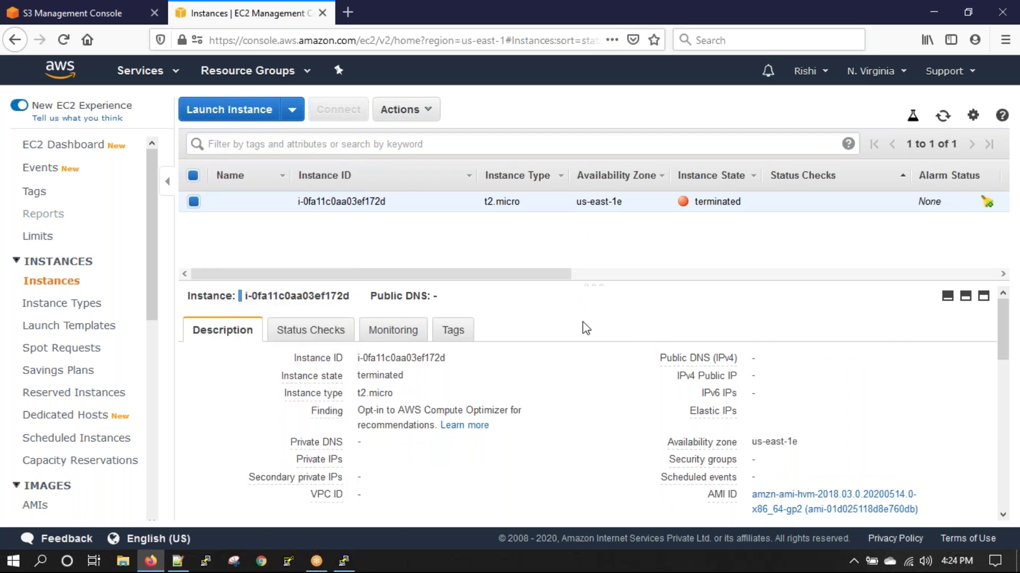
Step: Open the VPC service and display the list of your VPCs
click(131, 72)
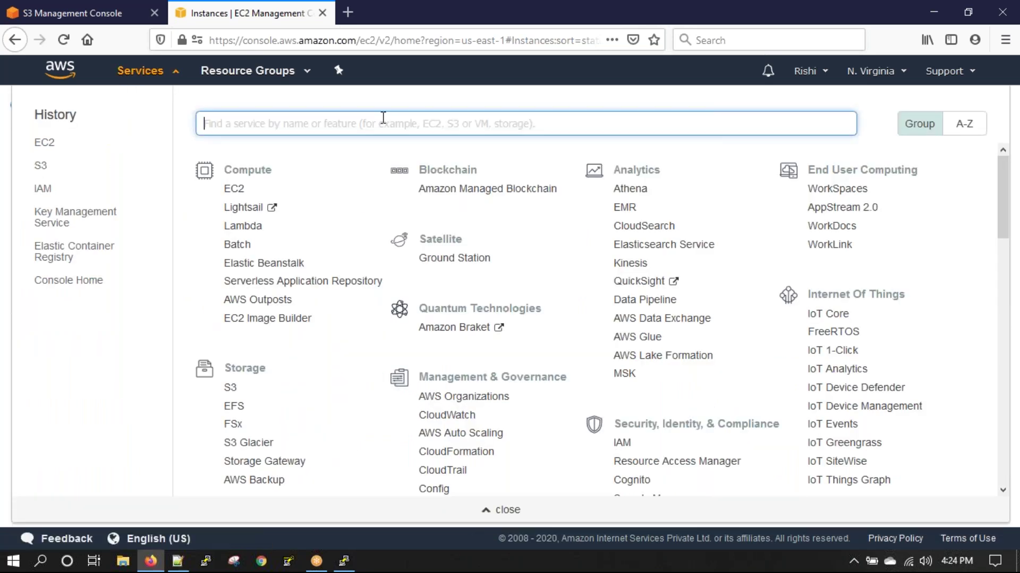
text(vpc)
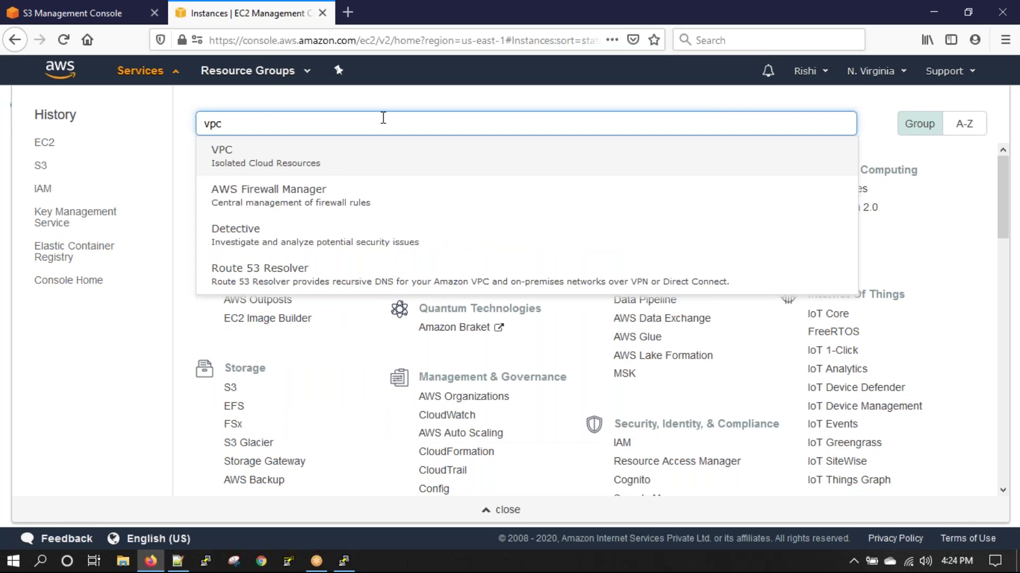
click(289, 157)
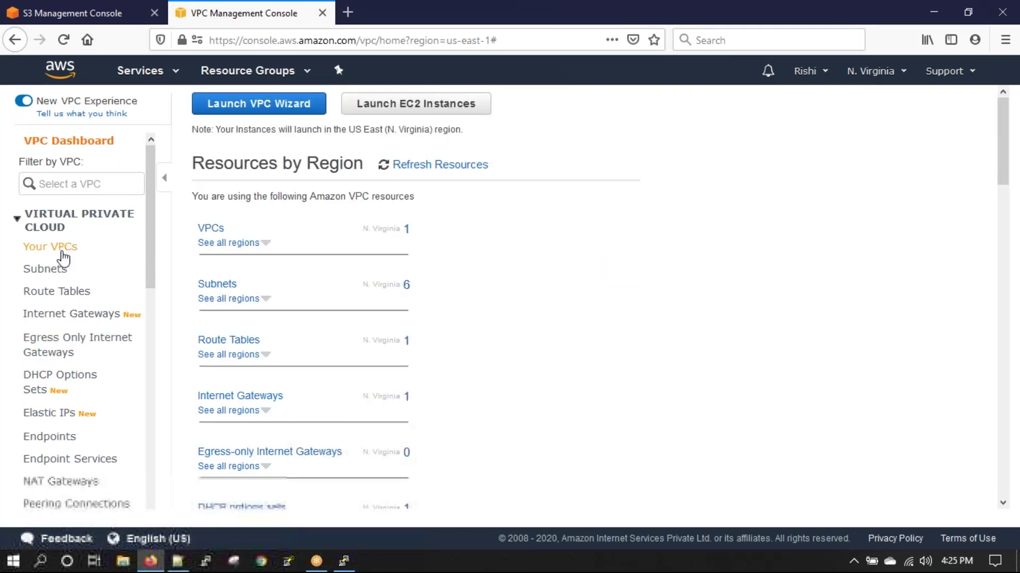
click(62, 248)
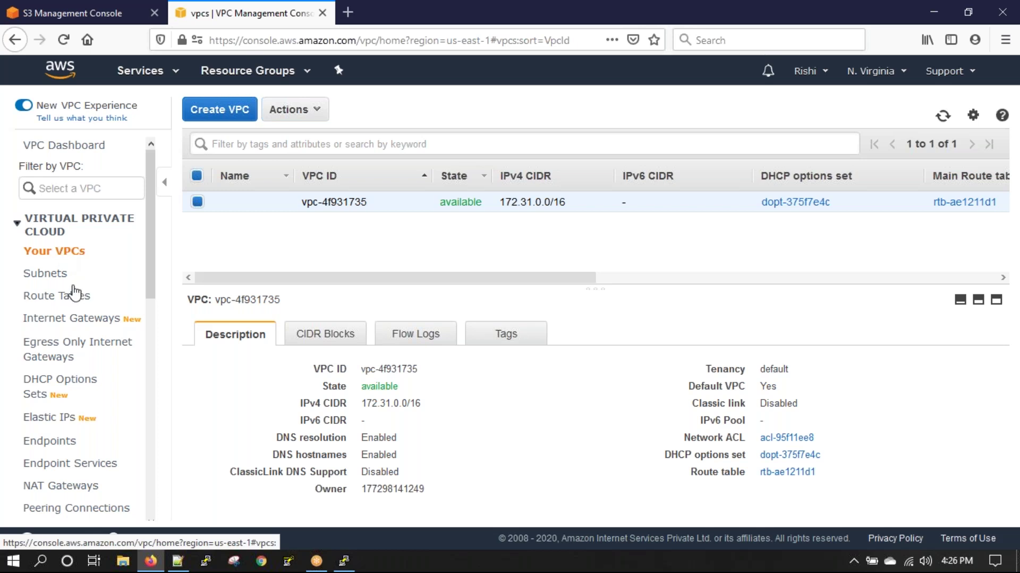
Step: List the VPC security groups and open the details of mysec-grp
scroll(79, 467, down, 4)
click(86, 363)
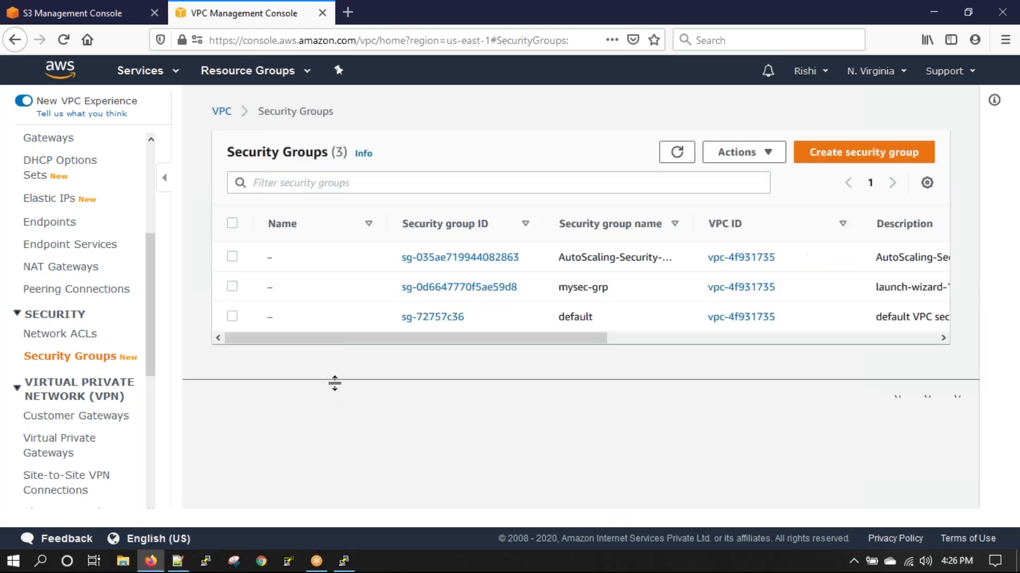
drag(537, 394, 470, 467)
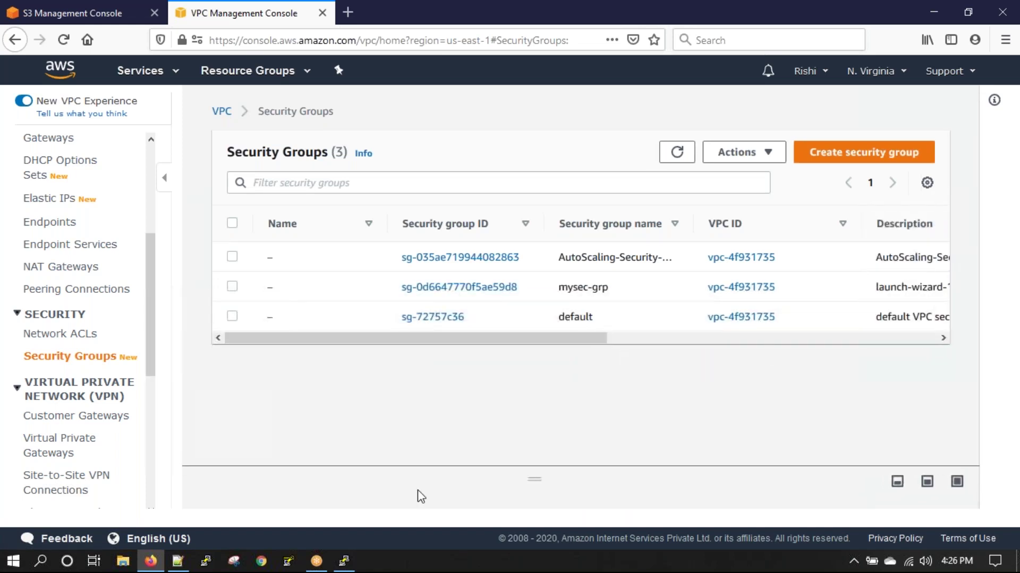
click(232, 287)
click(437, 287)
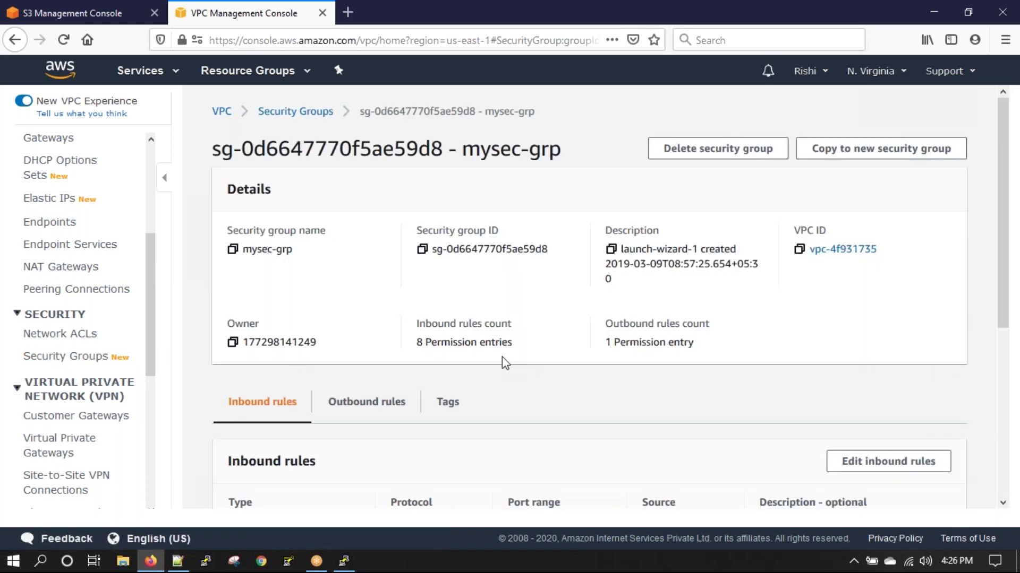
Step: Check the sources of the SSH, MYSQL/Aurora and RDP inbound rules, and open the inbound rules of mysec-grp for editing
scroll(476, 366, down, 5)
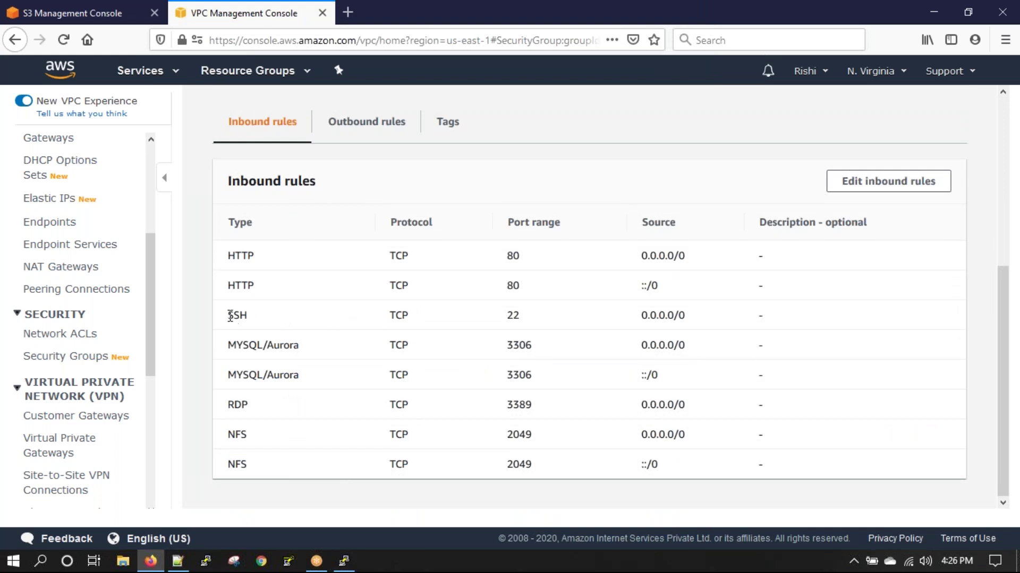
drag(641, 316, 685, 316)
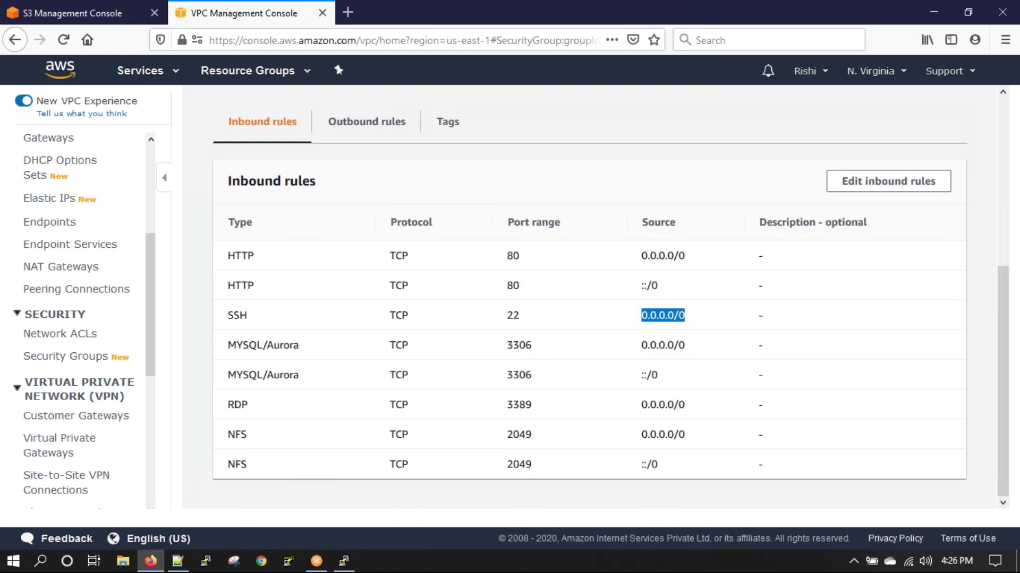
drag(636, 348, 697, 348)
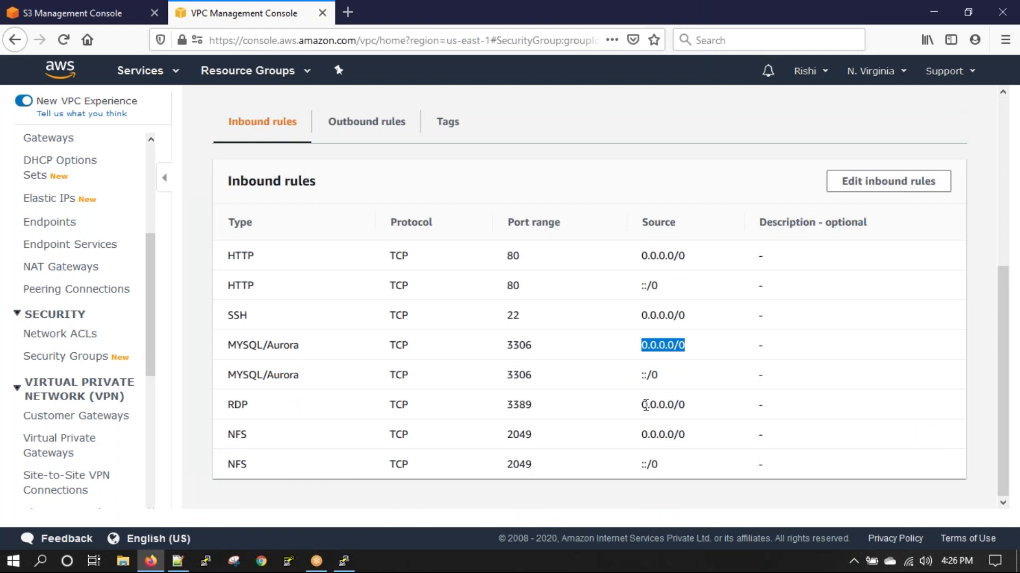
drag(640, 402, 697, 409)
click(940, 182)
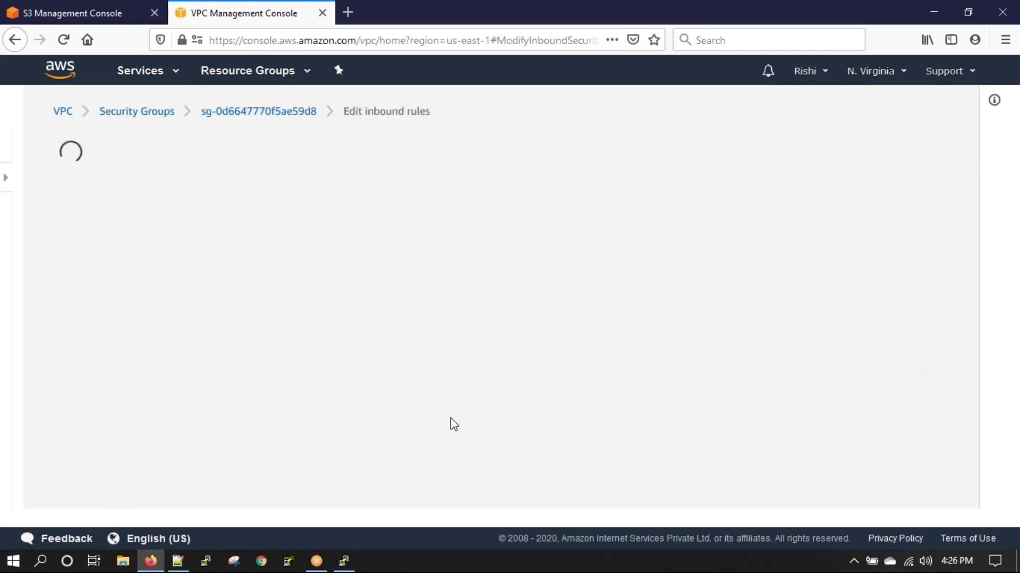
Step: Try to save the inbound rules after removing the ::/0 sources from the second HTTP, MYSQL/Aurora and NFS rules
scroll(450, 418, down, 3)
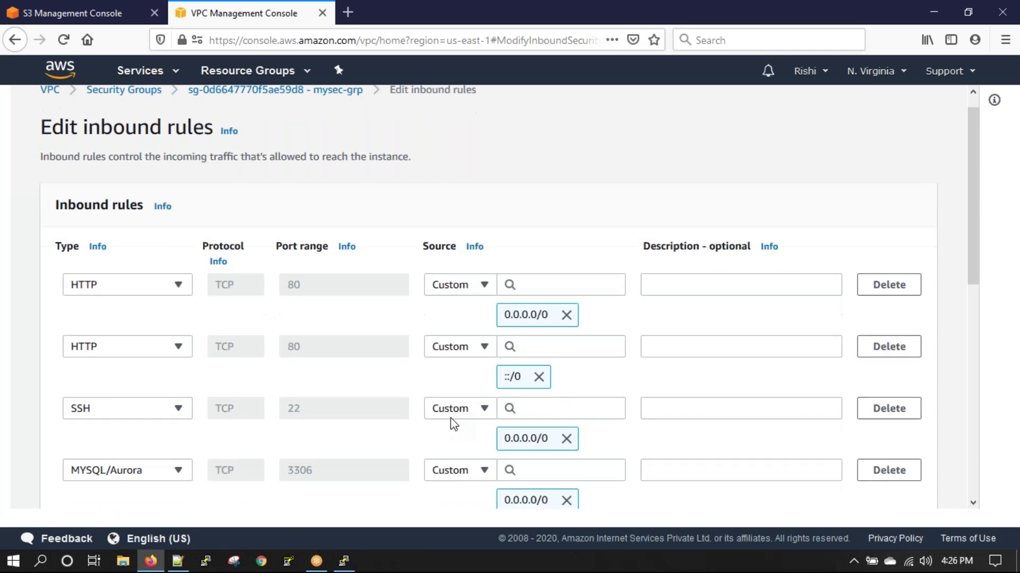
click(539, 318)
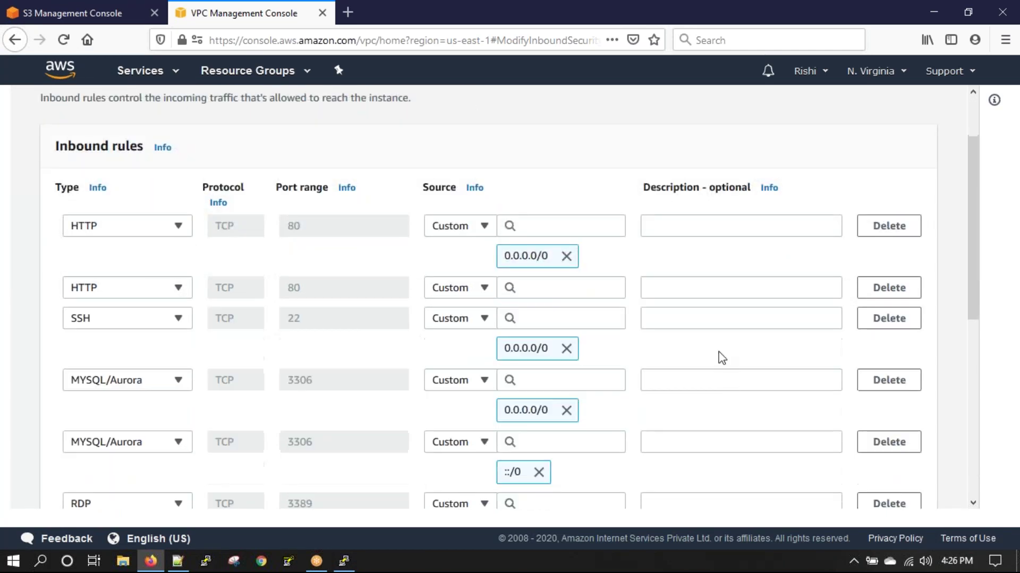
scroll(731, 387, down, 5)
scroll(723, 446, down, 3)
click(540, 387)
scroll(888, 485, down, 2)
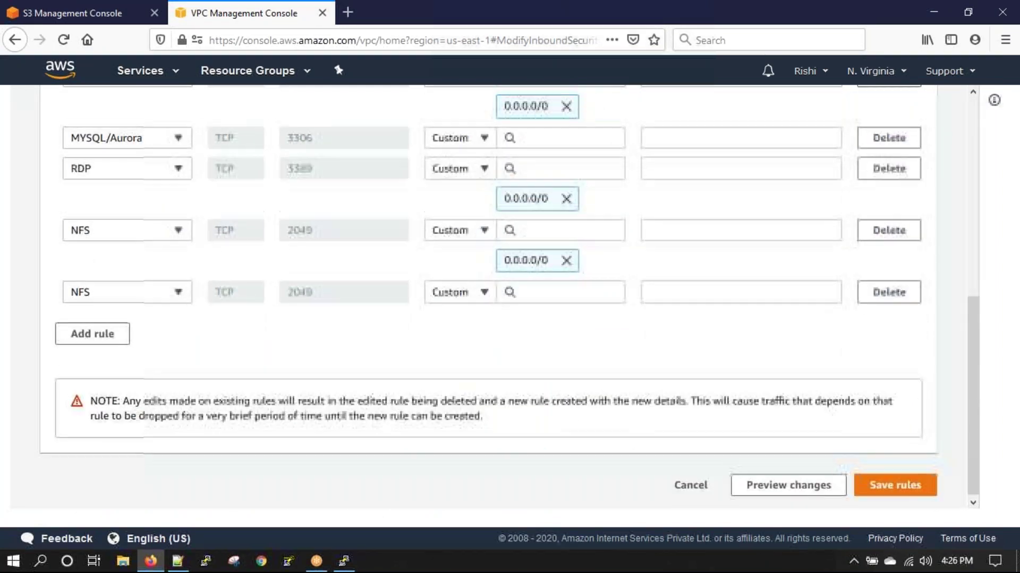
click(892, 482)
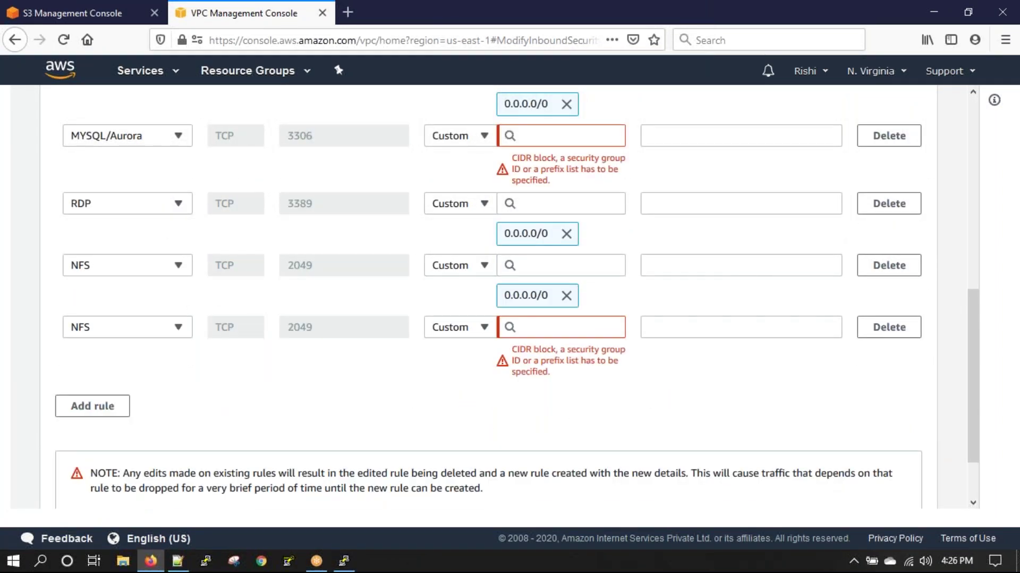
Step: Delete the duplicate NFS, MYSQL/Aurora and HTTP inbound rules that have no source and save the rules
click(898, 331)
click(894, 136)
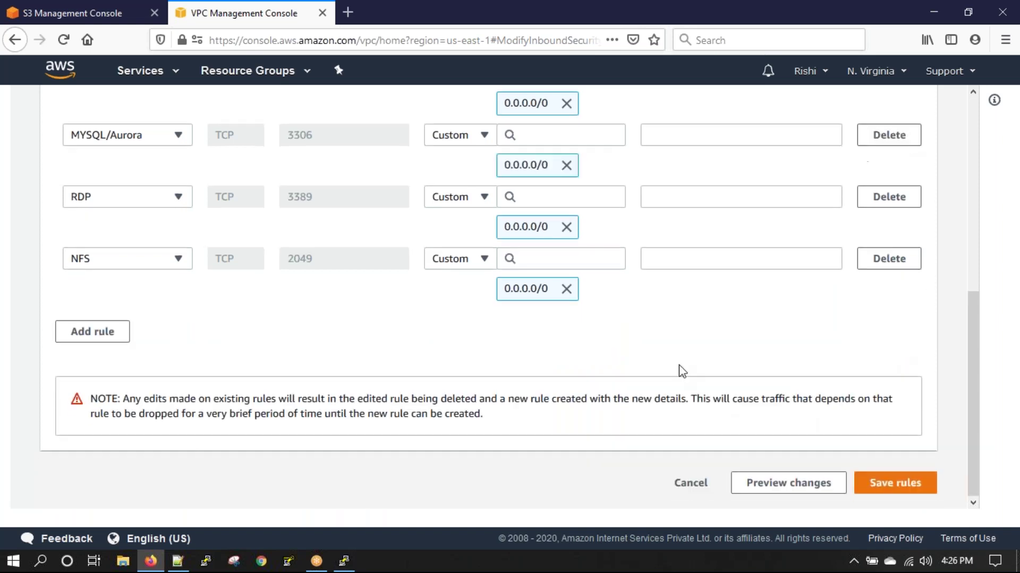
scroll(867, 210, up, 3)
click(887, 172)
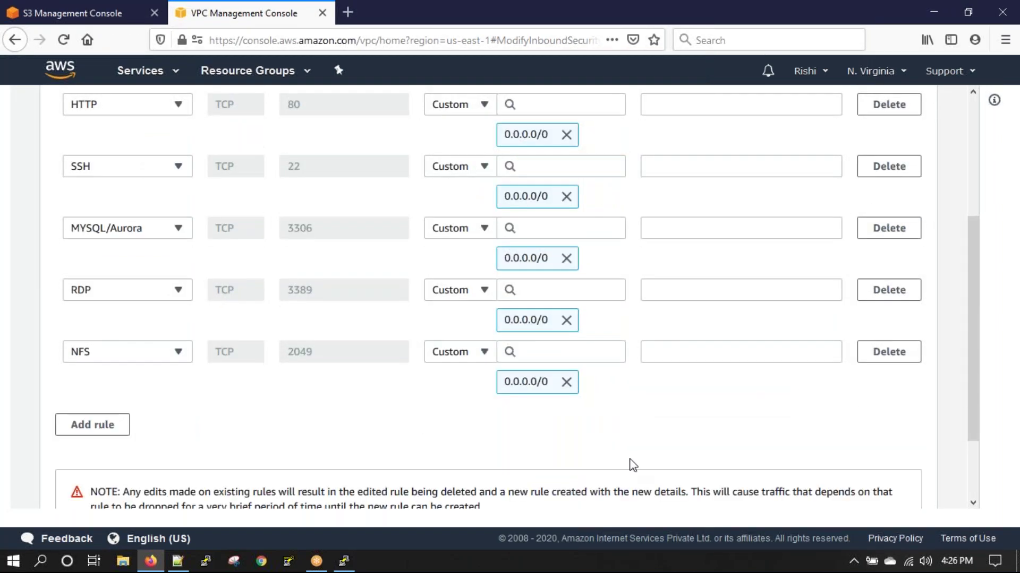
scroll(632, 466, up, 4)
scroll(632, 466, down, 10)
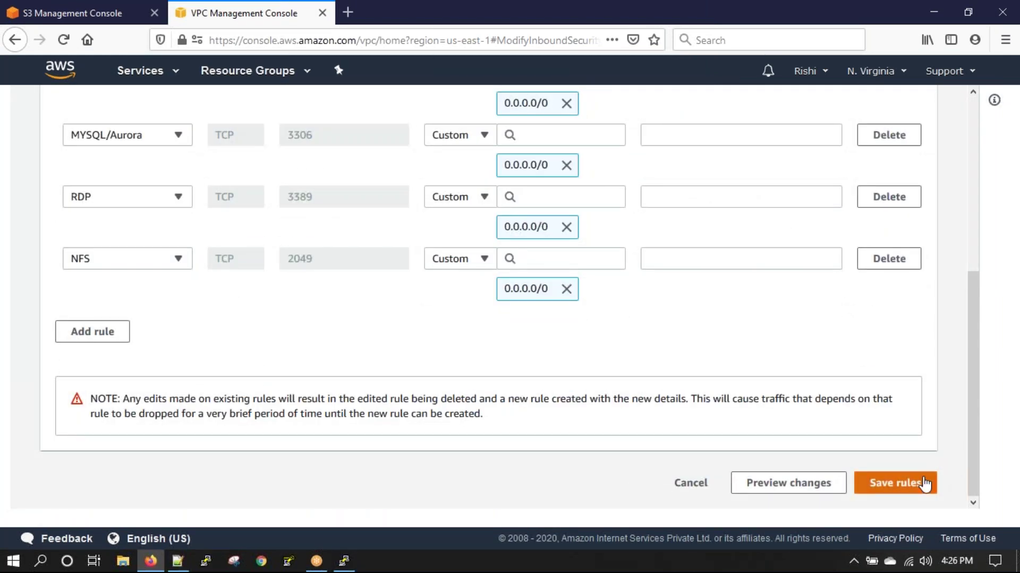
click(924, 484)
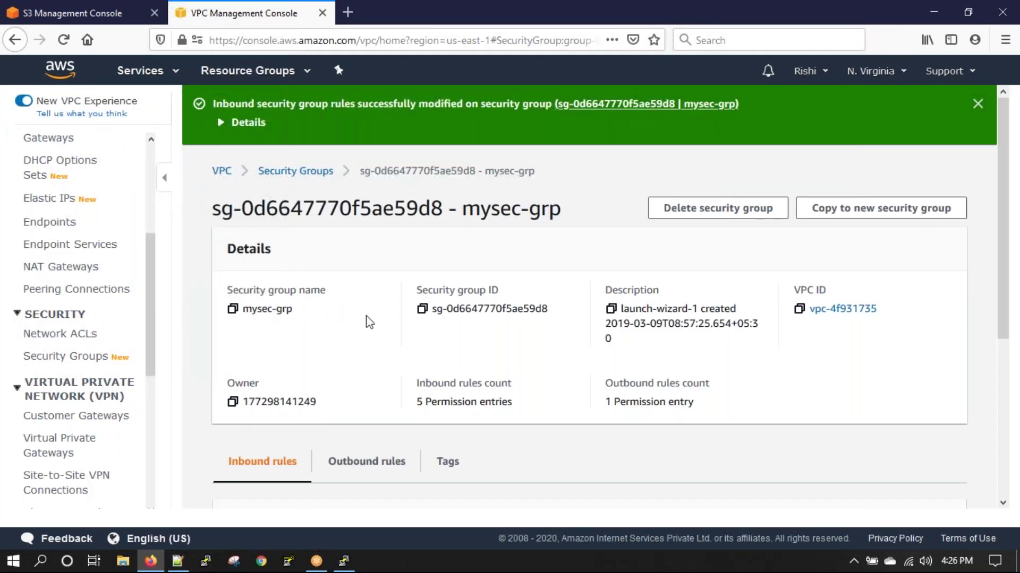
Step: Return to the EC2 service and open its instances list
scroll(63, 372, up, 4)
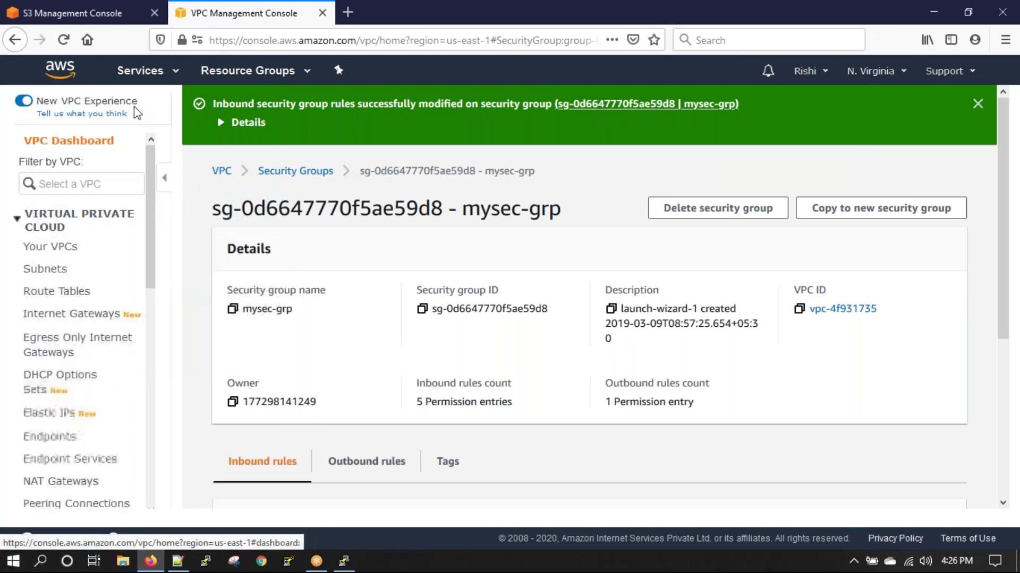
click(131, 75)
click(42, 192)
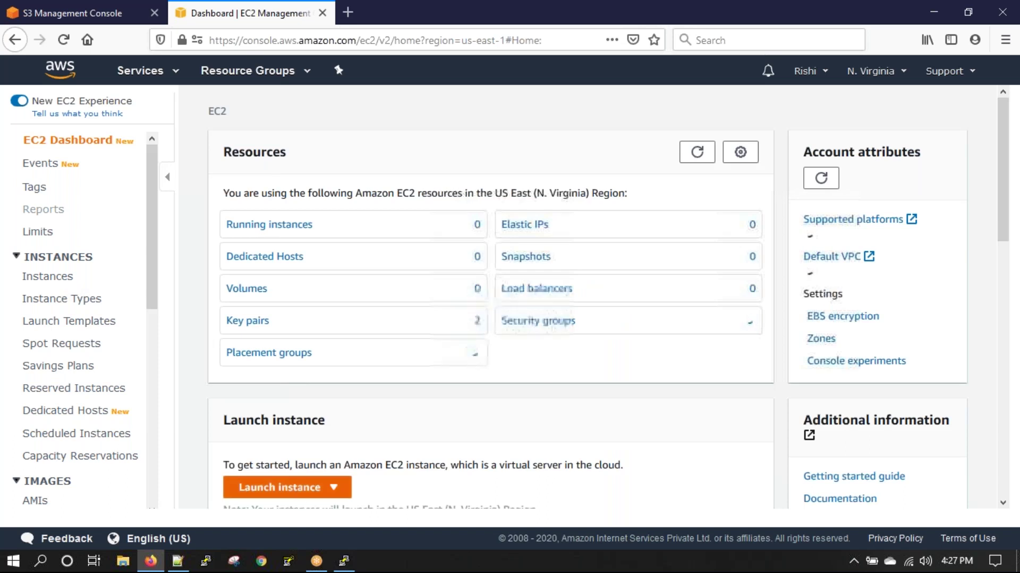
click(299, 489)
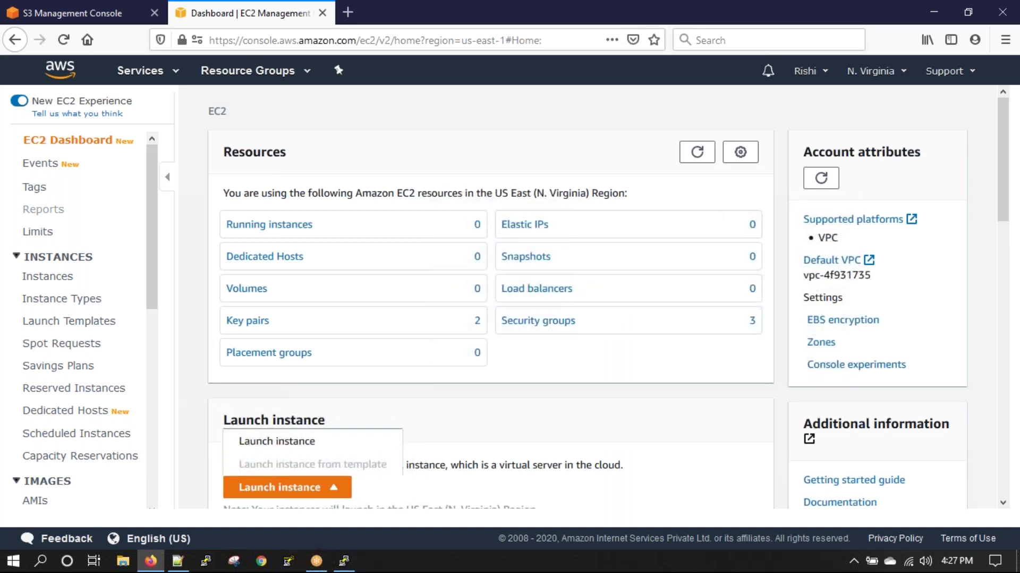
click(37, 277)
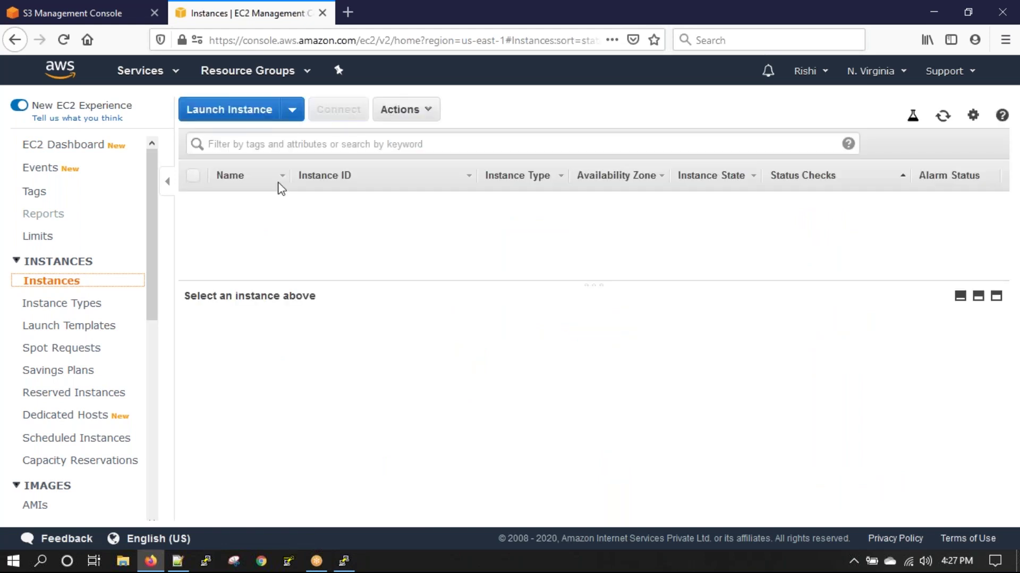
Step: Start a new instance launch, choose an AMI, and keep the default instance type, details, storage and tags up to the security group settings
click(241, 112)
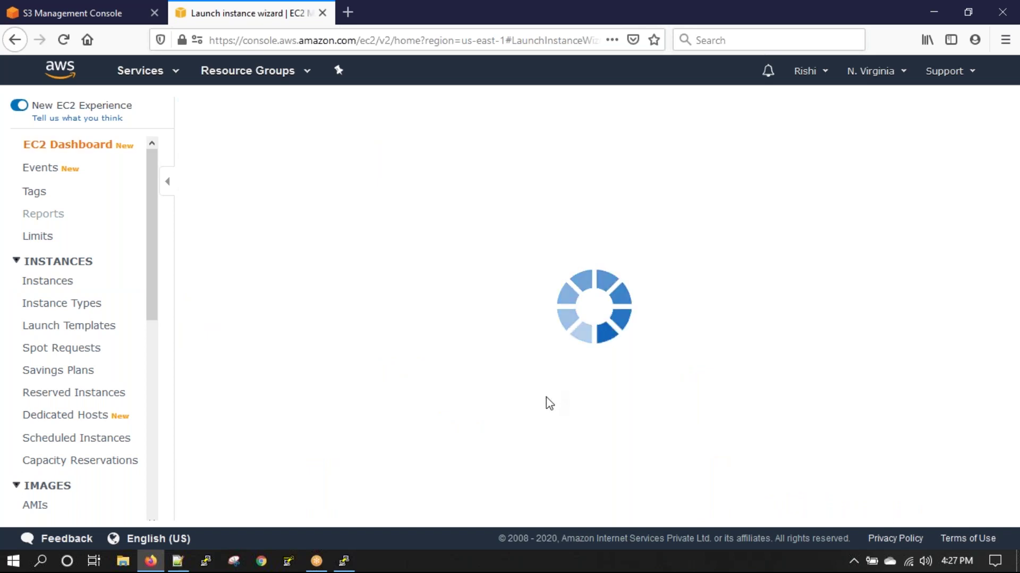
click(922, 383)
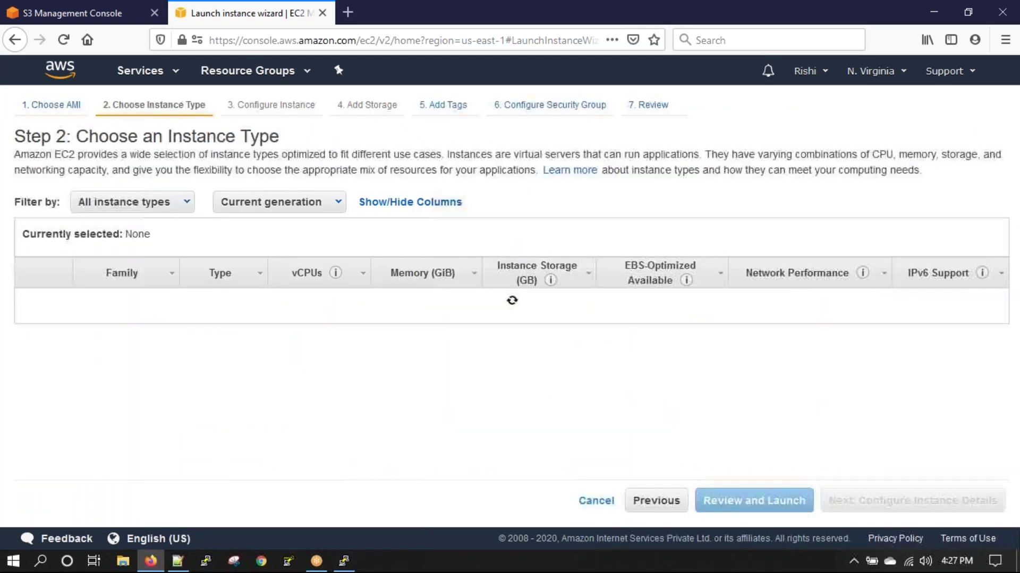
click(901, 507)
click(973, 502)
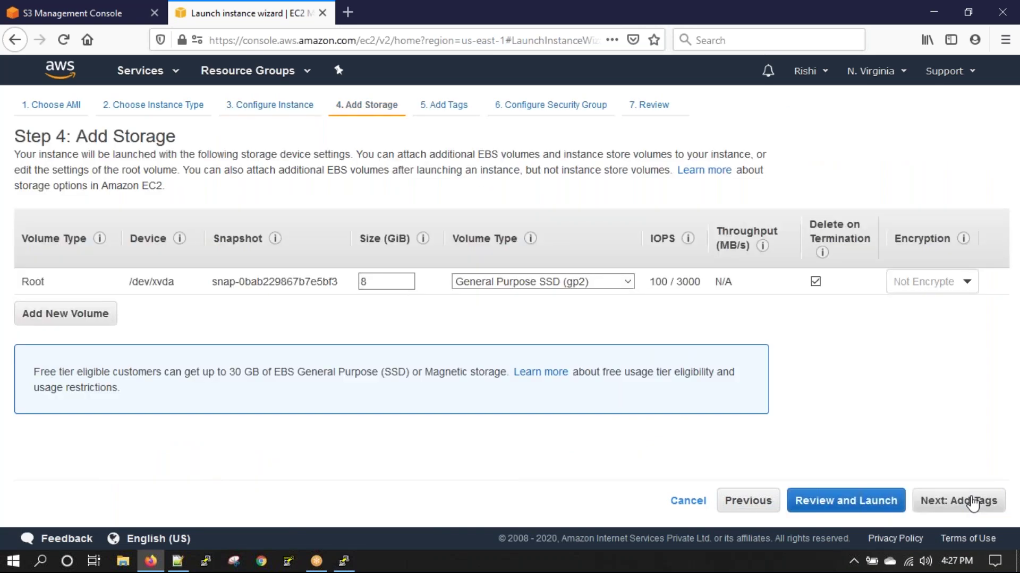
click(973, 502)
click(972, 502)
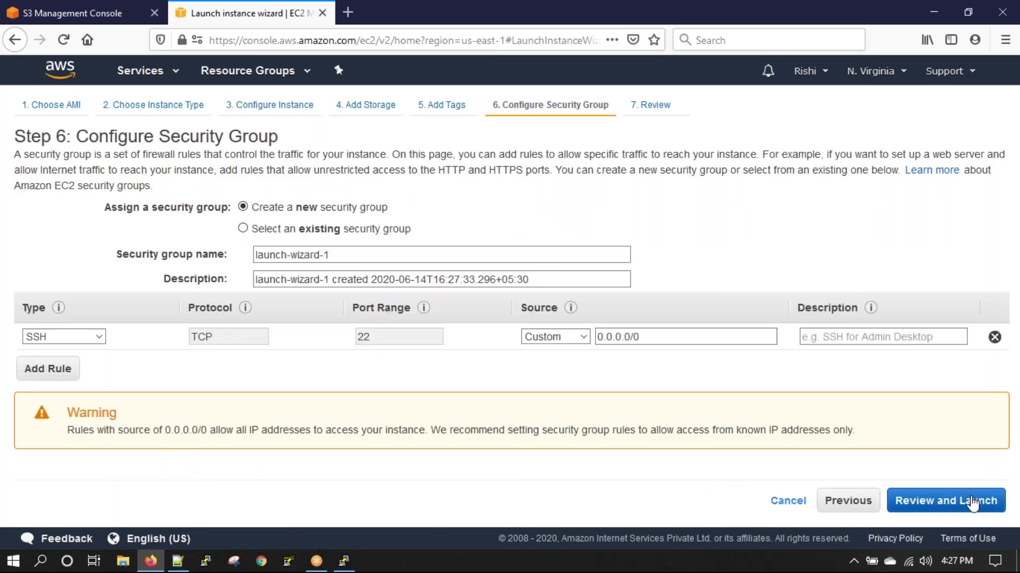
Step: Assign the existing security group mysec-grp to the new instance and proceed to the launch review
click(243, 229)
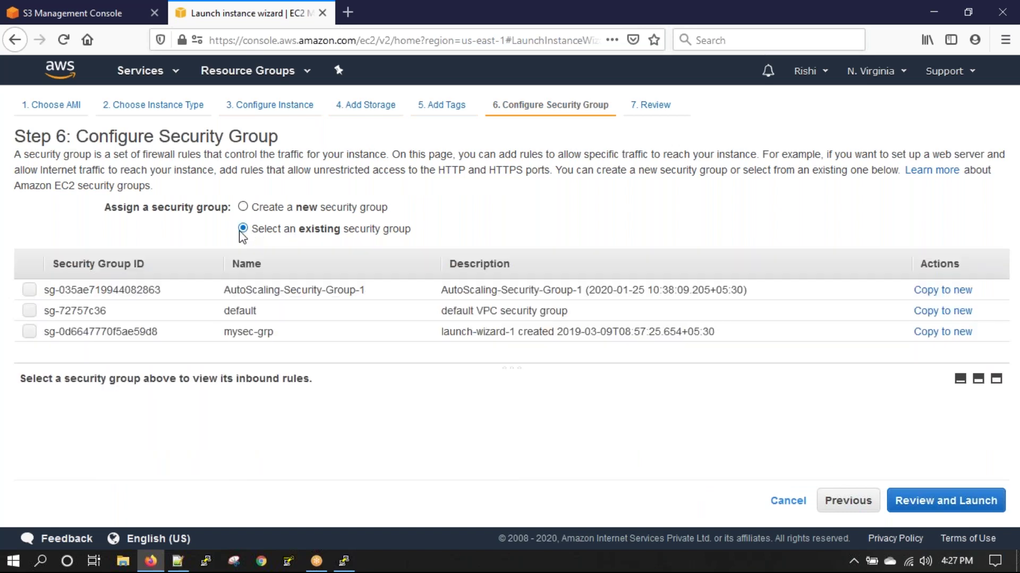
click(29, 332)
click(963, 502)
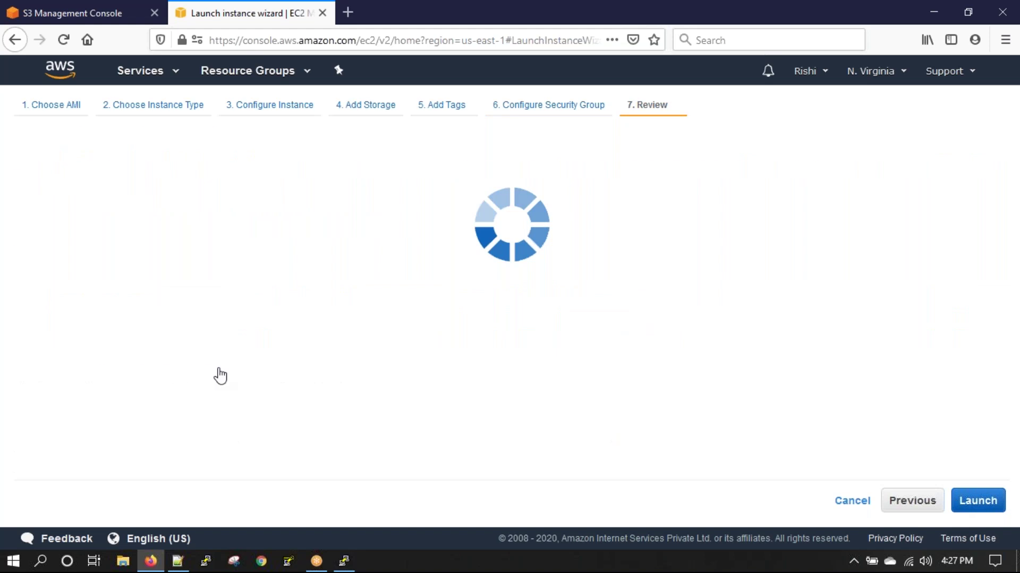
Step: Cancel the instance launch from the review page and open the inbound rules of the security group mysec-grp
drag(66, 194, 613, 197)
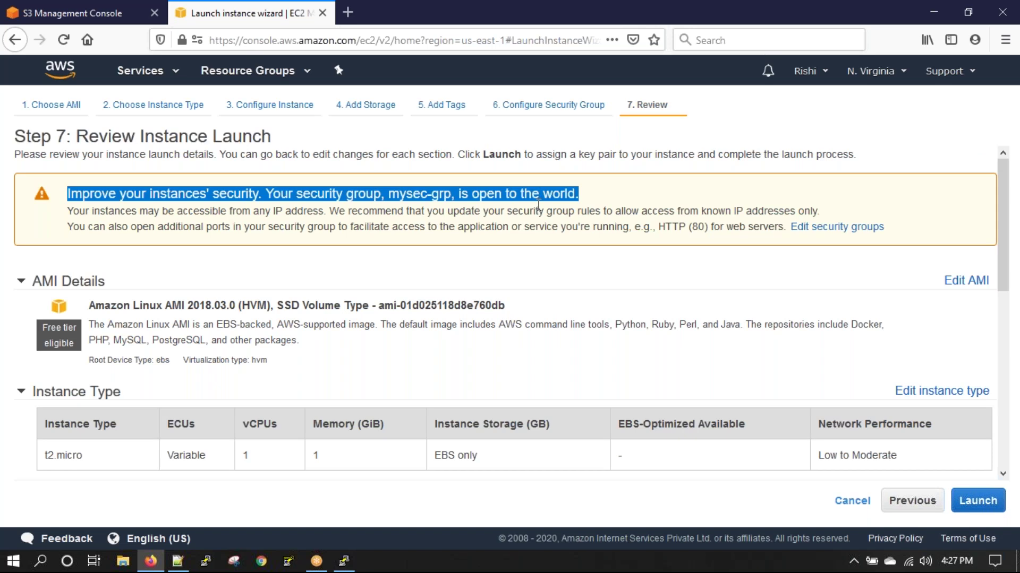
click(854, 502)
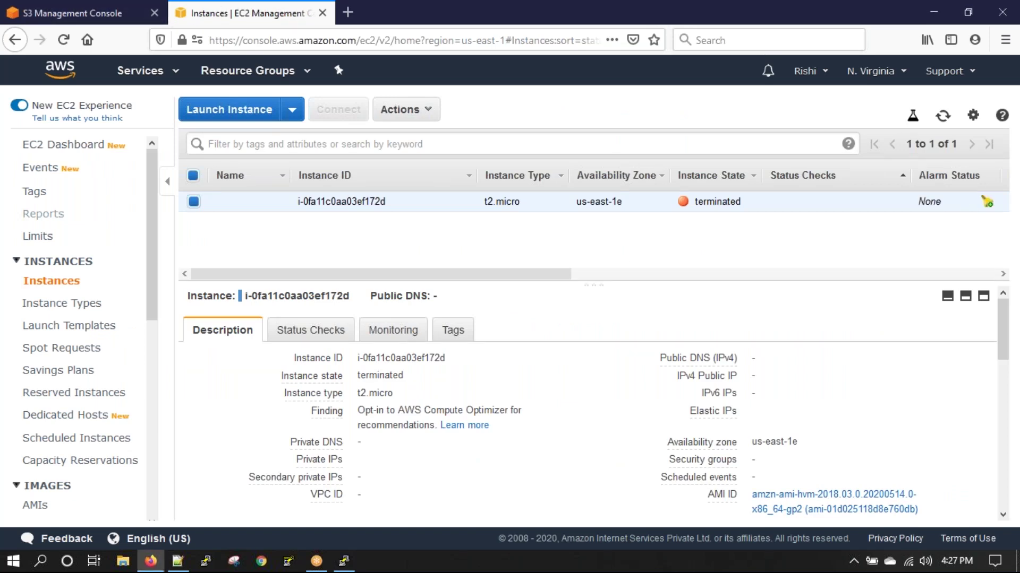
scroll(113, 406, down, 5)
scroll(112, 406, down, 3)
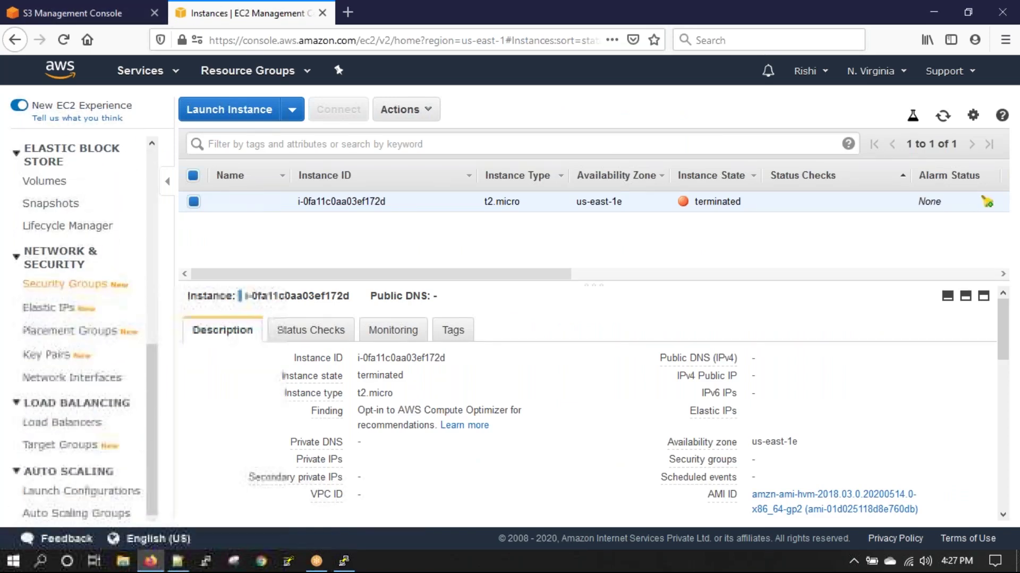
click(78, 290)
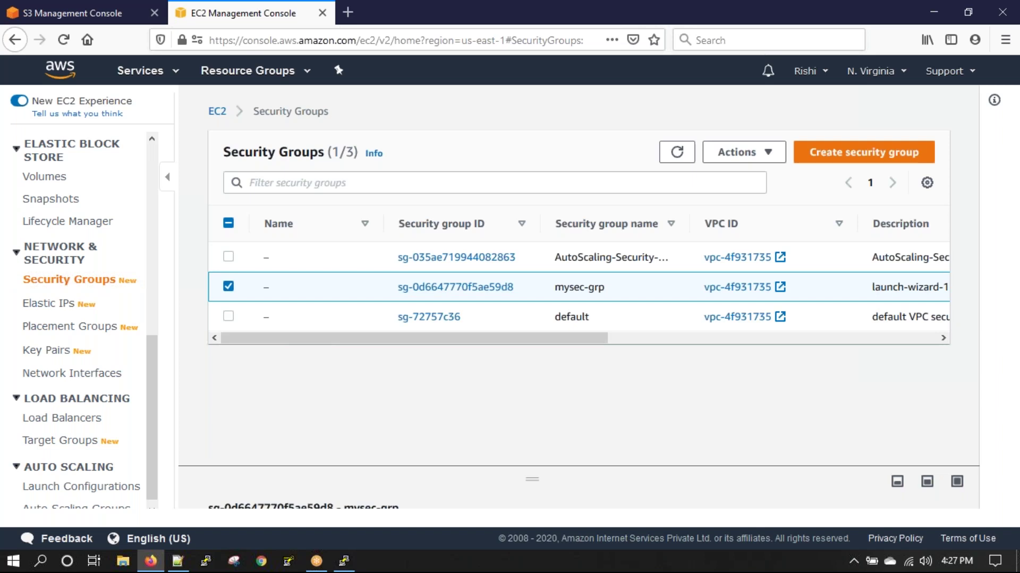
click(455, 287)
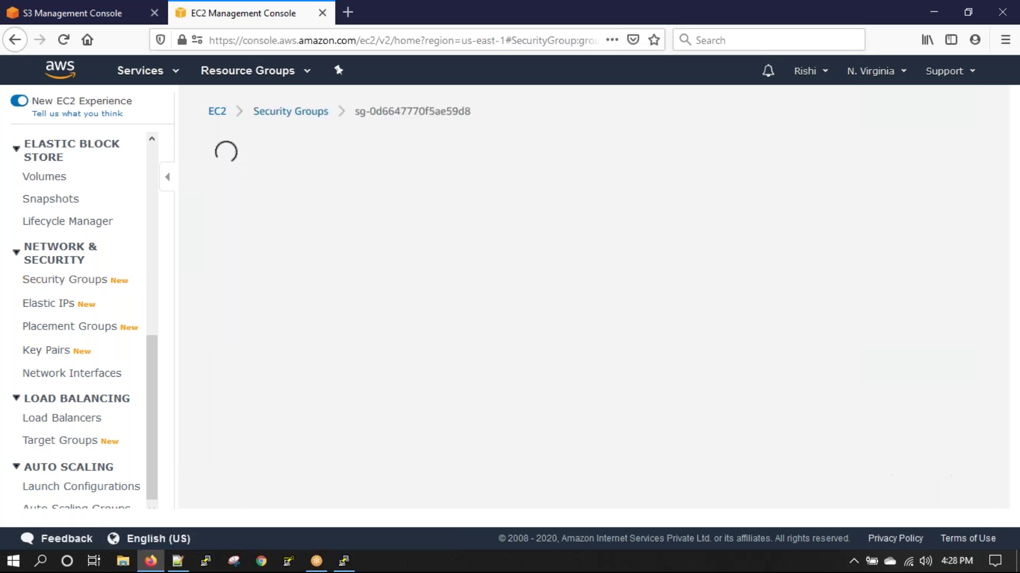
scroll(584, 393, down, 3)
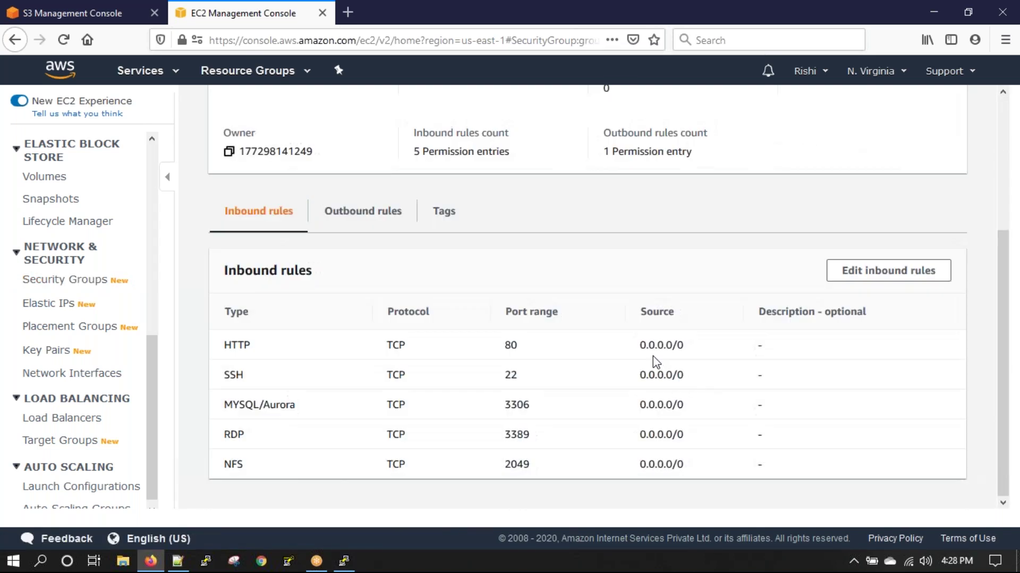
Step: Examine the source address ranges of the HTTP and SSH inbound rules
drag(641, 346, 684, 345)
click(697, 352)
drag(695, 347, 642, 351)
click(694, 348)
drag(690, 348, 639, 346)
click(683, 375)
drag(684, 375, 641, 374)
click(615, 390)
drag(672, 376, 640, 376)
Step: Open the instances list in a separate tab and return to mysec-grp's inbound rules to check the SSH source
scroll(63, 403, up, 7)
right_click(66, 276)
click(80, 283)
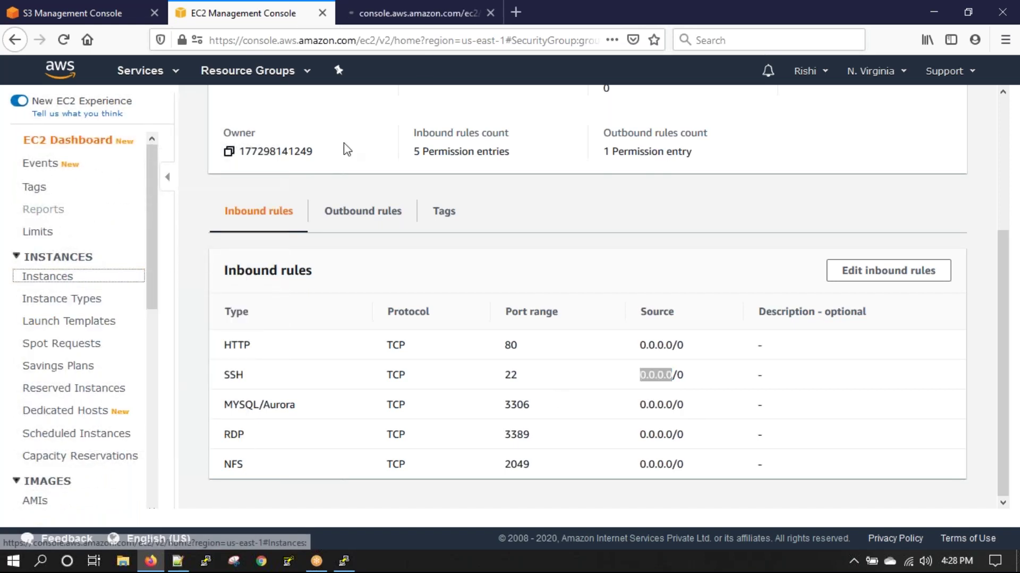
click(369, 8)
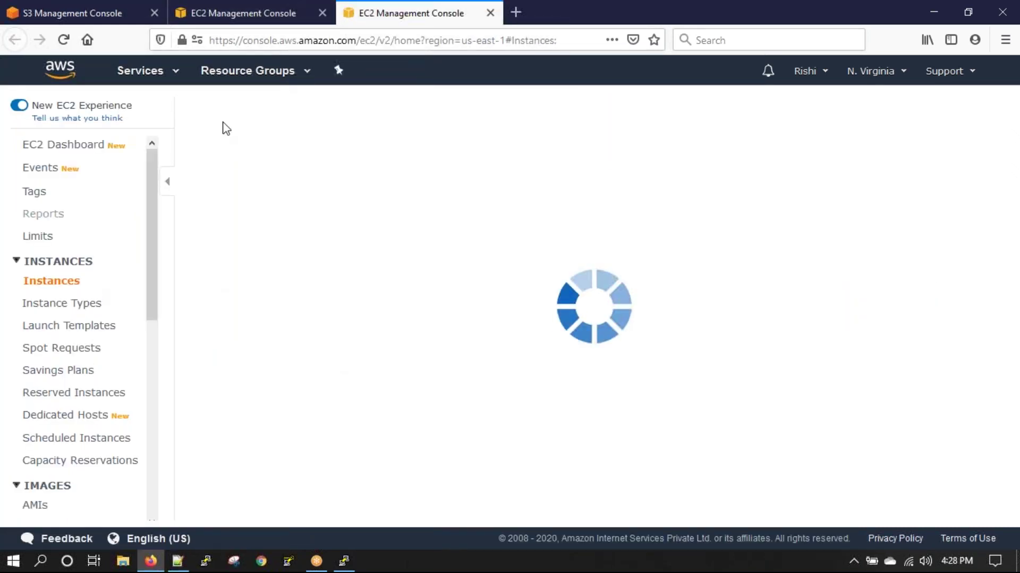
click(234, 13)
click(693, 375)
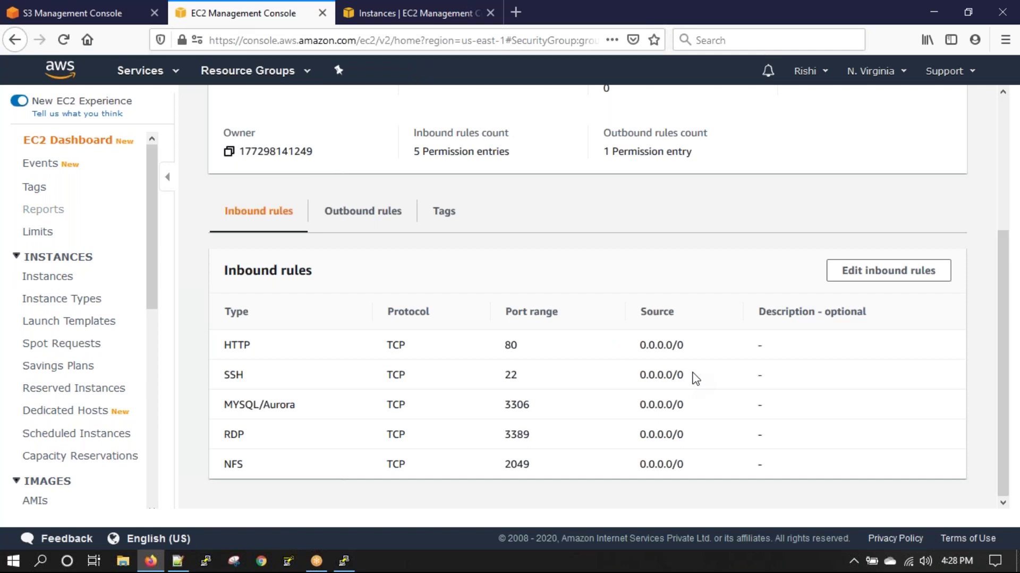
drag(685, 377, 640, 375)
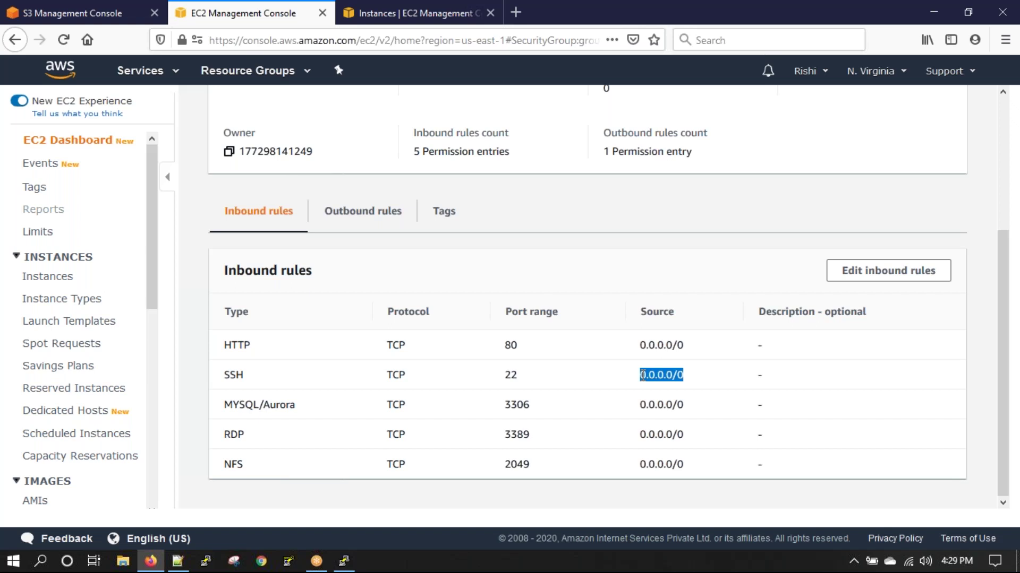
click(683, 382)
Step: Detach the instances list into its own enlarged browser window and close that window
click(366, 15)
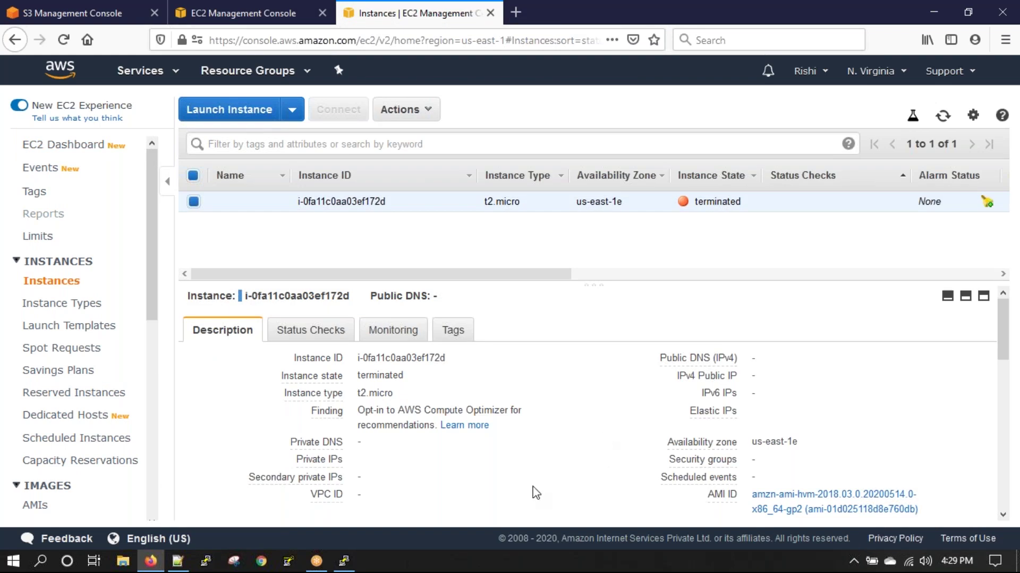
click(376, 109)
drag(409, 13, 435, 113)
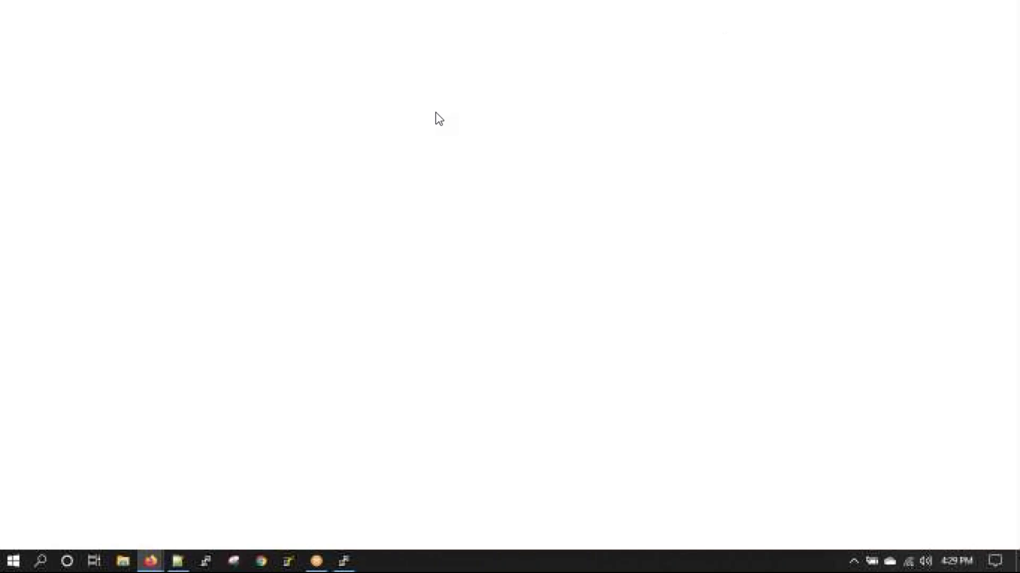
key(super+Down)
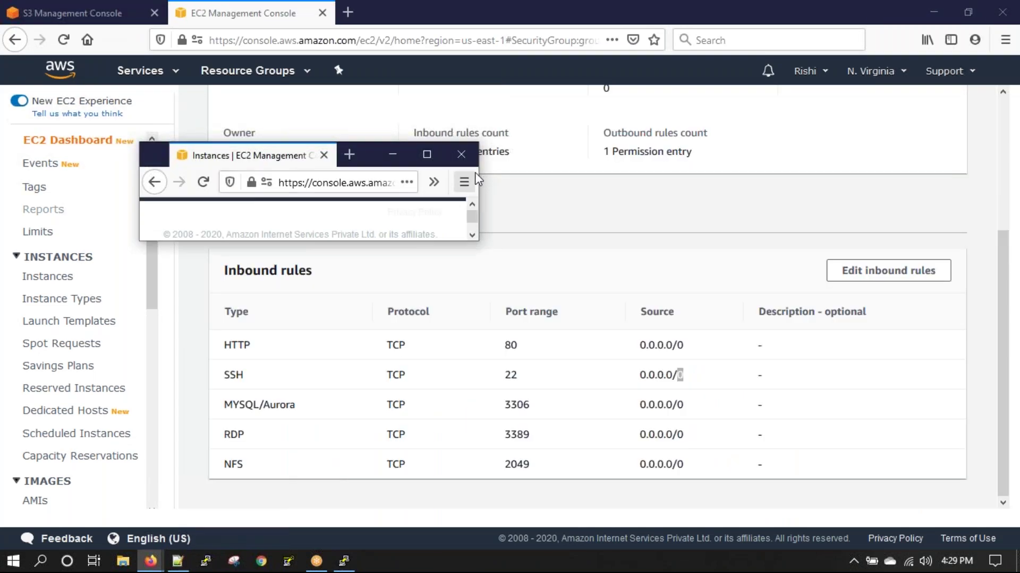
drag(474, 244, 661, 398)
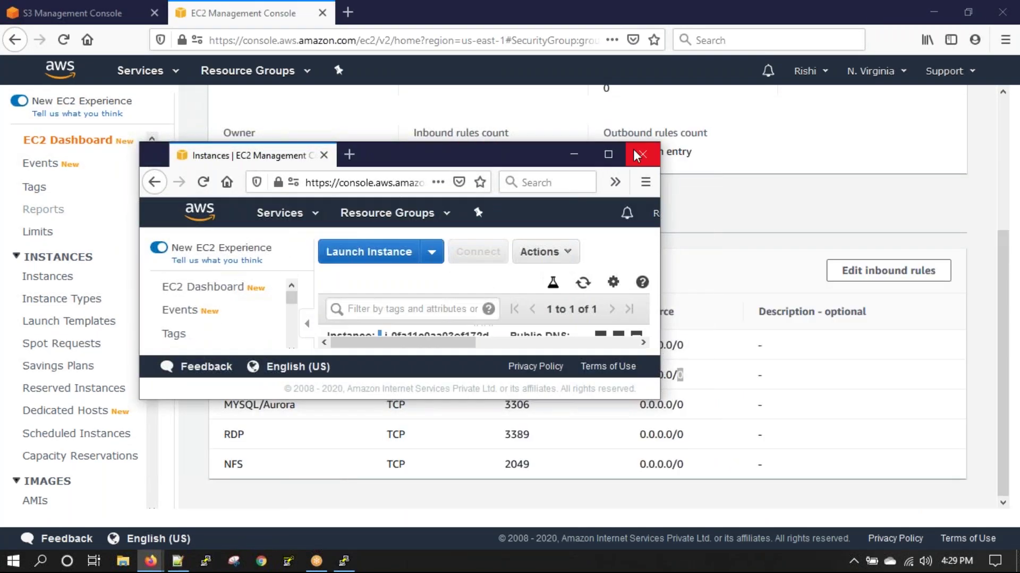
click(640, 152)
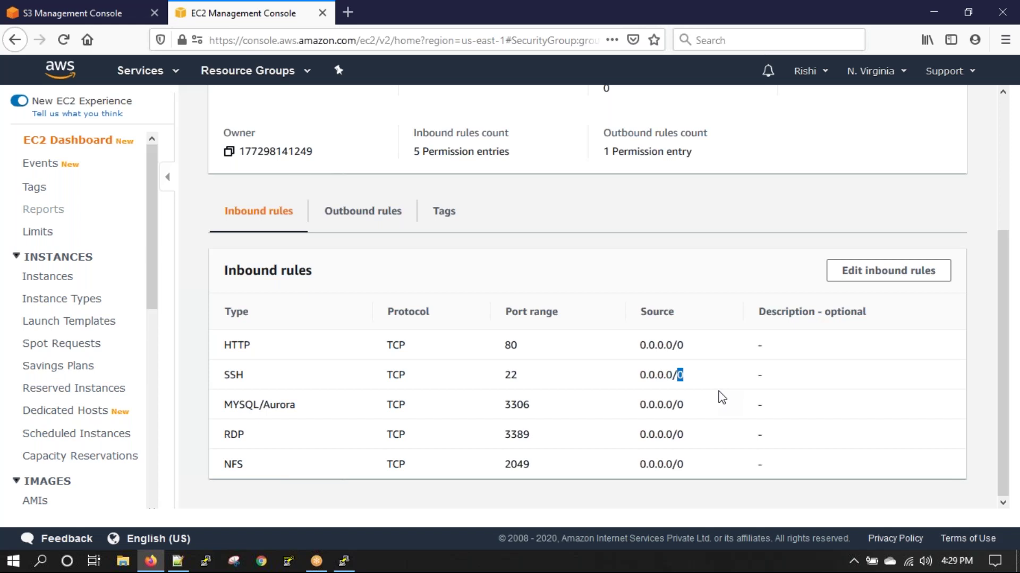
Step: Compare the source range of the SSH inbound rule with that of the HTTP rule
drag(639, 375, 689, 377)
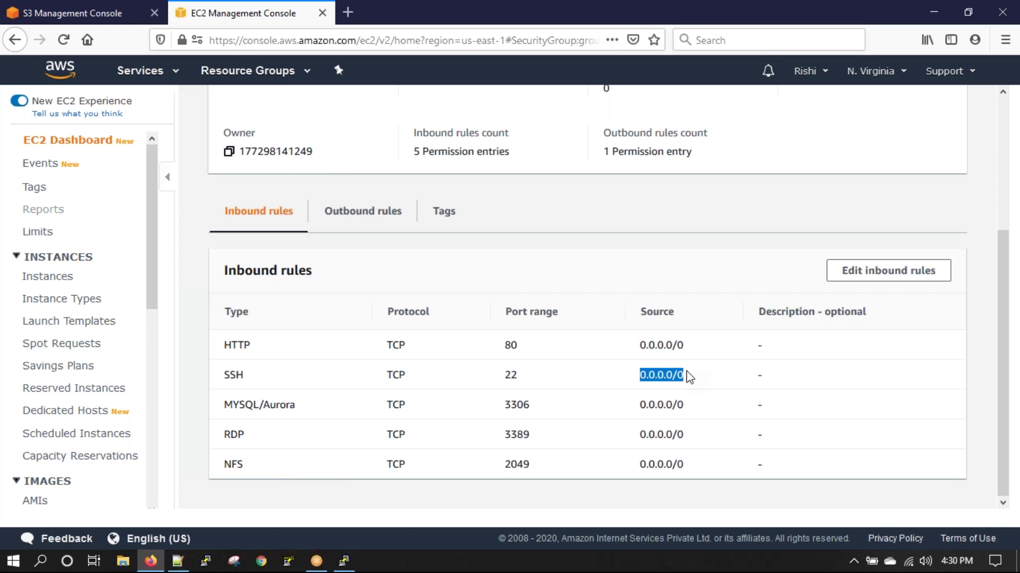
click(701, 371)
drag(685, 345, 639, 346)
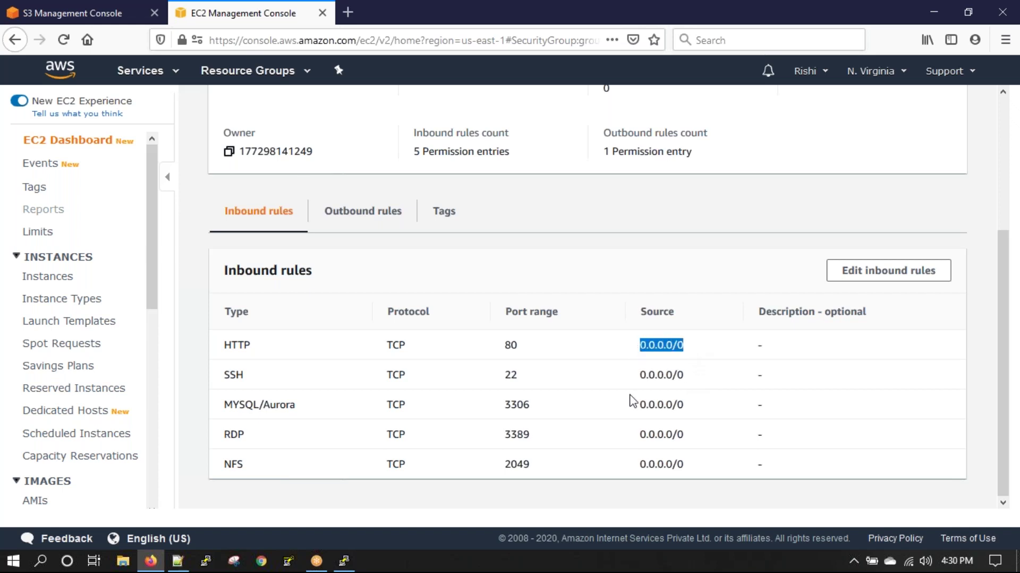
click(610, 453)
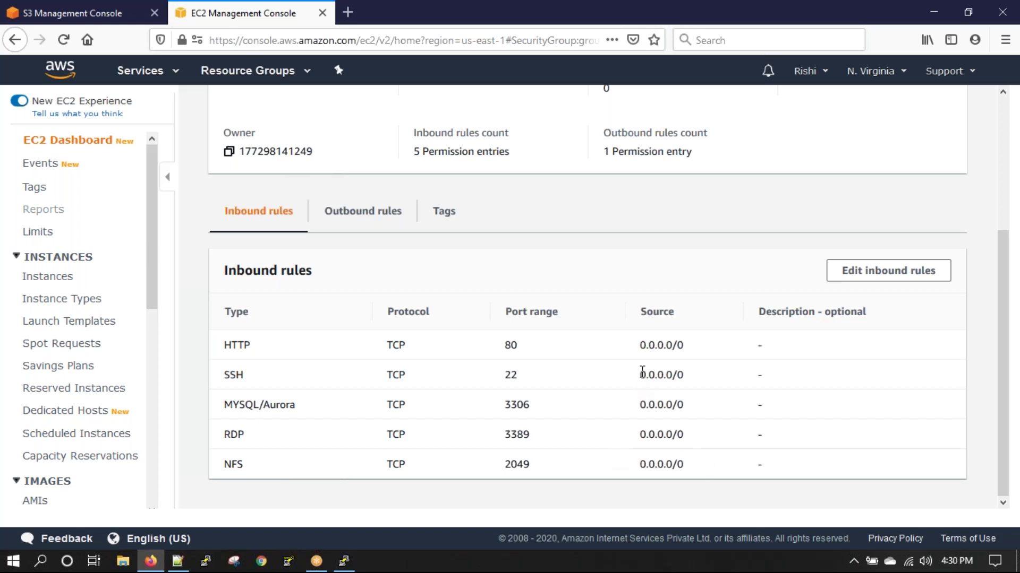
drag(642, 373, 690, 371)
Step: Start editing mysec-grp's inbound rules and add a new rule of type POP3
click(932, 276)
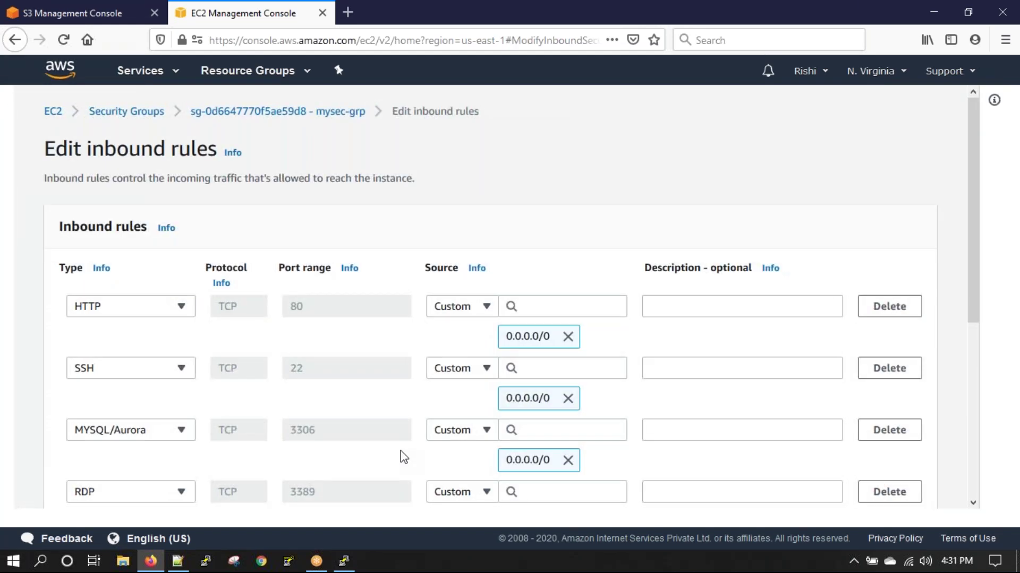
scroll(400, 448, down, 5)
click(88, 329)
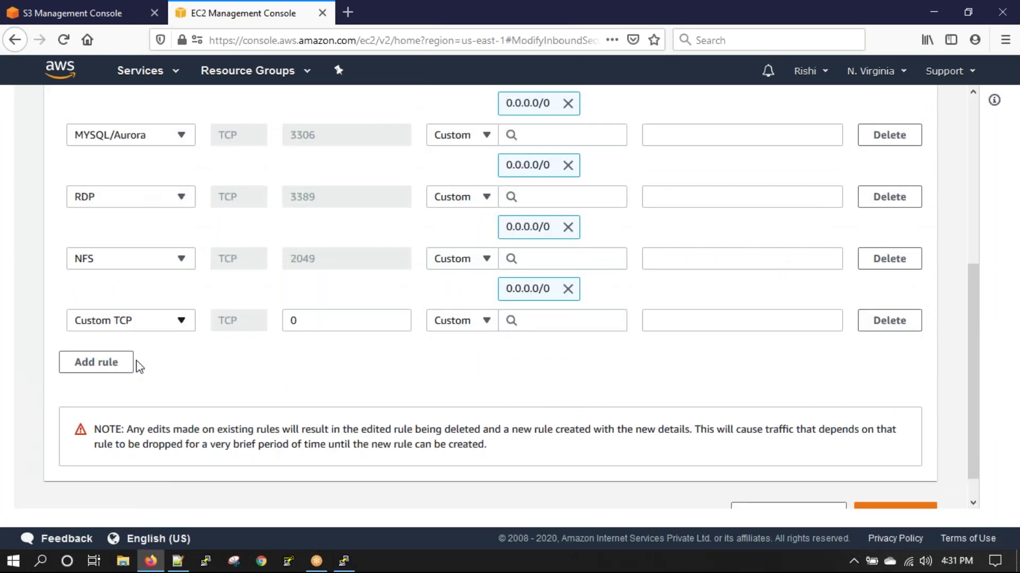
click(182, 320)
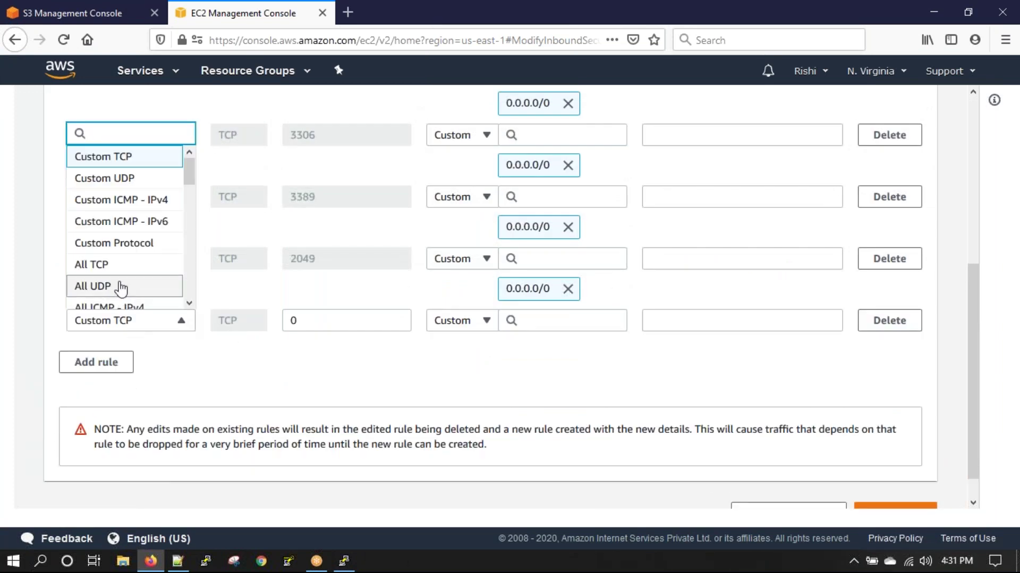
scroll(126, 249, down, 4)
click(128, 249)
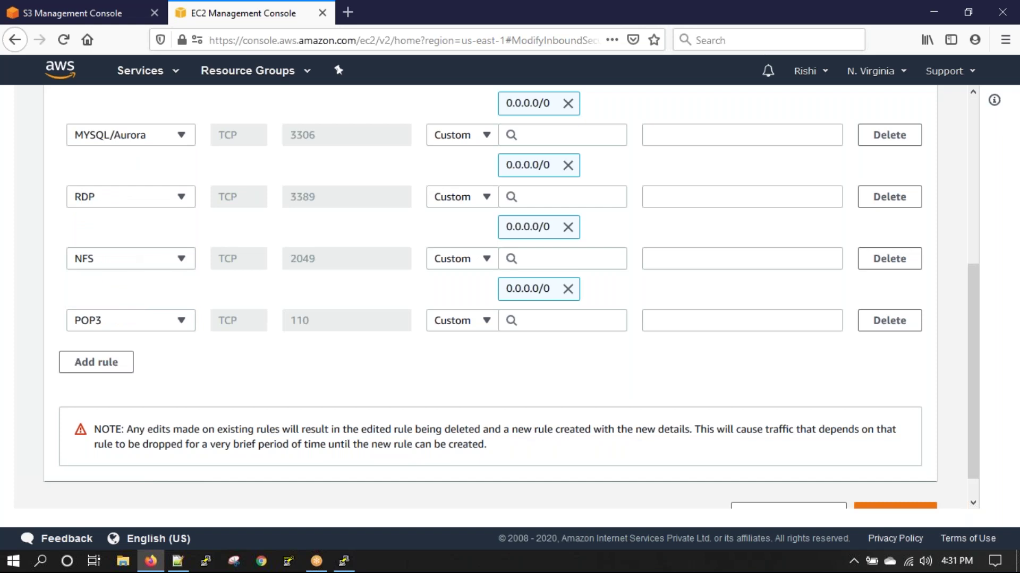
Step: Check the source requirement of the POP3 rule, delete that rule and cancel the inbound rule editing
click(560, 319)
click(732, 402)
scroll(731, 403, down, 1)
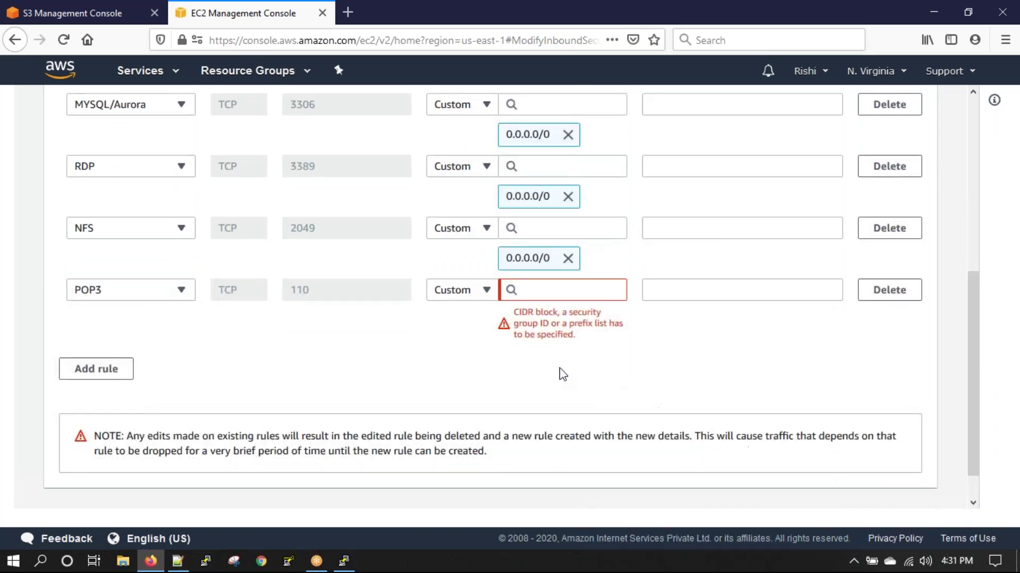
drag(519, 312, 560, 312)
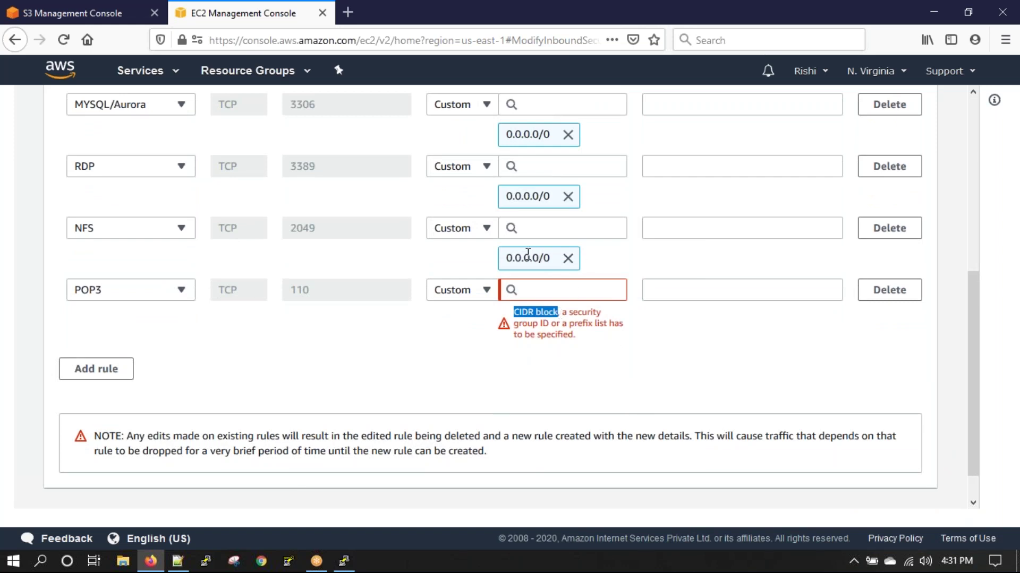
click(888, 302)
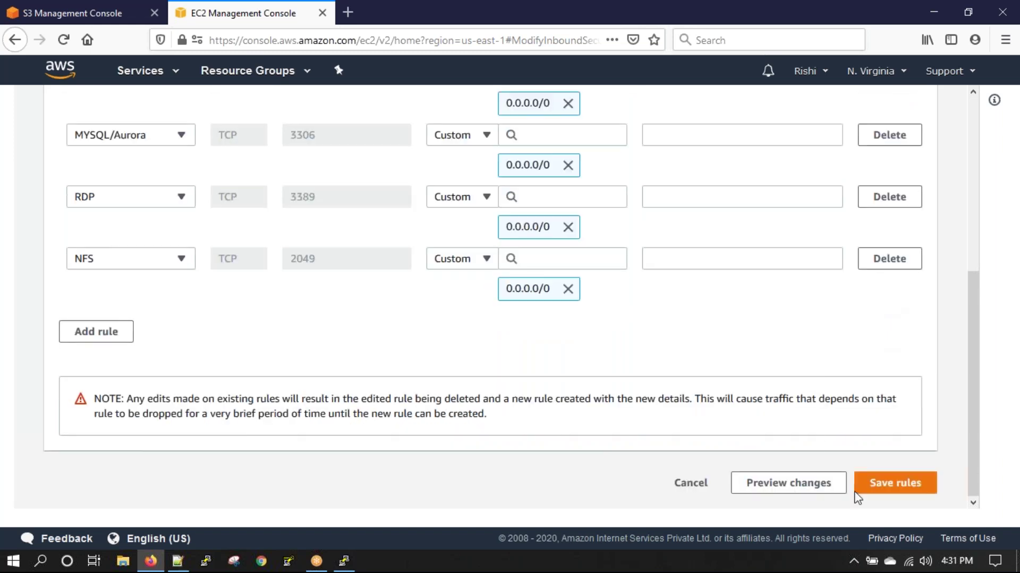
click(704, 483)
Step: Review the HTTP rule's source range in the inbound rules of mysec-grp
scroll(486, 354, down, 4)
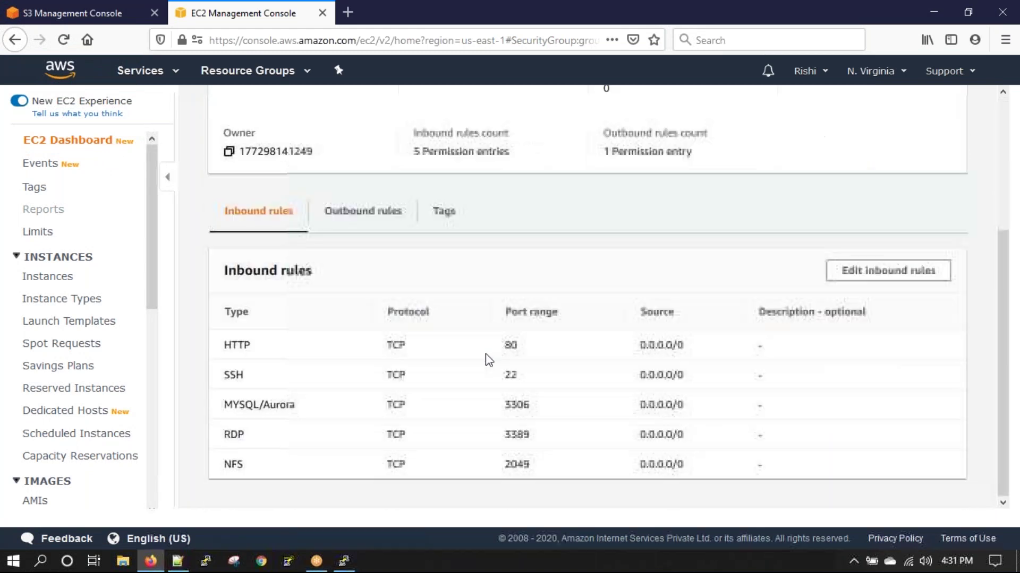
drag(641, 344, 701, 353)
click(702, 354)
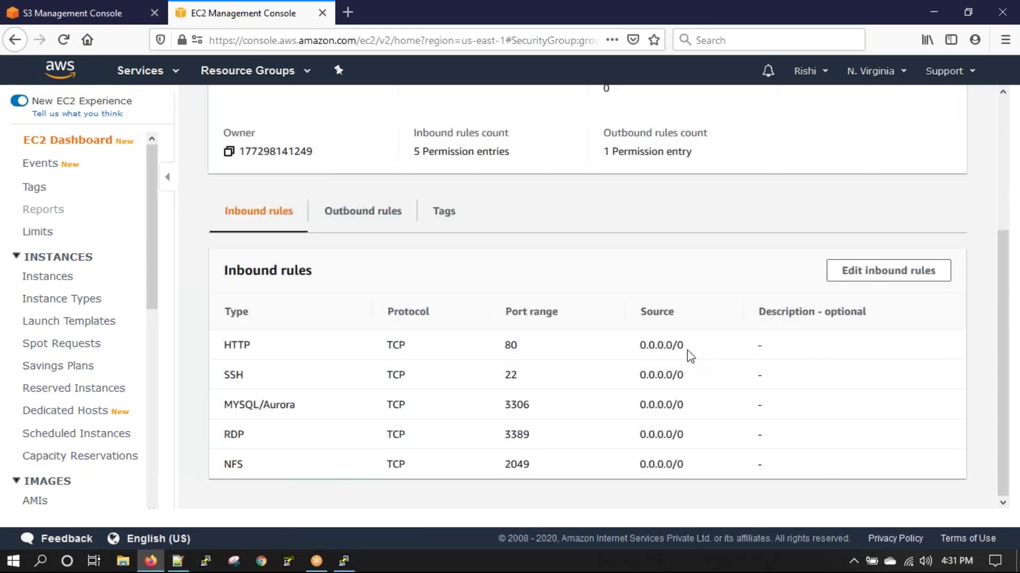
drag(641, 345, 714, 352)
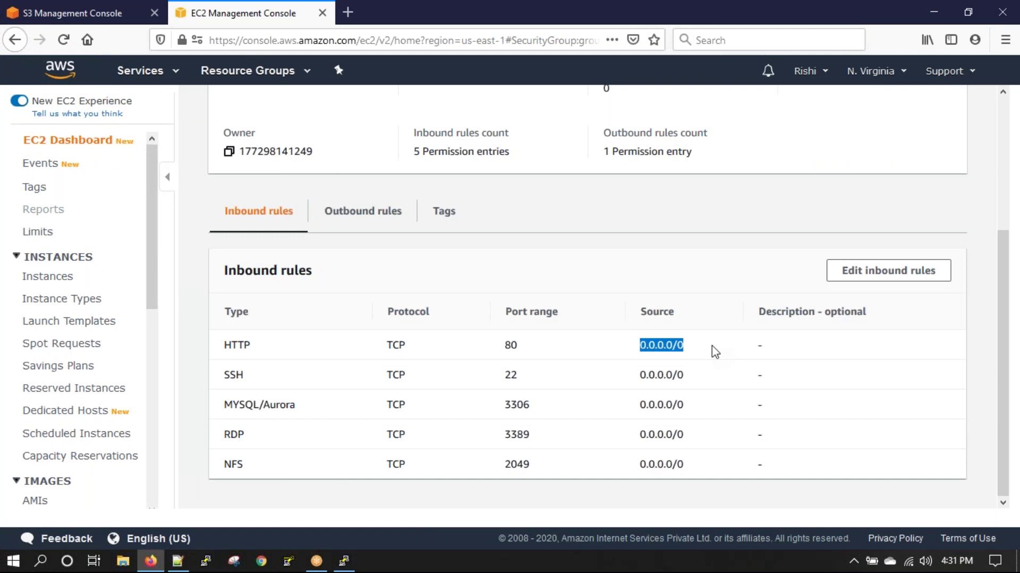
Step: Switch to Microsoft PowerPoint 2010 and begin editing the title placeholder on the blank presentation's first slide
text(power)
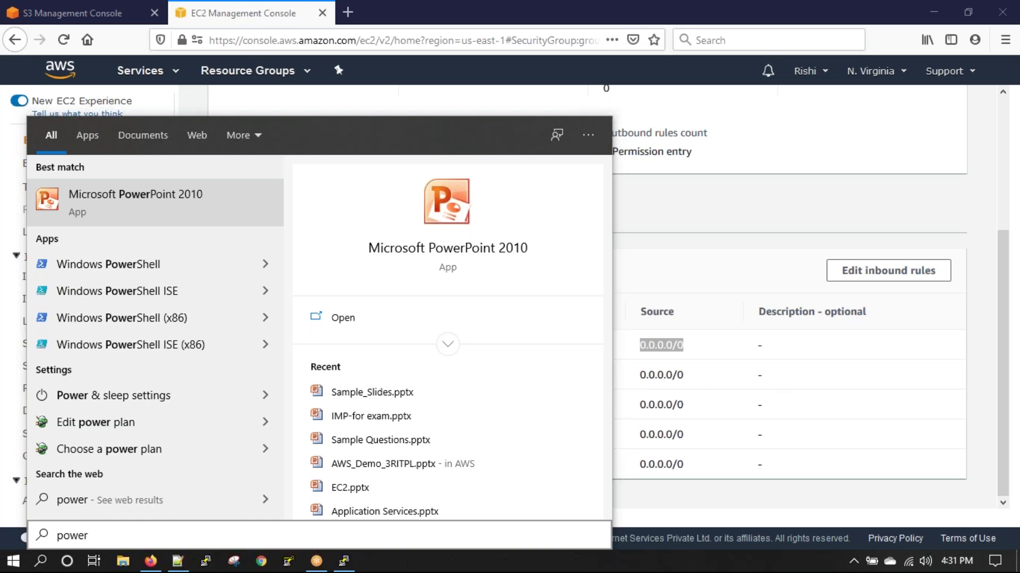
key(Return)
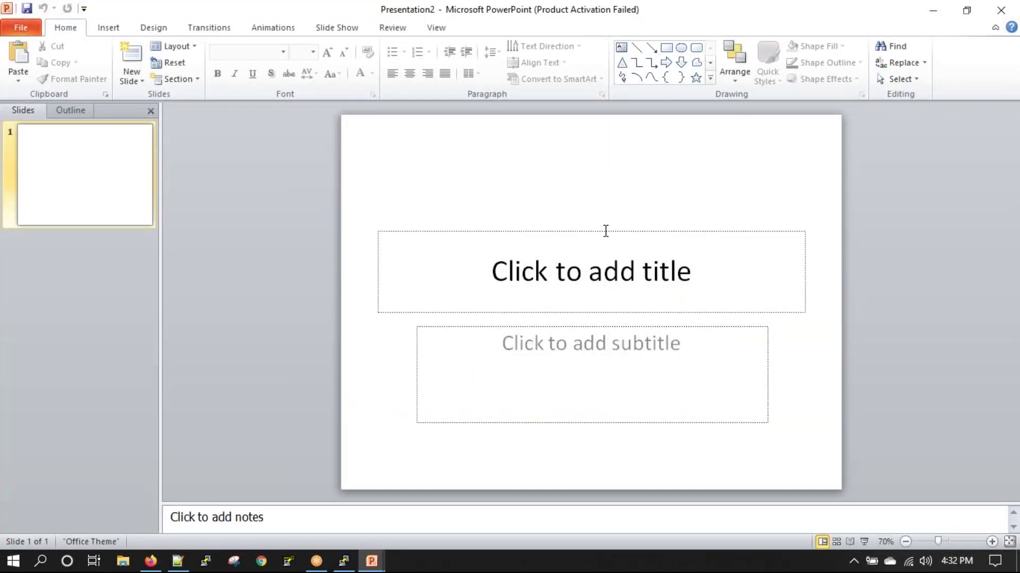
click(605, 231)
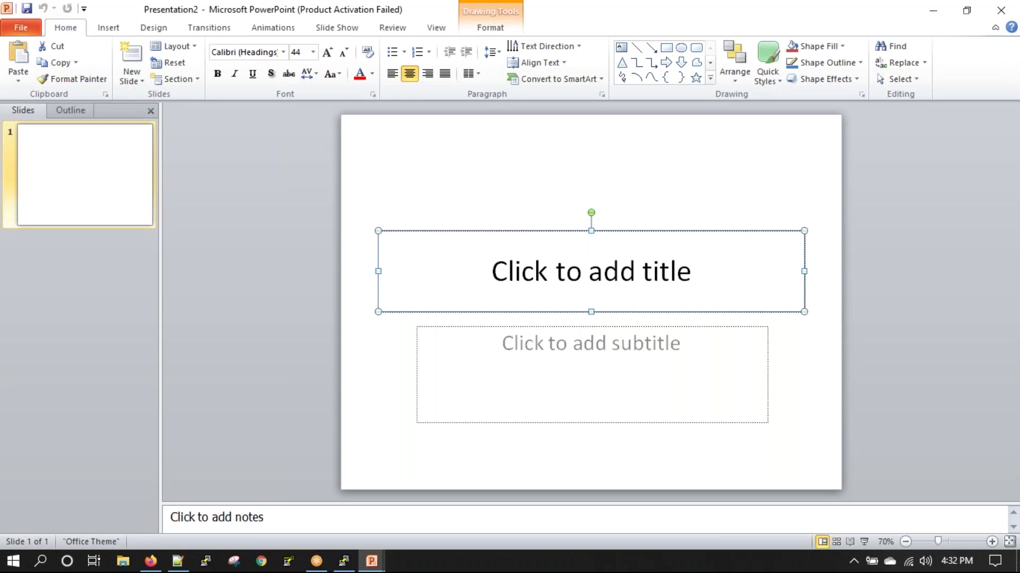
click(612, 273)
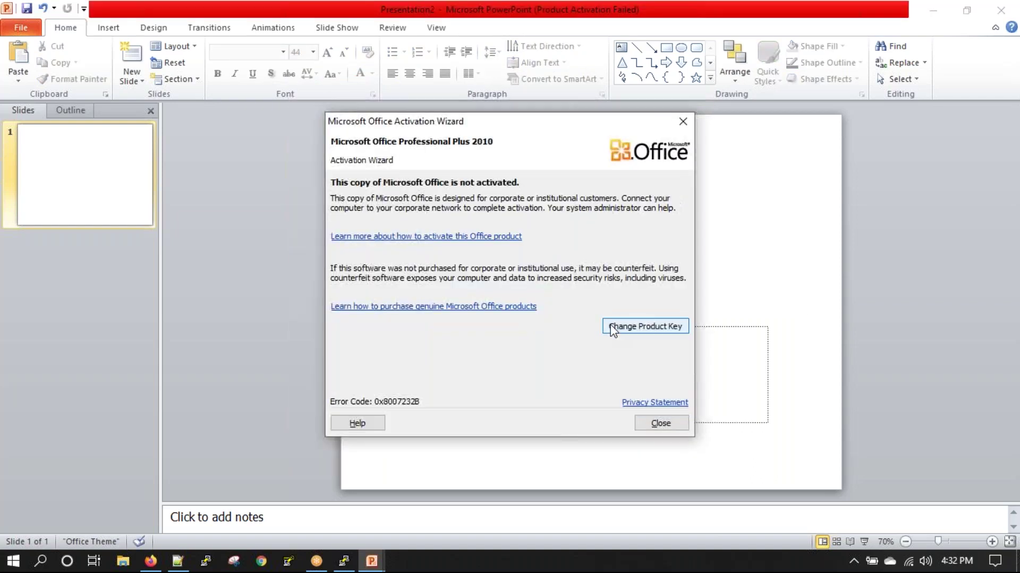